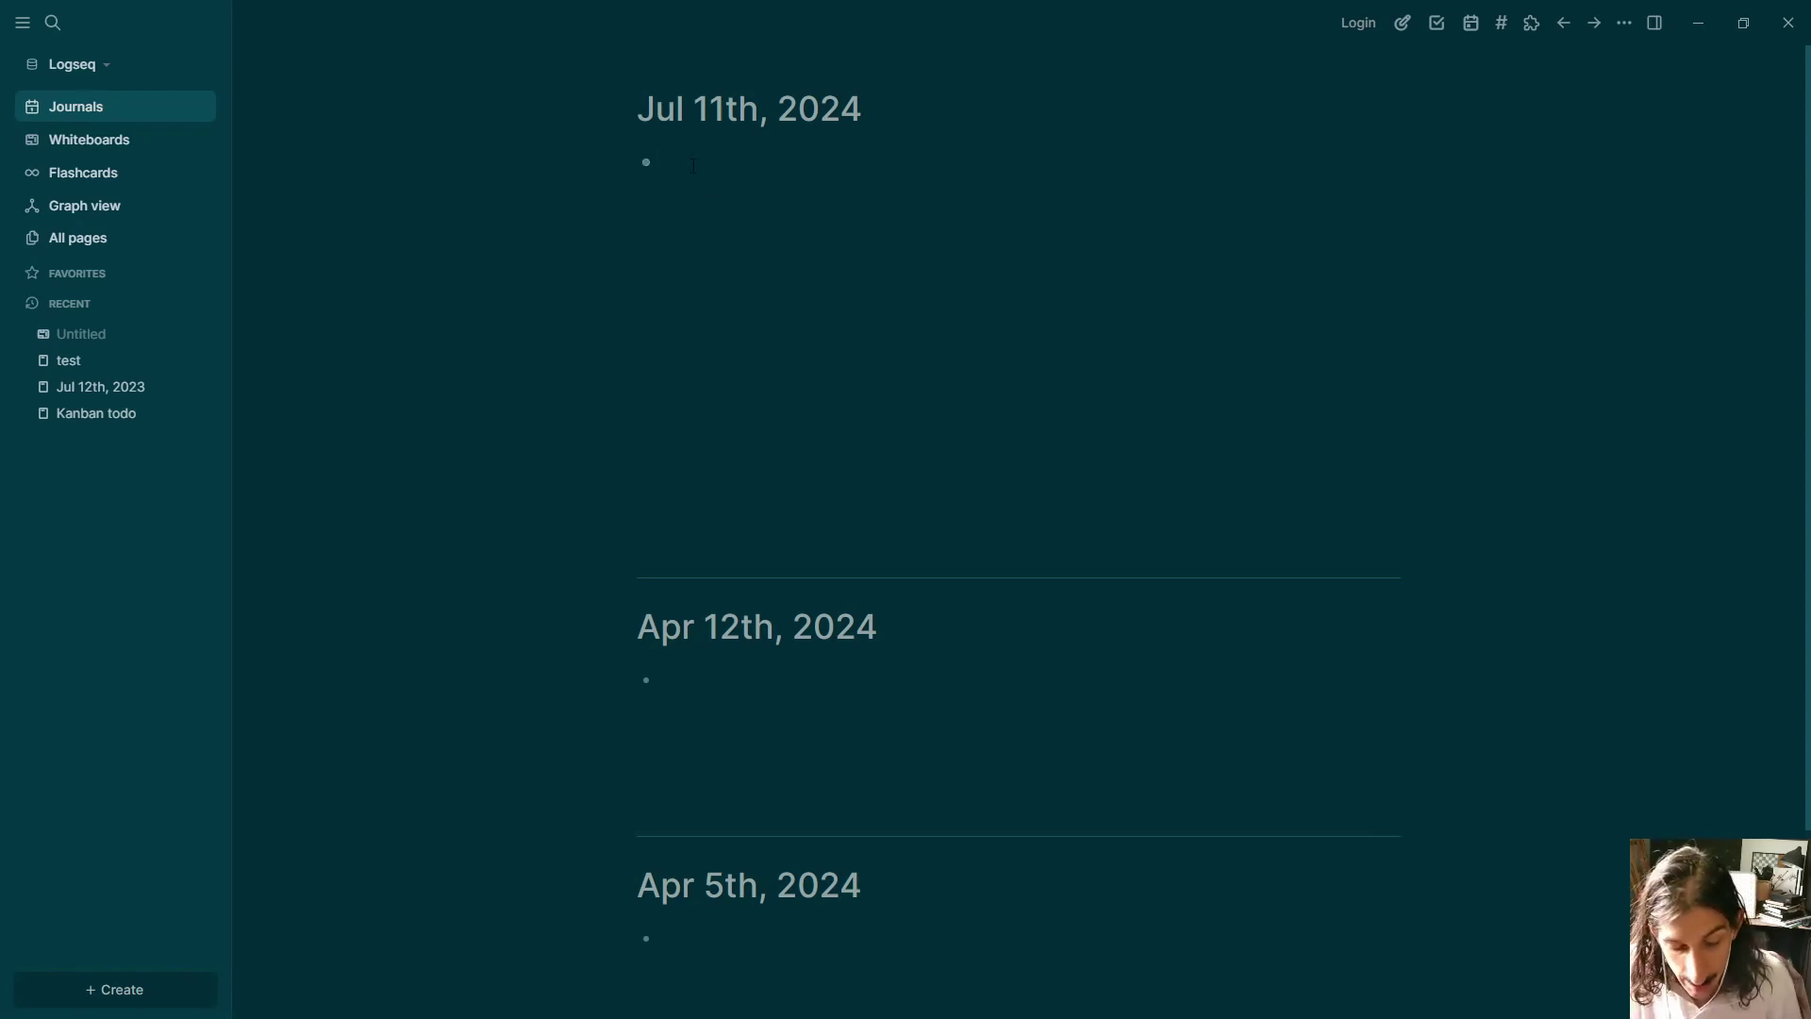
type("[[fhf")
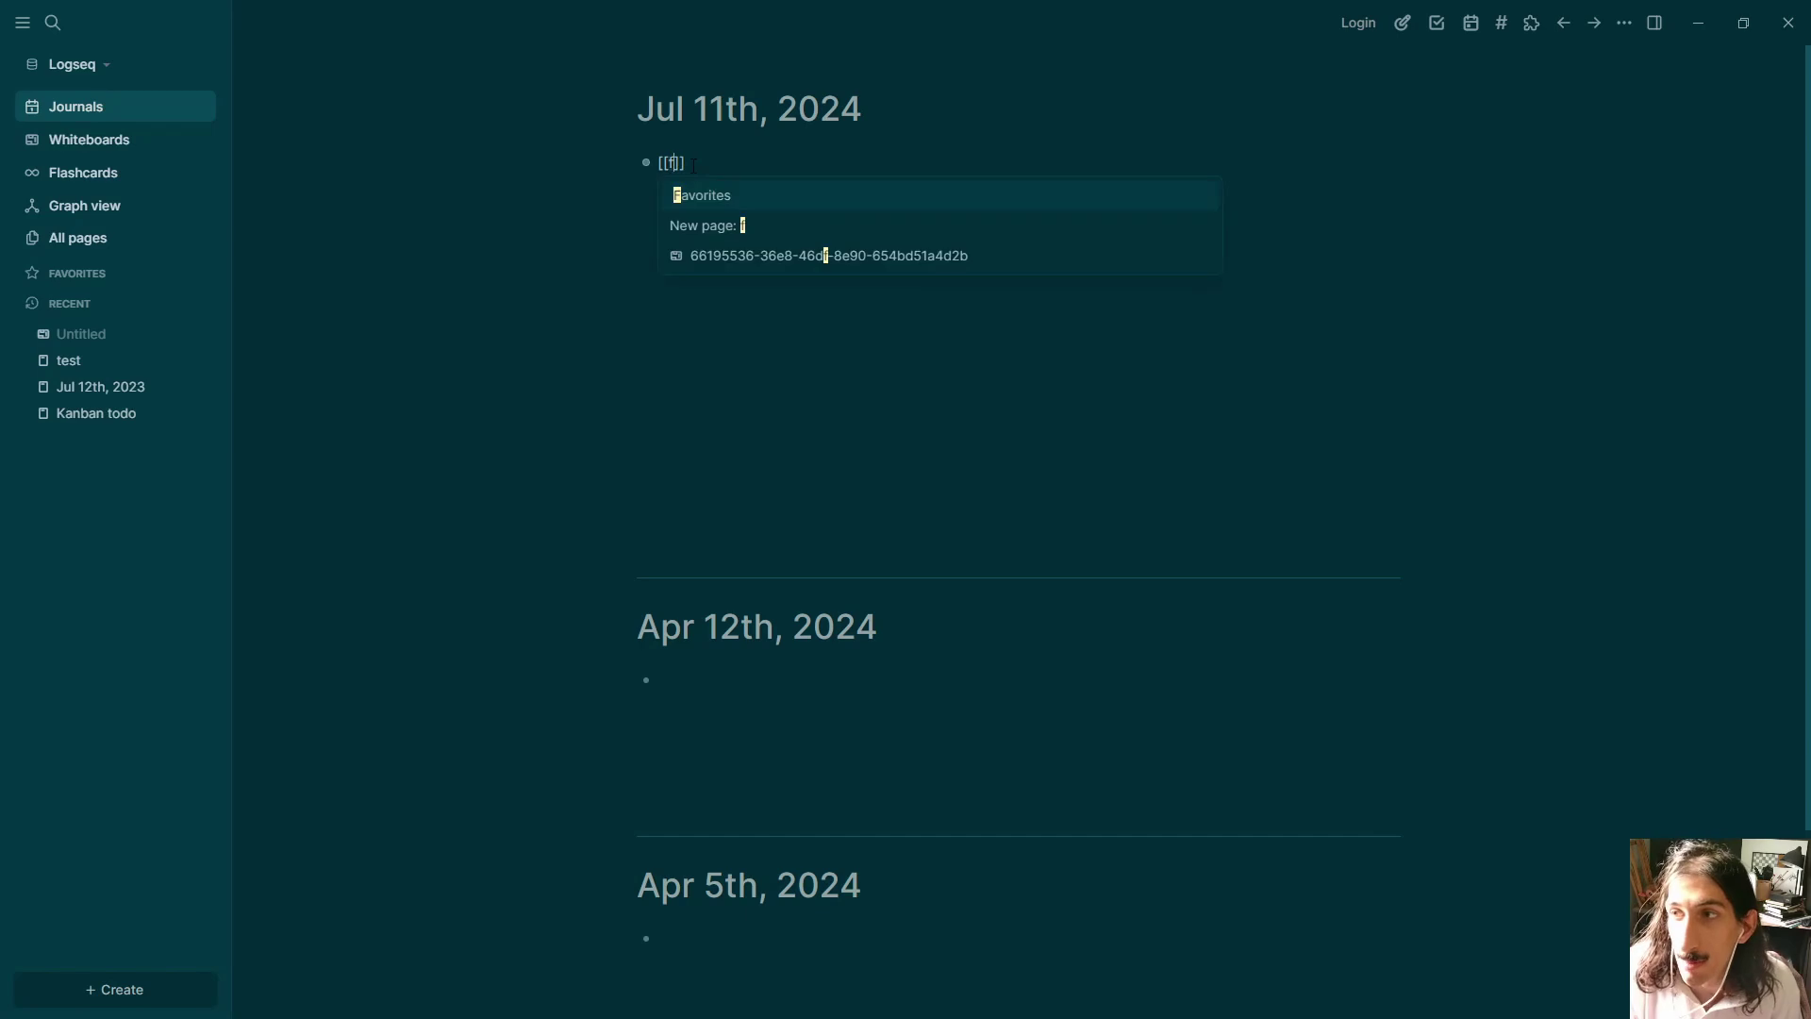
key("BackSpace")
key("BackSpace")
key("BackSpace")
key("BackSpace")
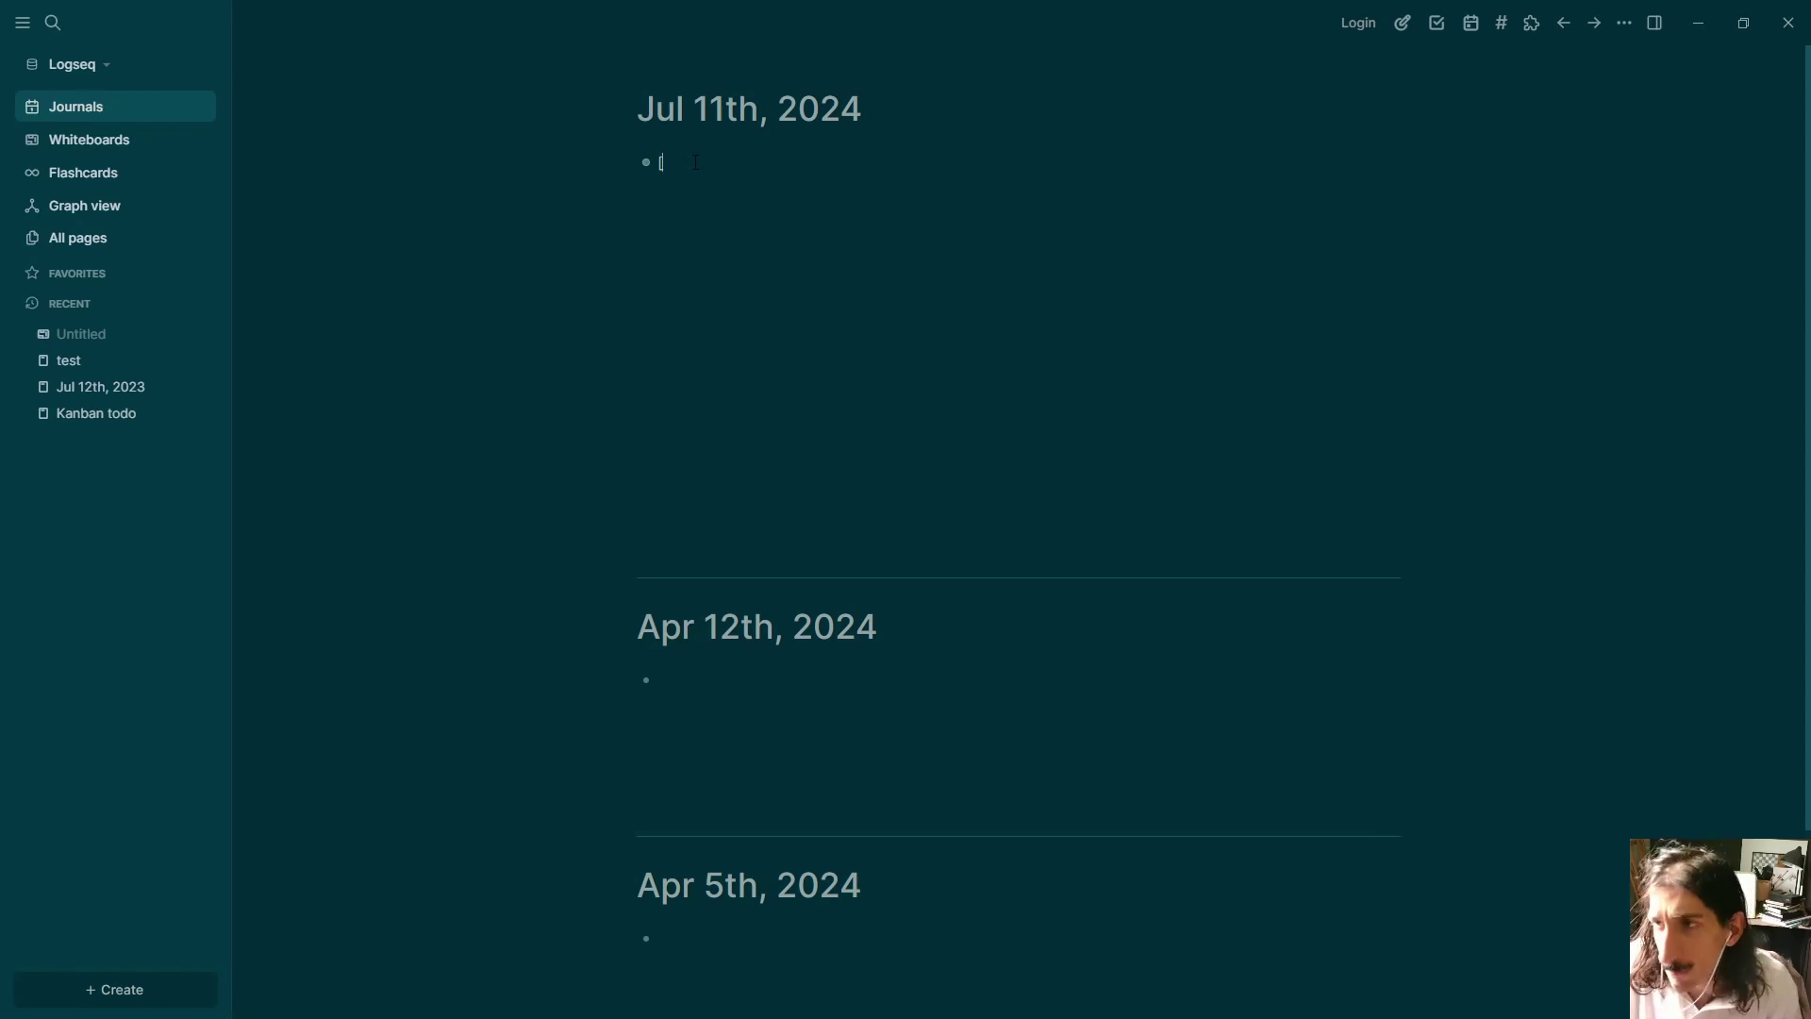
Step: View the graph view and the list of all pages, and return to the journals
left_click(173, 209)
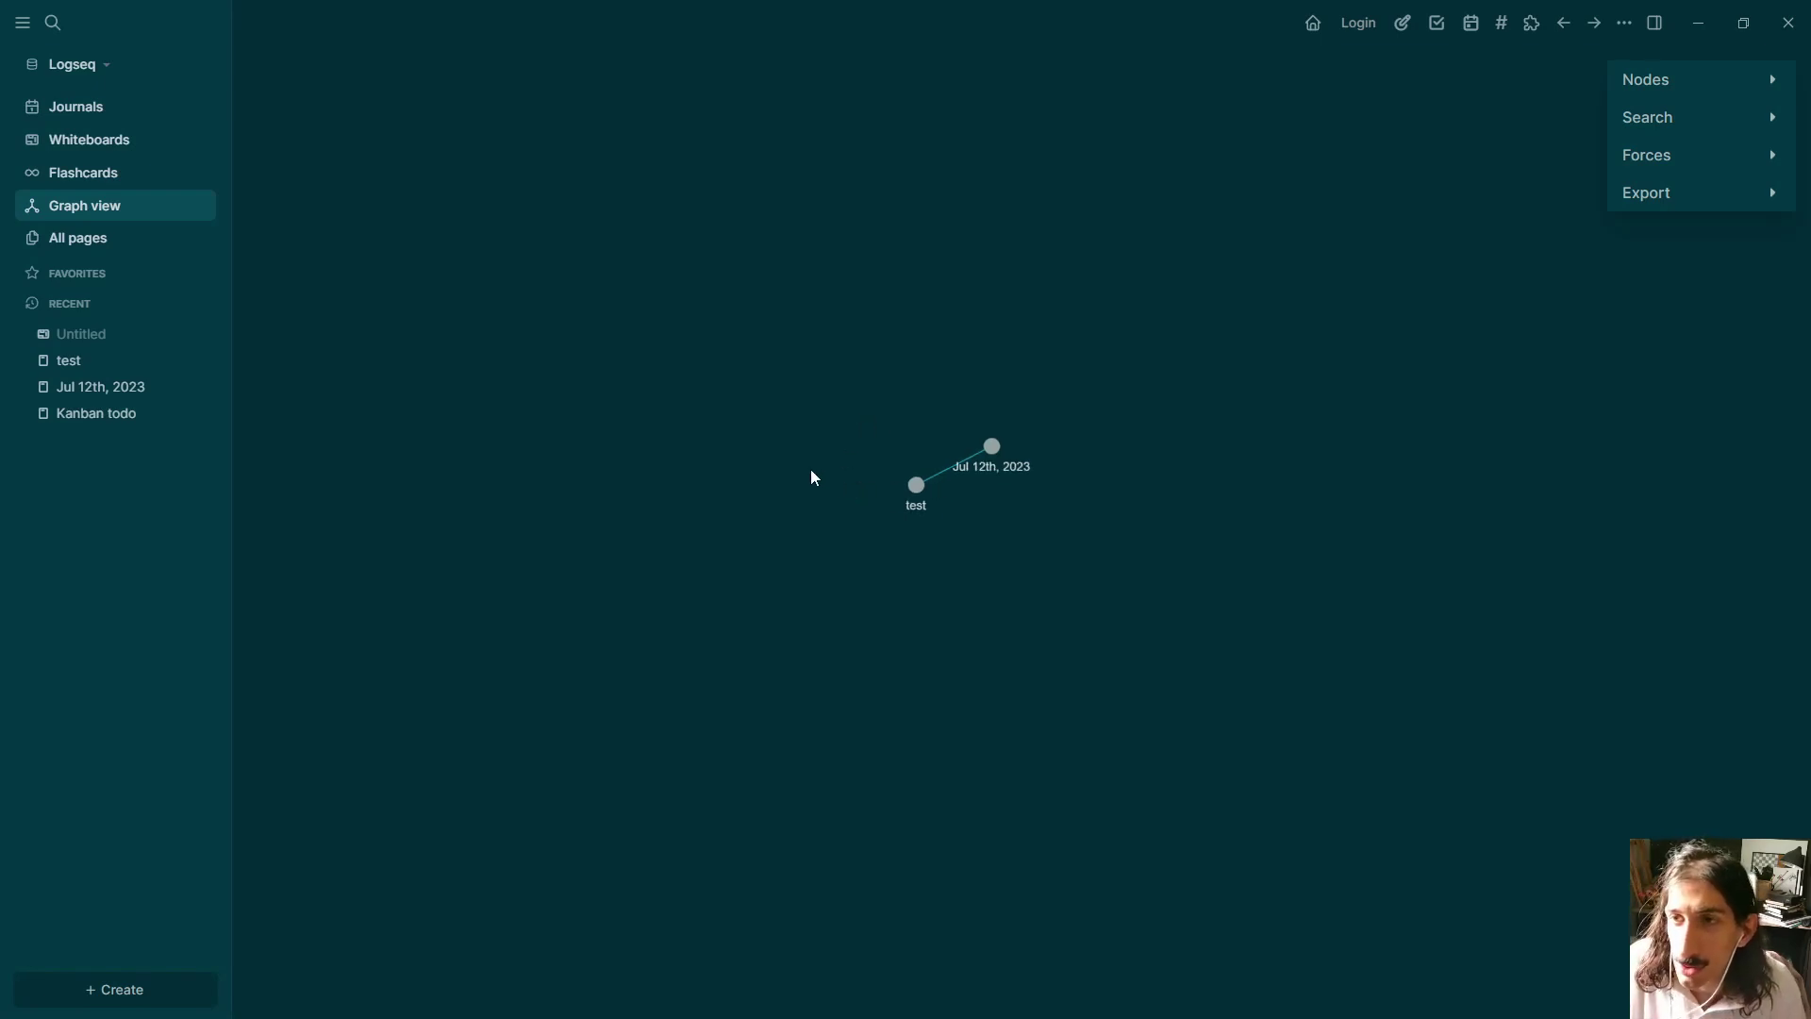
left_click(127, 236)
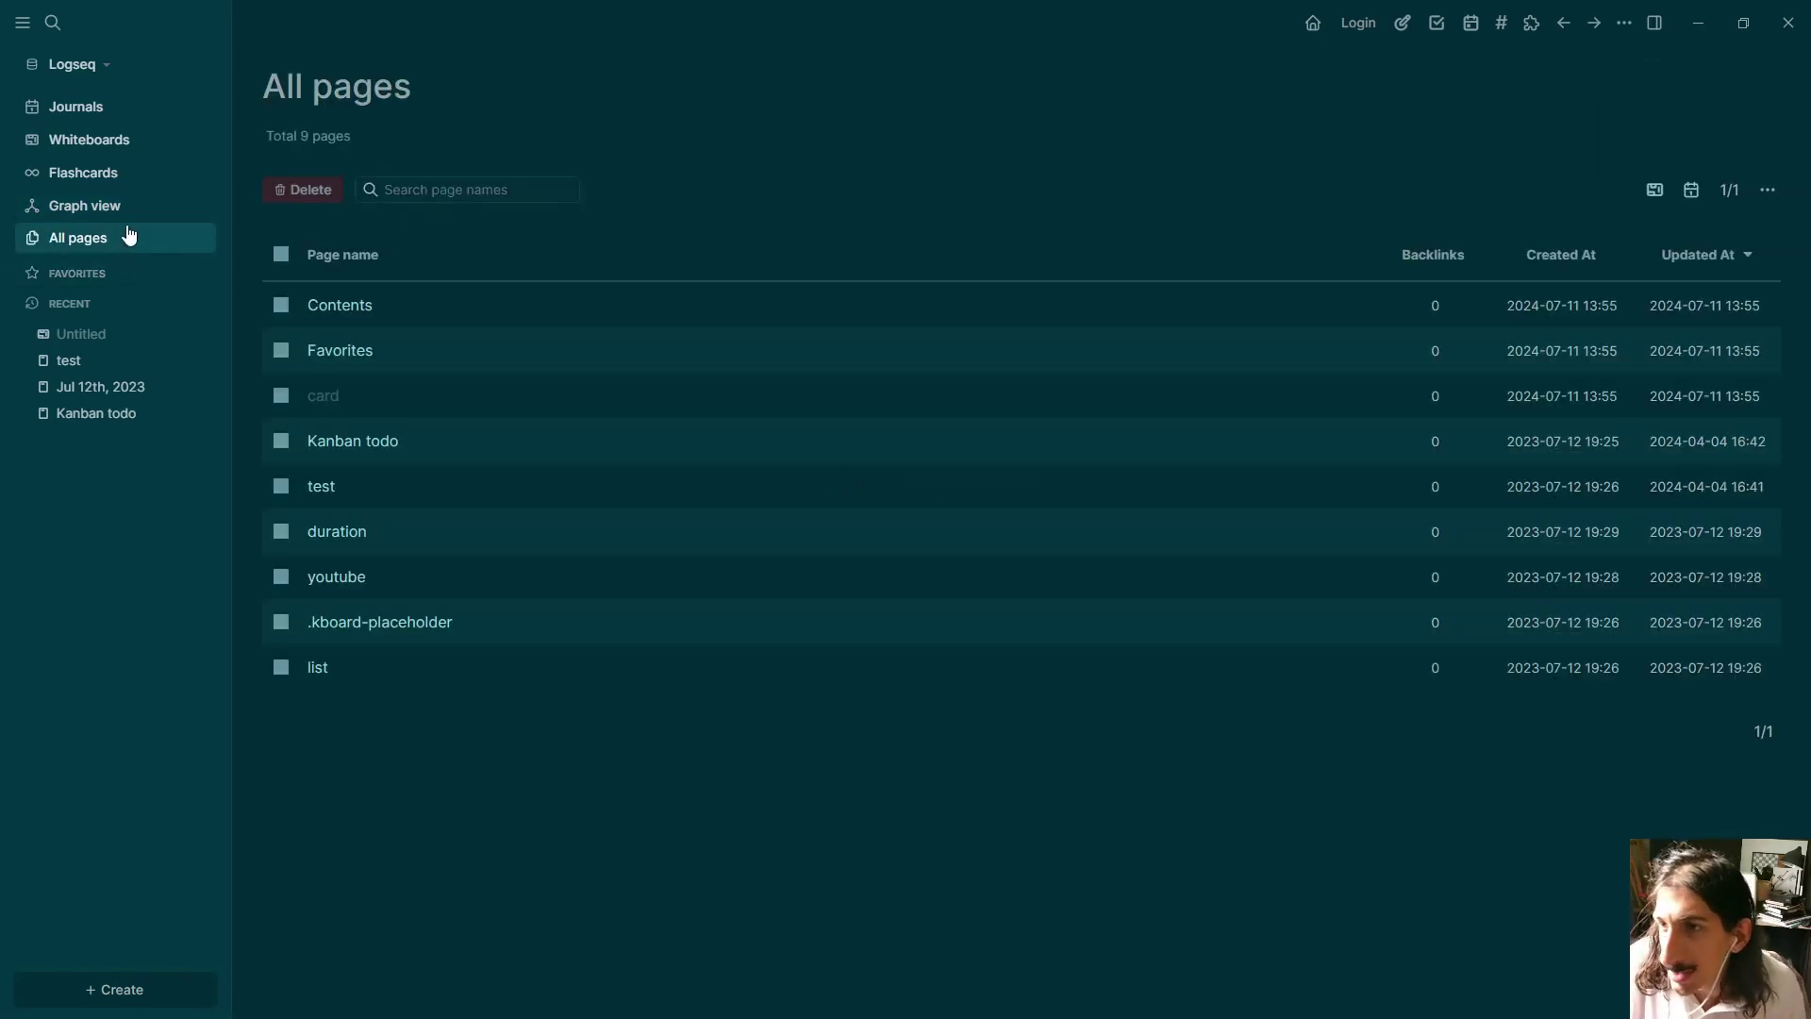
left_click(70, 108)
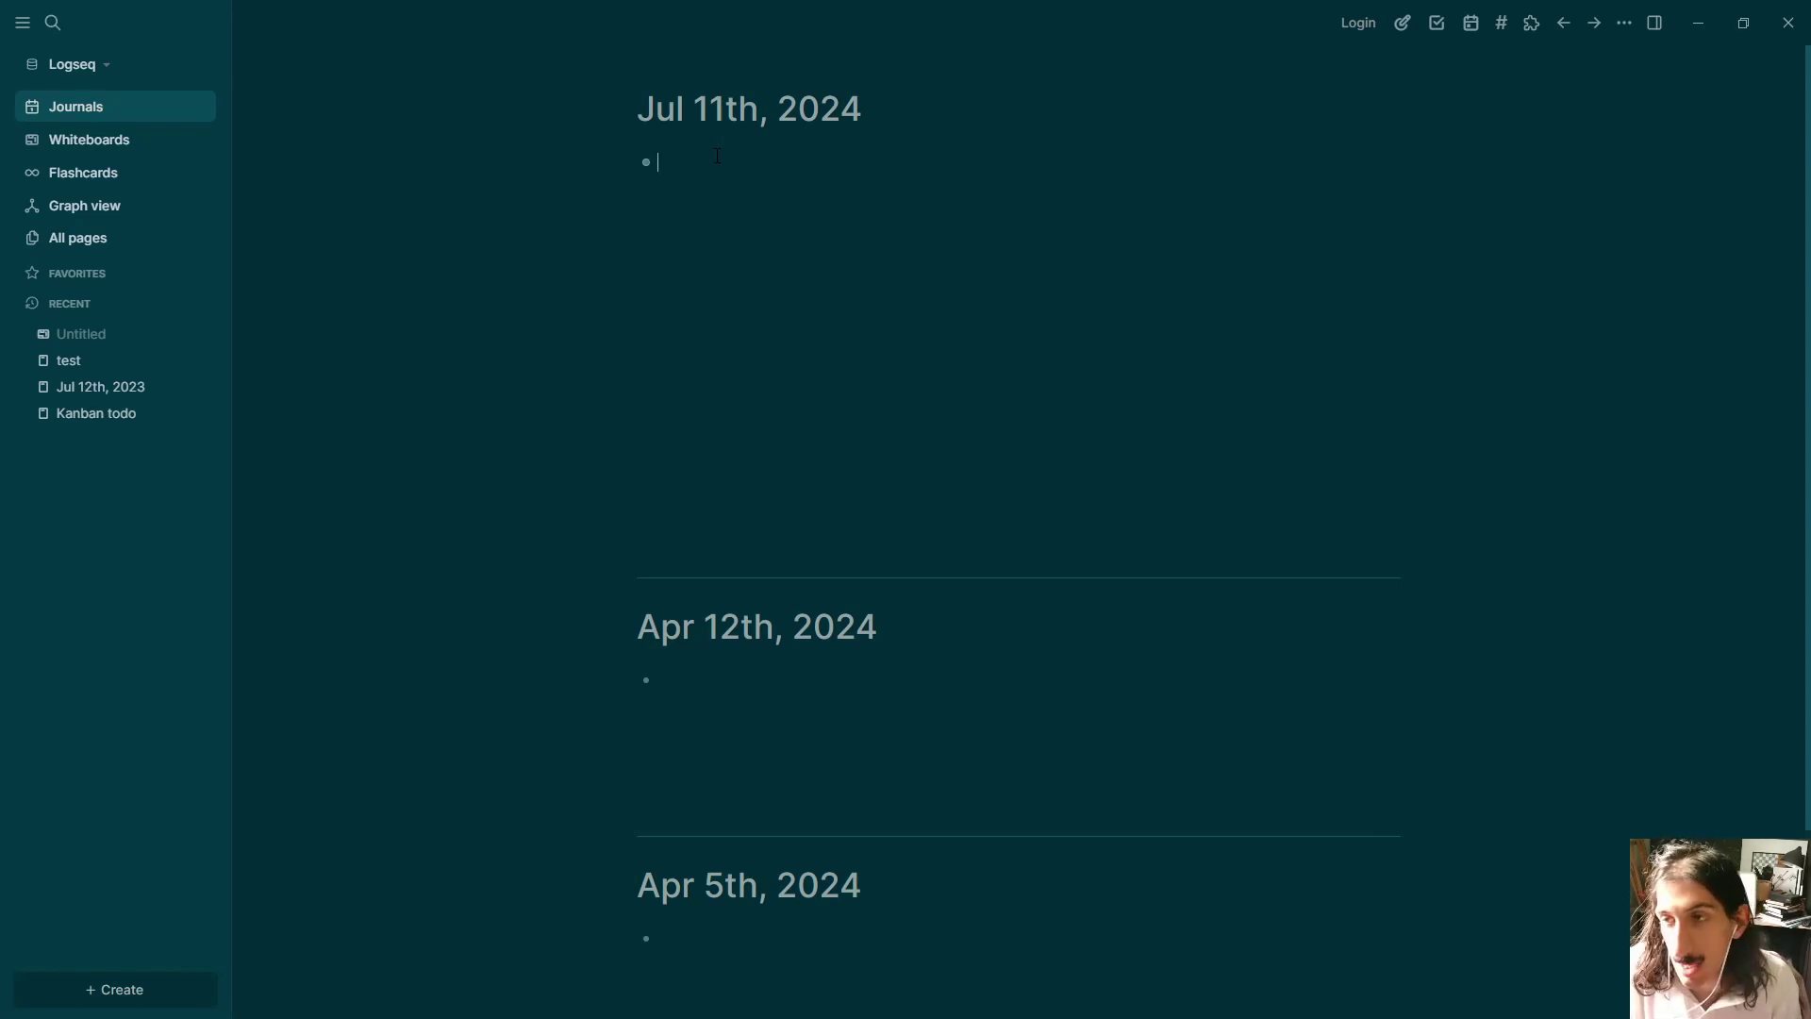
type("[[")
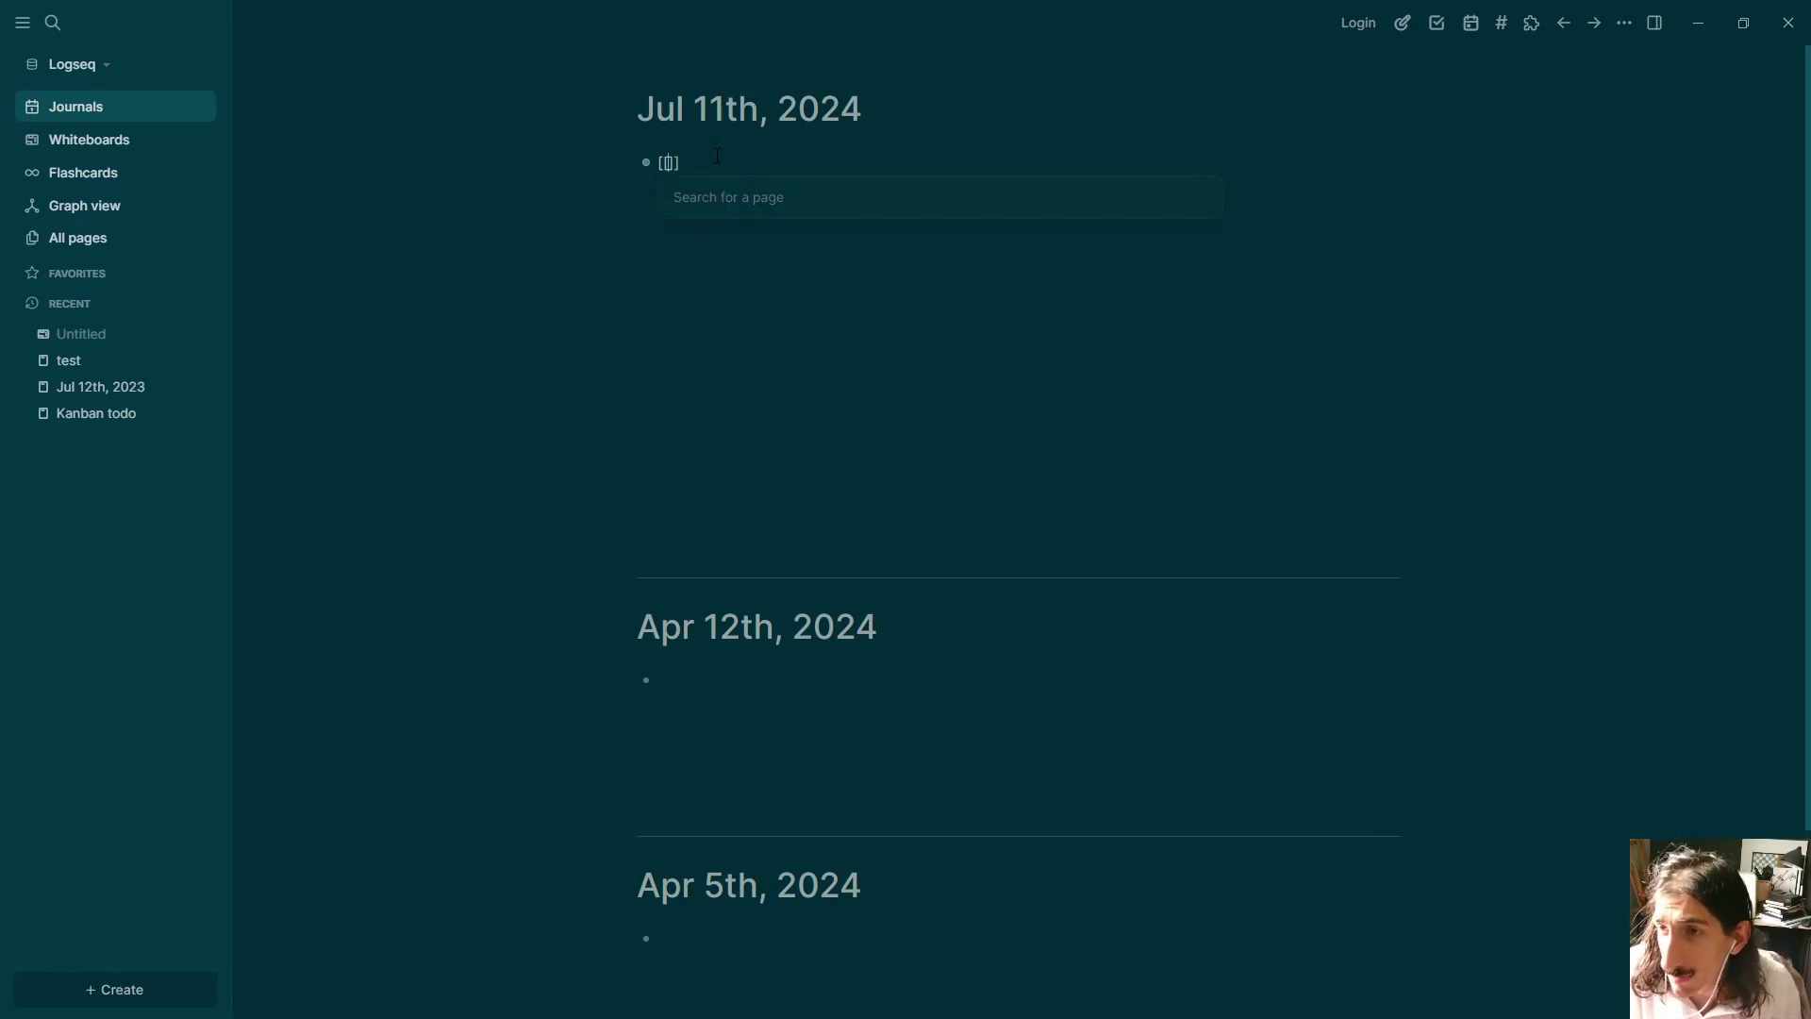
key("Escape")
key("BackSpace")
key("BackSpace")
key("BackSpace")
key("BackSpace")
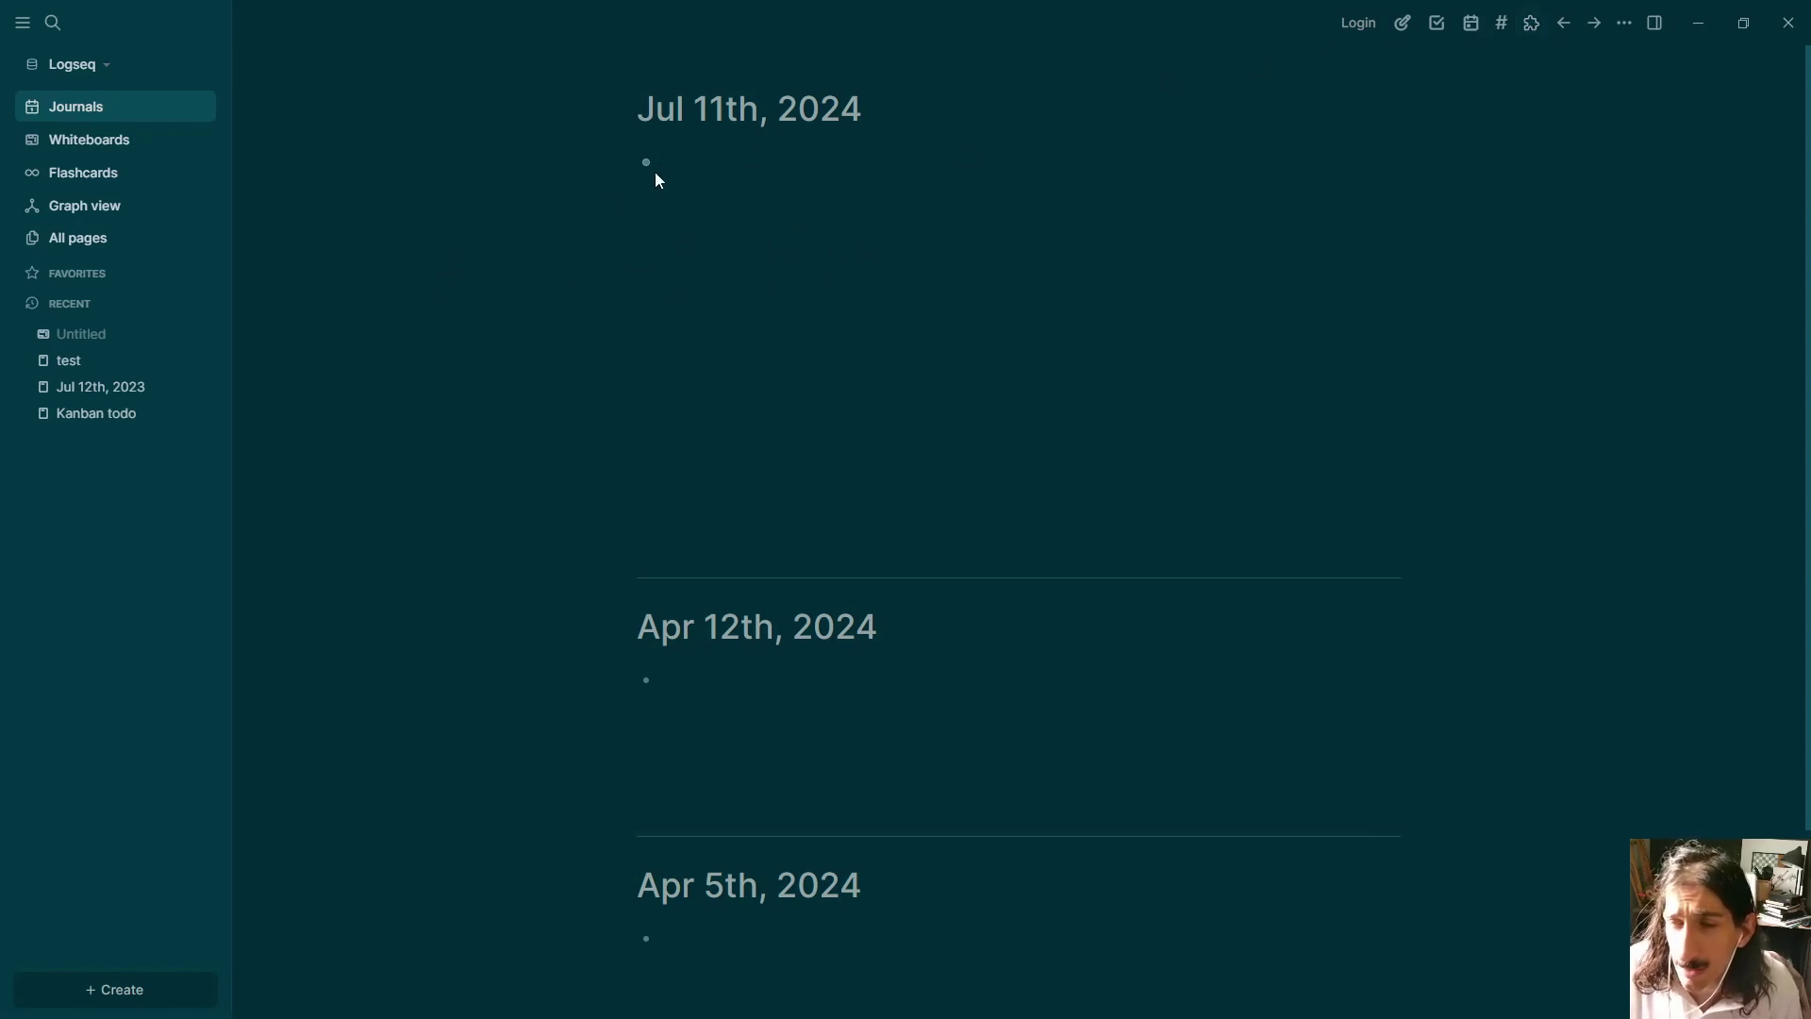
Step: Add the block "lkgkglrkgg" to the Jul 11th, 2024 journal, open it on its own, and return to the journals
type("lkgkglrkgg")
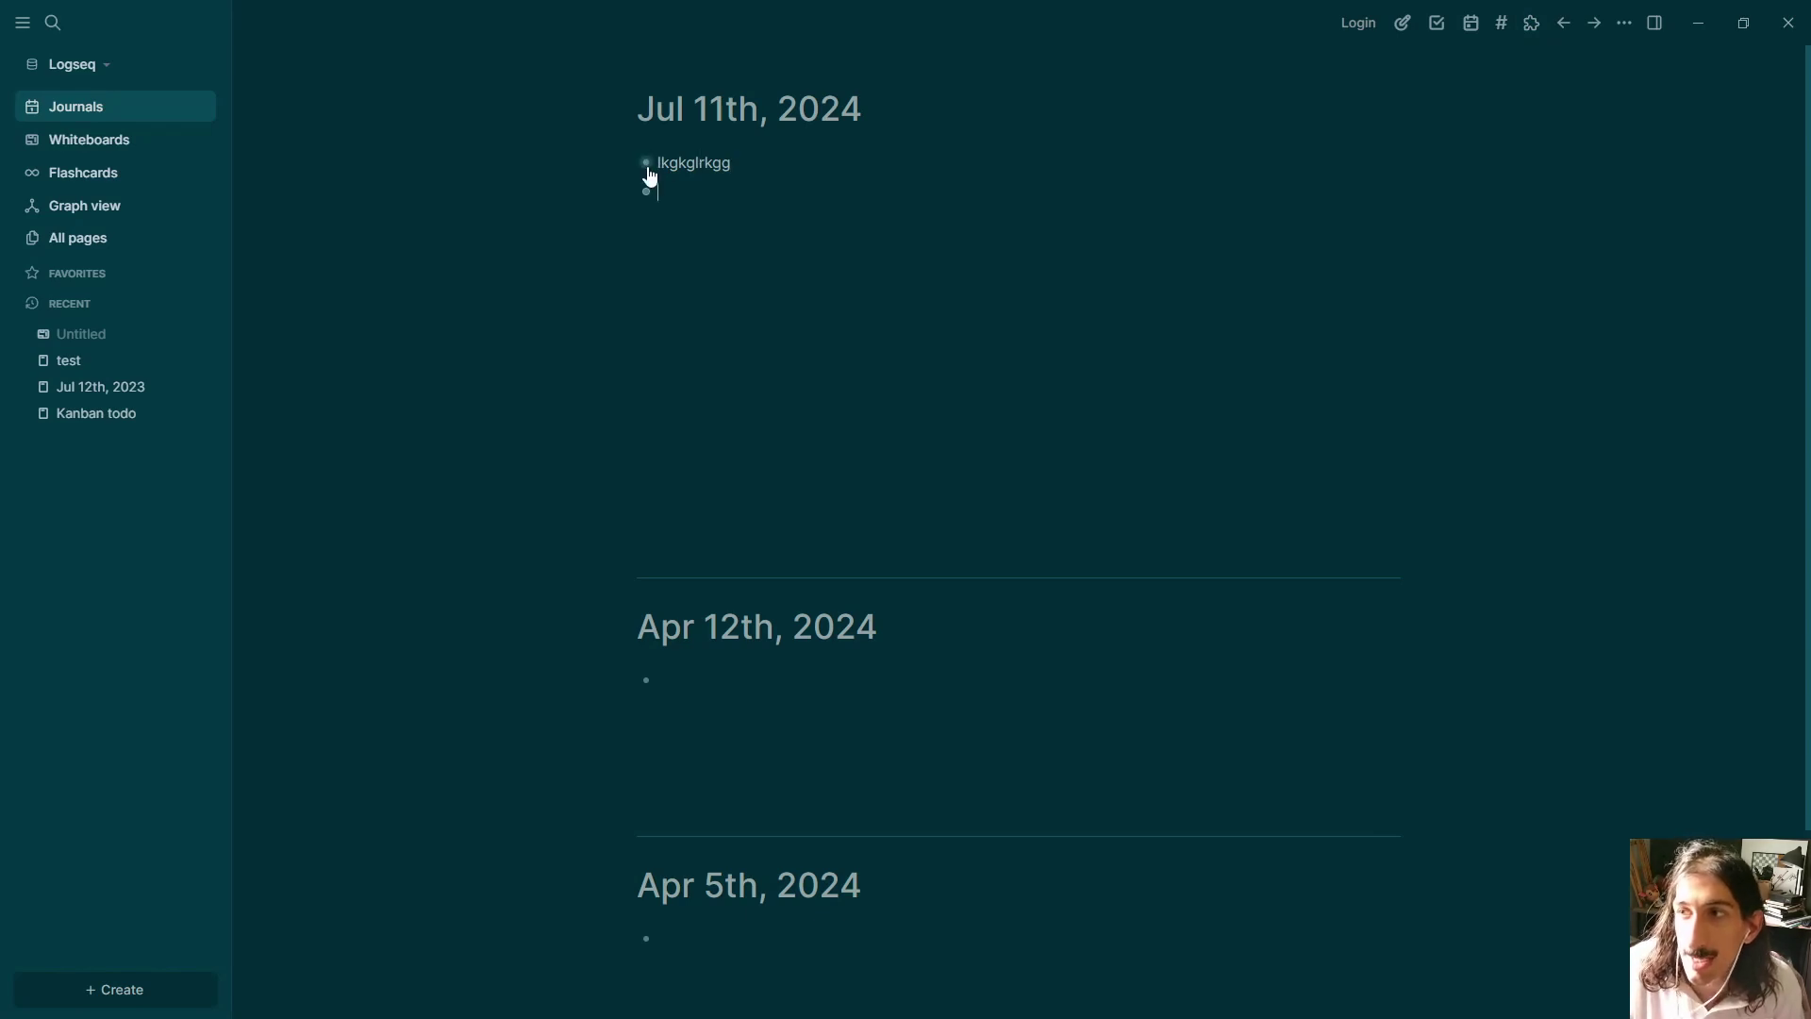
left_click(647, 166)
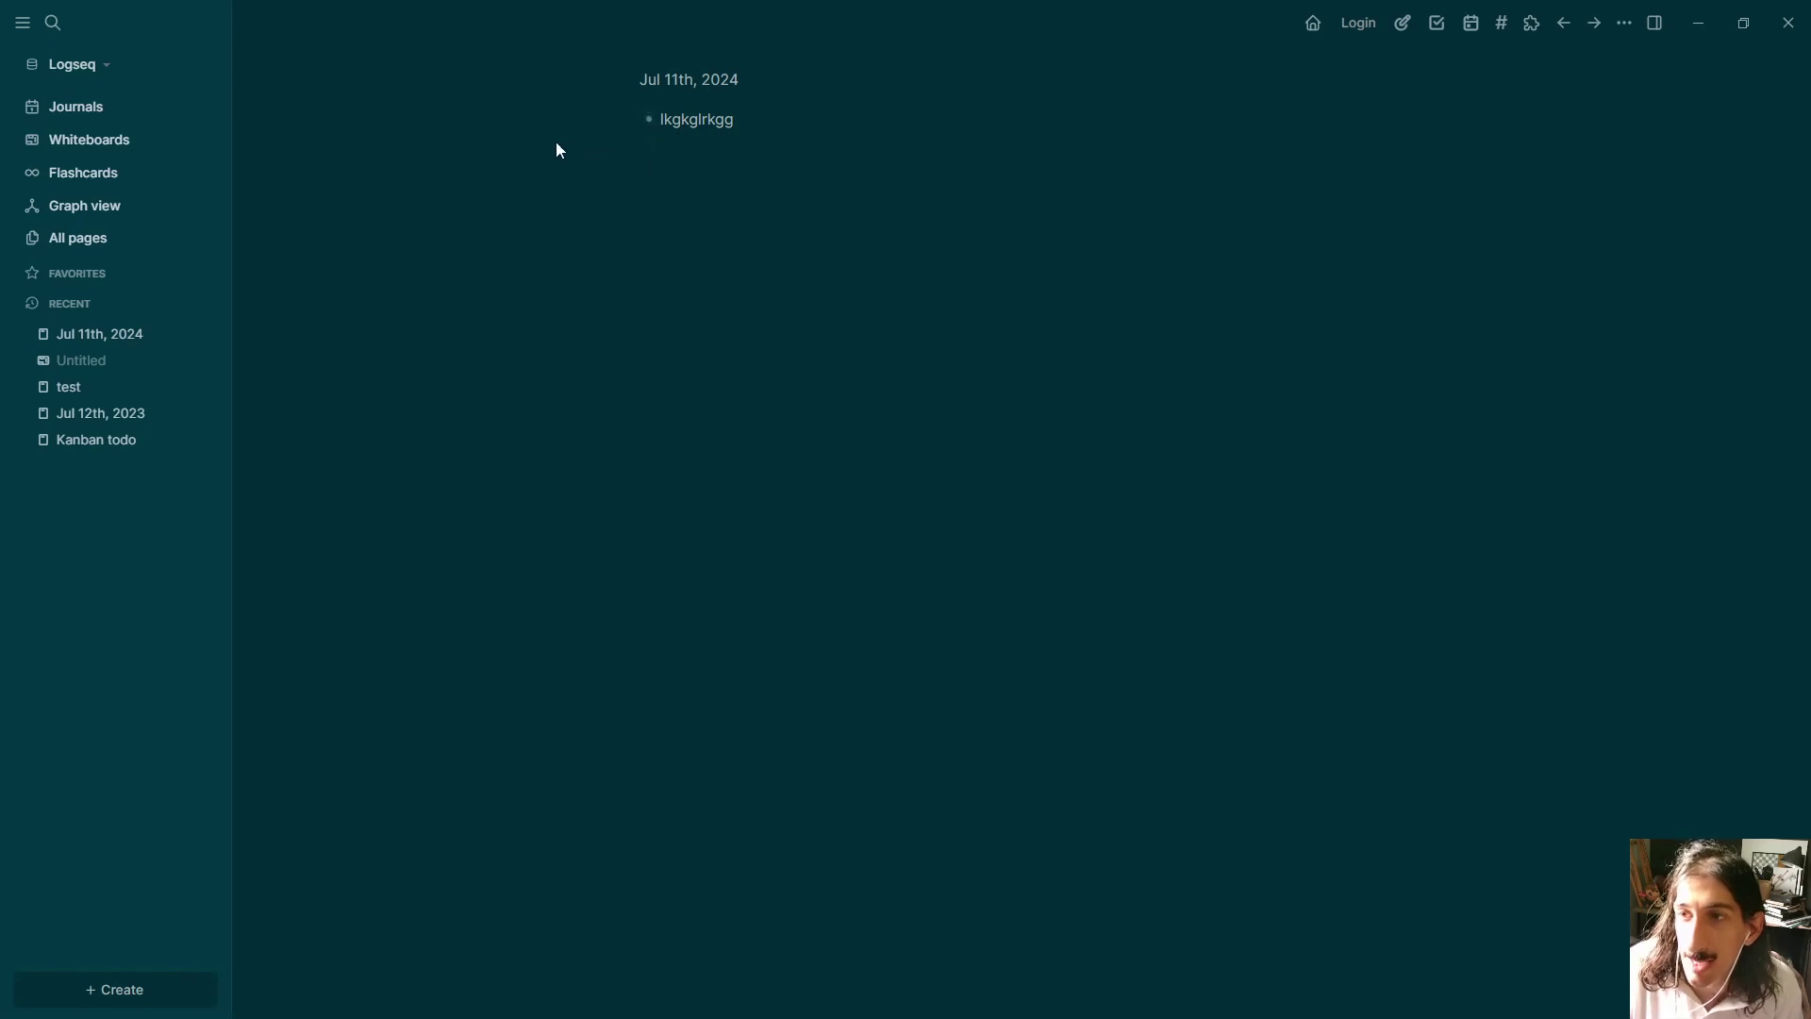
left_click(145, 110)
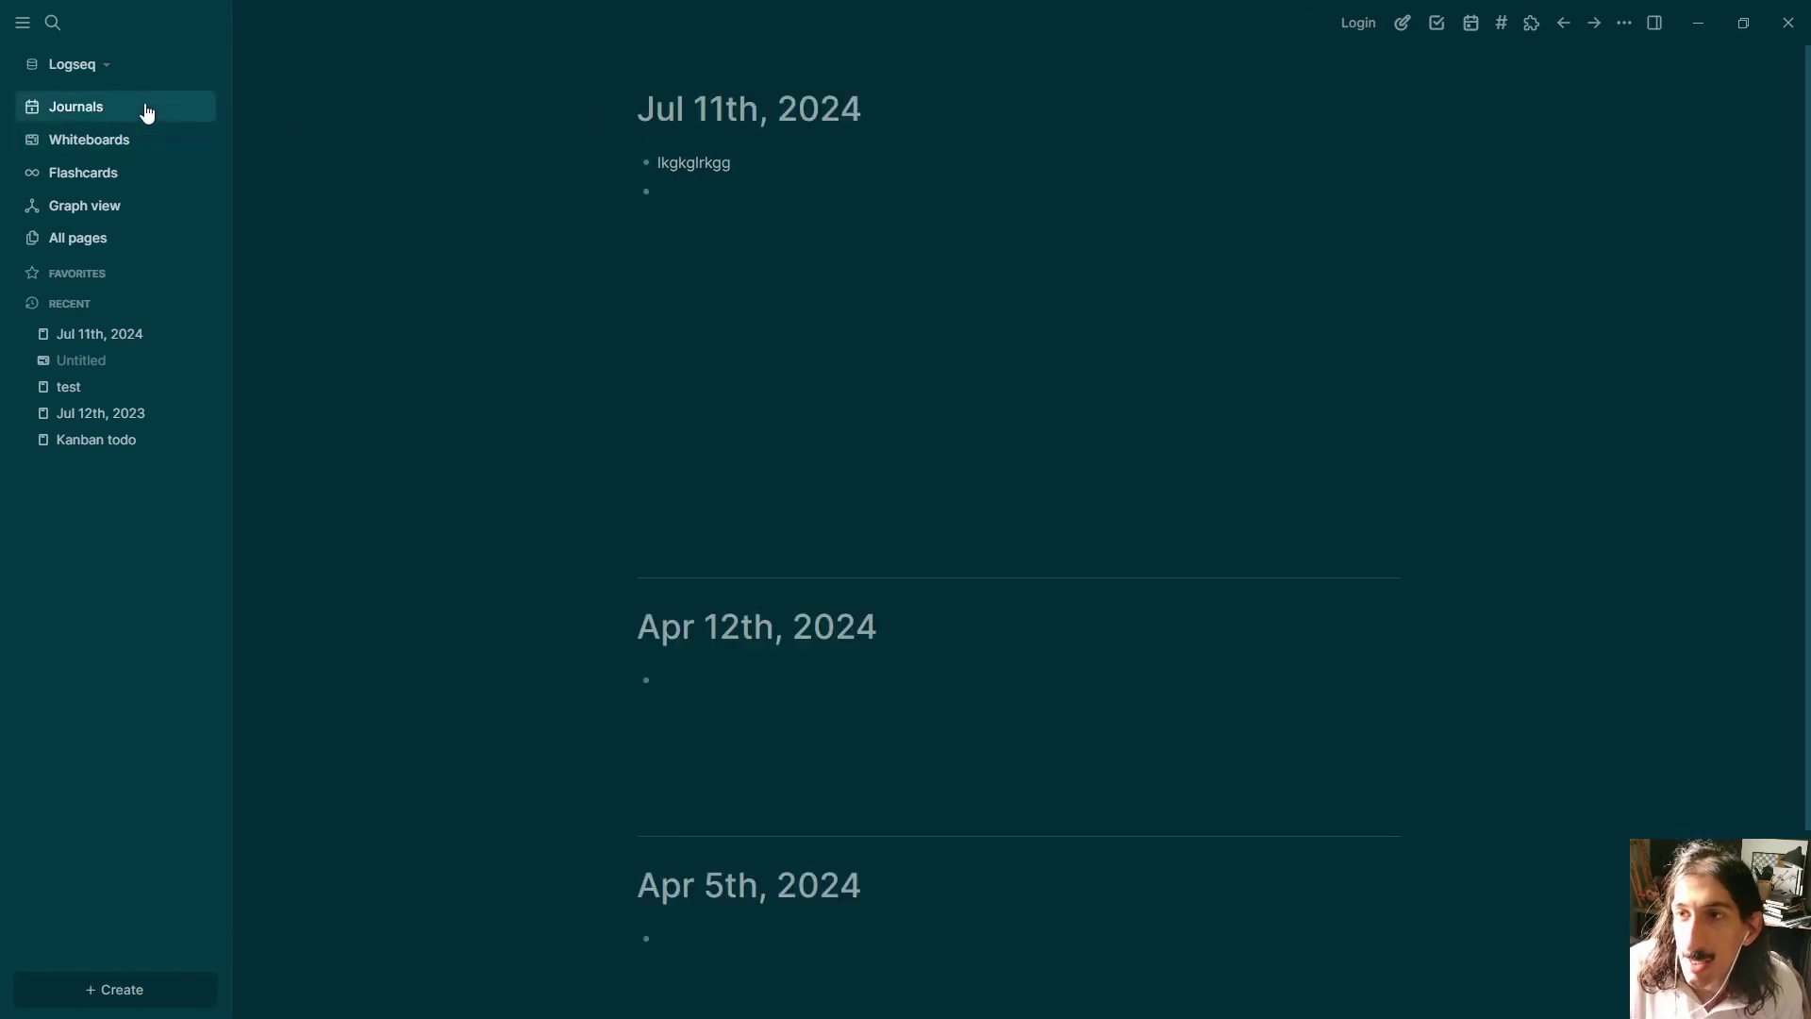
Step: Add the blocks "gklgkgl" and "ogpkogopdg" below the first block of the Jul 11th, 2024 journal
double_click(752, 163)
left_click(759, 161)
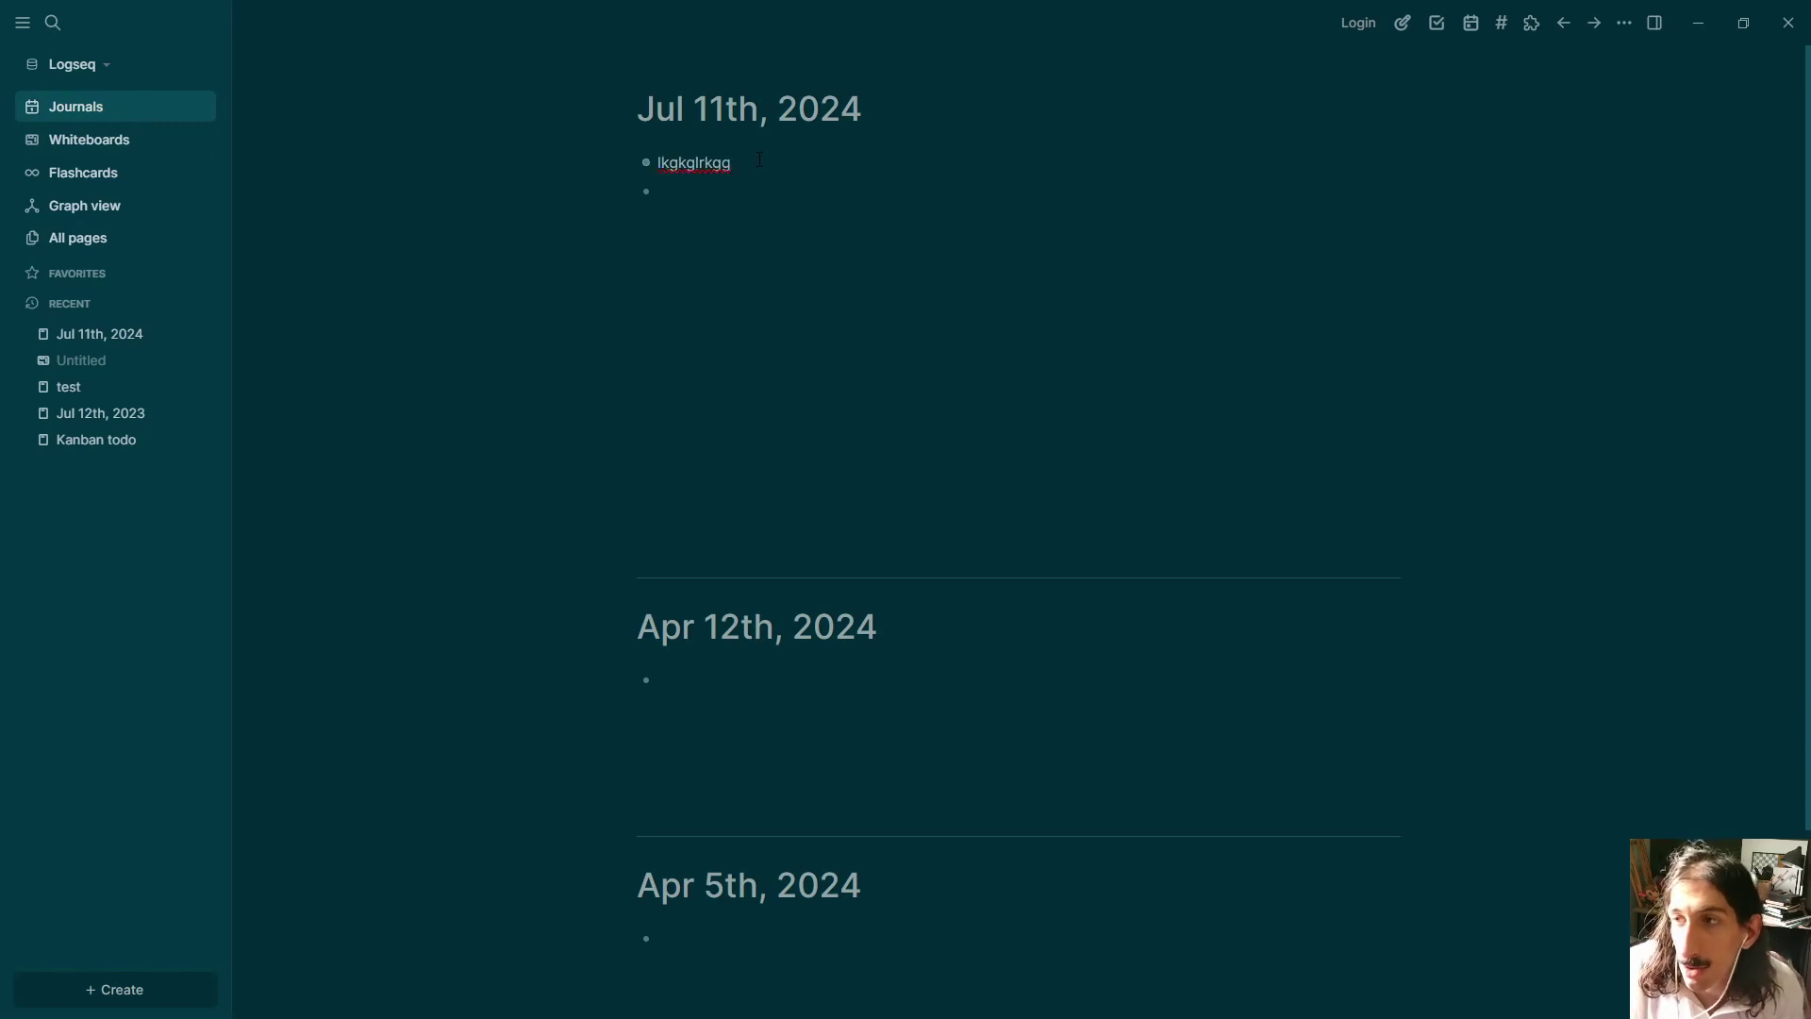
type("gklgkgl")
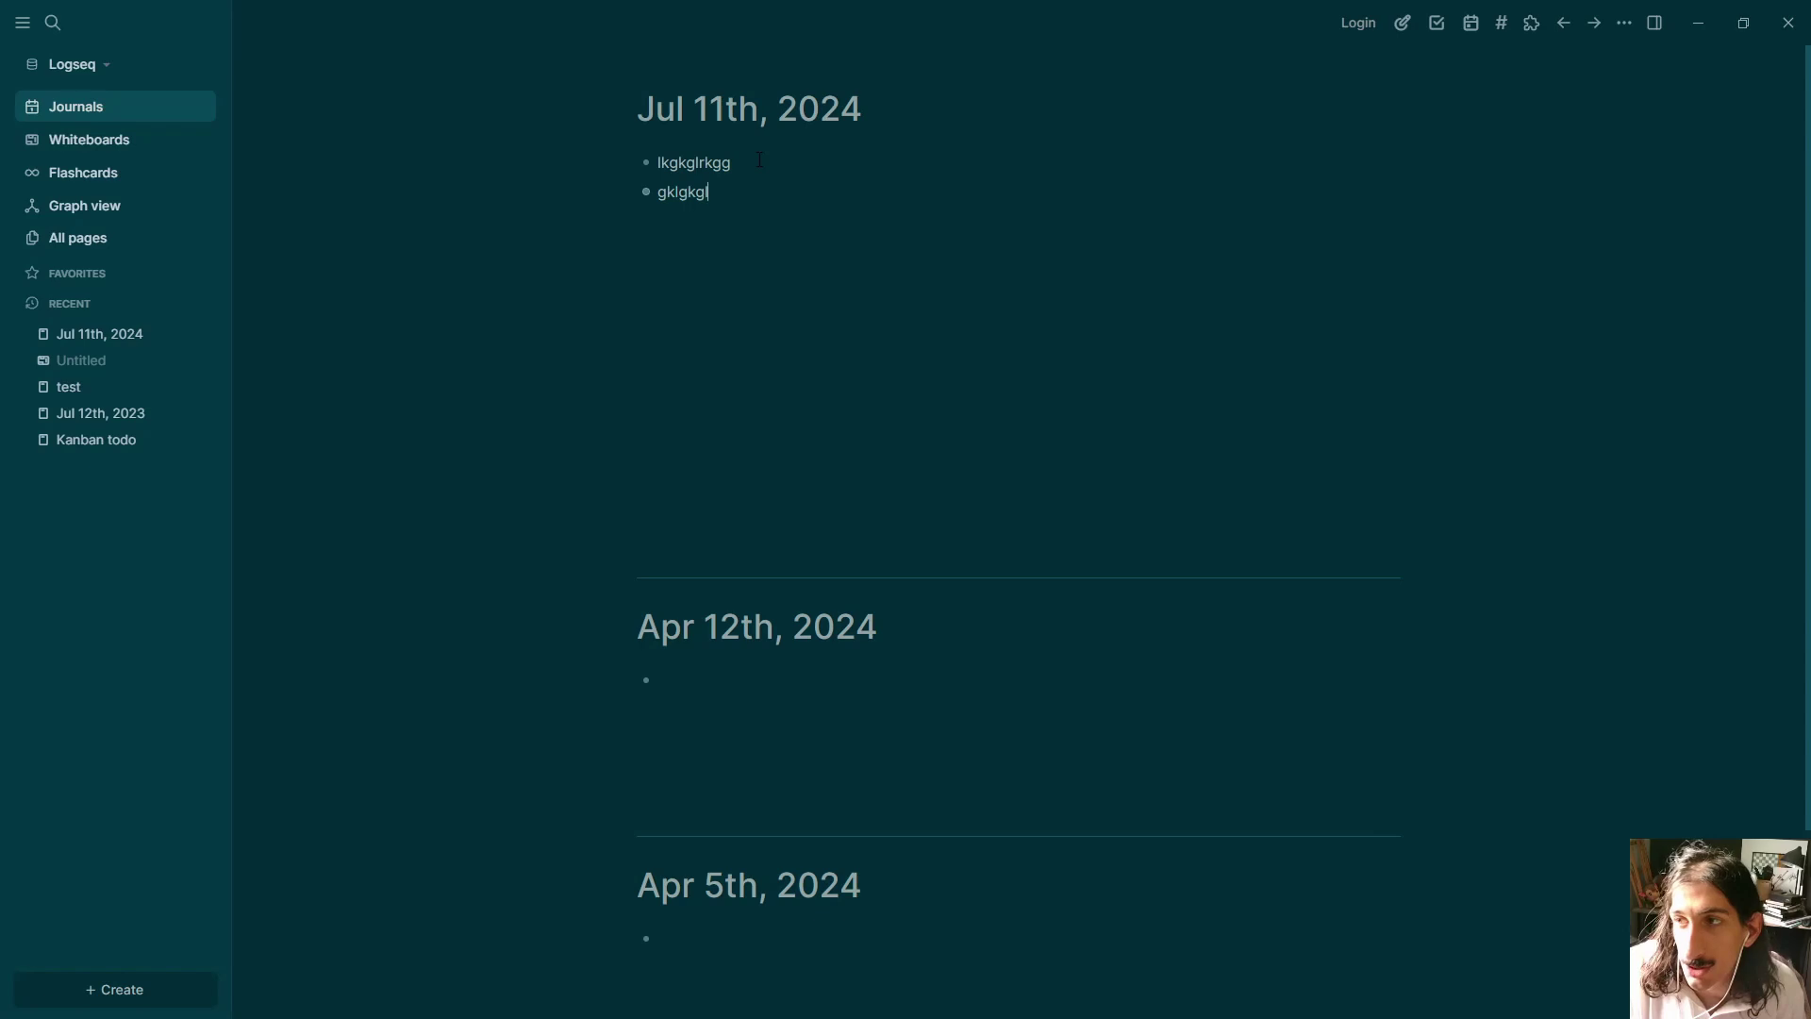
type("ogpkogopdg")
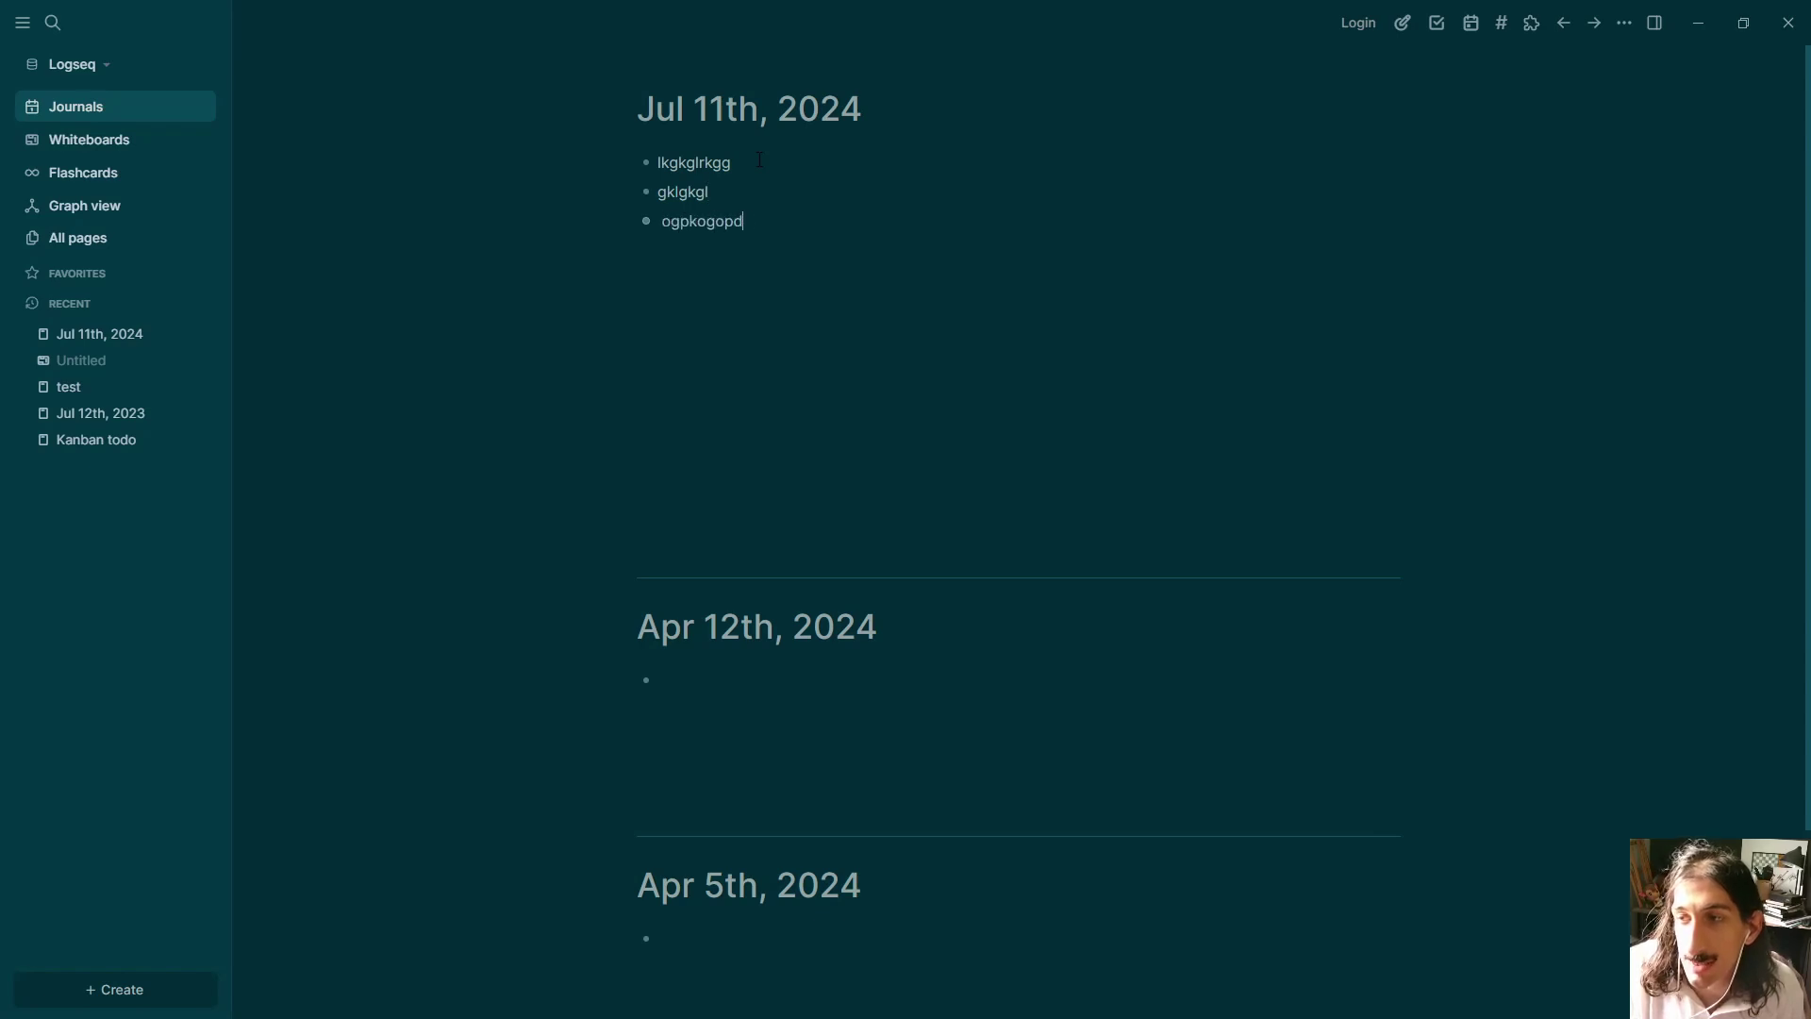
key("Return")
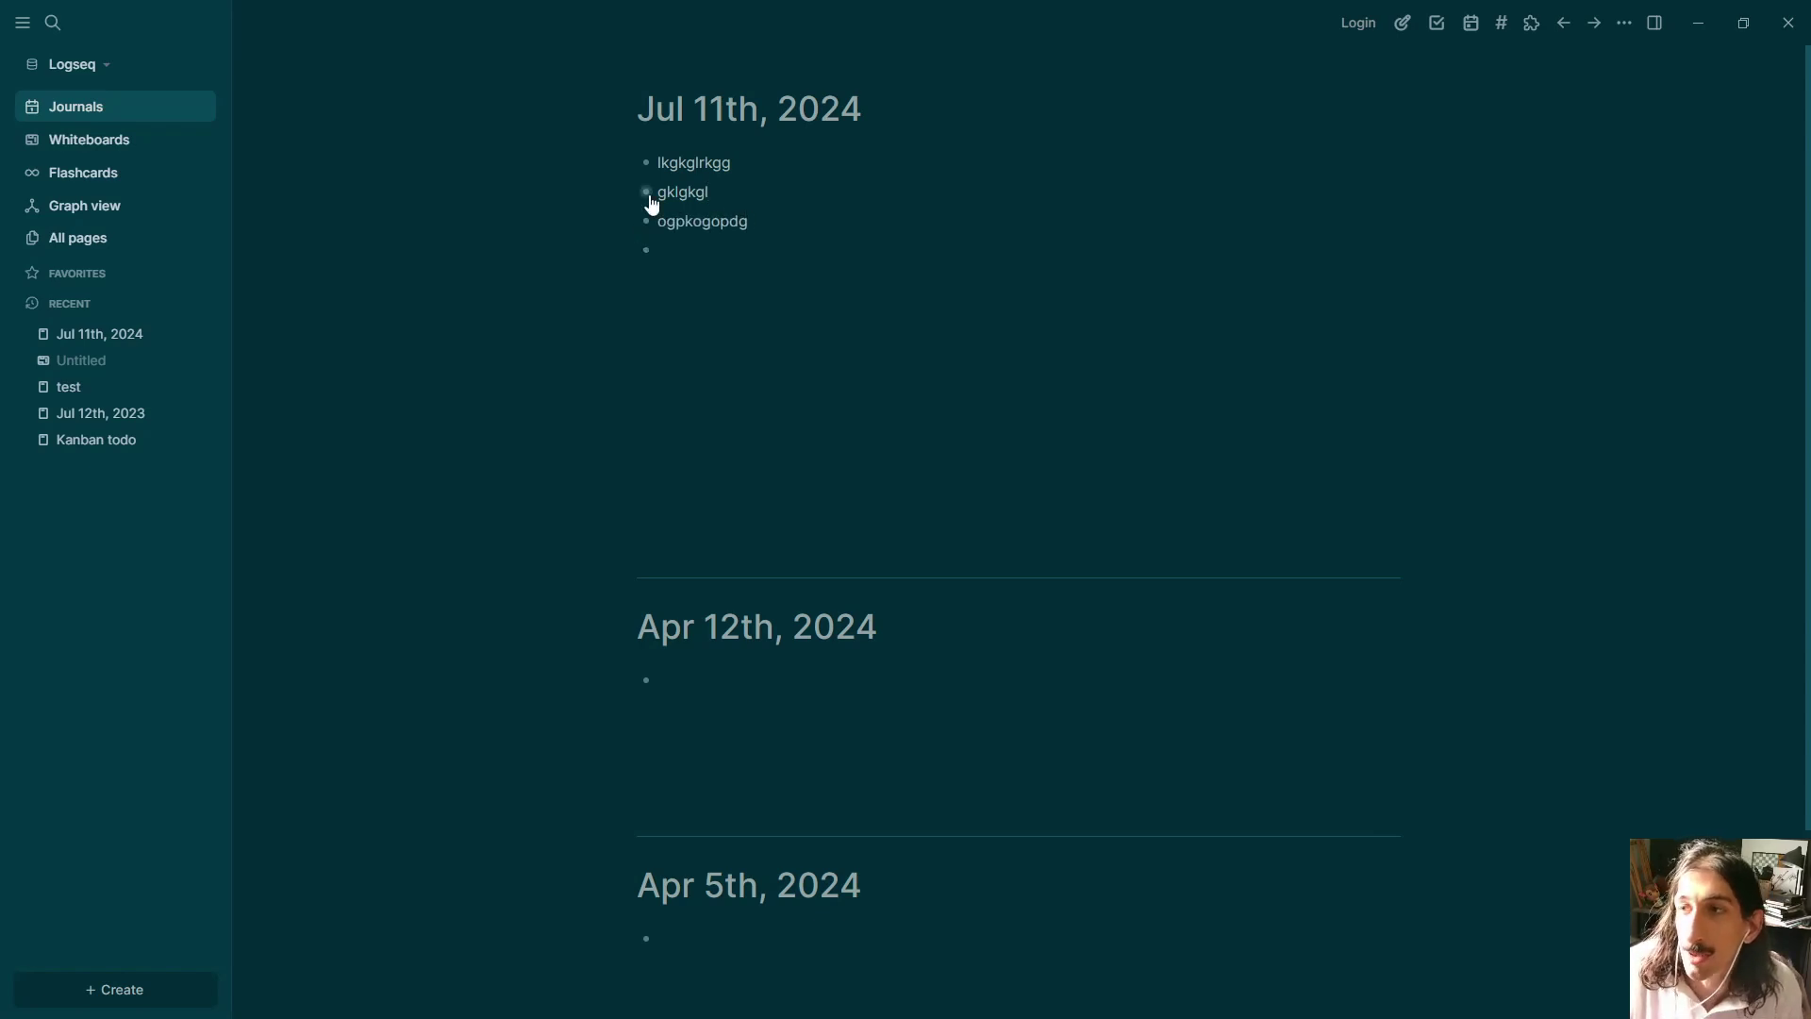
Step: Zoom into the block "gklgkgl" and nest the child blocks "gkglfkgdldølfg" and "gflgkflgjlfdøgdj" under it
left_click(649, 194)
left_click(739, 118)
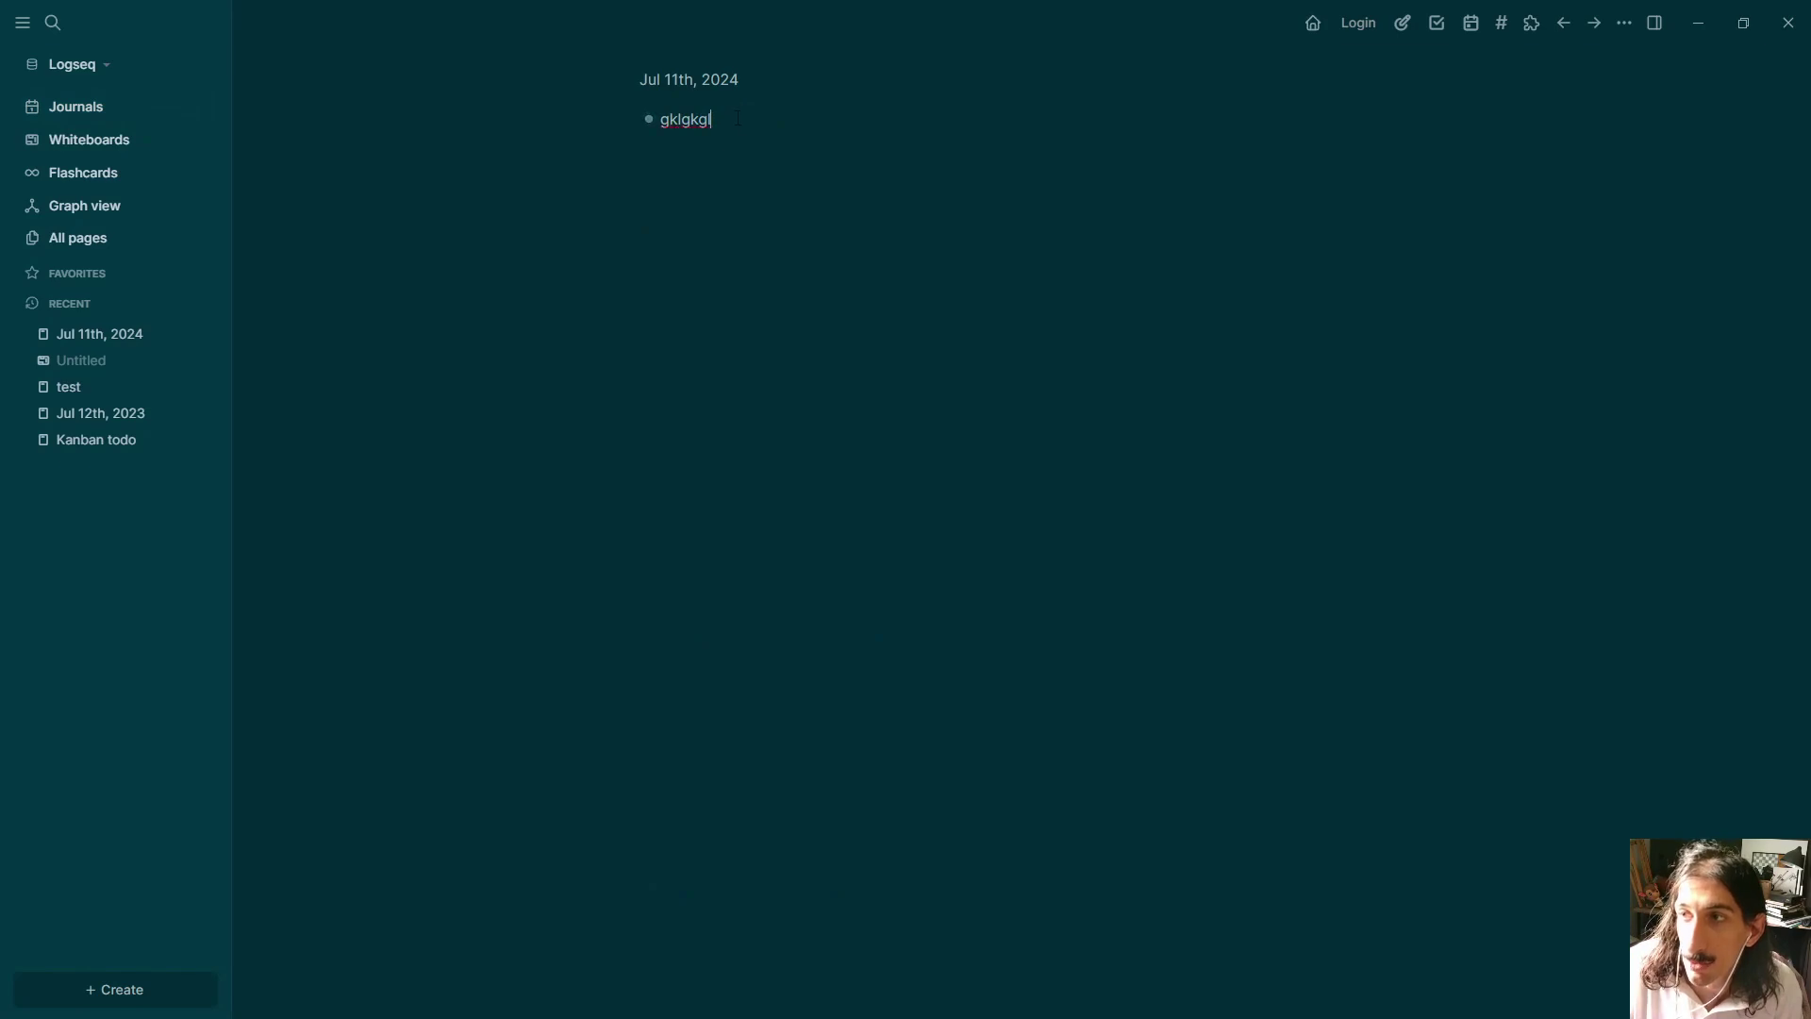
key("Return")
key("Tab")
type("gkglfkgdldølfg")
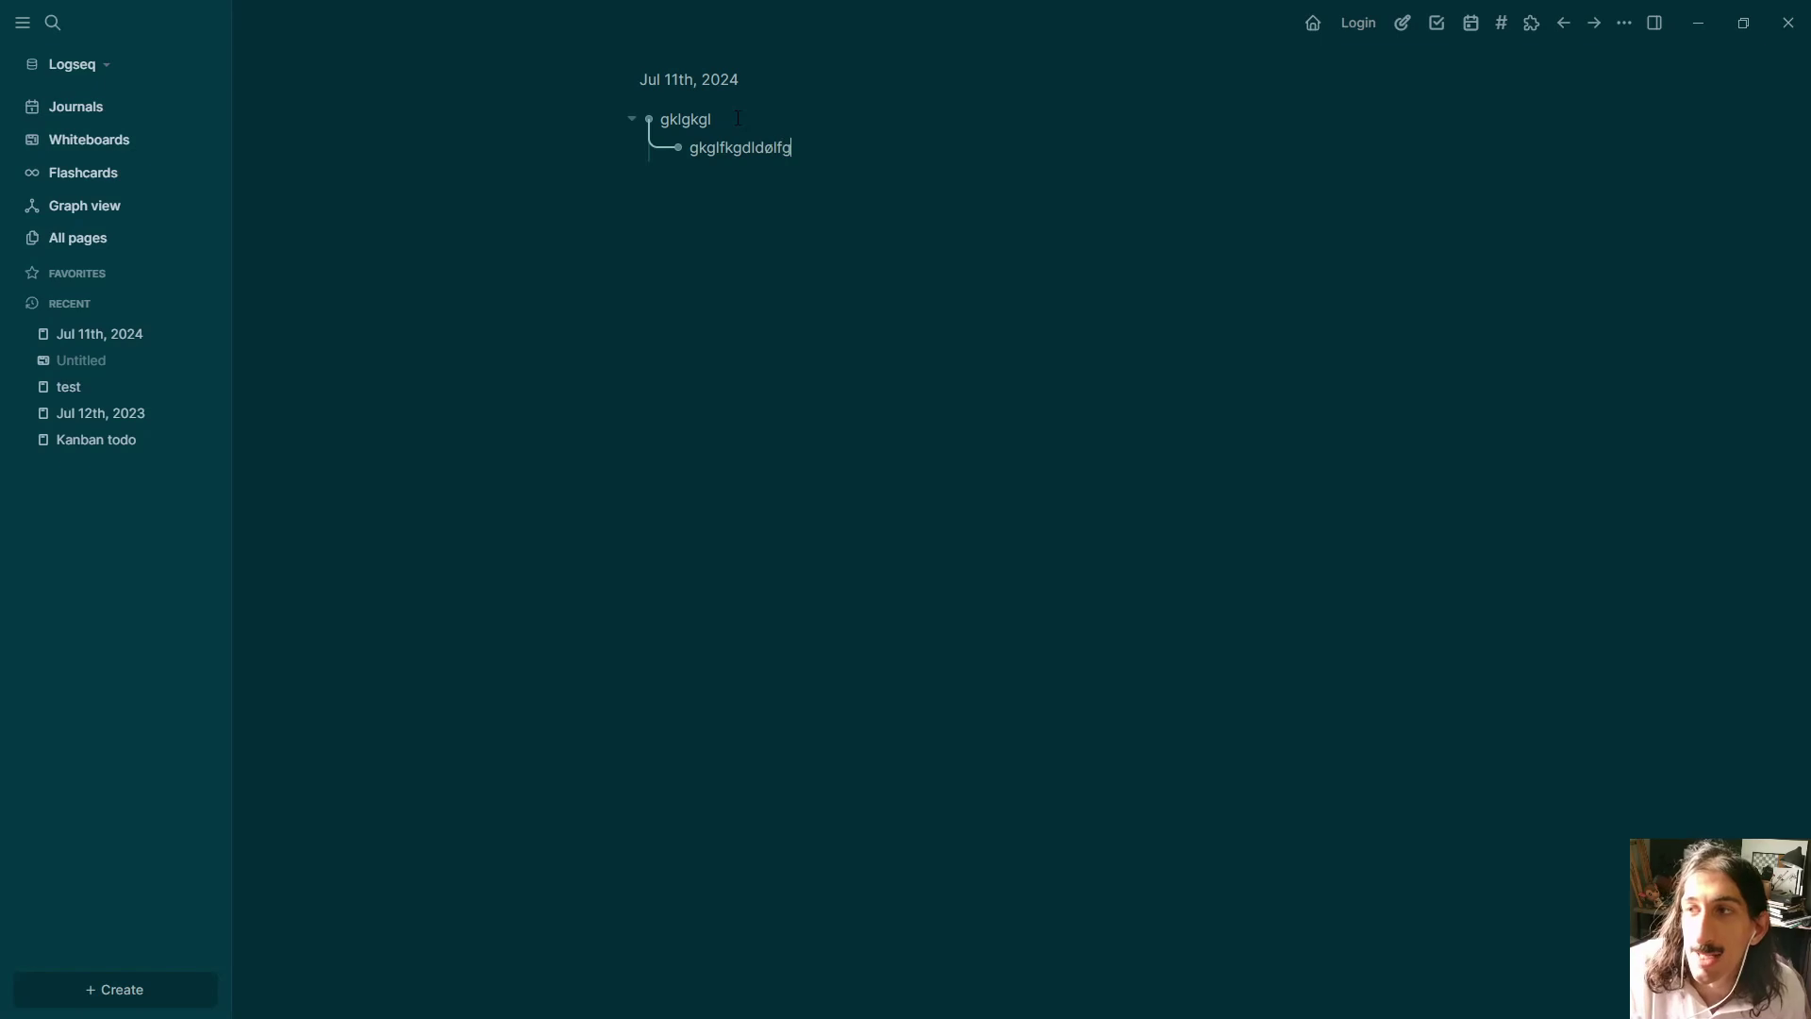
key("Return")
type("gflgkflgjlfdøgdj")
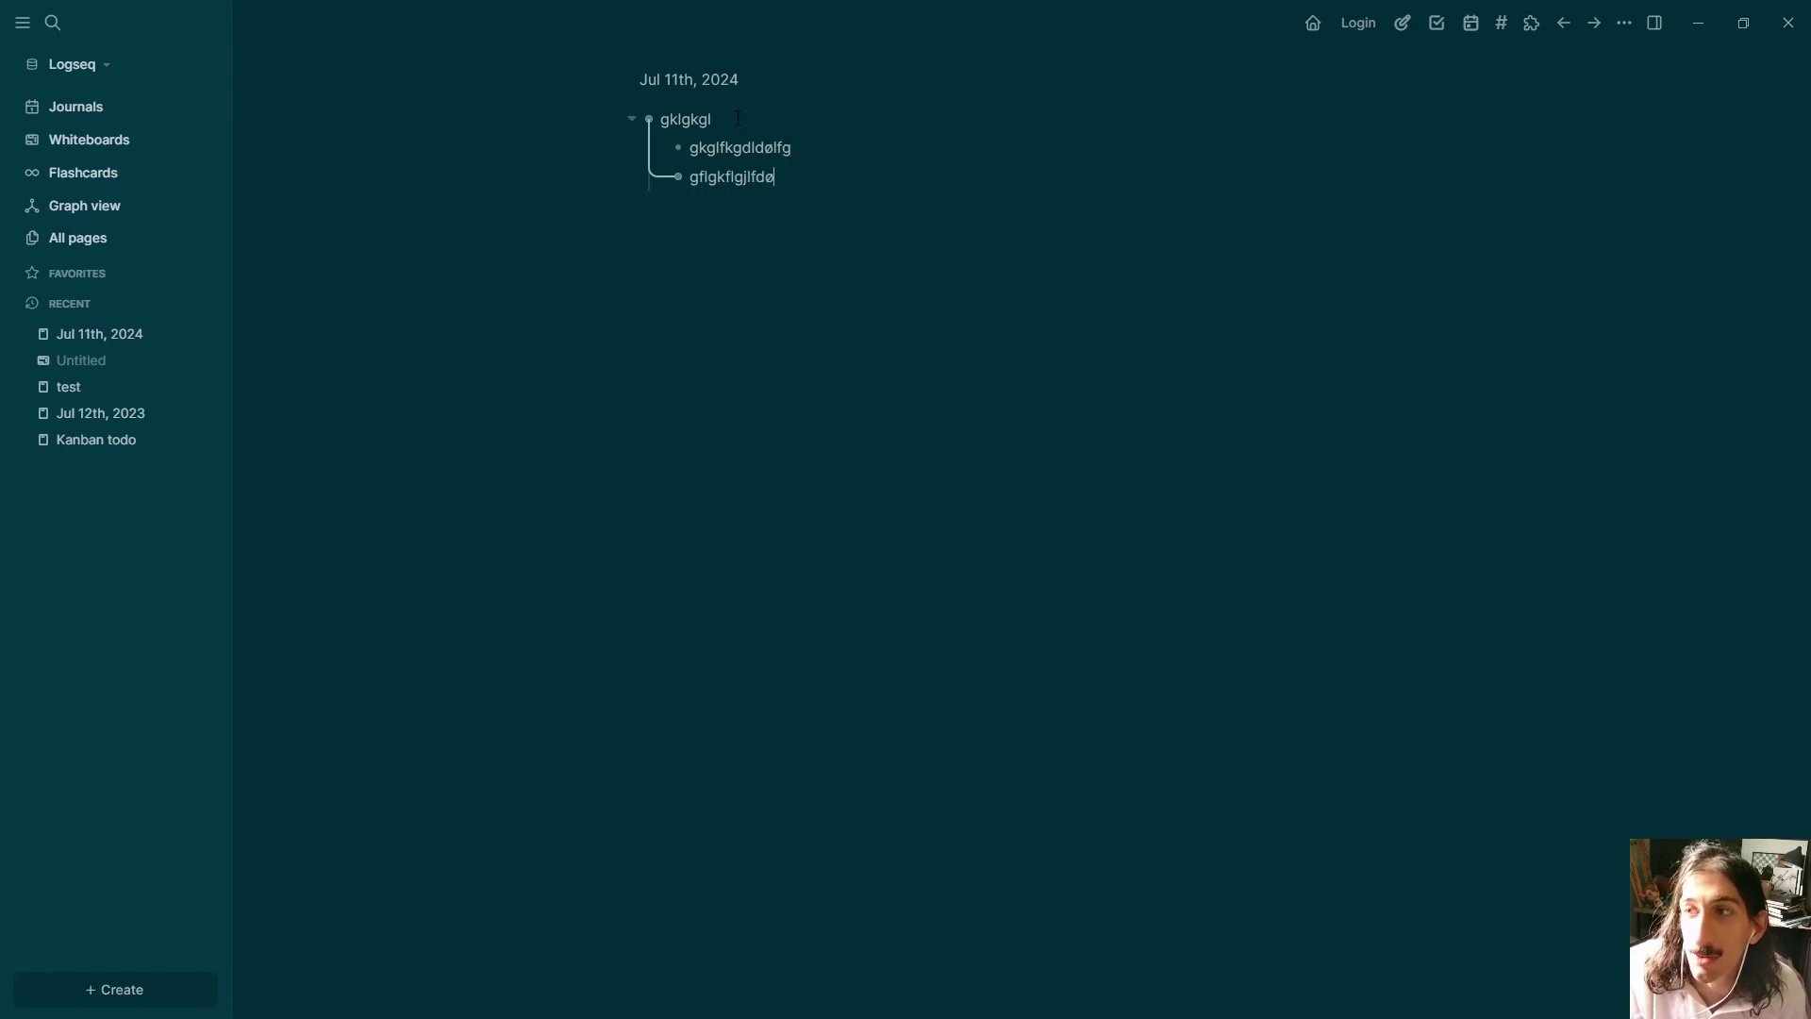
Step: Zoom into the child block "gflgkflgjlfdøgdj" and nest the block "gølgfkgfldg" under it
left_click(678, 177)
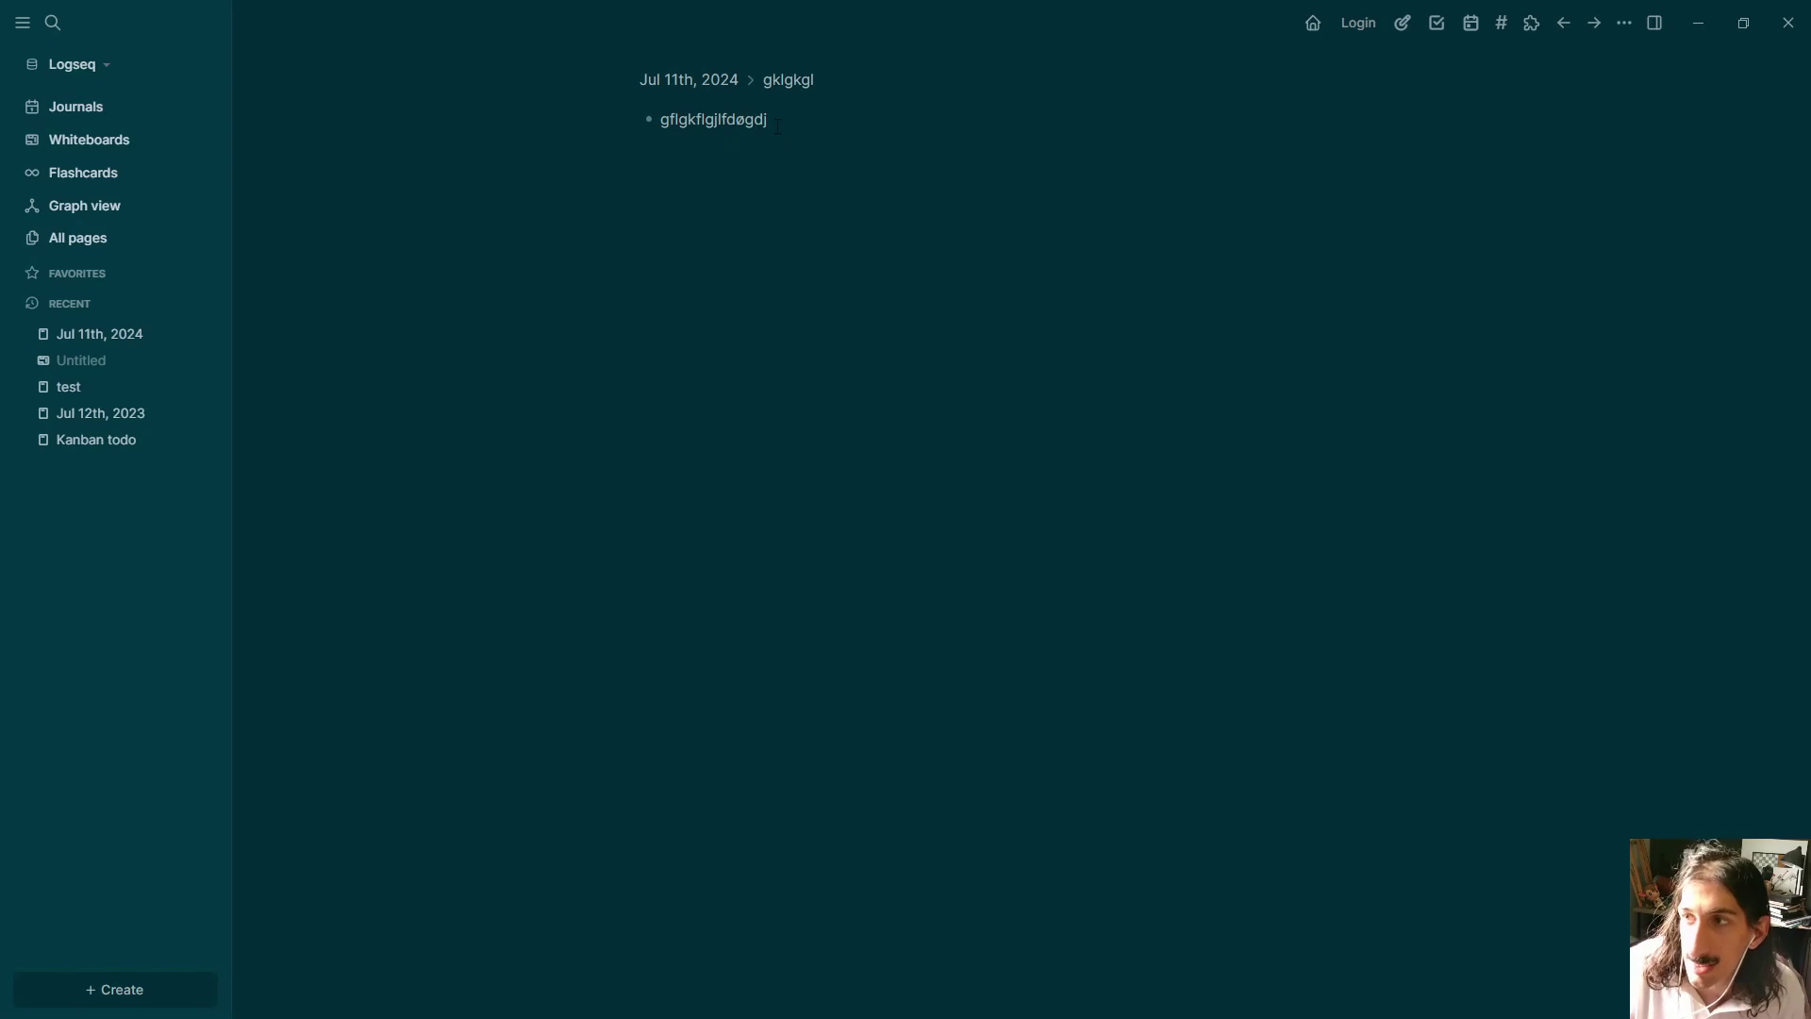
key("Return")
key("Tab")
type("gølgfkgfldg")
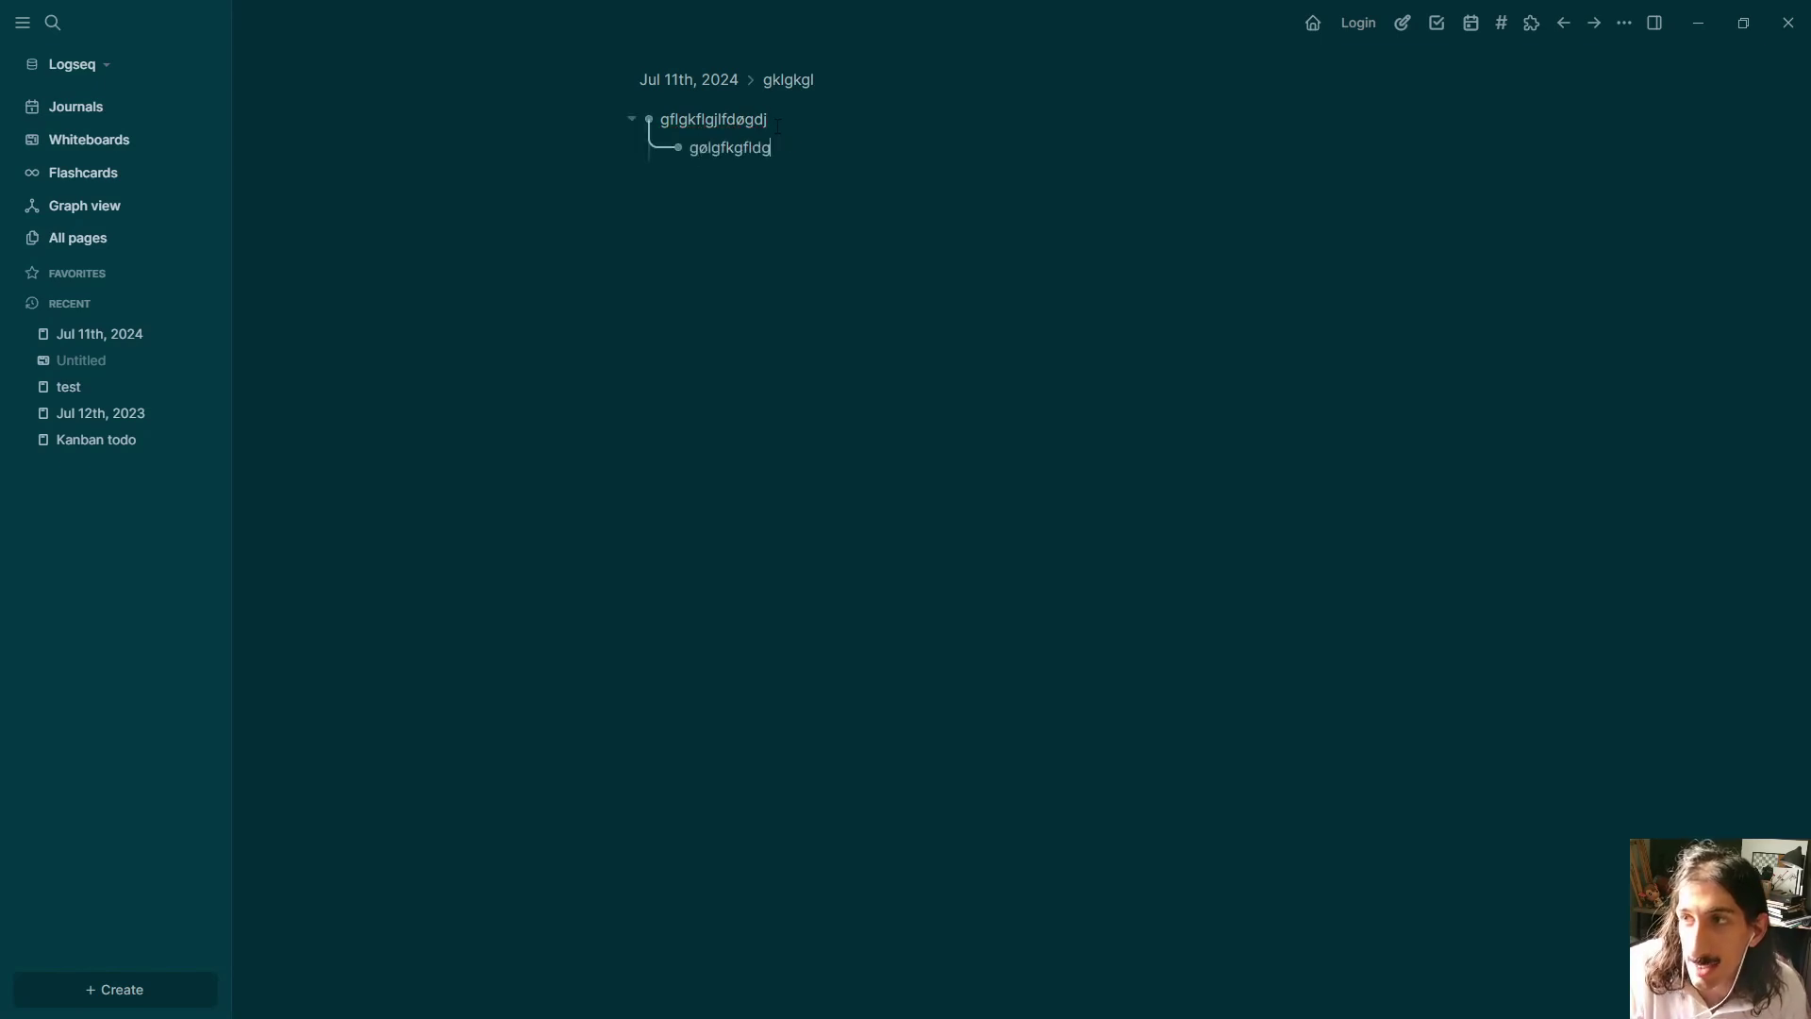
Step: Return to the full Jul 11th, 2024 page and delete all its test blocks
left_click(677, 74)
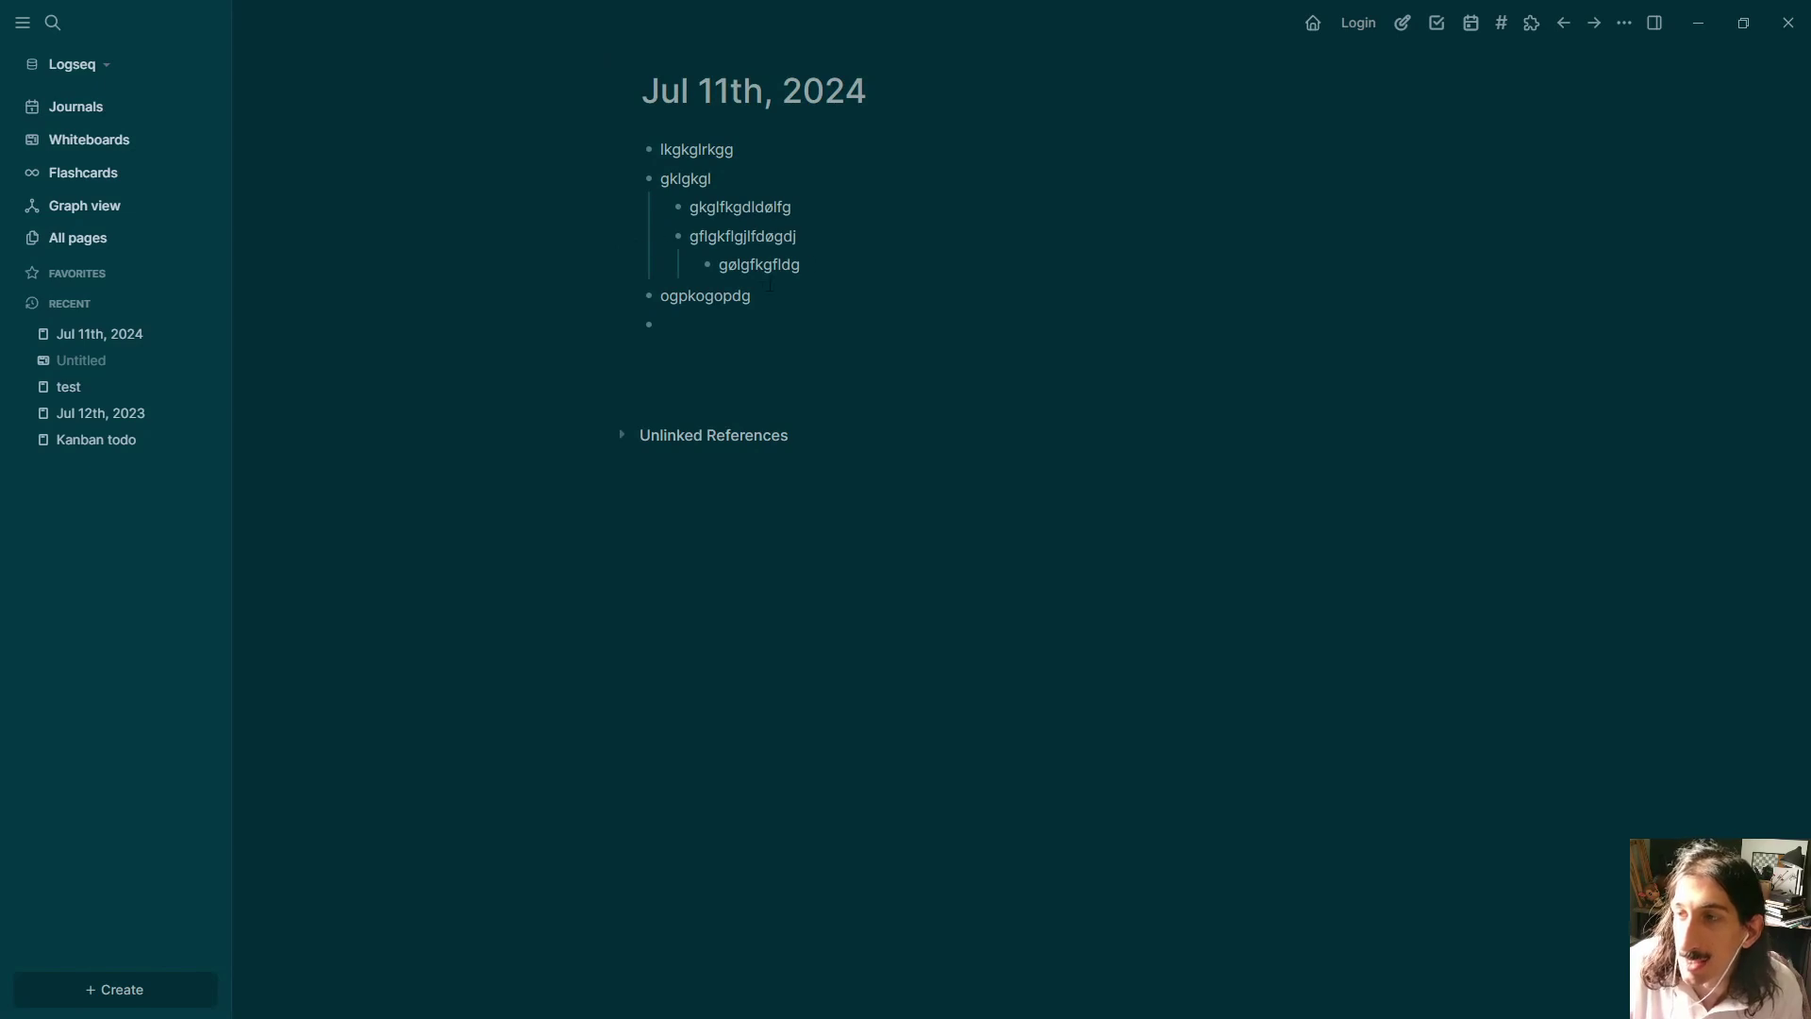
left_click_drag(781, 294, 618, 151)
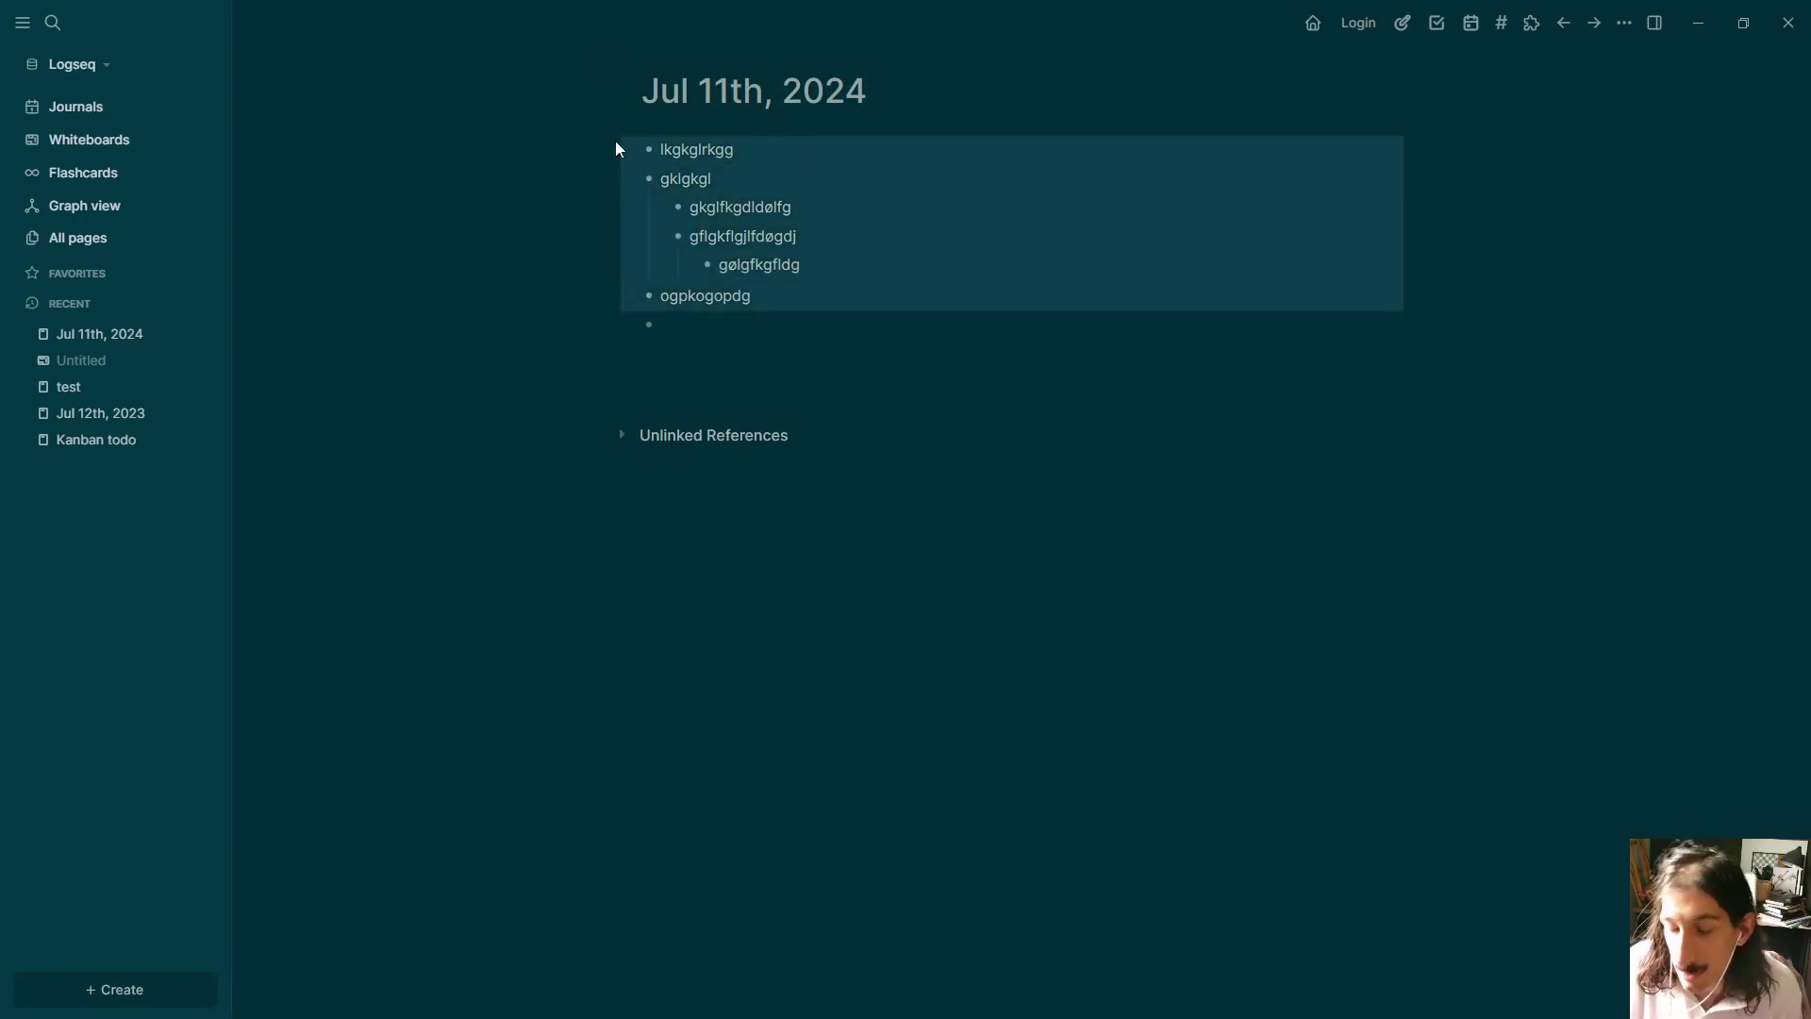
key("BackSpace")
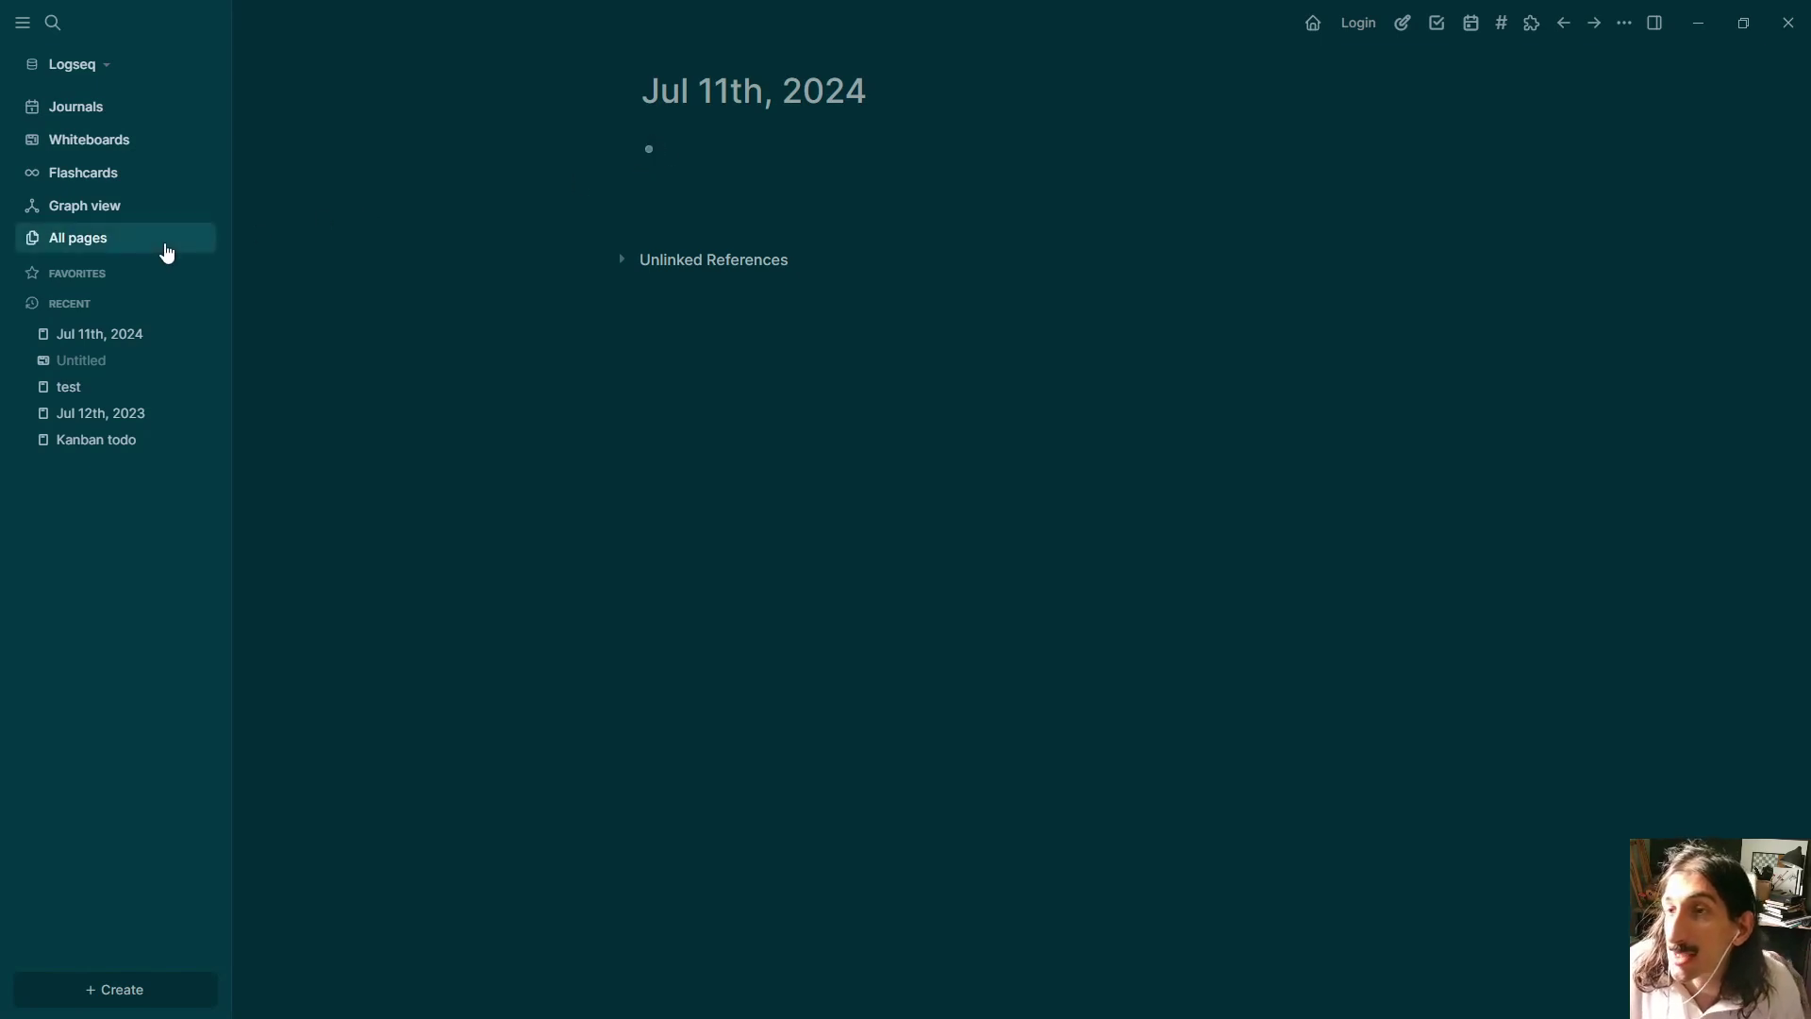
Step: View the whiteboards overview and the flashcards introduction, and close the flashcards dialog
left_click(119, 143)
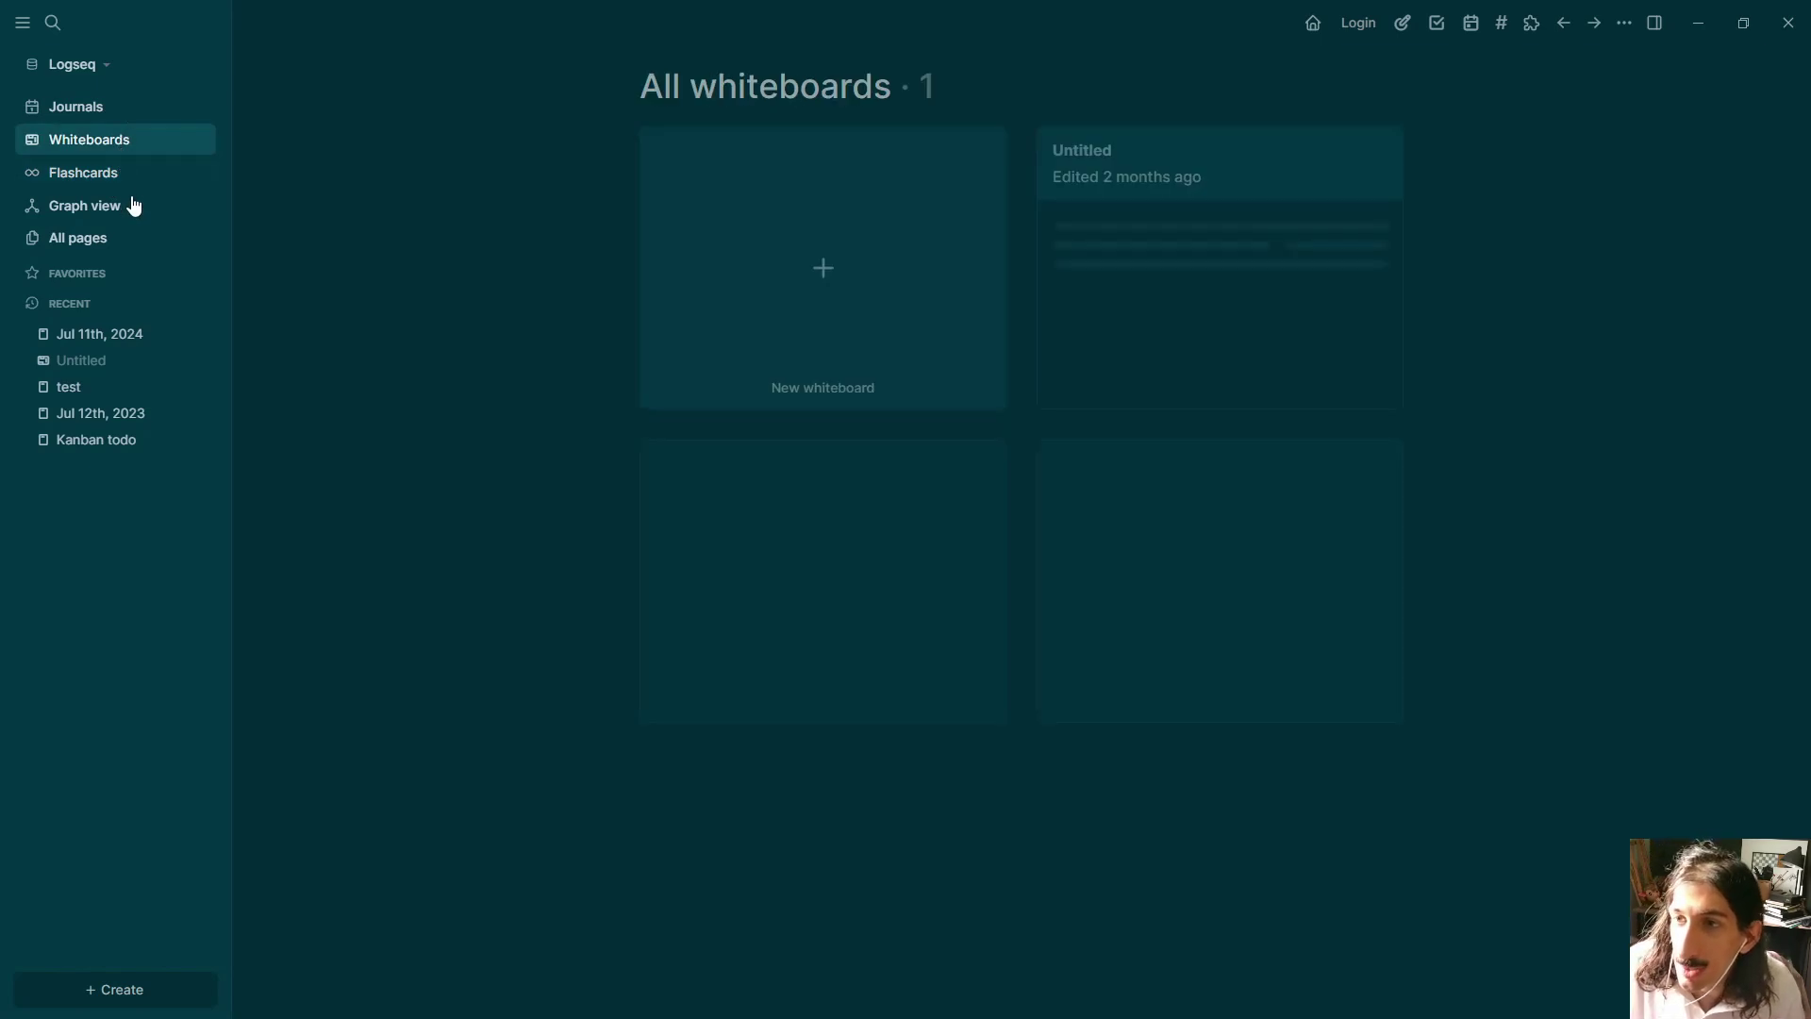
left_click(128, 179)
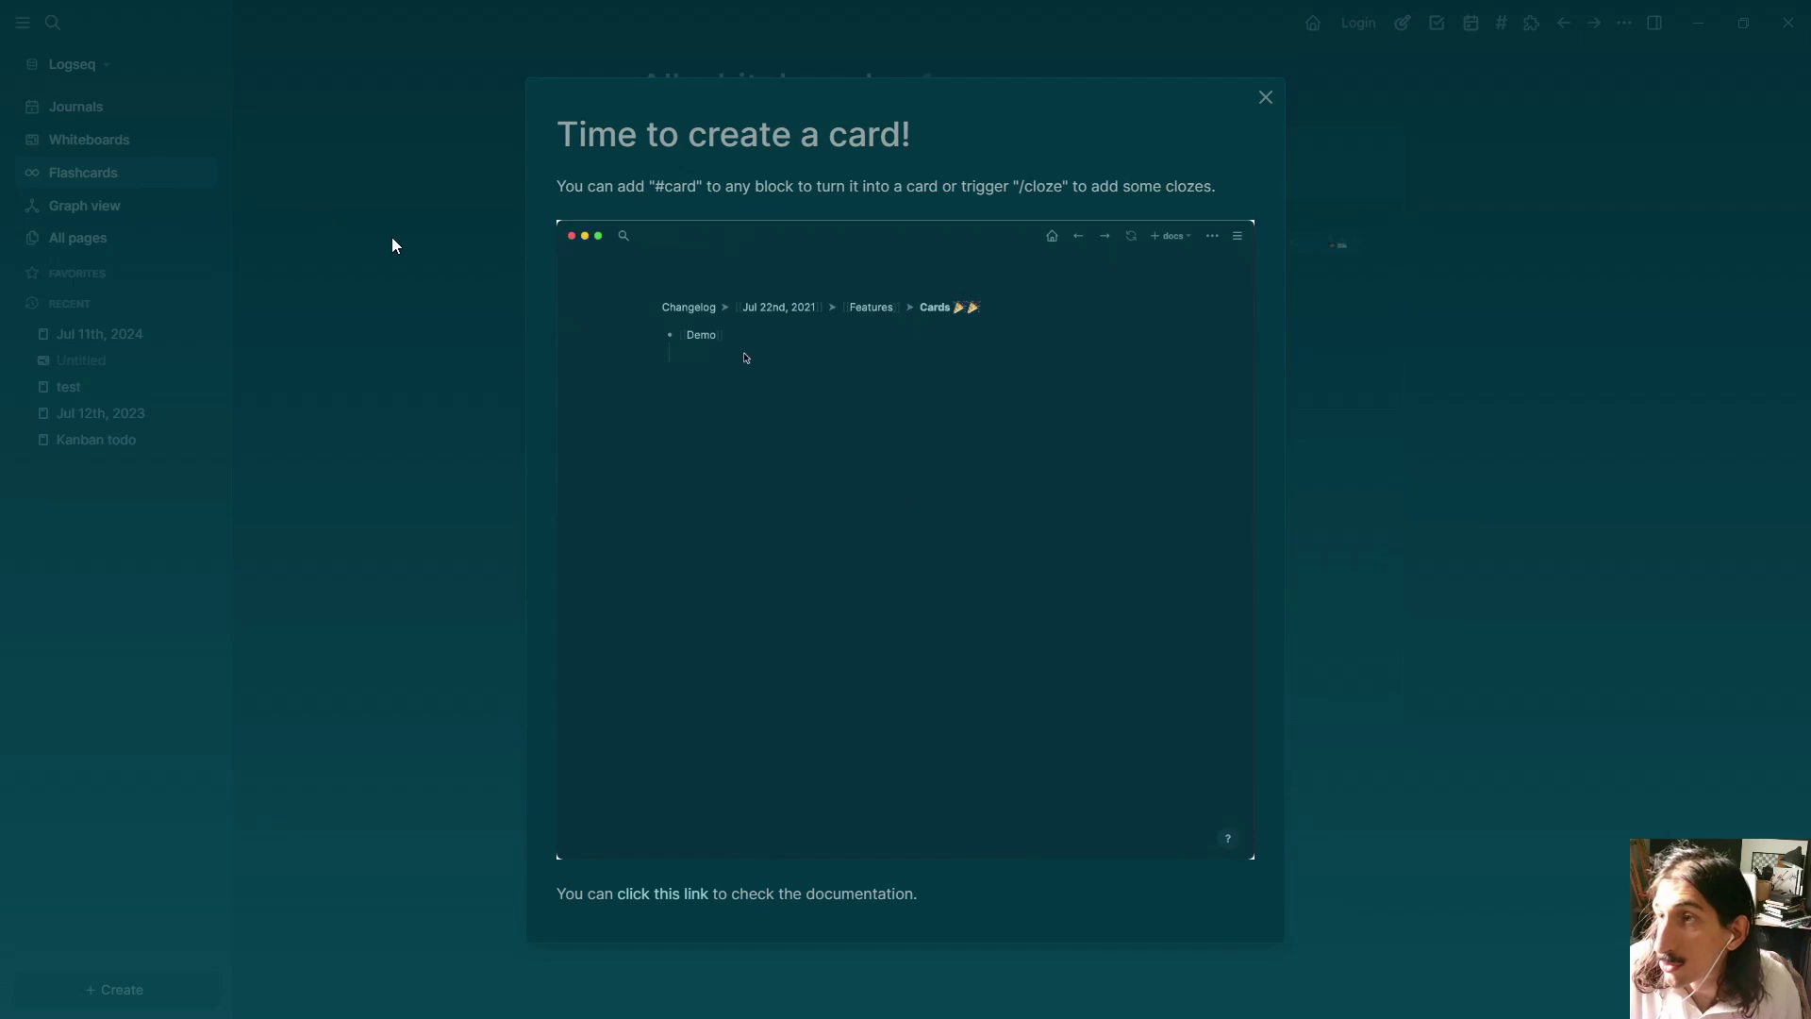
left_click(389, 244)
left_click(134, 172)
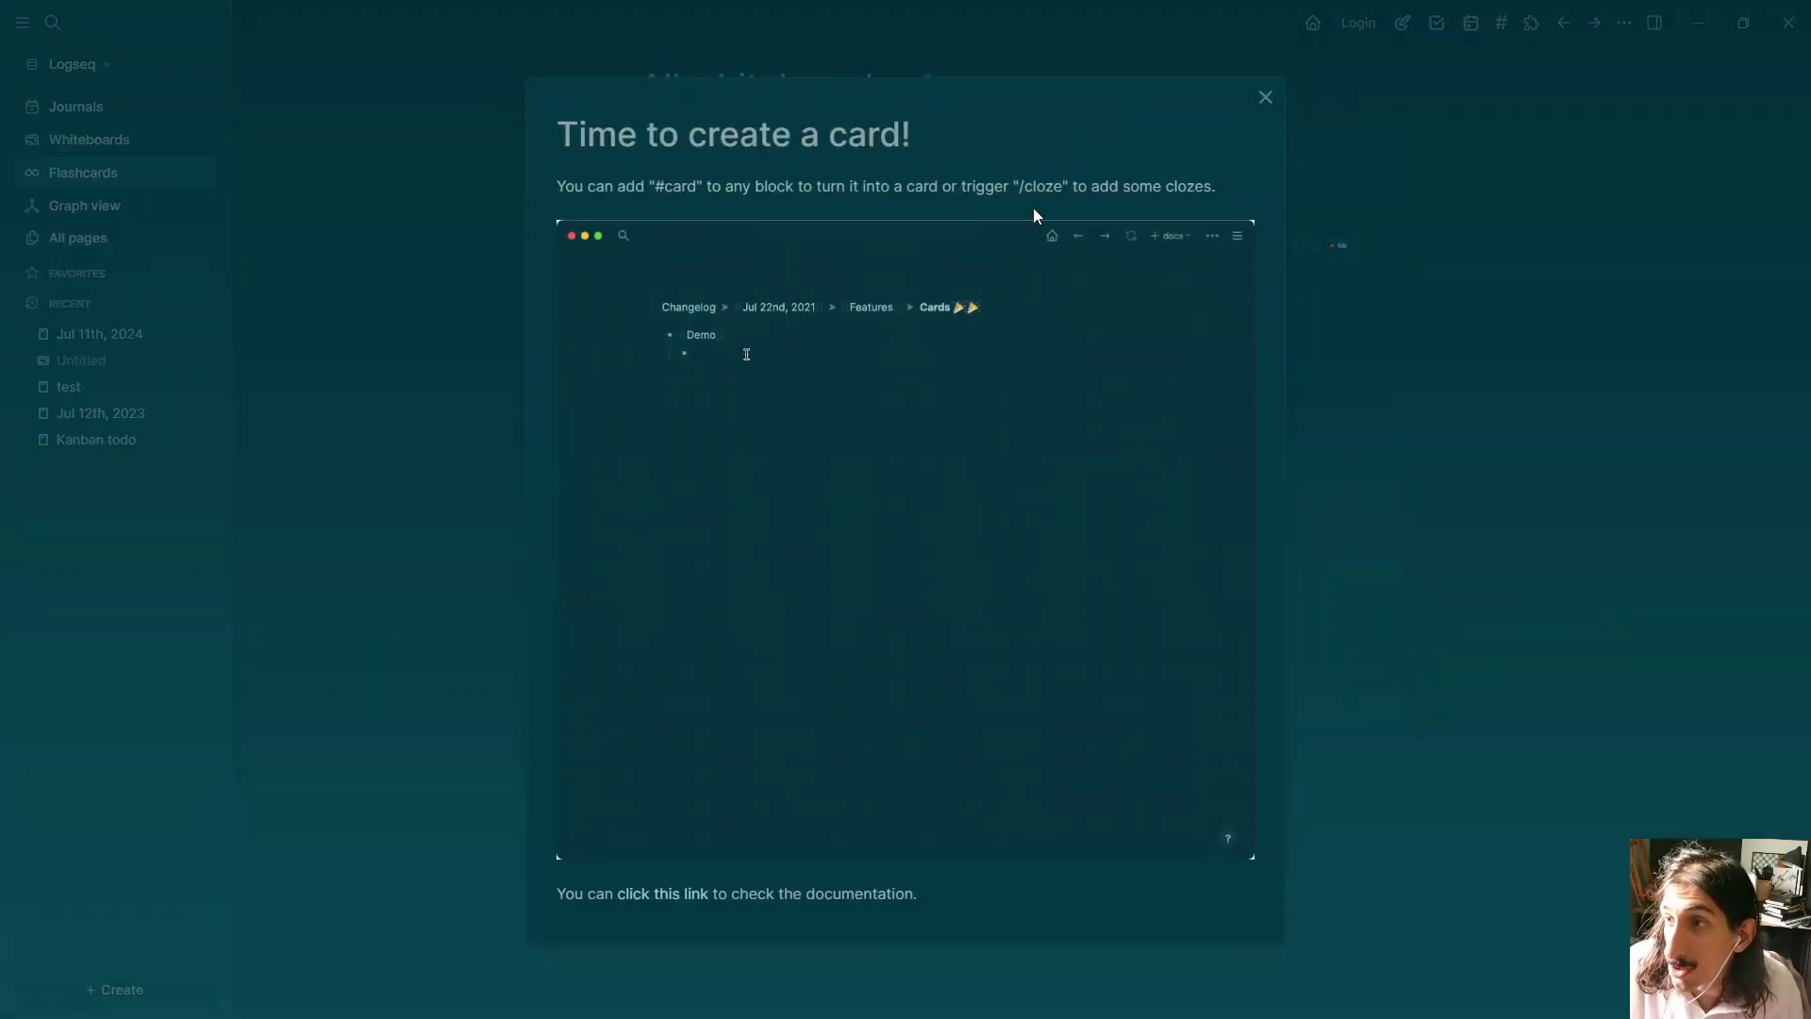
left_click(1426, 413)
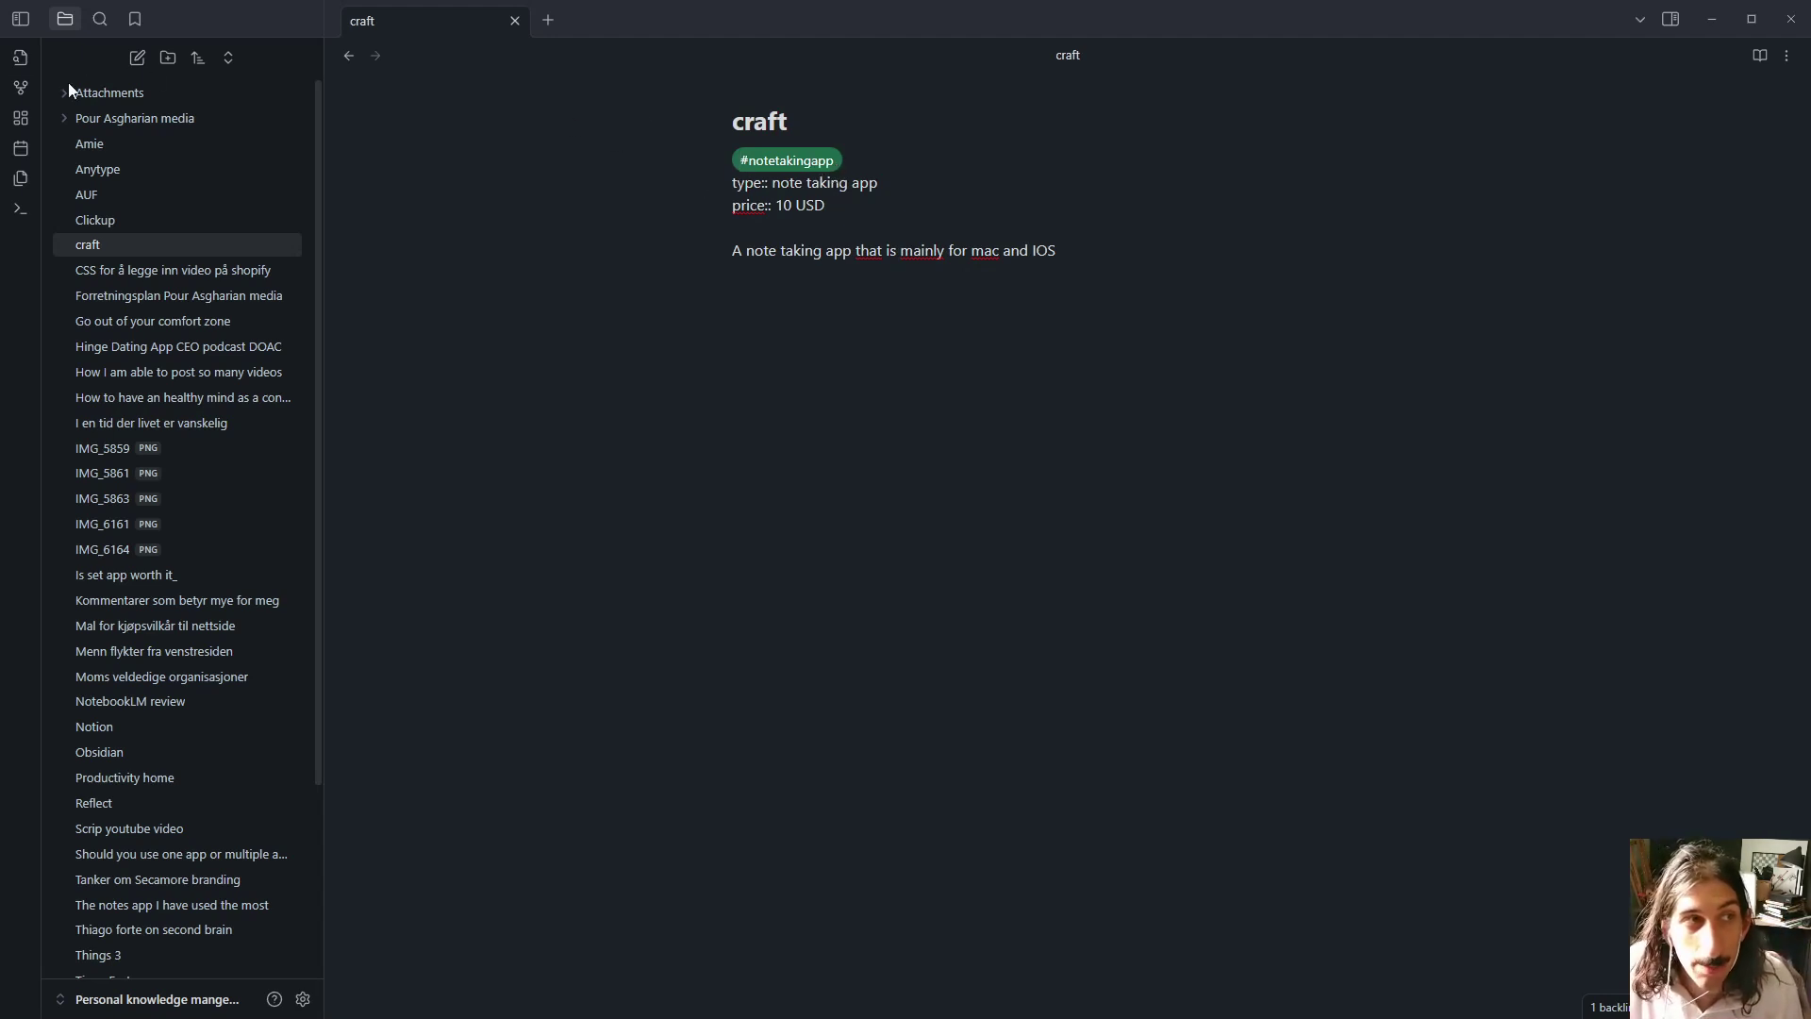
Step: View the vault's note graph and open the note Hinge Dating App CEO podcast DOAC at its Snips section
left_click(20, 95)
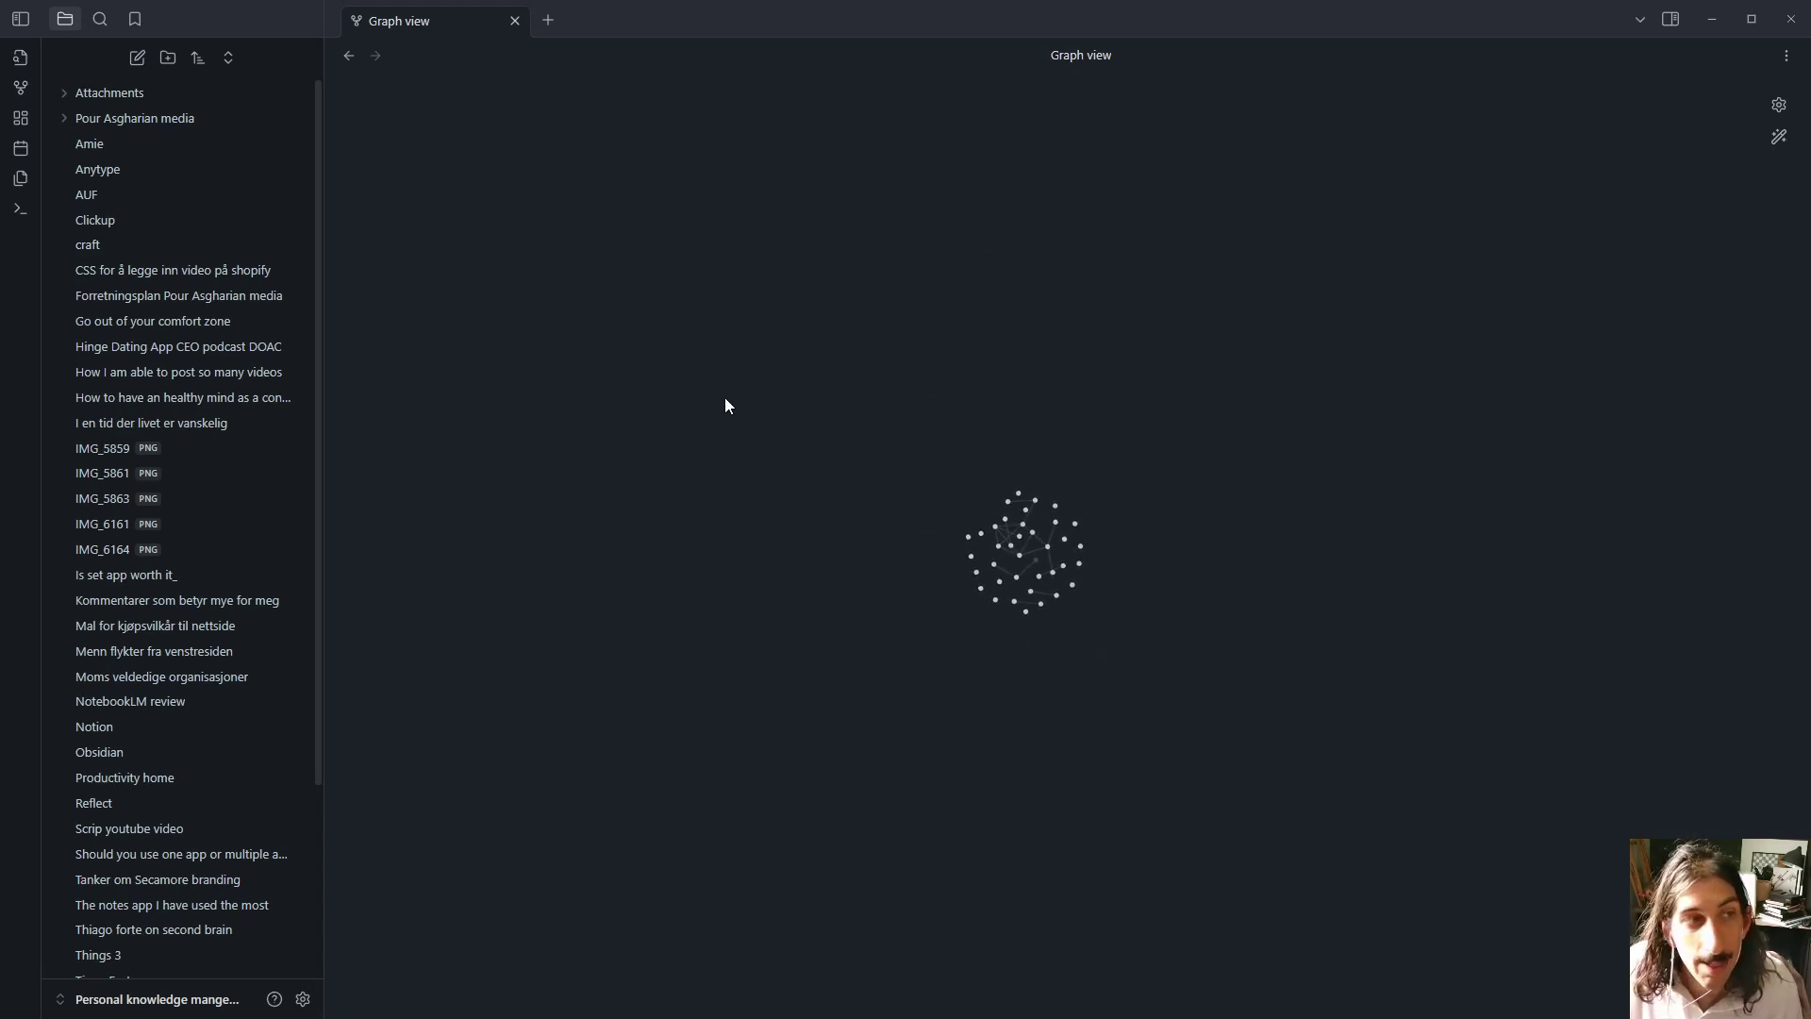
left_click(158, 347)
scroll(1147, 379, "down", 4)
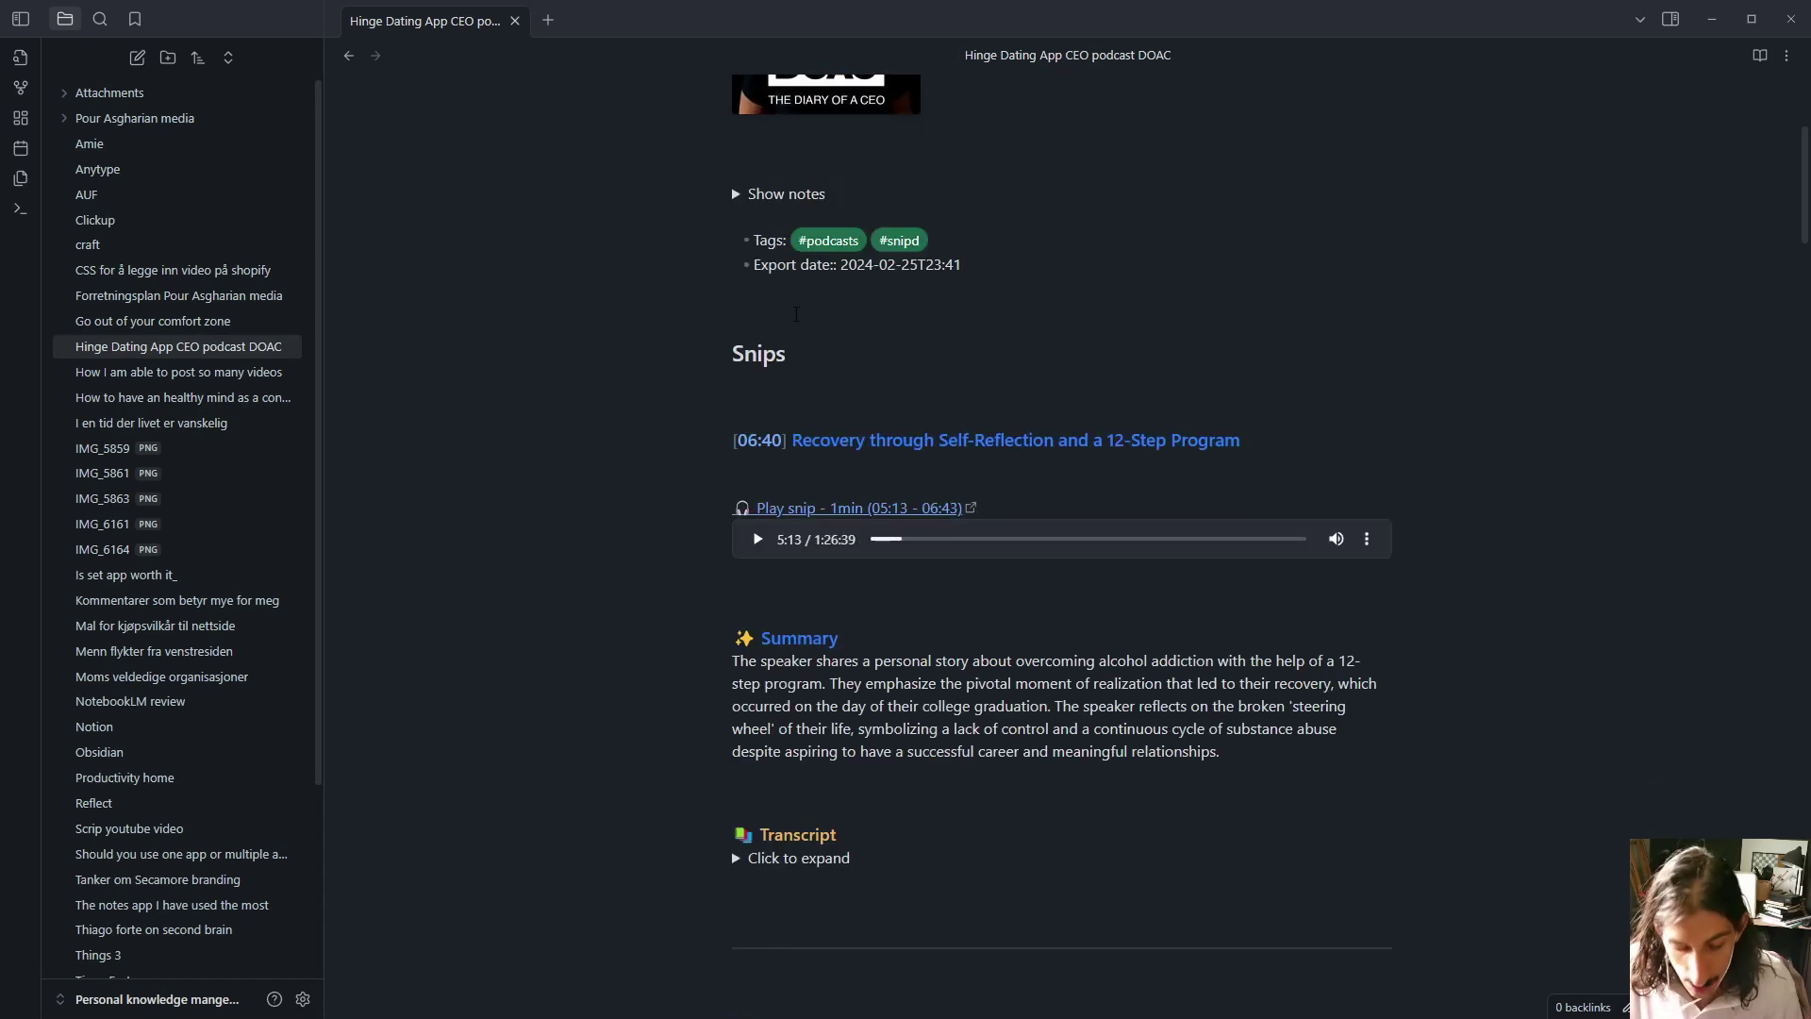
Step: Insert a link to the note Scrip youtube video above the Snips heading, and delete the link again
type("[[")
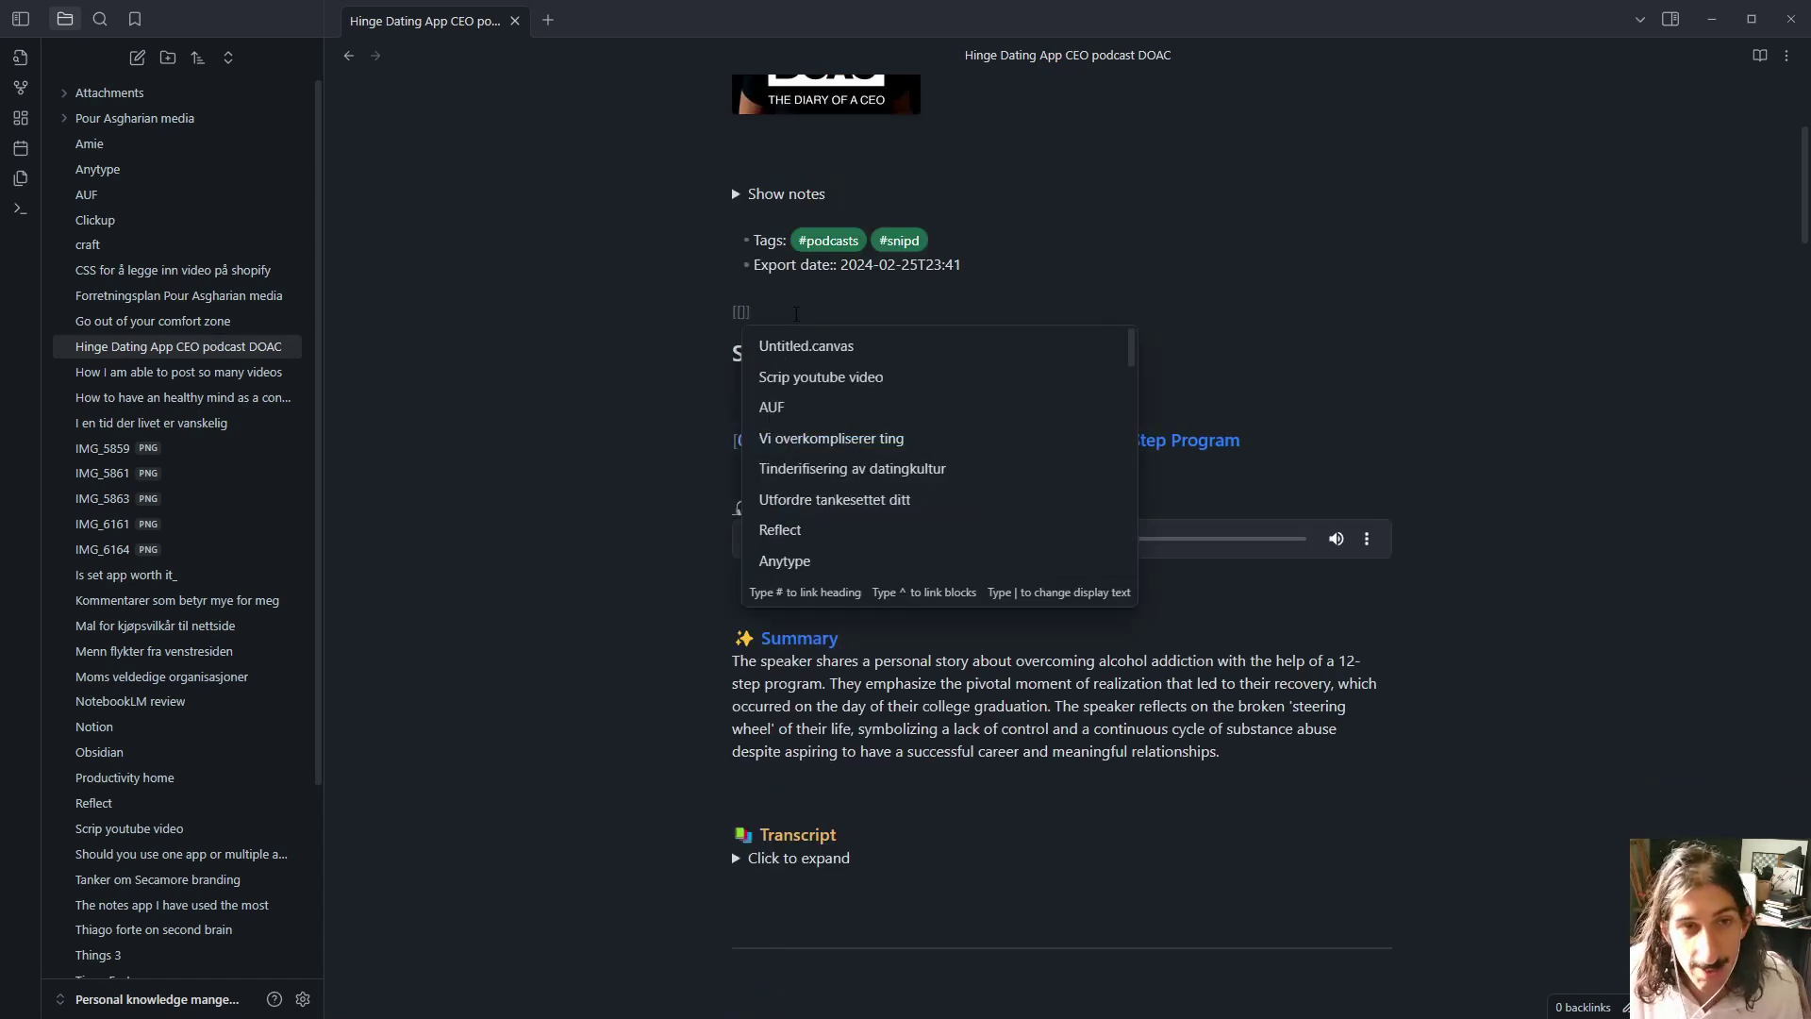
key("Down")
key("Down")
key("Down")
key("Down")
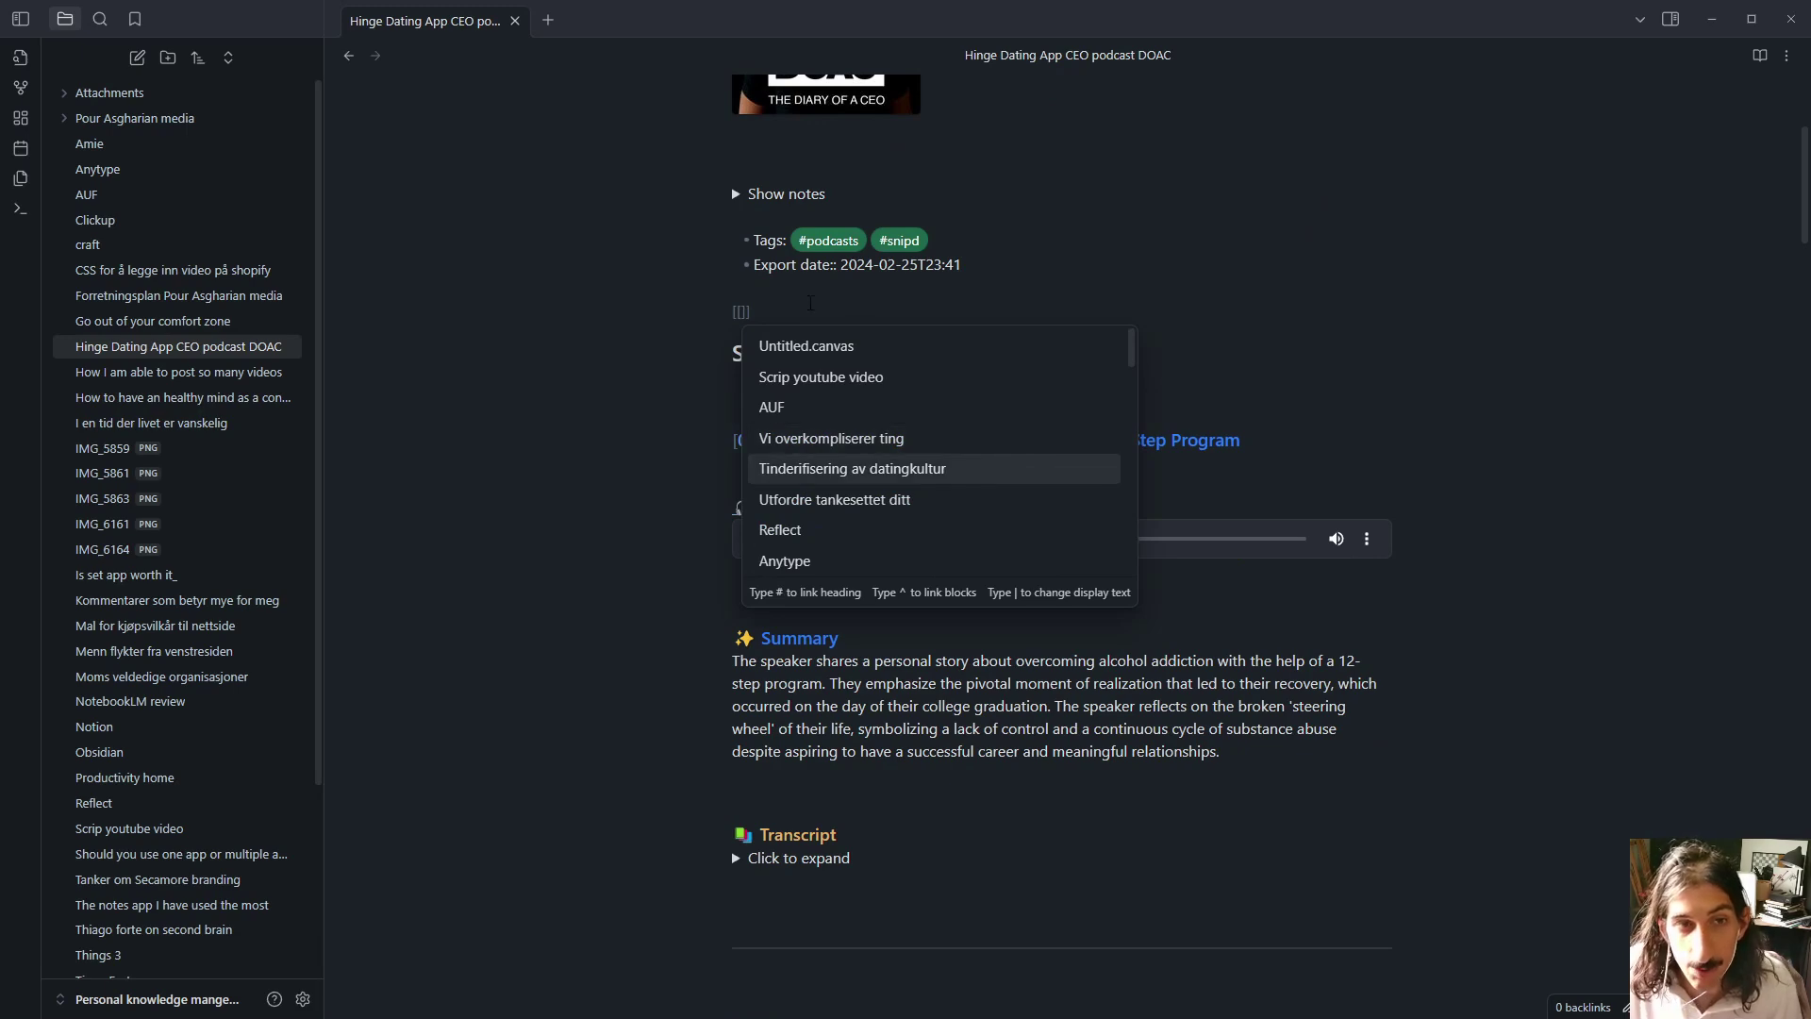
left_click(834, 369)
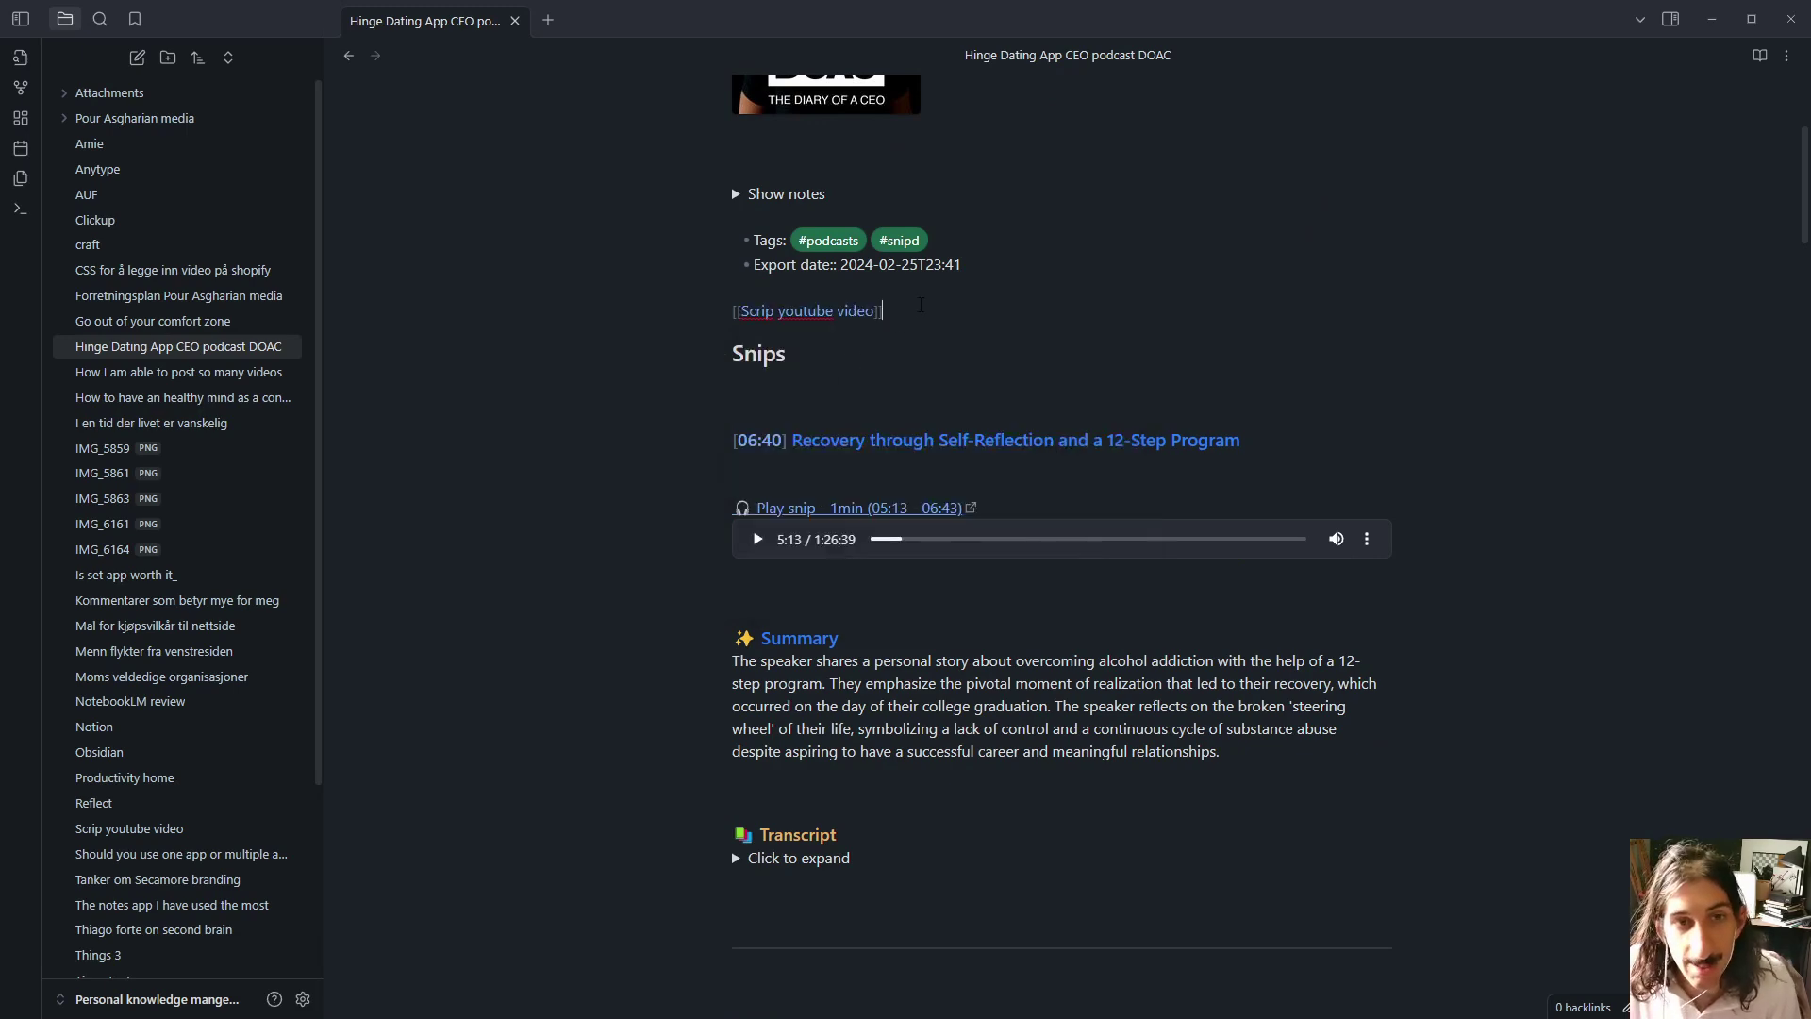
left_click_drag(920, 305, 700, 311)
key("BackSpace")
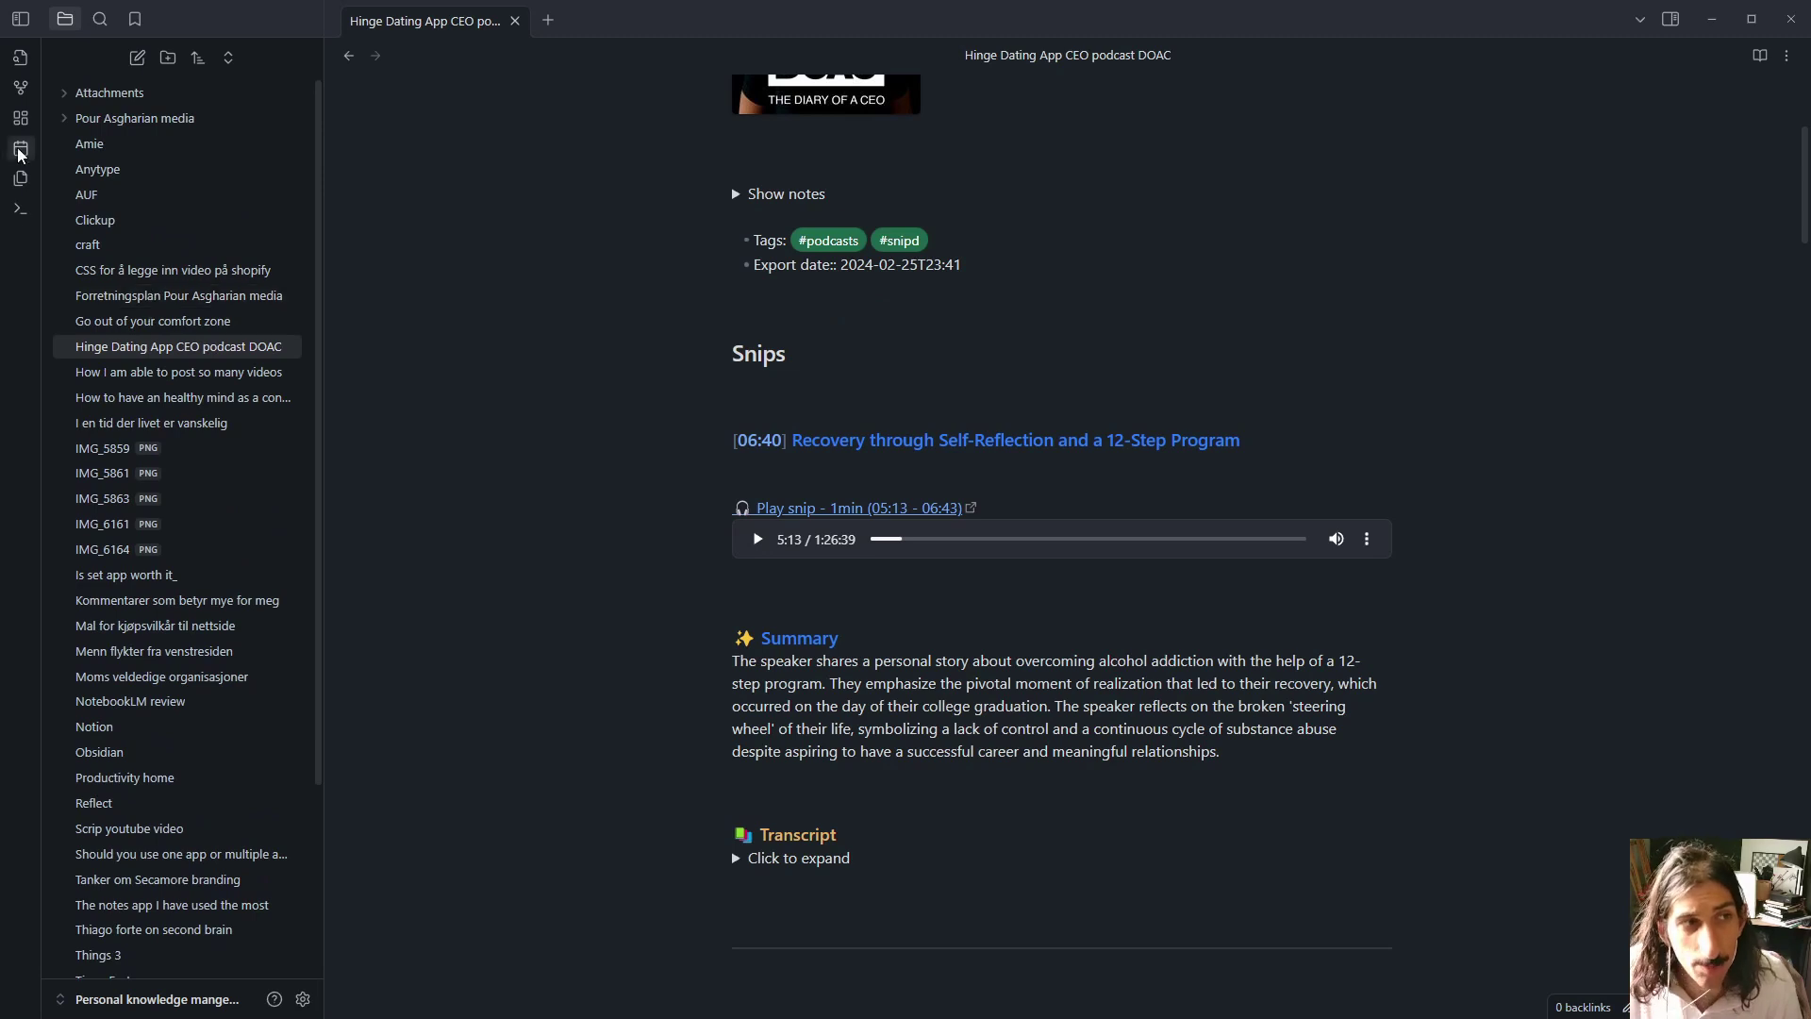
Step: Look at the note graph again and read through the snips in the Hinge Dating App CEO podcast DOAC note
left_click(21, 86)
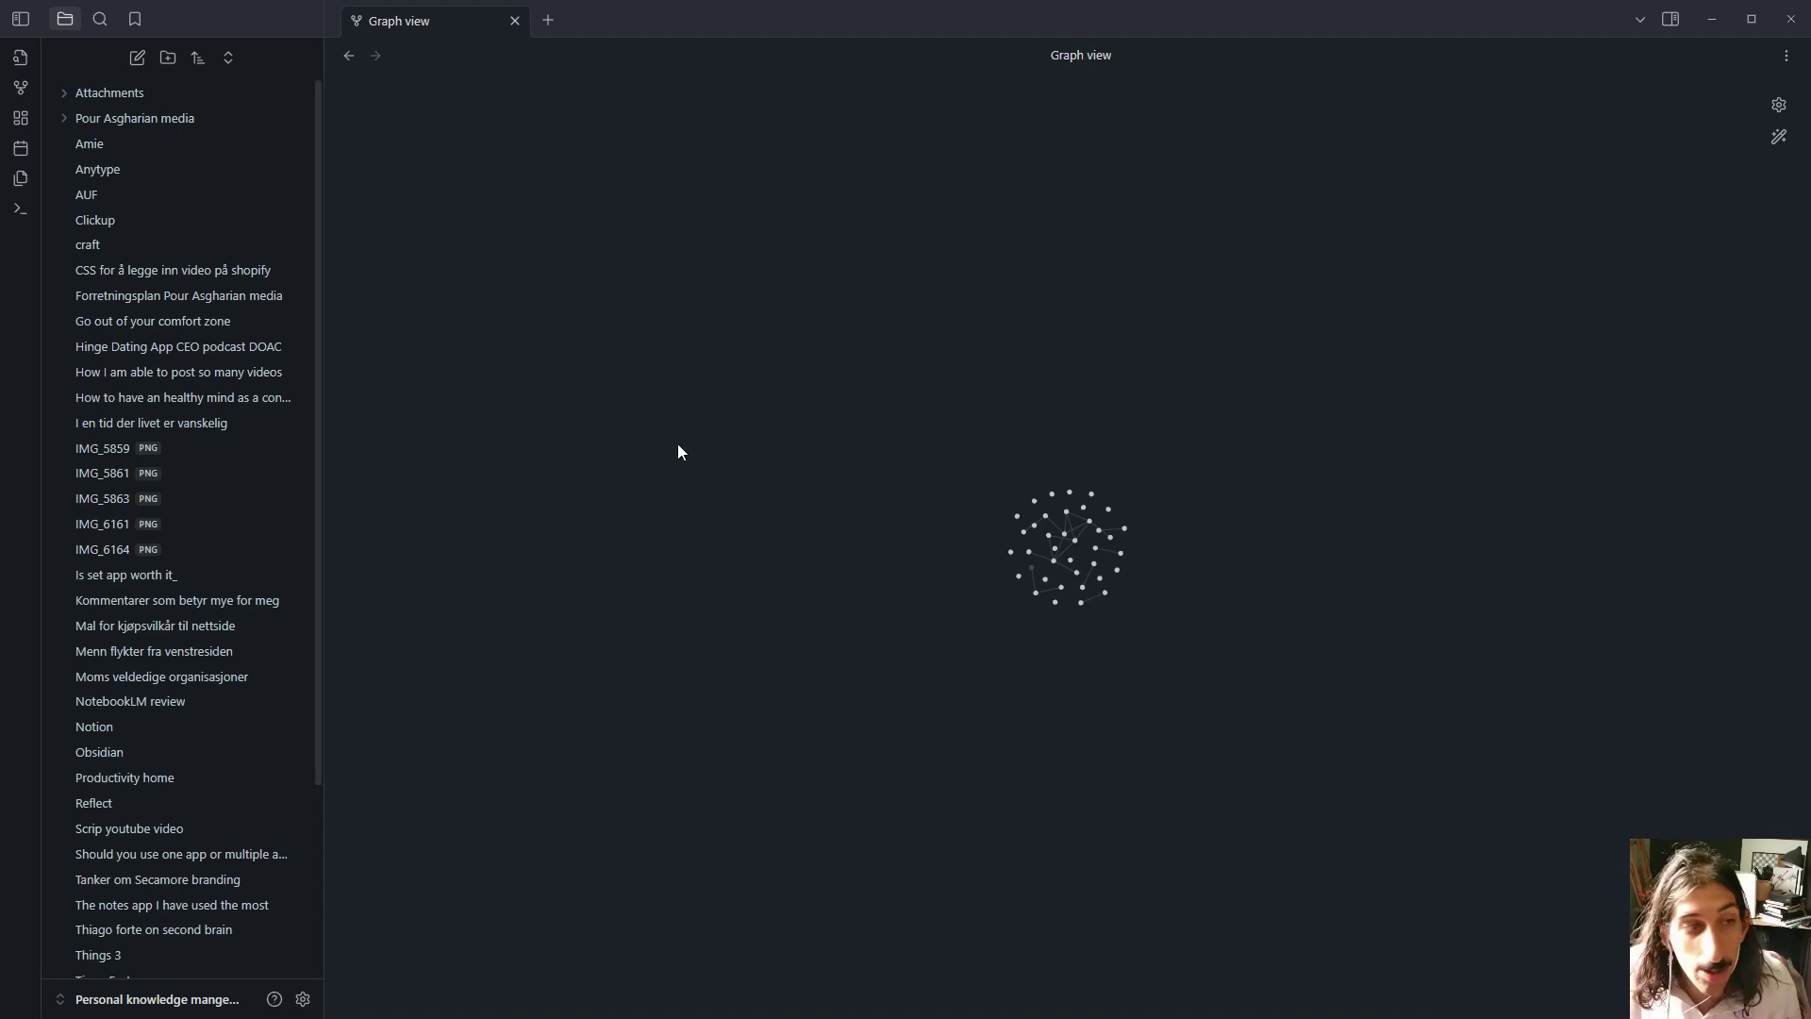
left_click(217, 349)
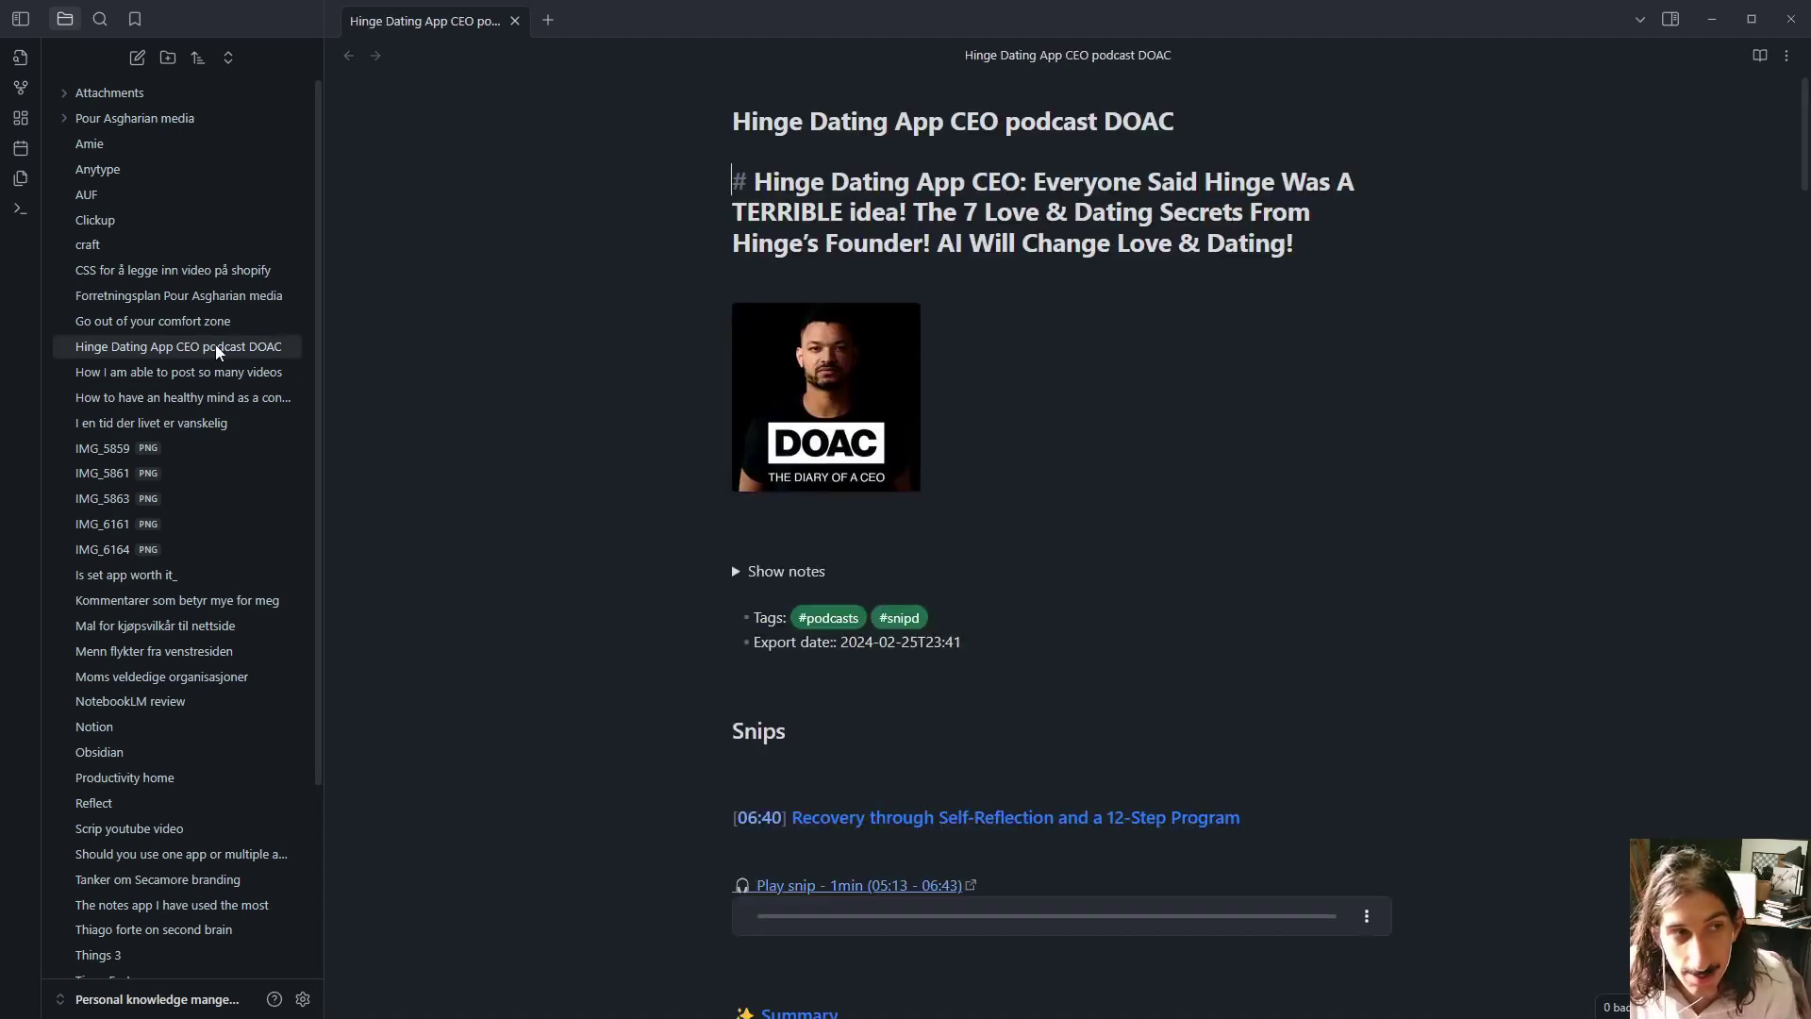
scroll(1047, 655, "down", 10)
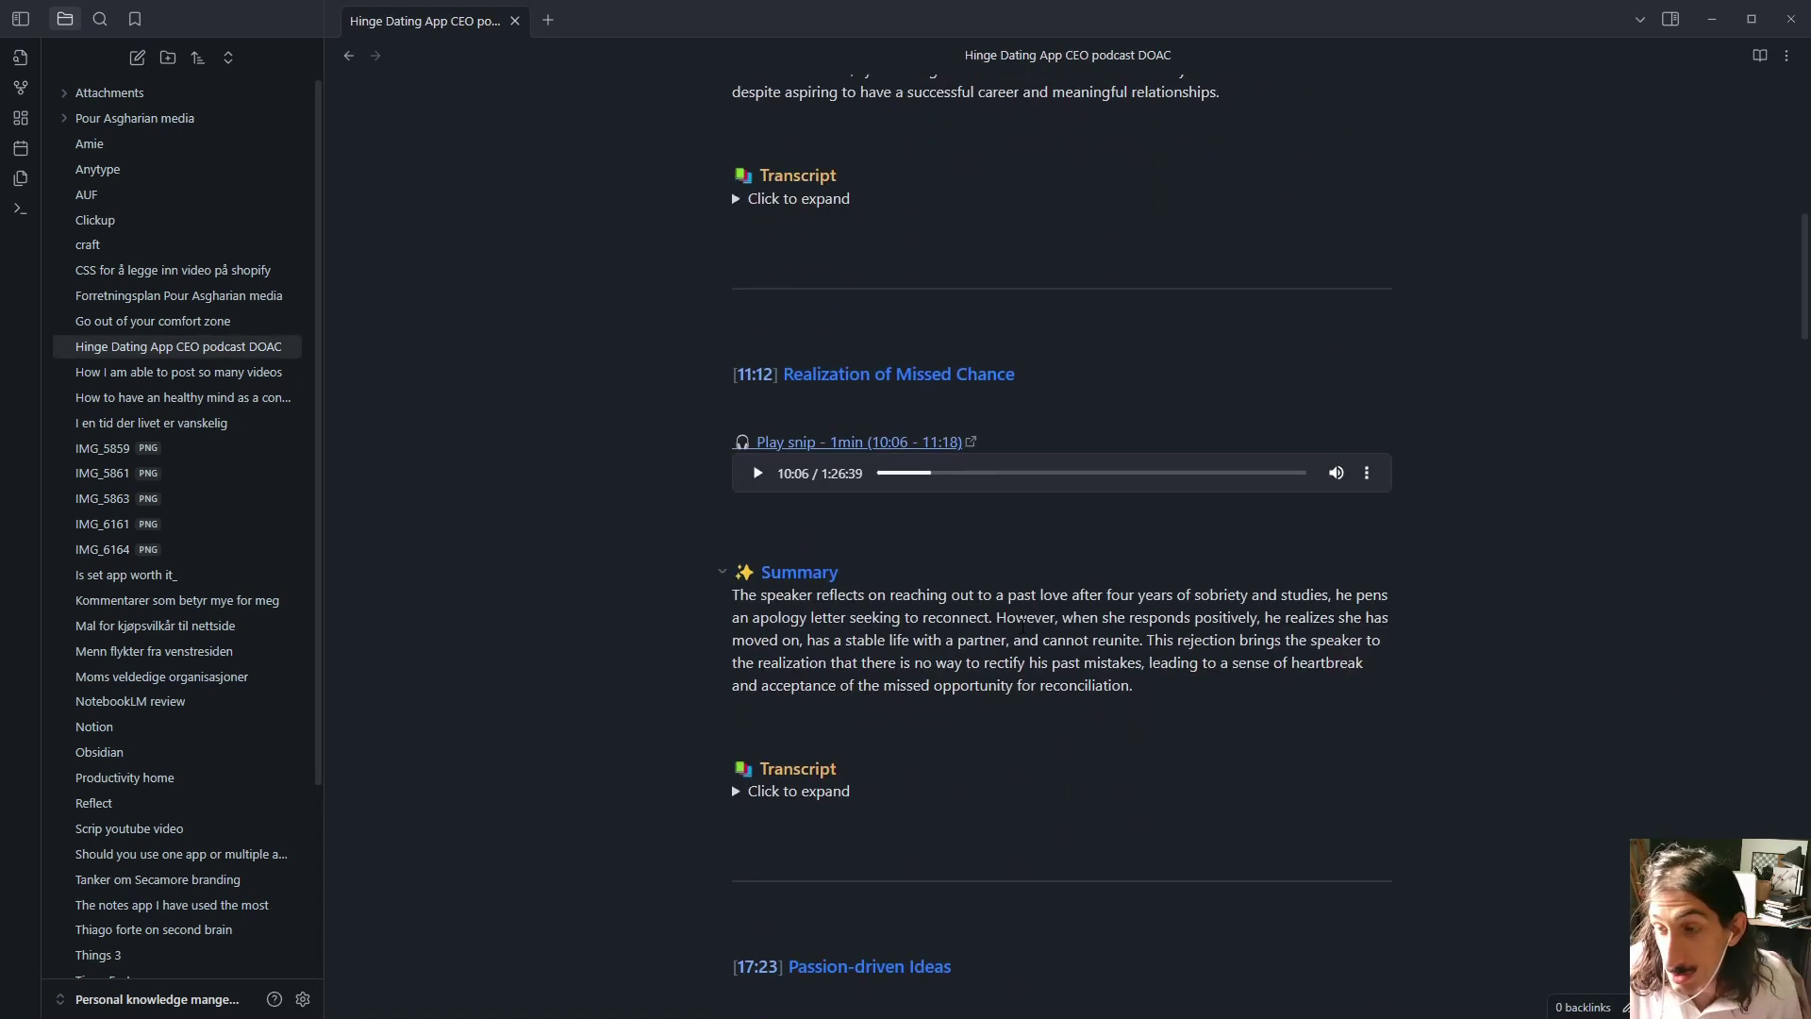
Step: Examine the note's snip summaries from Realization of Missed Chance through Seize the Moment to Reconnect, and return to the note's title
scroll(1029, 611, "up", 1)
scroll(1033, 604, "down", 3)
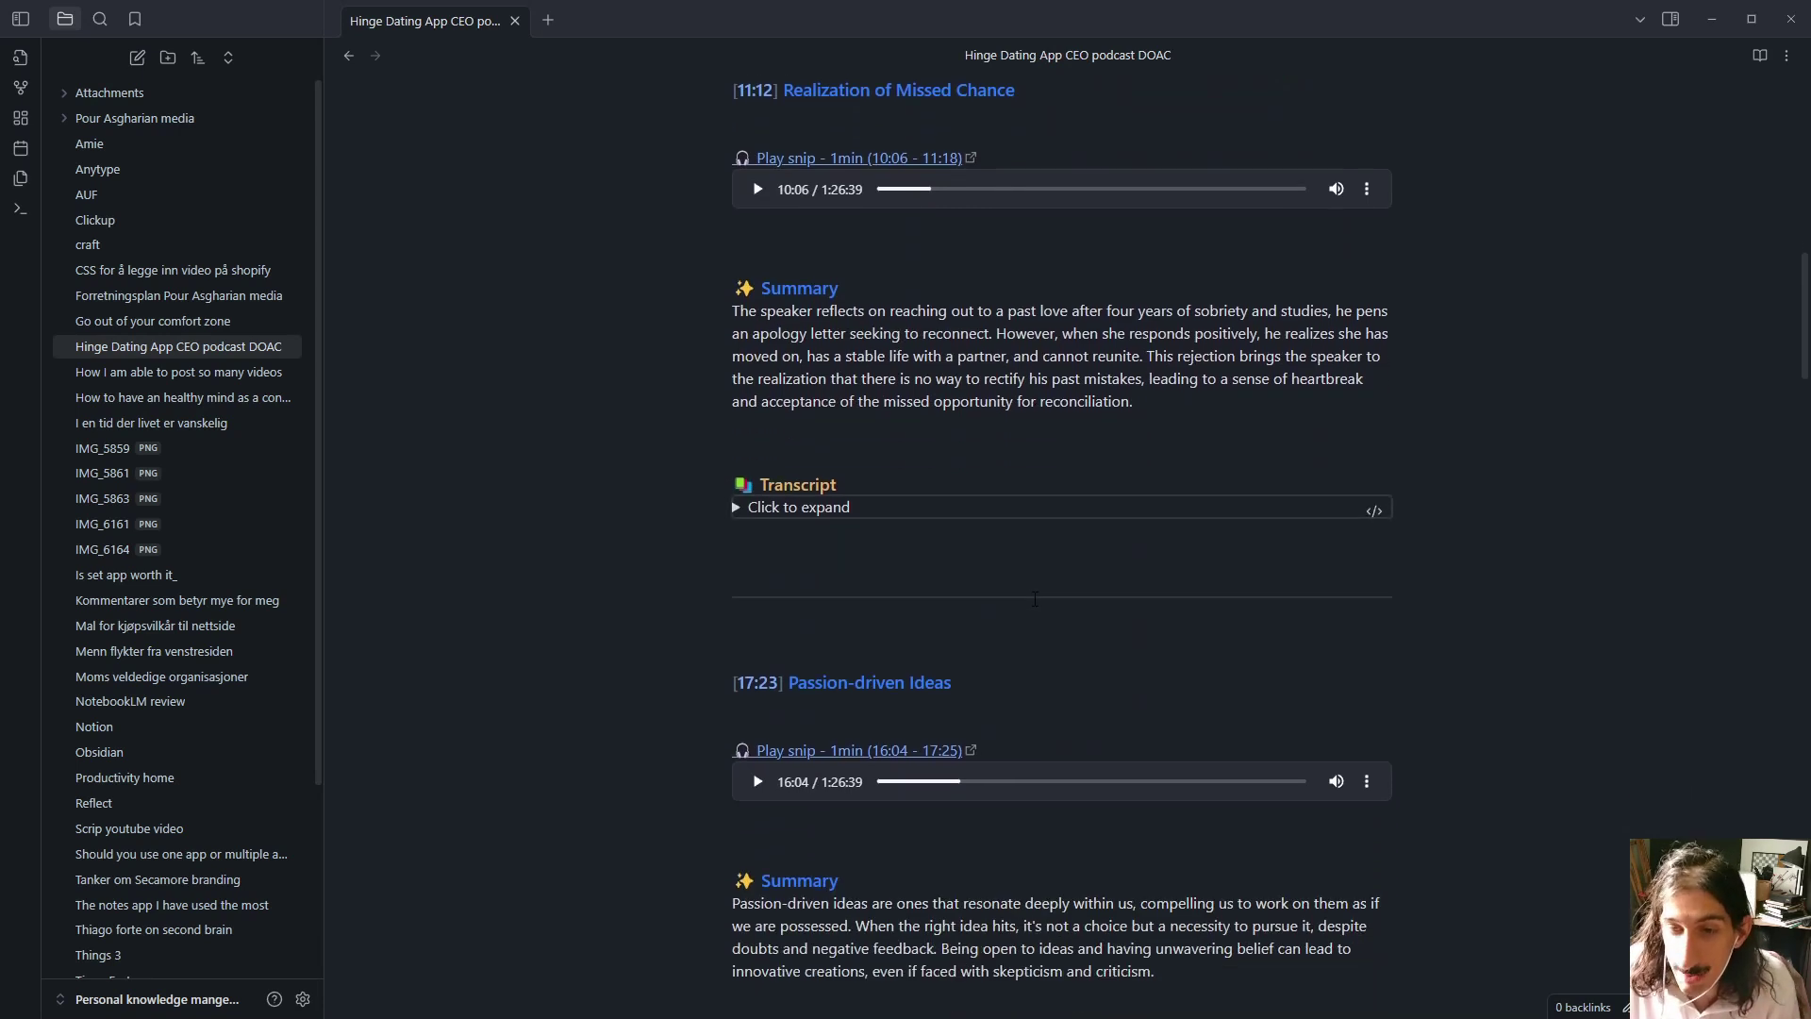
scroll(1035, 599, "down", 2)
scroll(835, 434, "up", 5)
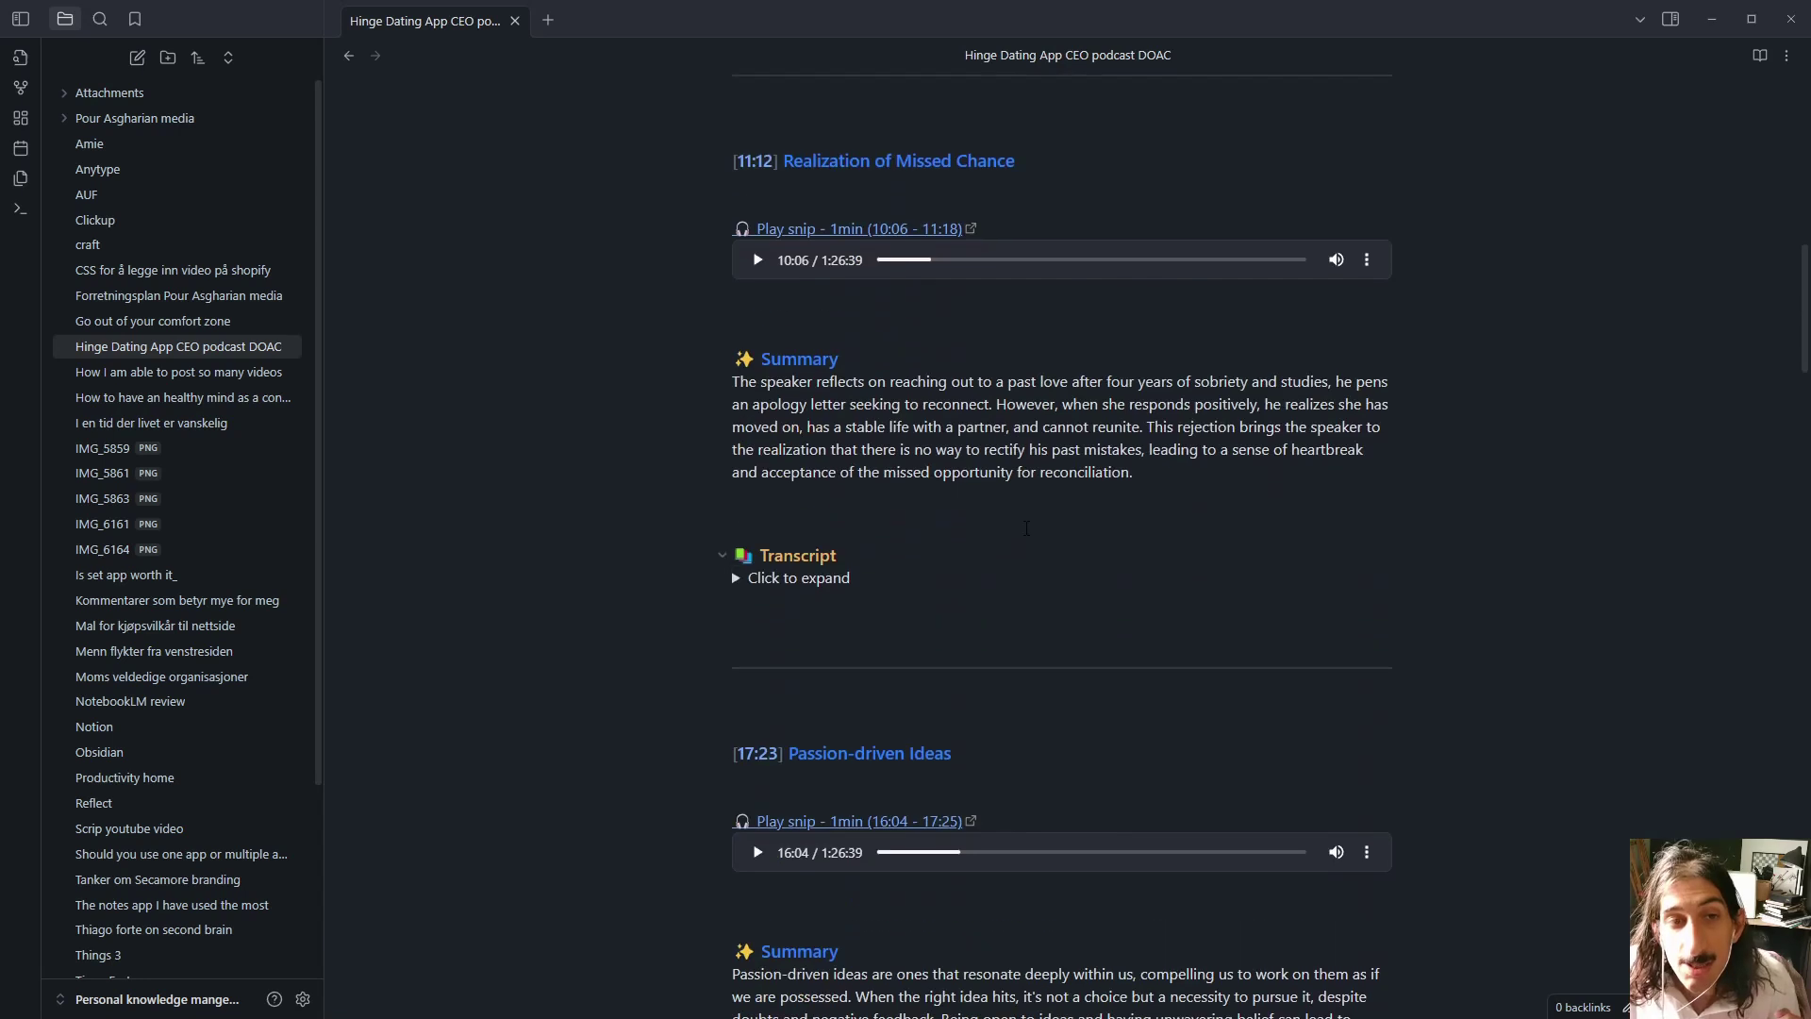
scroll(835, 433, "up", 5)
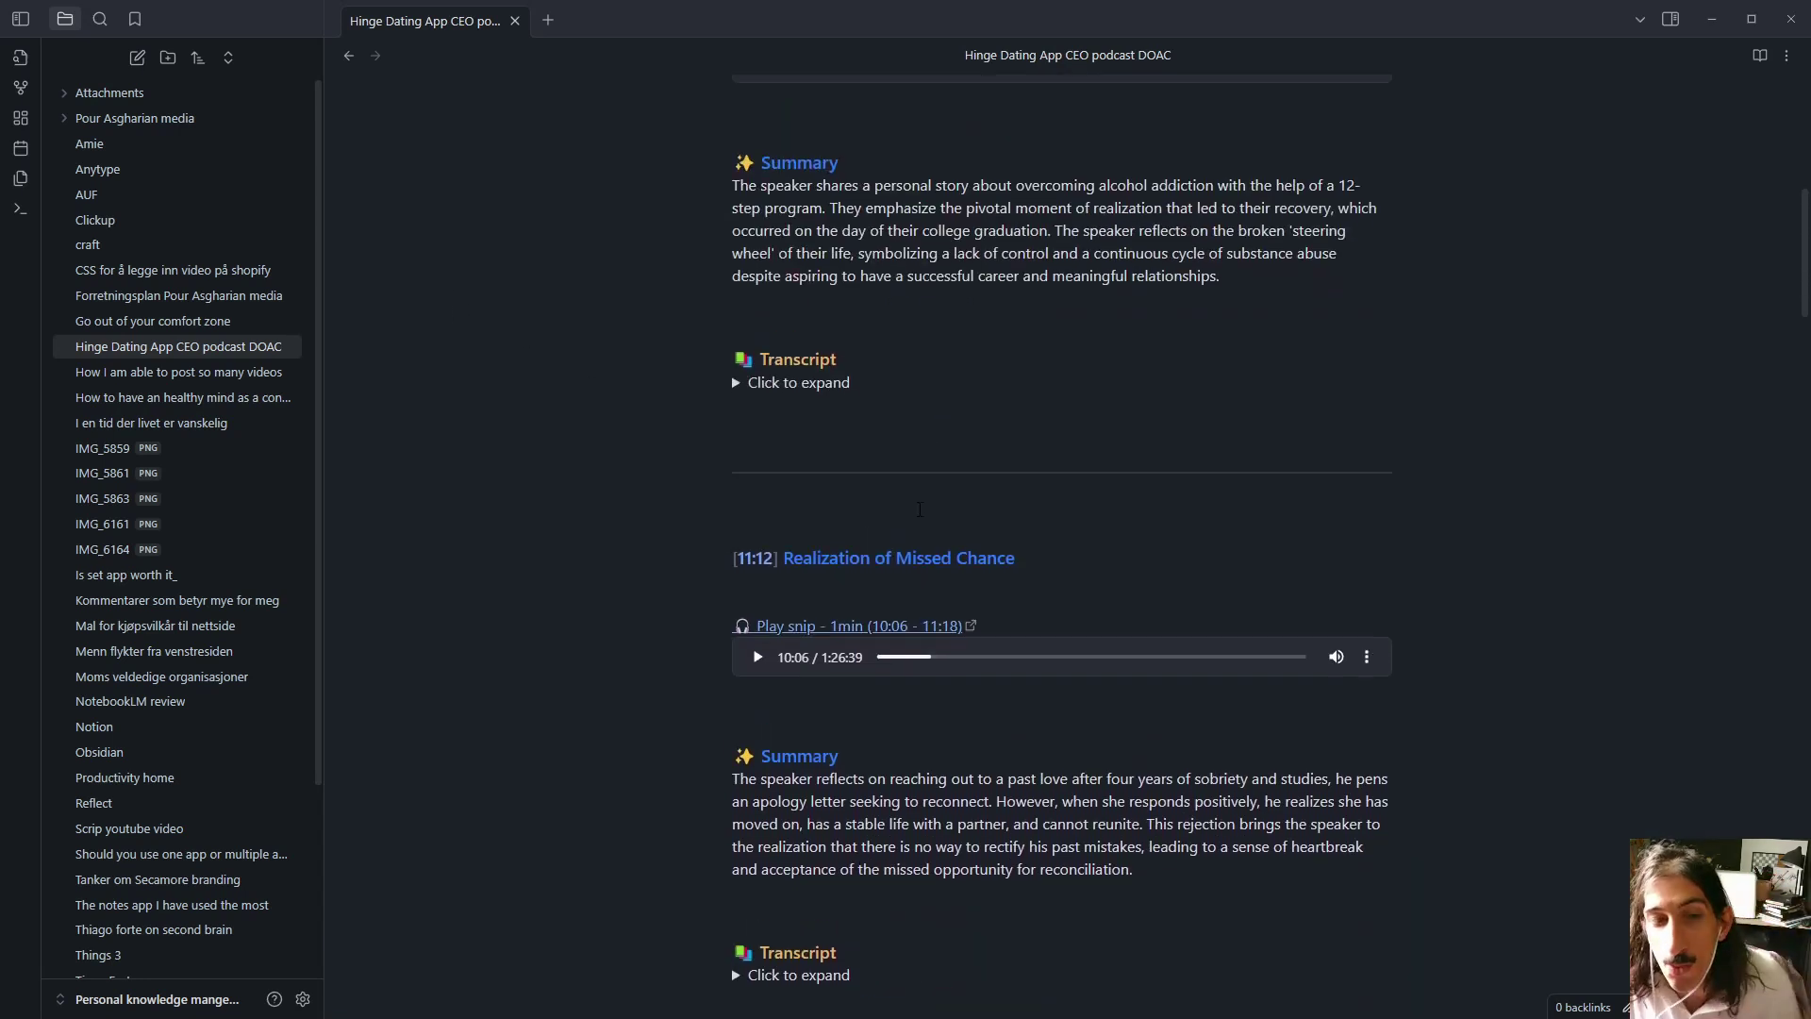
scroll(716, 422, "down", 3)
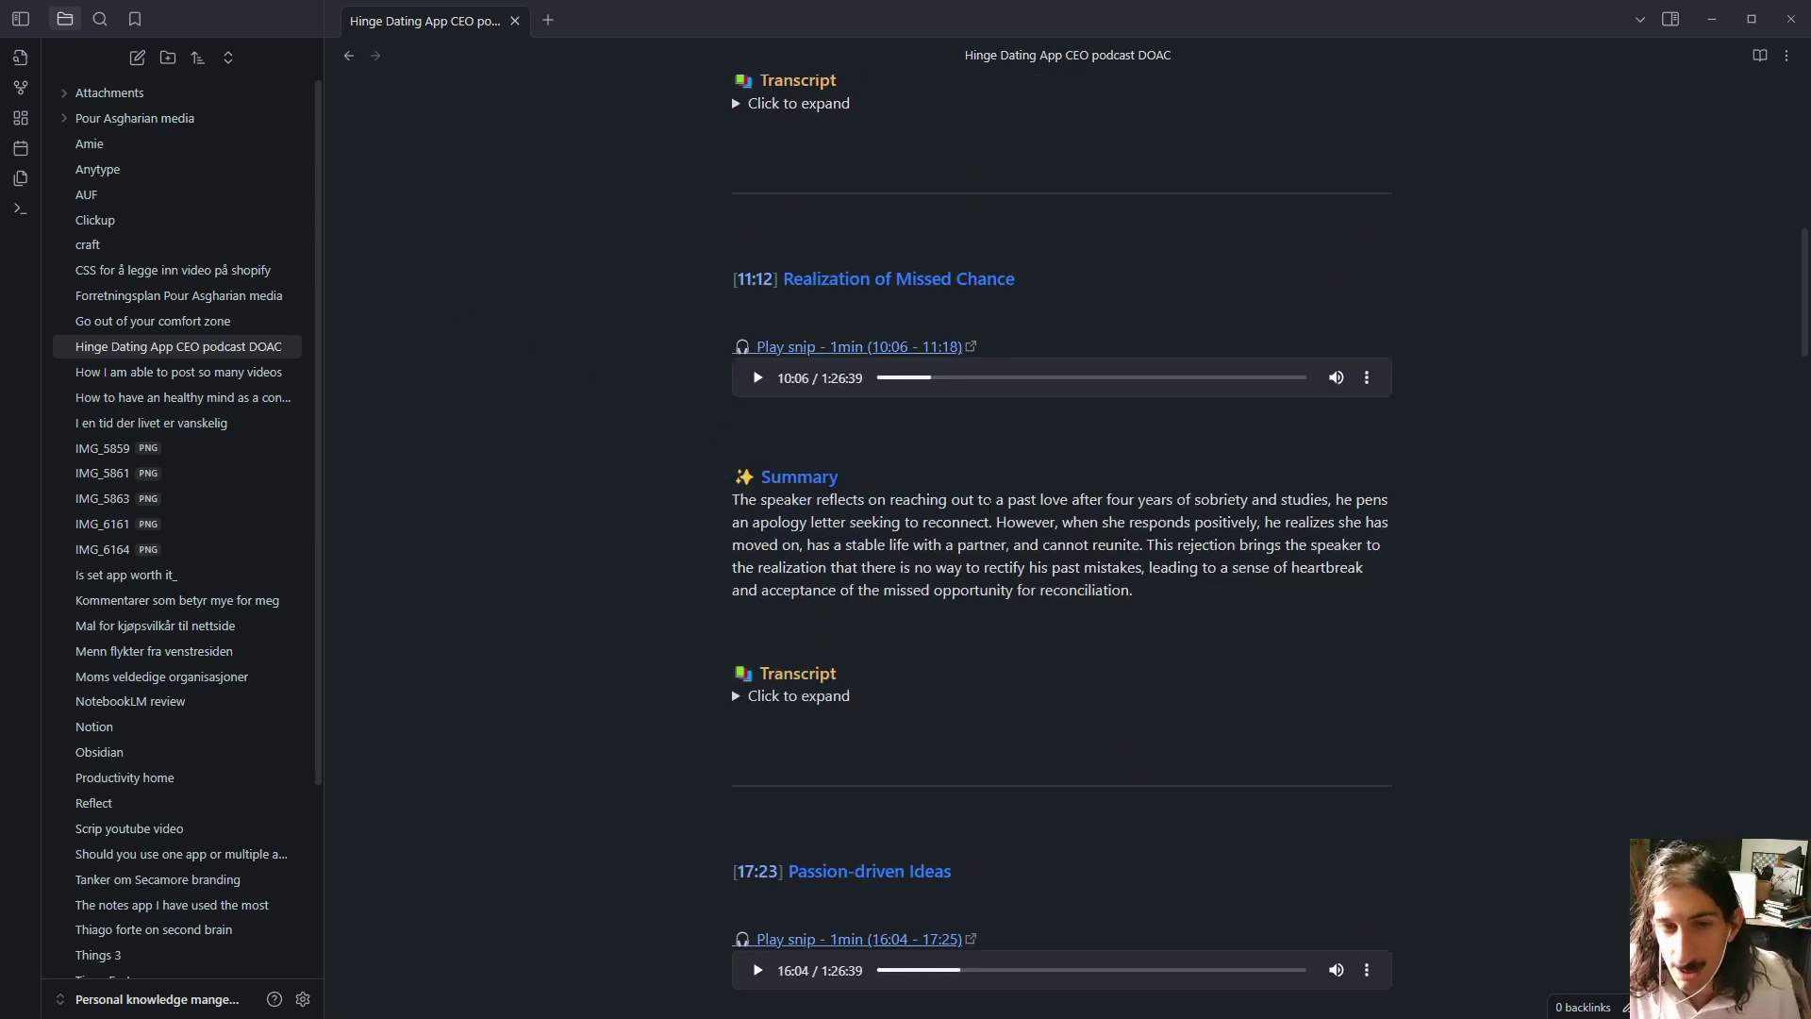
scroll(987, 501, "down", 5)
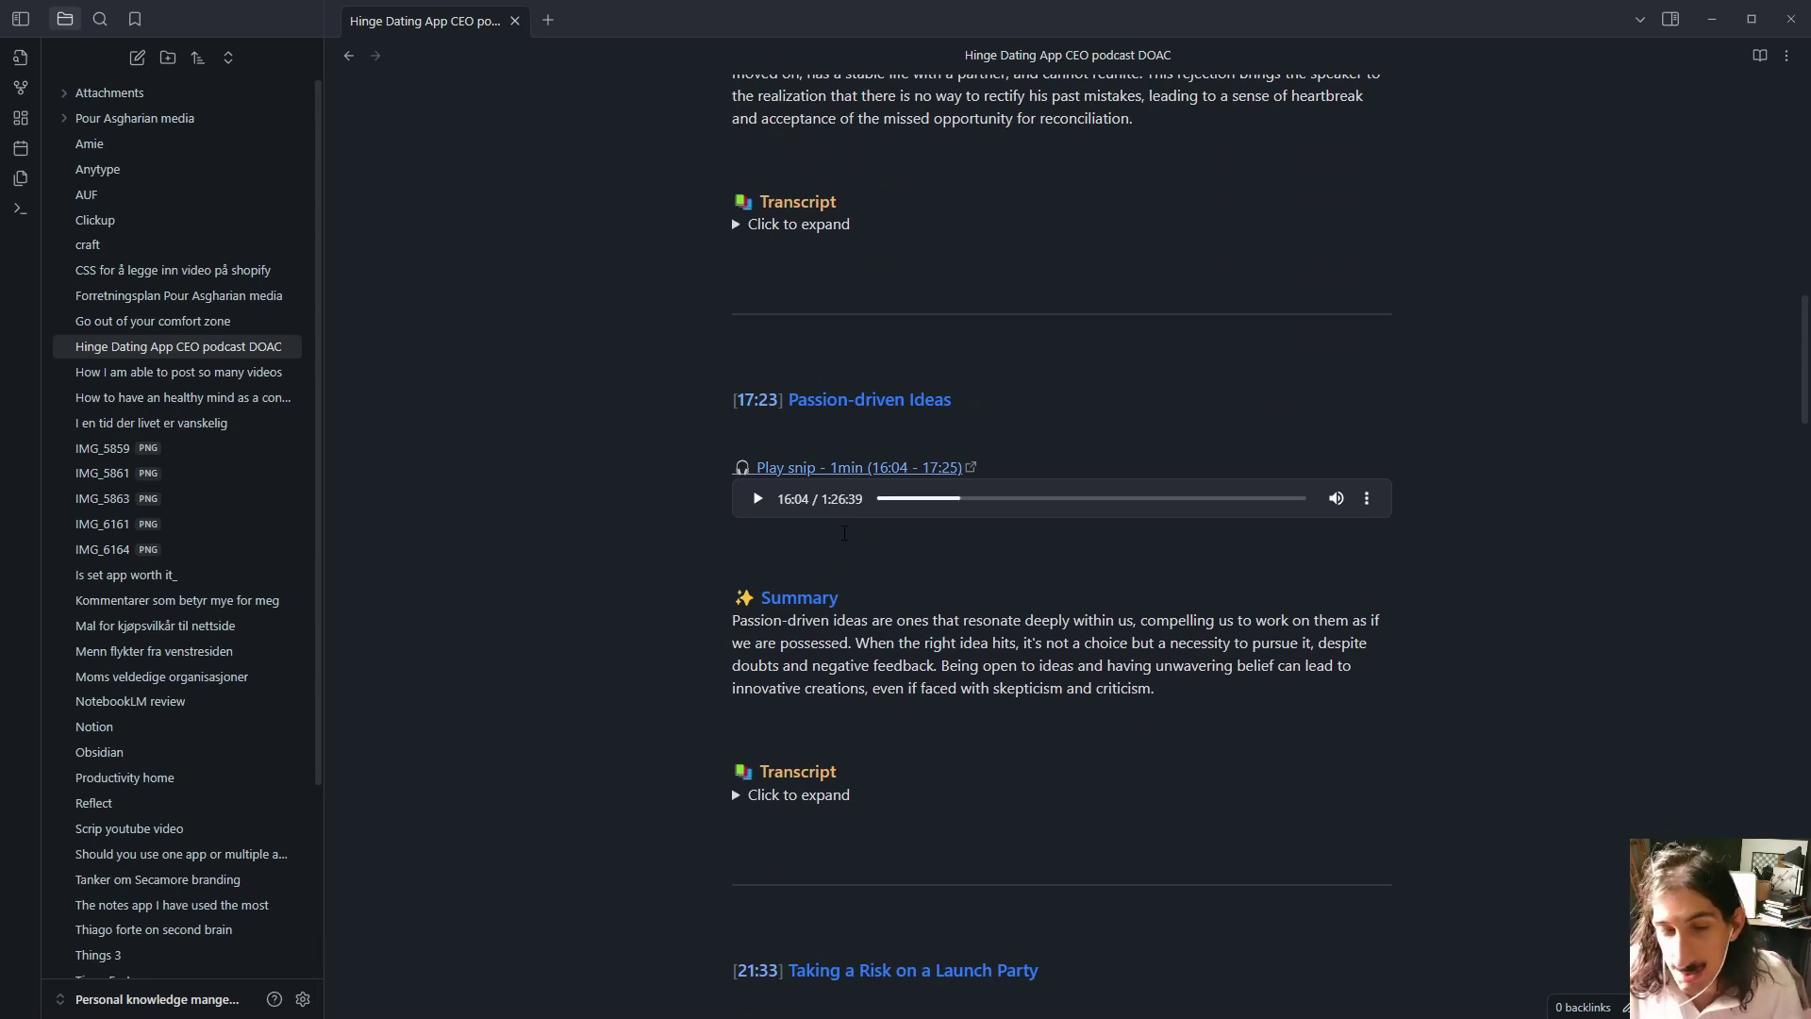
scroll(866, 530, "down", 1)
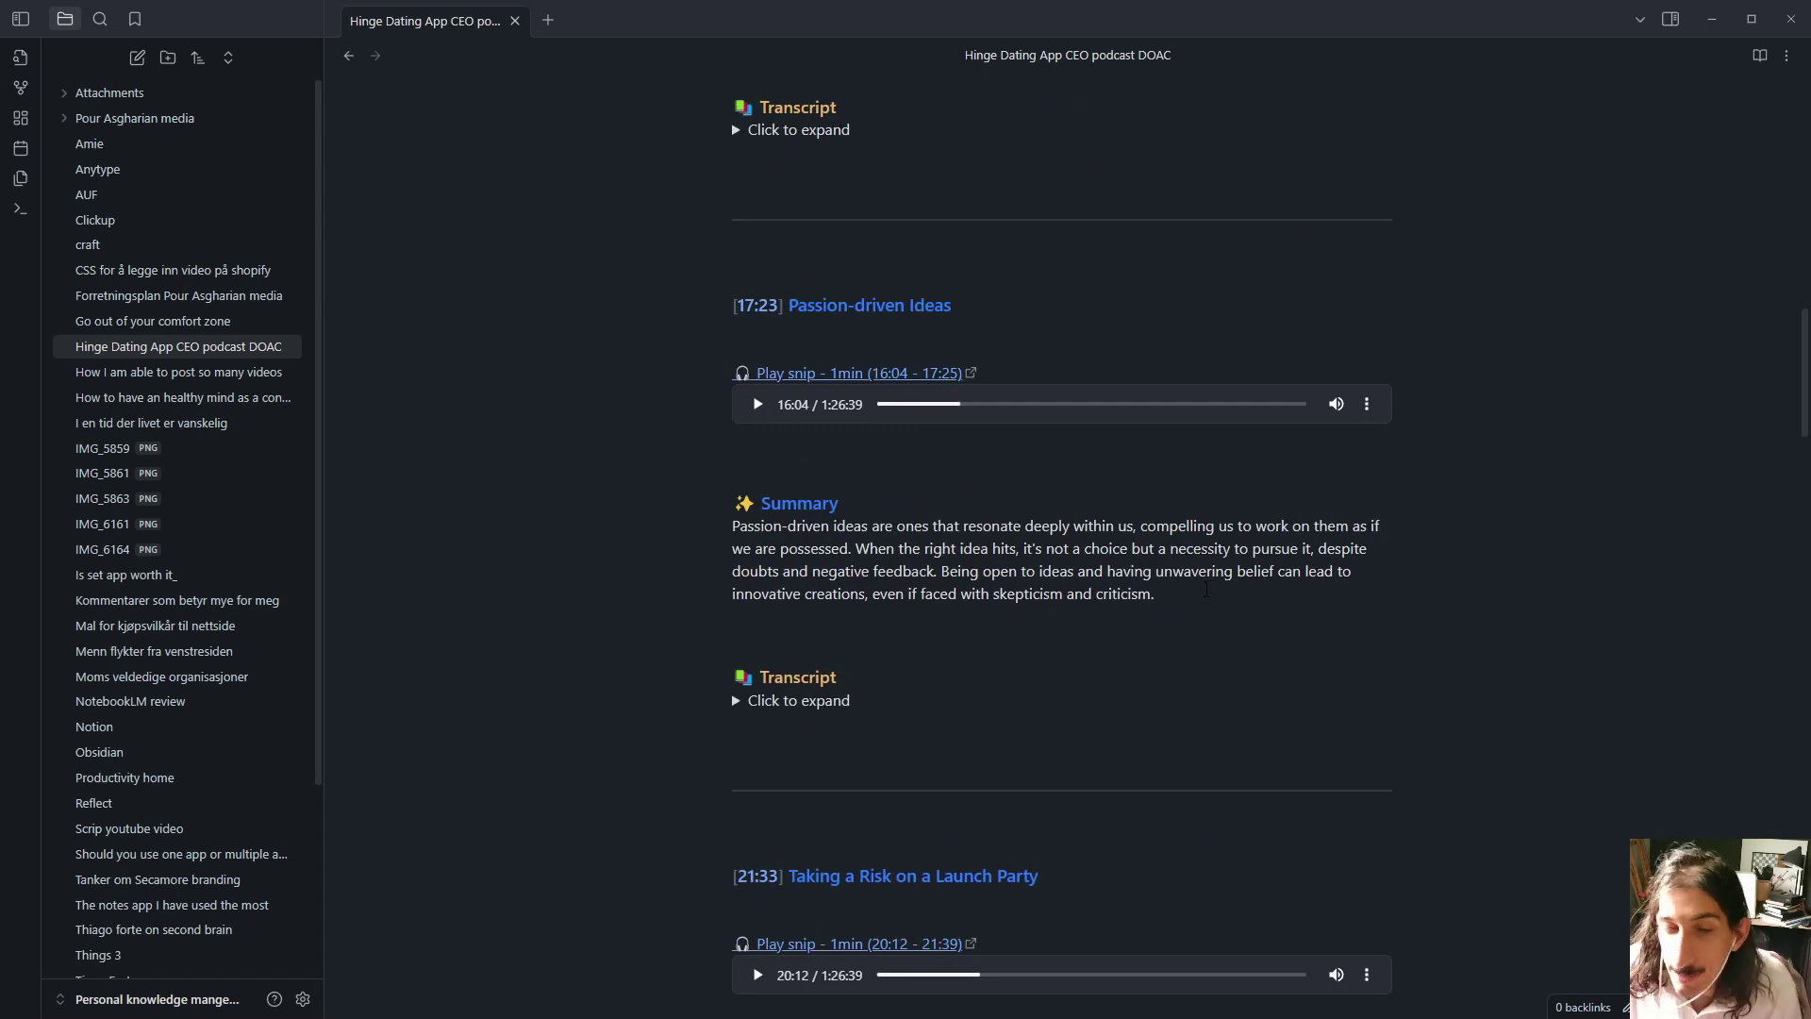
scroll(1200, 575, "down", 6)
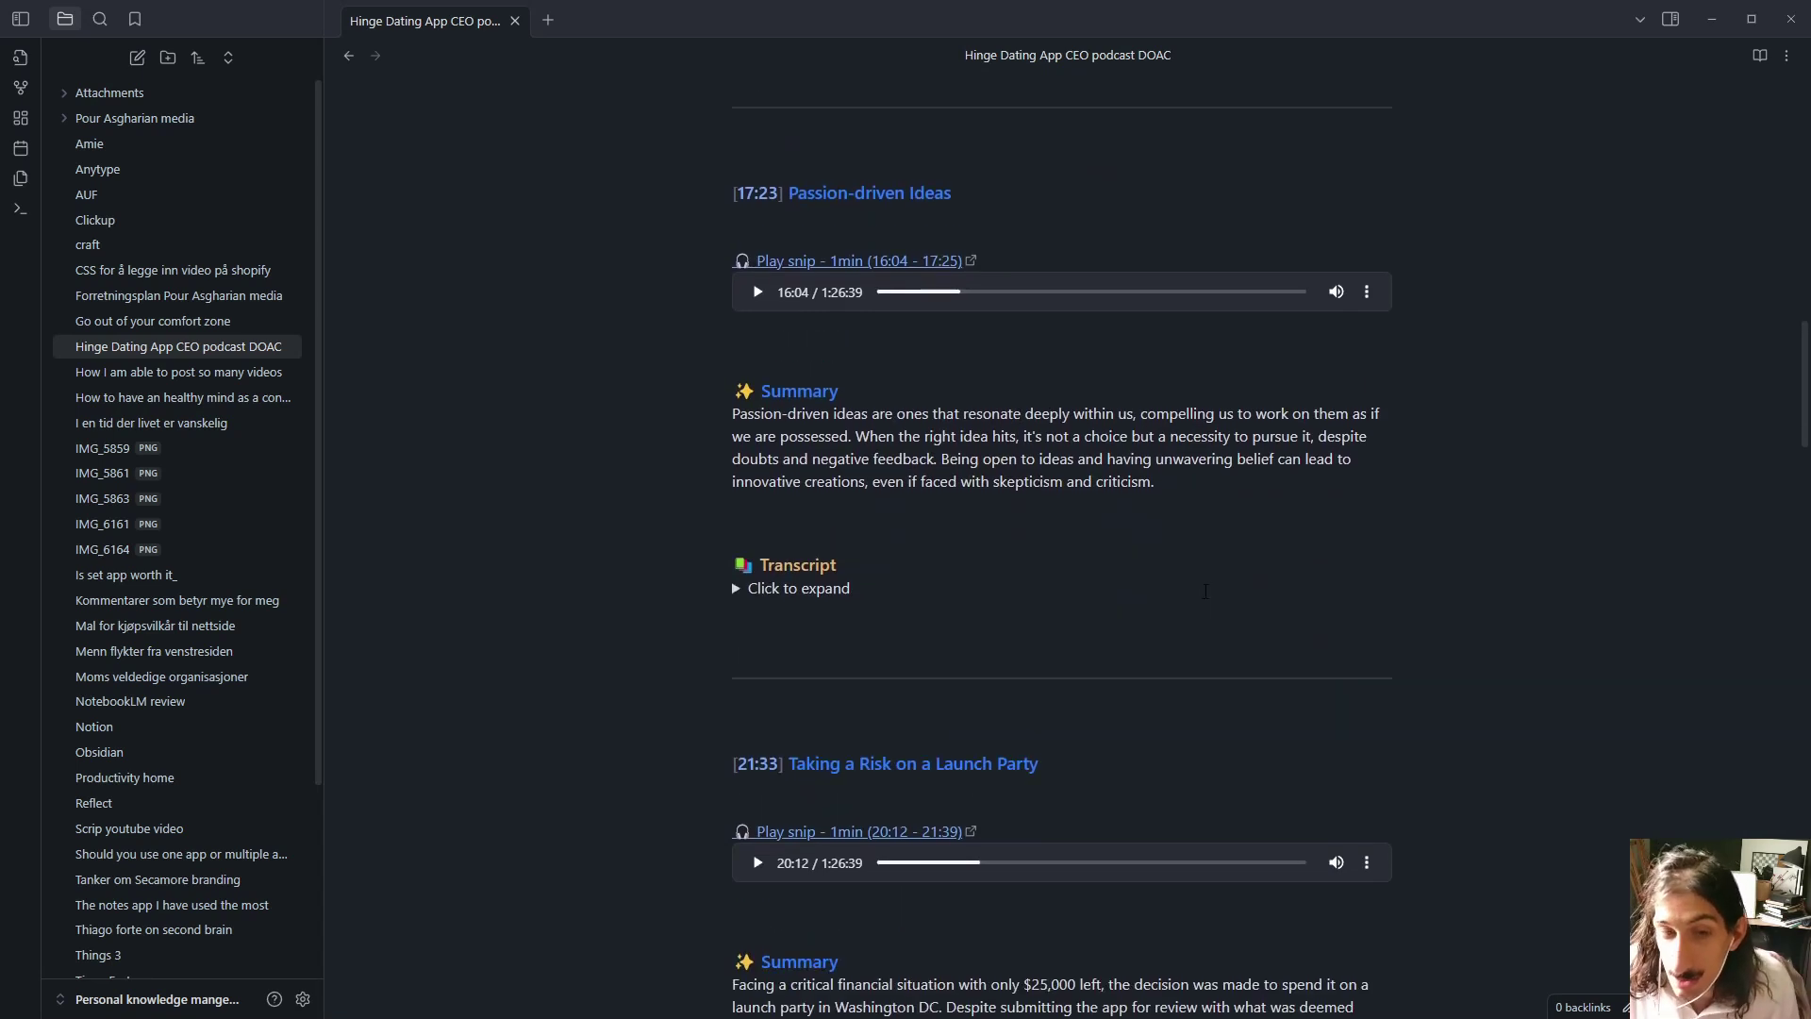
scroll(932, 534, "down", 5)
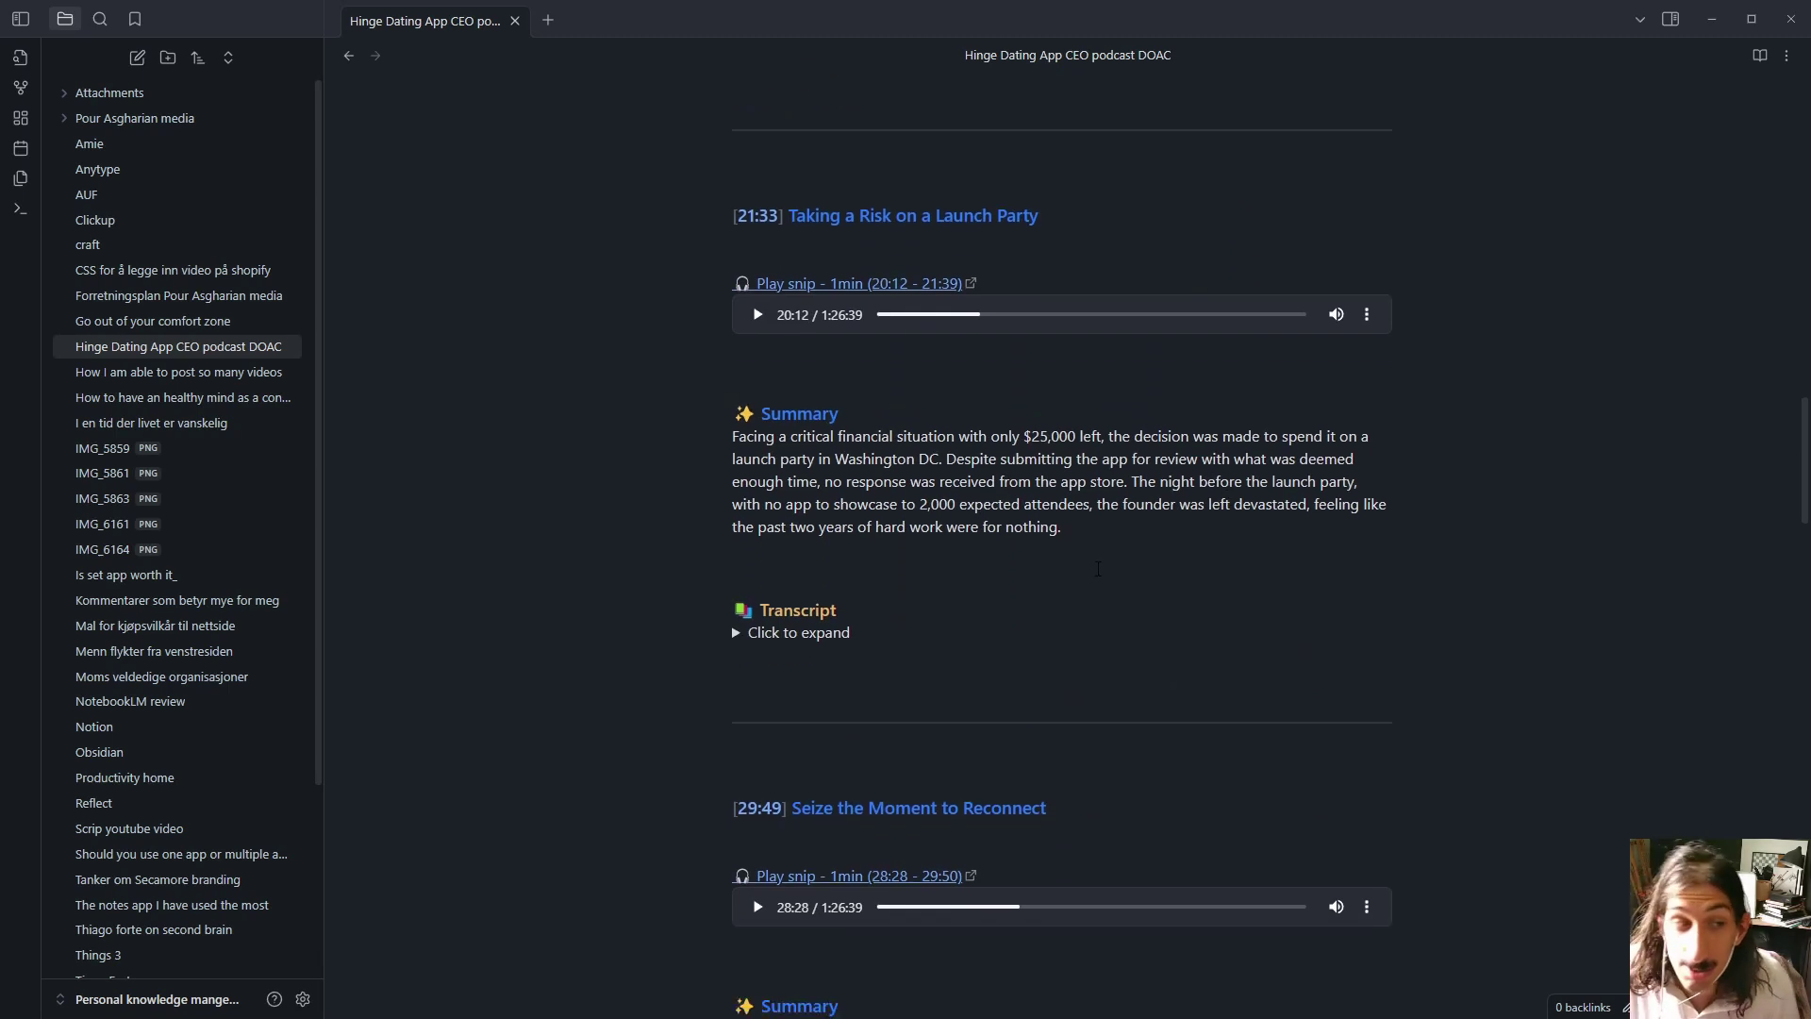
scroll(886, 524, "down", 1)
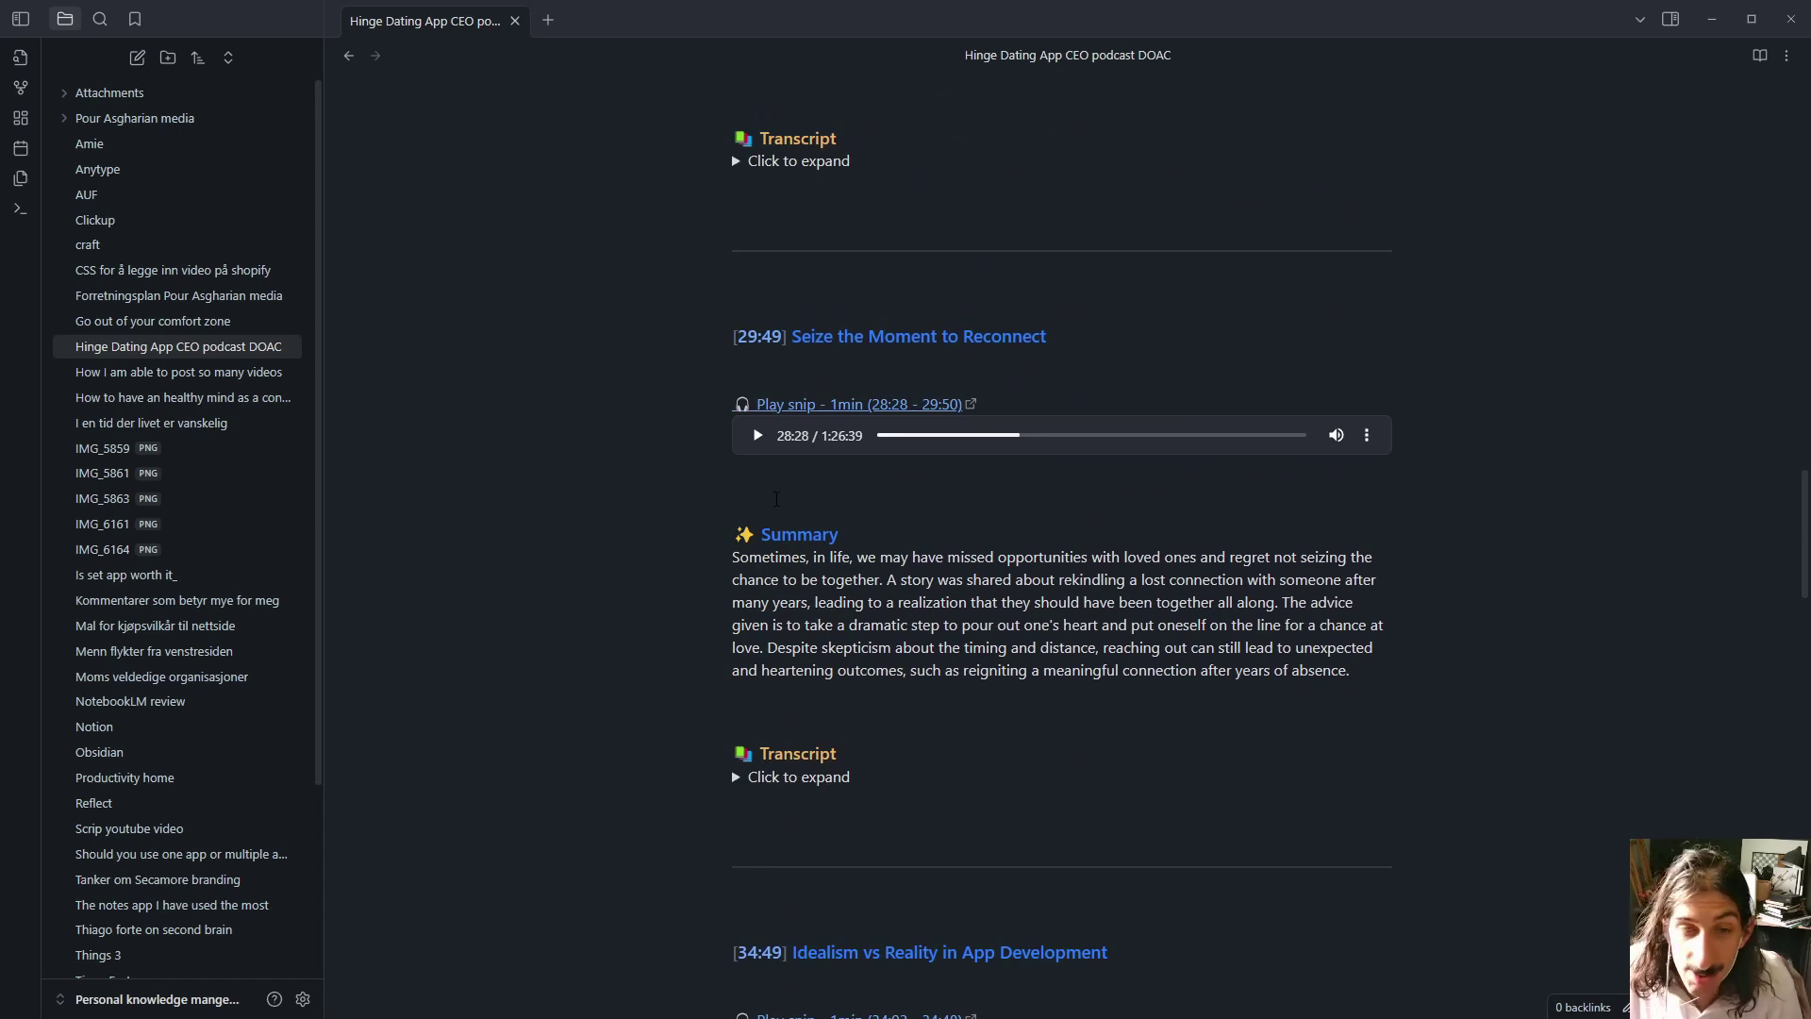
scroll(773, 490, "up", 7)
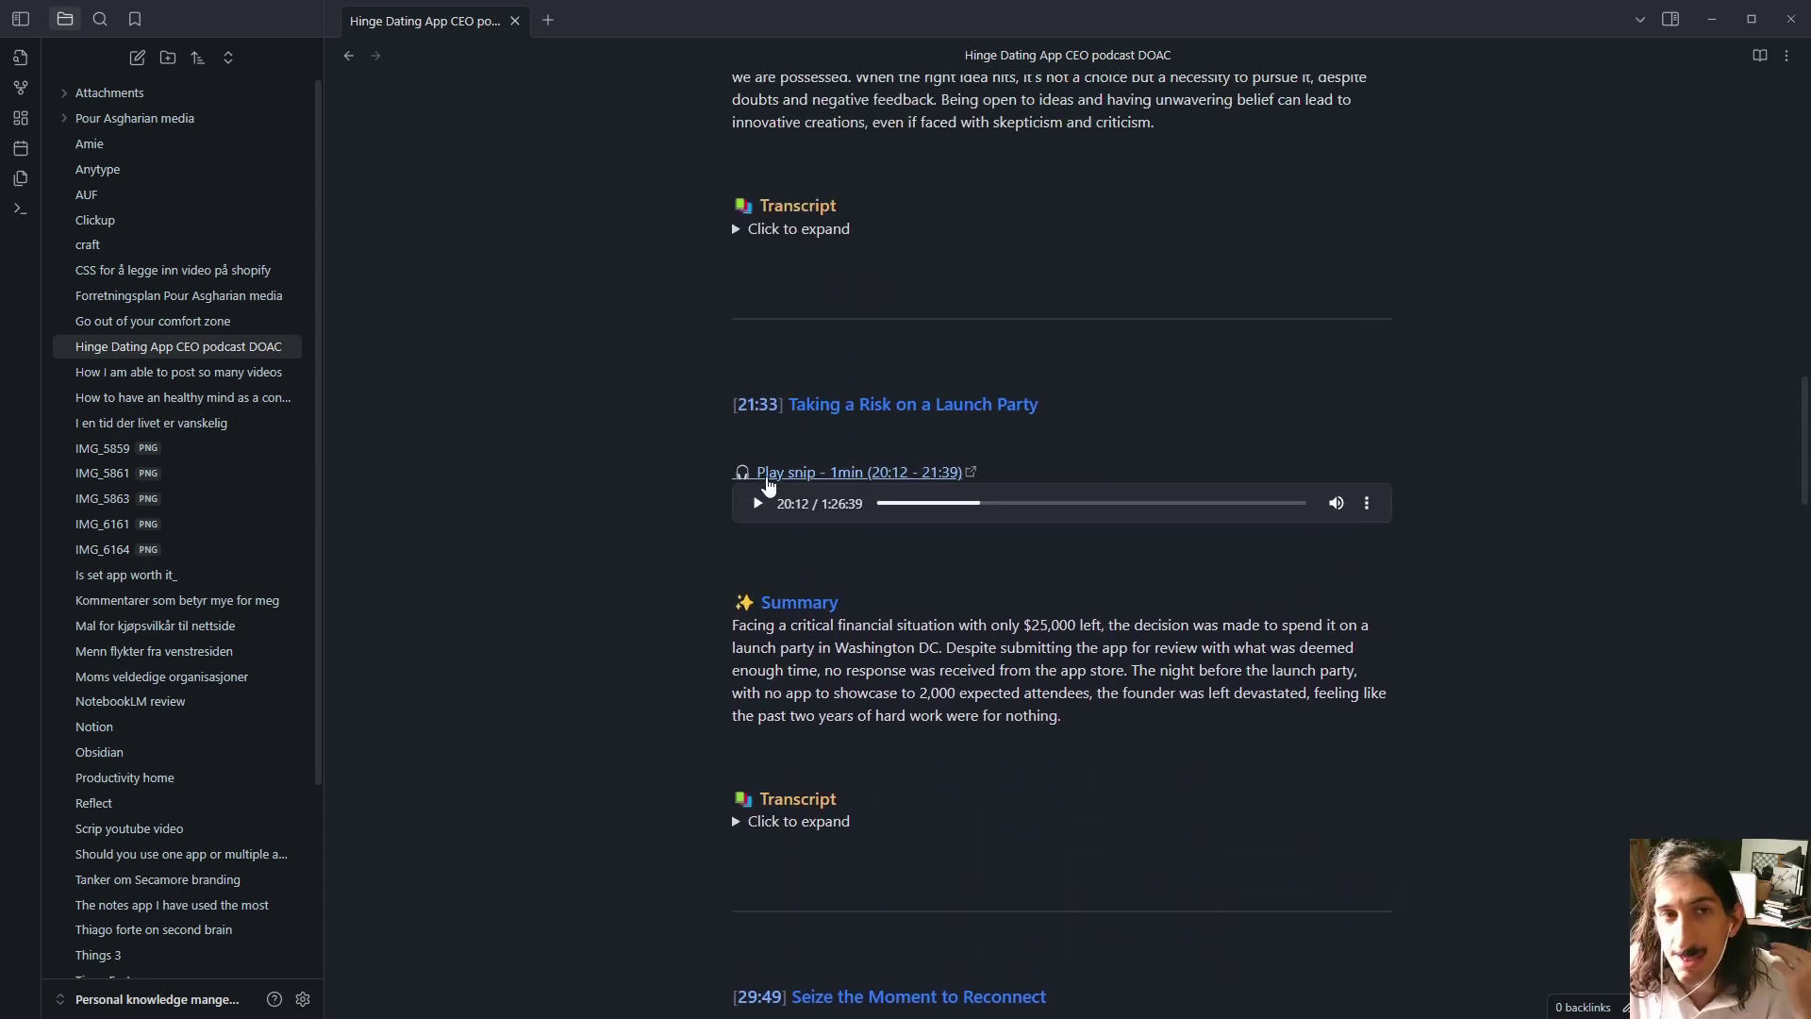
scroll(783, 509, "up", 8)
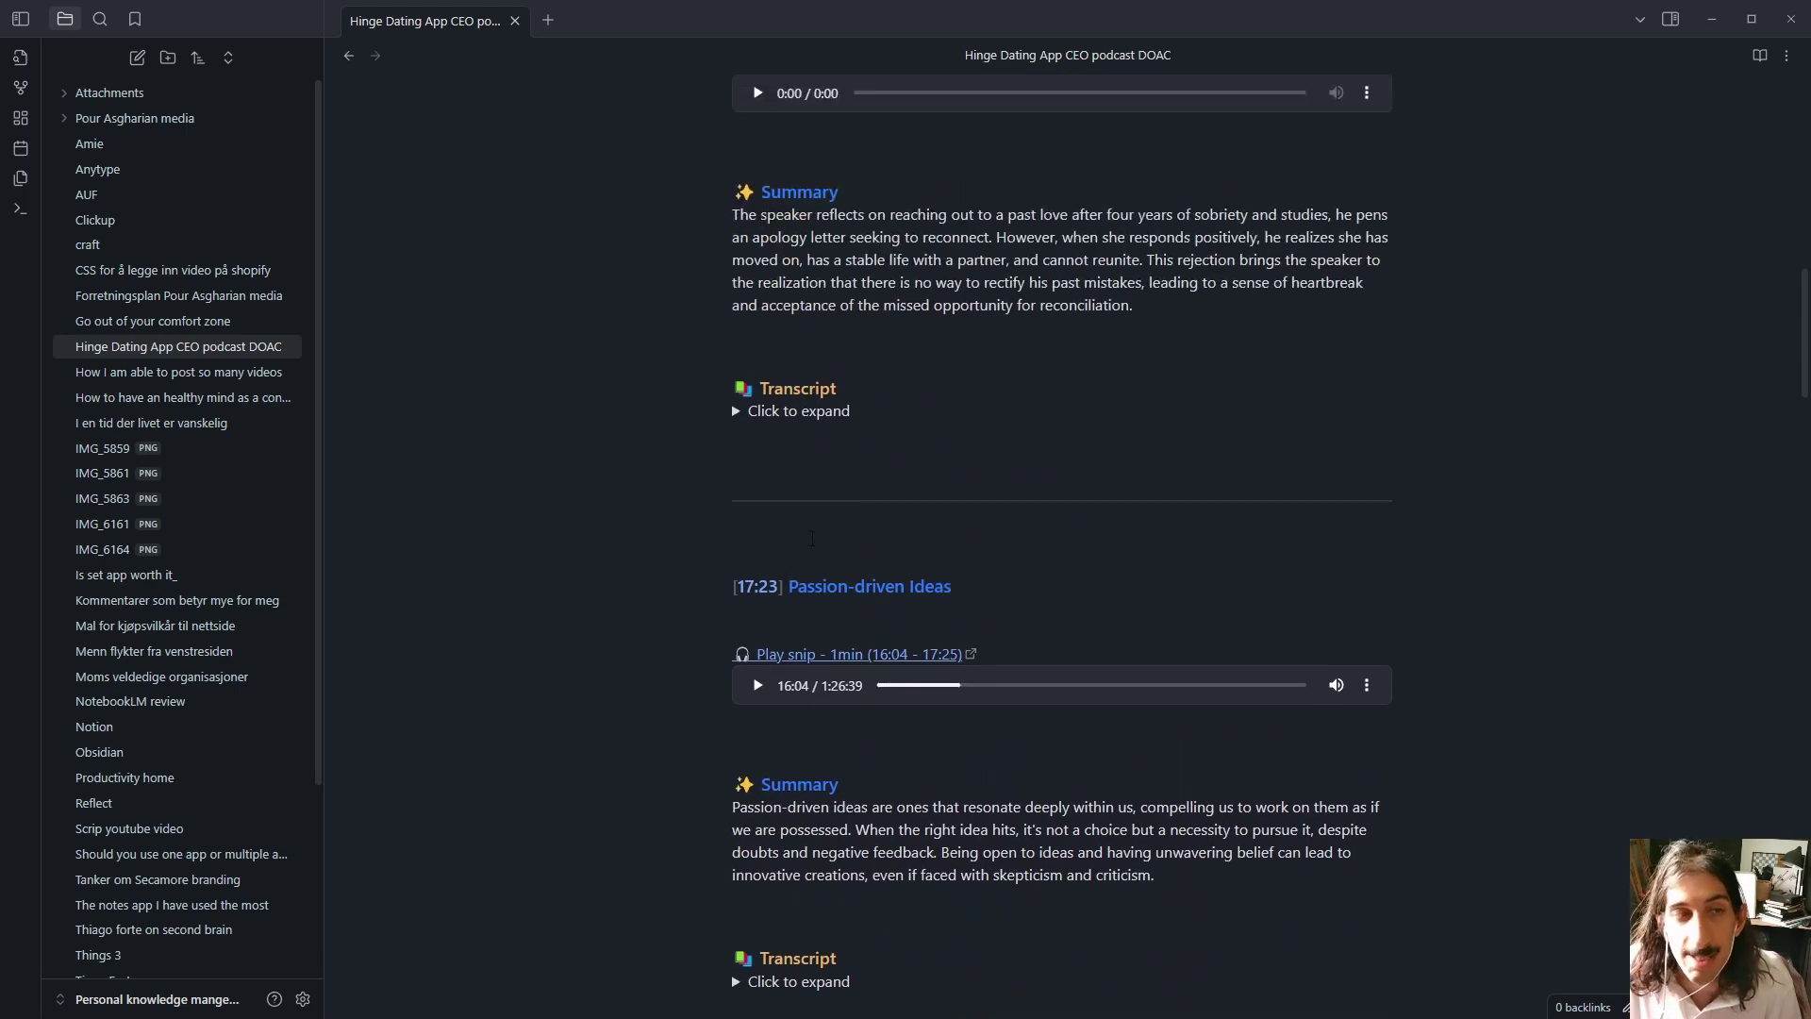
scroll(811, 538, "up", 13)
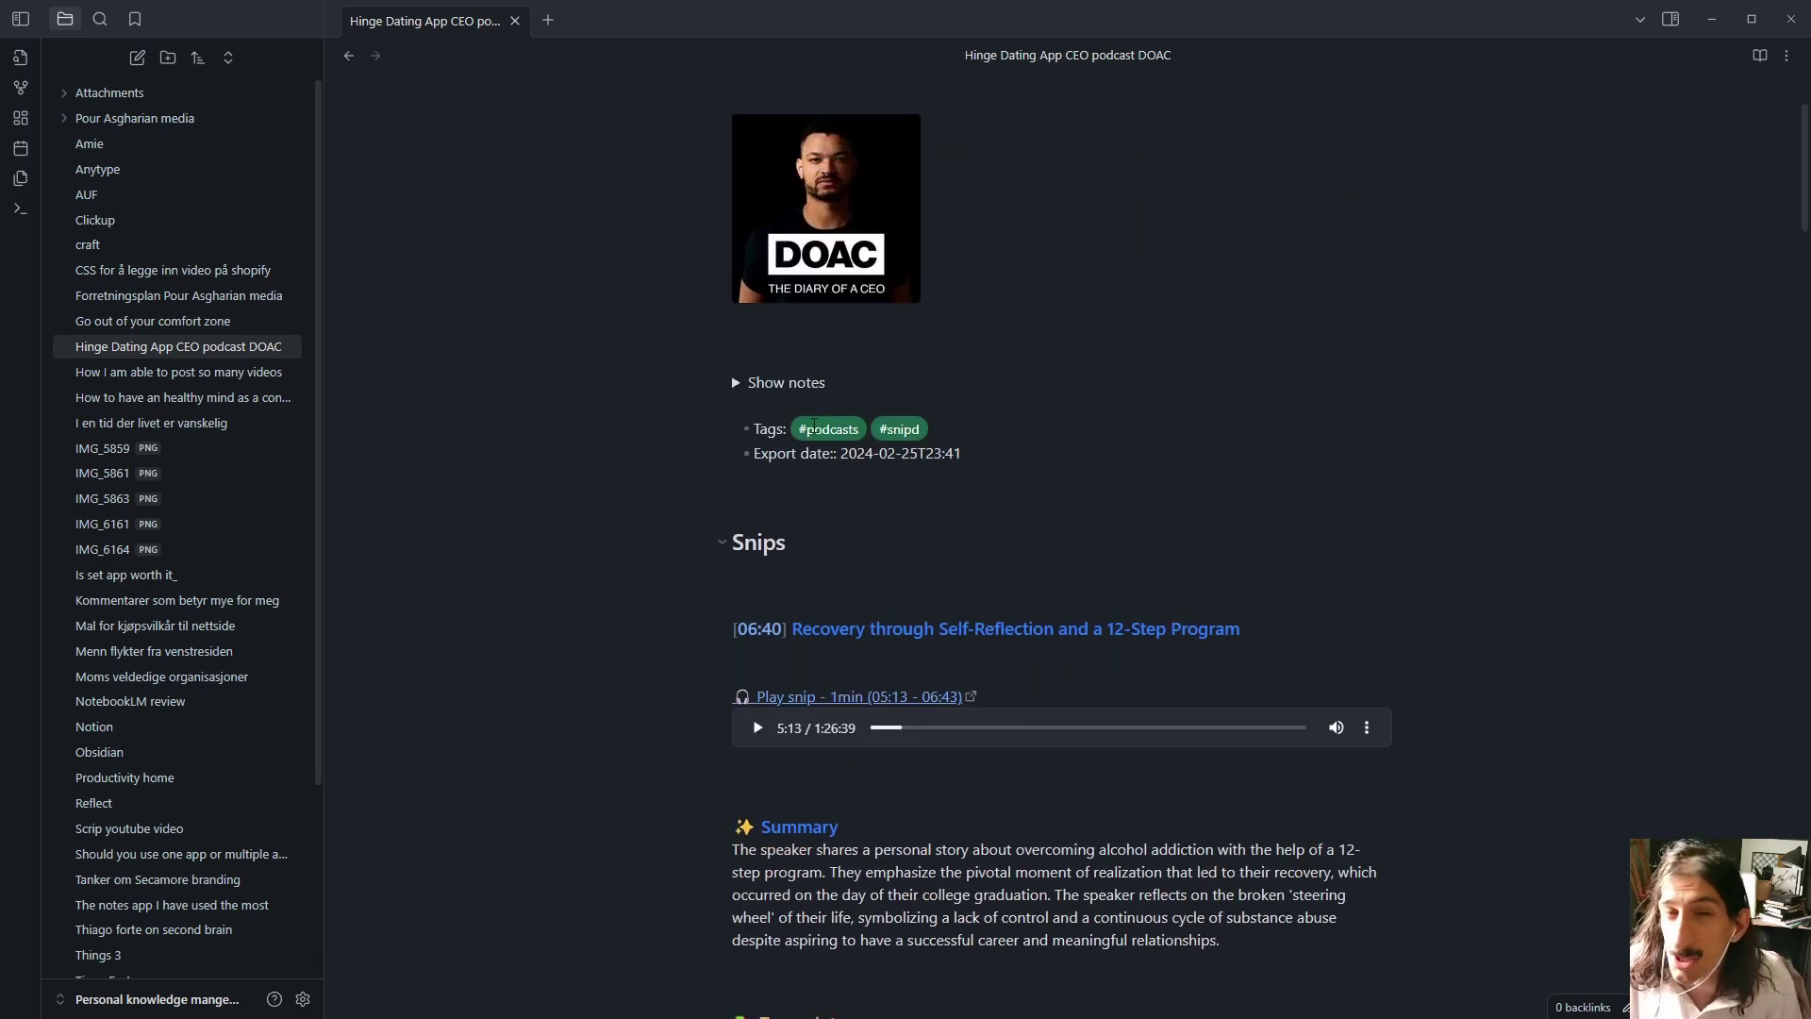
scroll(813, 425, "up", 2)
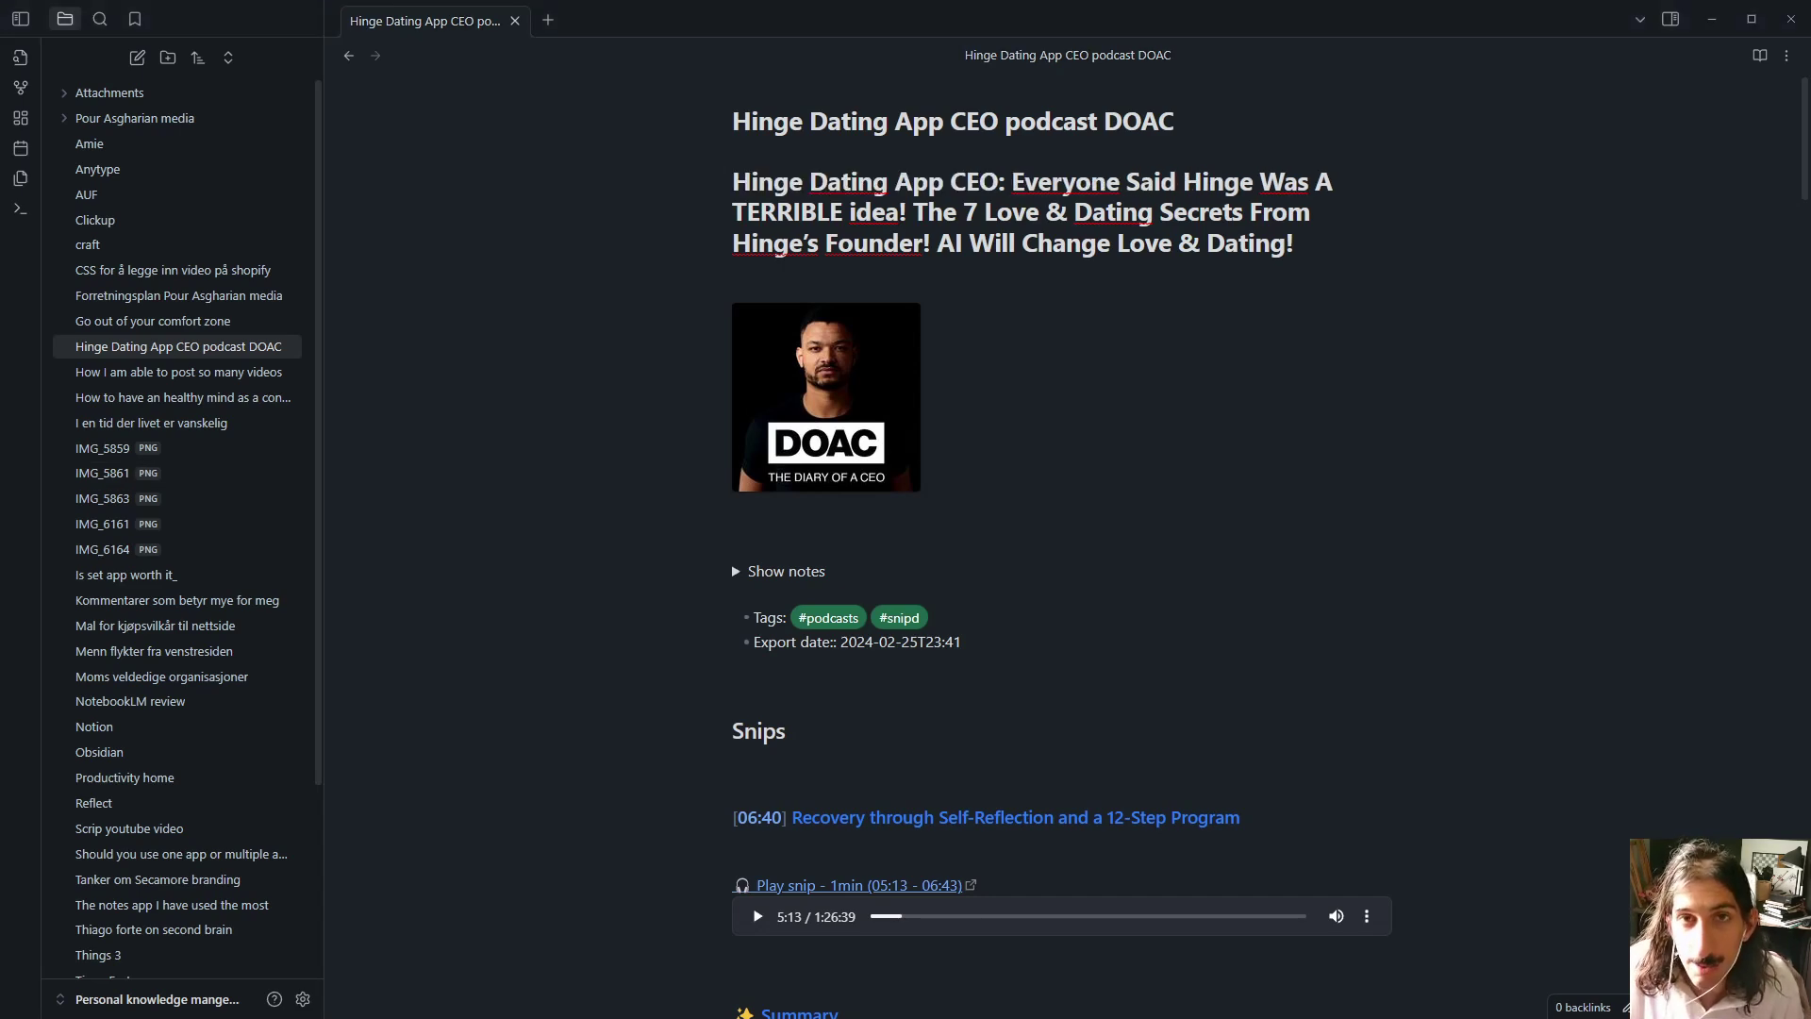
Step: Switch to Anytype and look over the Dashboard page with its inbox sections and linked areas
left_click_drag(0, 358, 1157, 9)
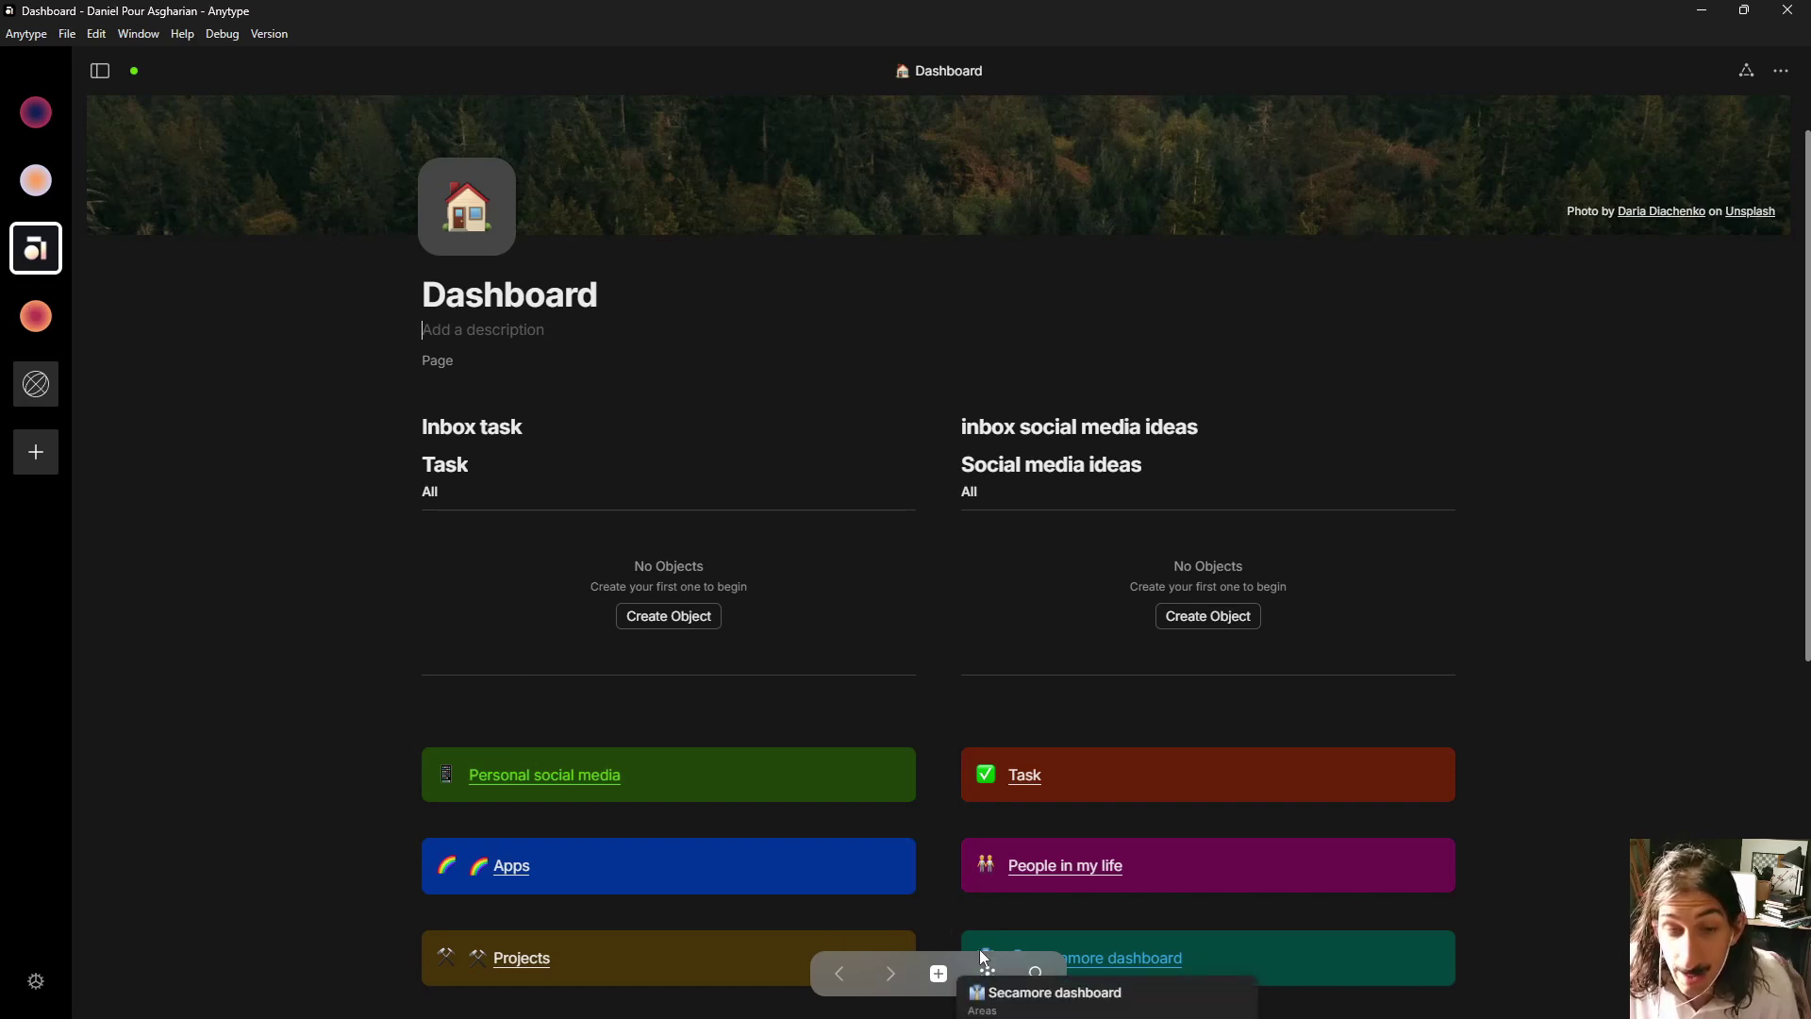
scroll(636, 613, "down", 1)
scroll(660, 628, "down", 2)
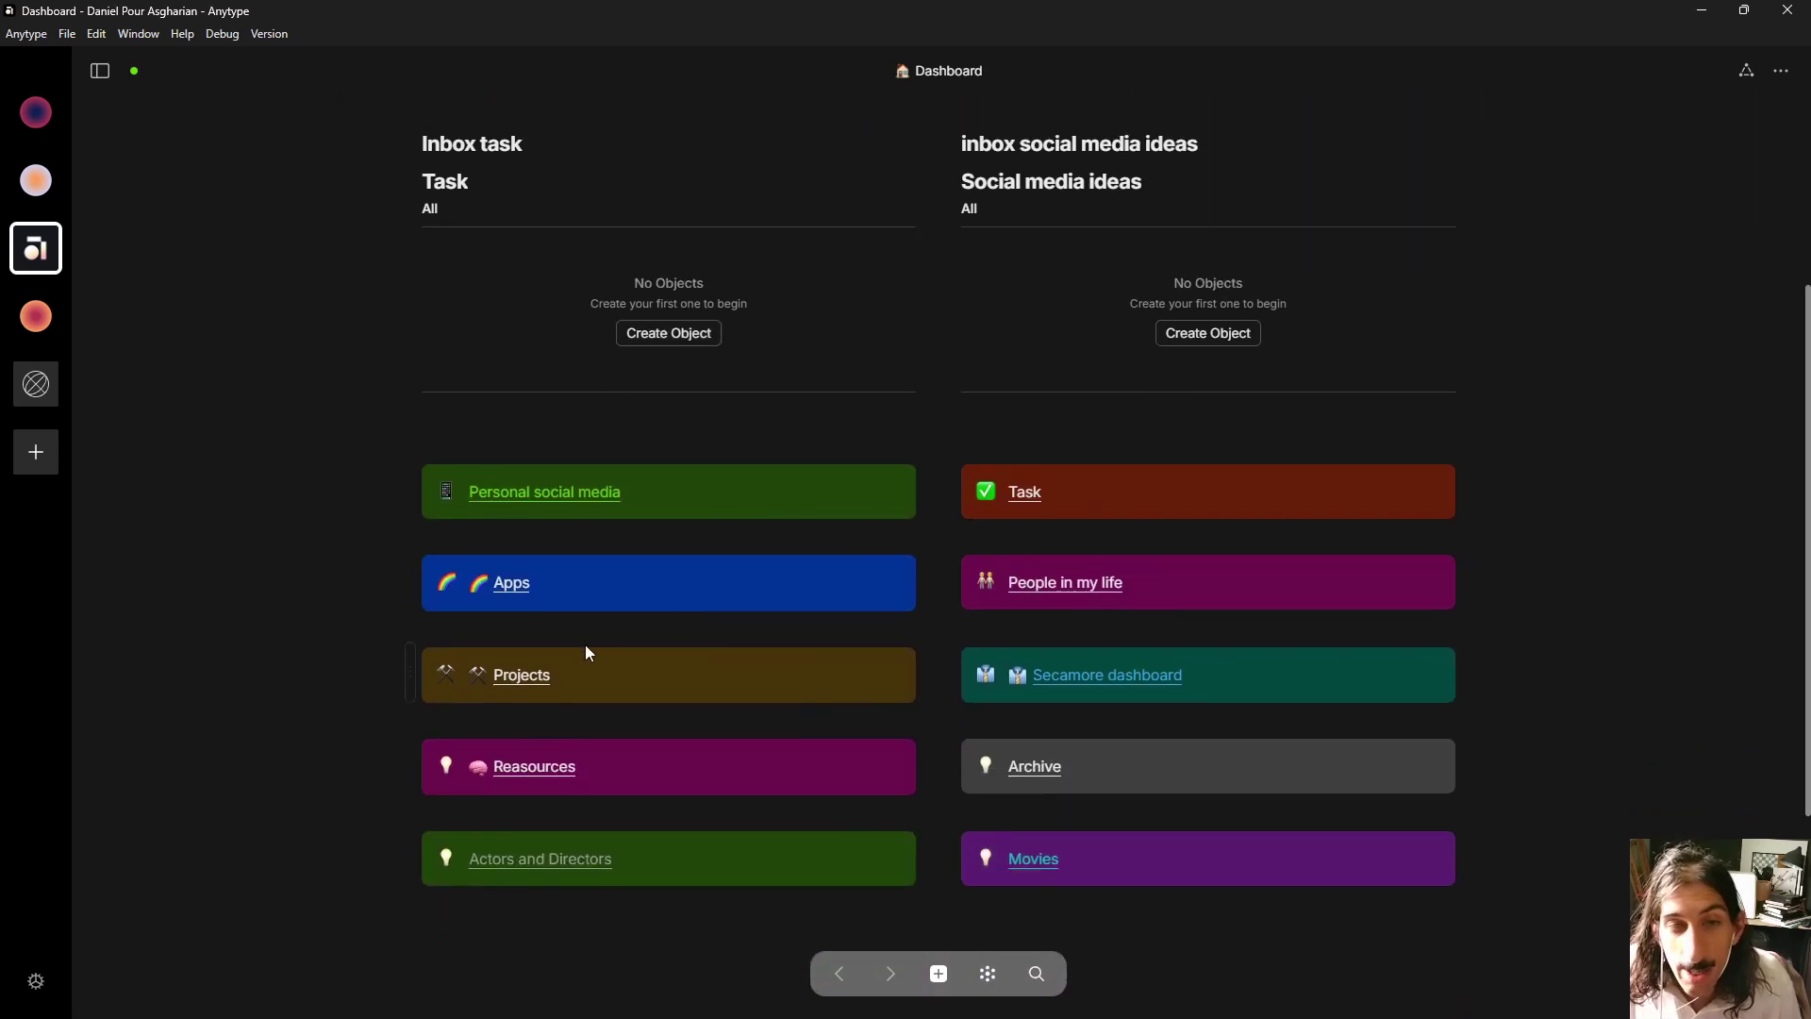
scroll(583, 623, "up", 1)
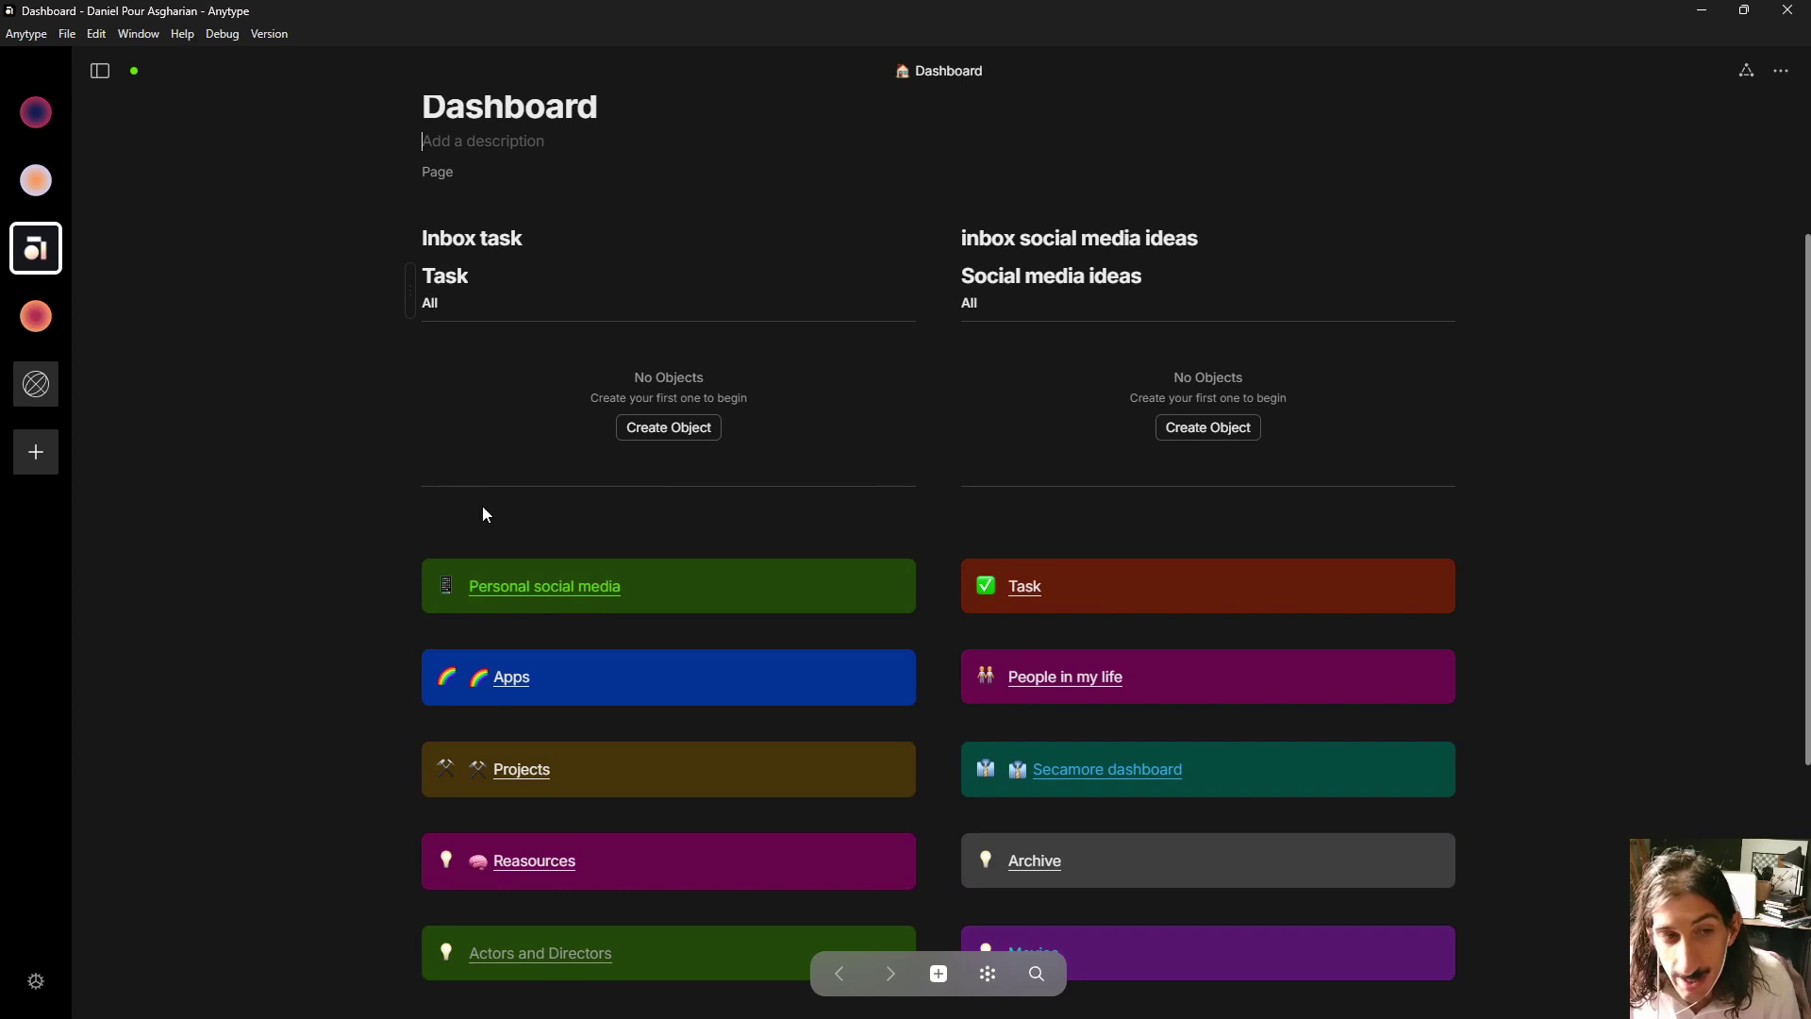
Step: Open the Reasources collection from the dashboard and look through its Processed list
left_click(534, 862)
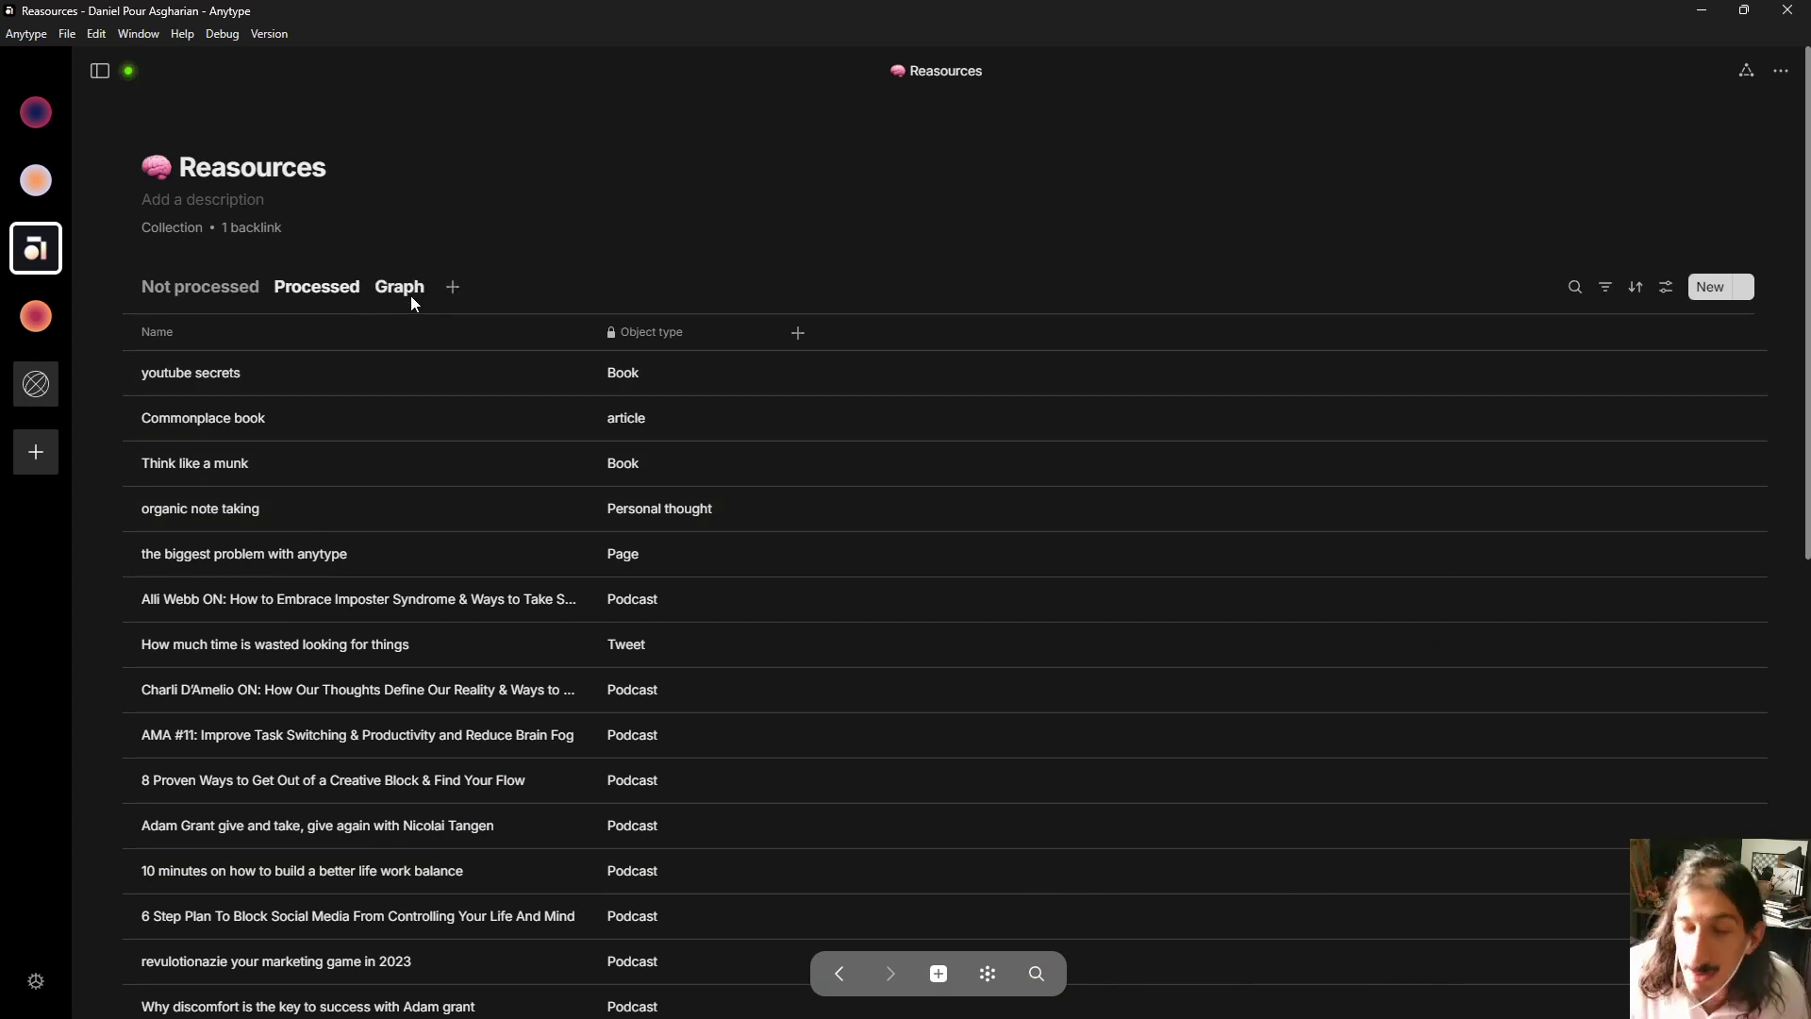
scroll(407, 476, "down", 4)
scroll(412, 489, "down", 2)
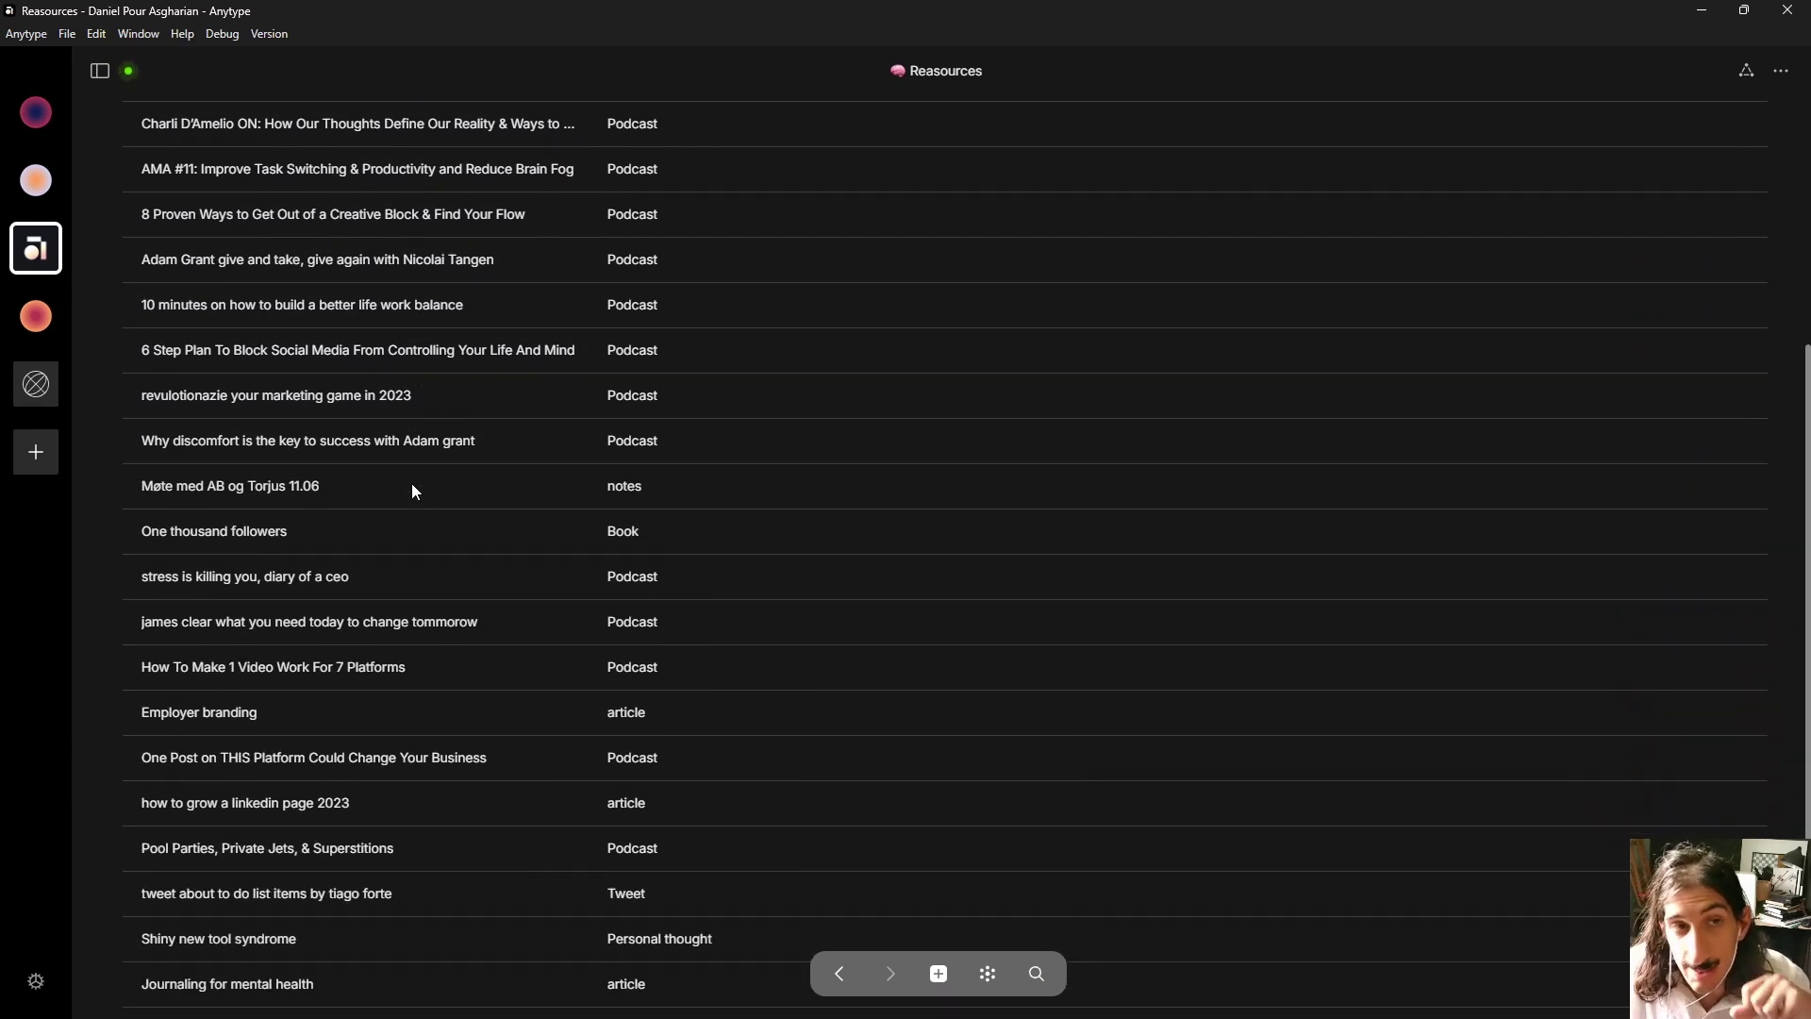
scroll(412, 489, "up", 4)
scroll(422, 472, "up", 1)
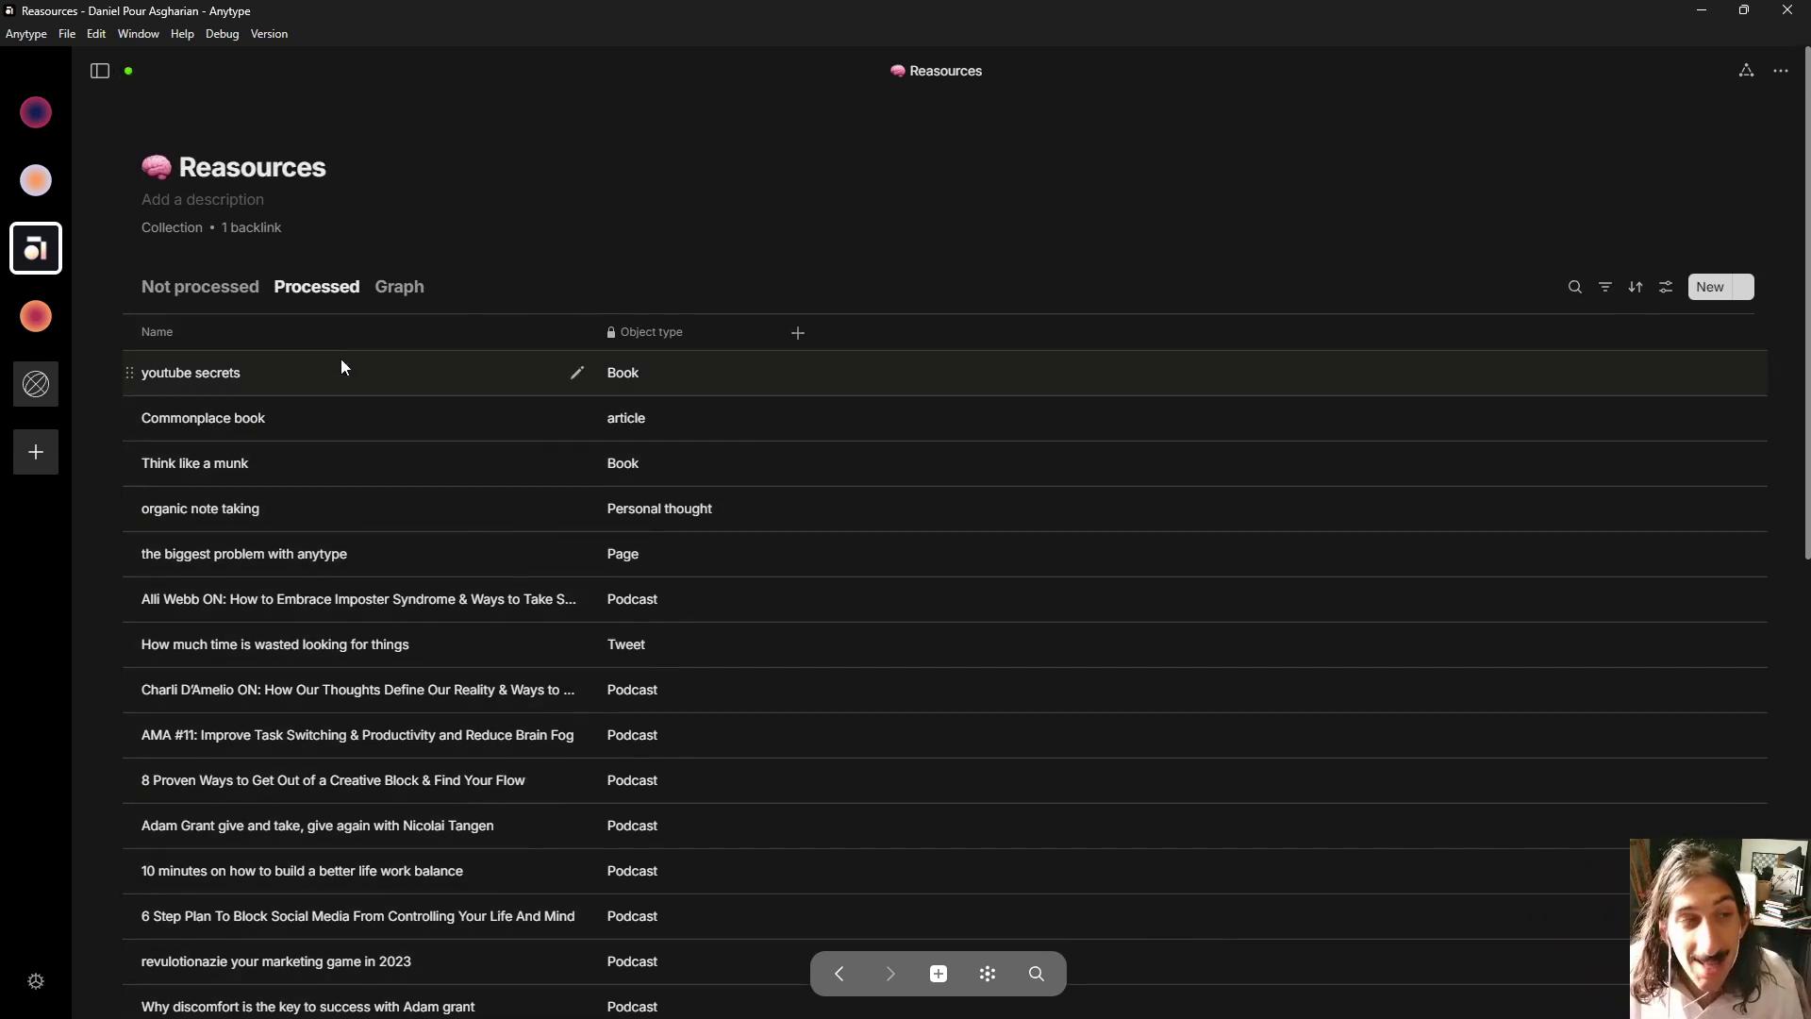
Step: View the Reasources collection as a graph, examine the graph of the whole space, and return to the collection
left_click(396, 286)
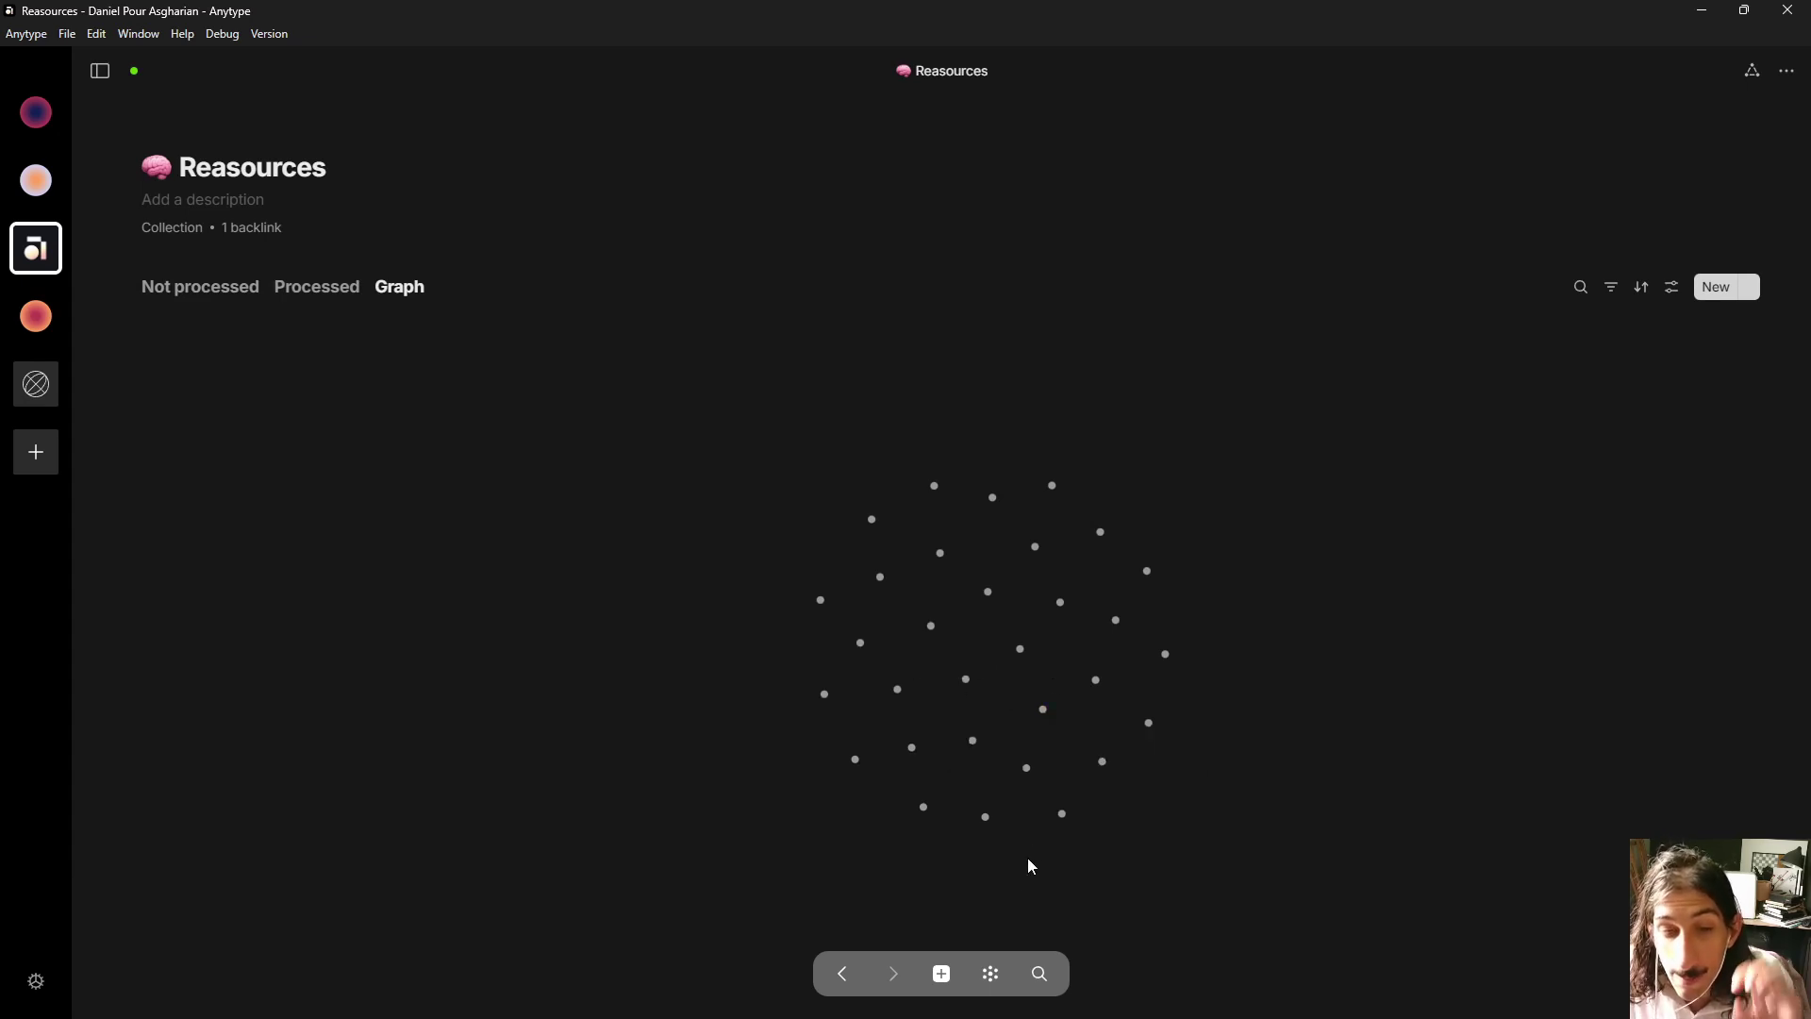
left_click(992, 981)
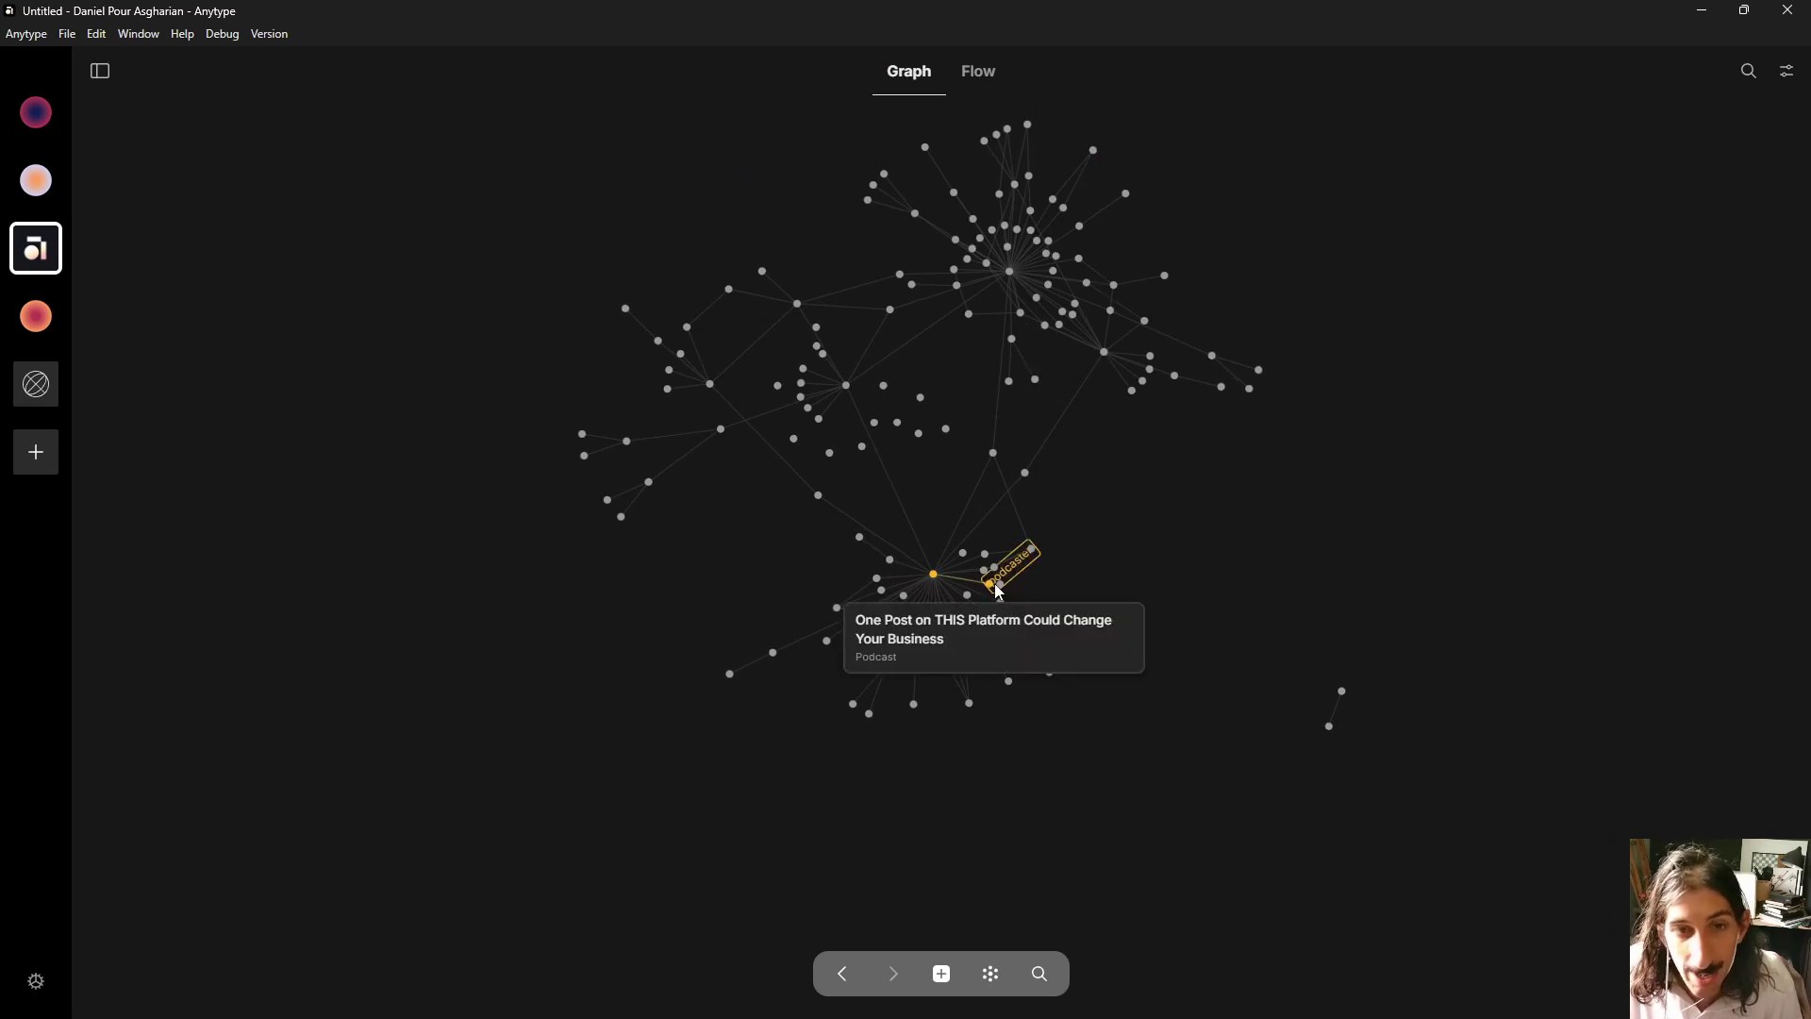
scroll(849, 528, "up", 3)
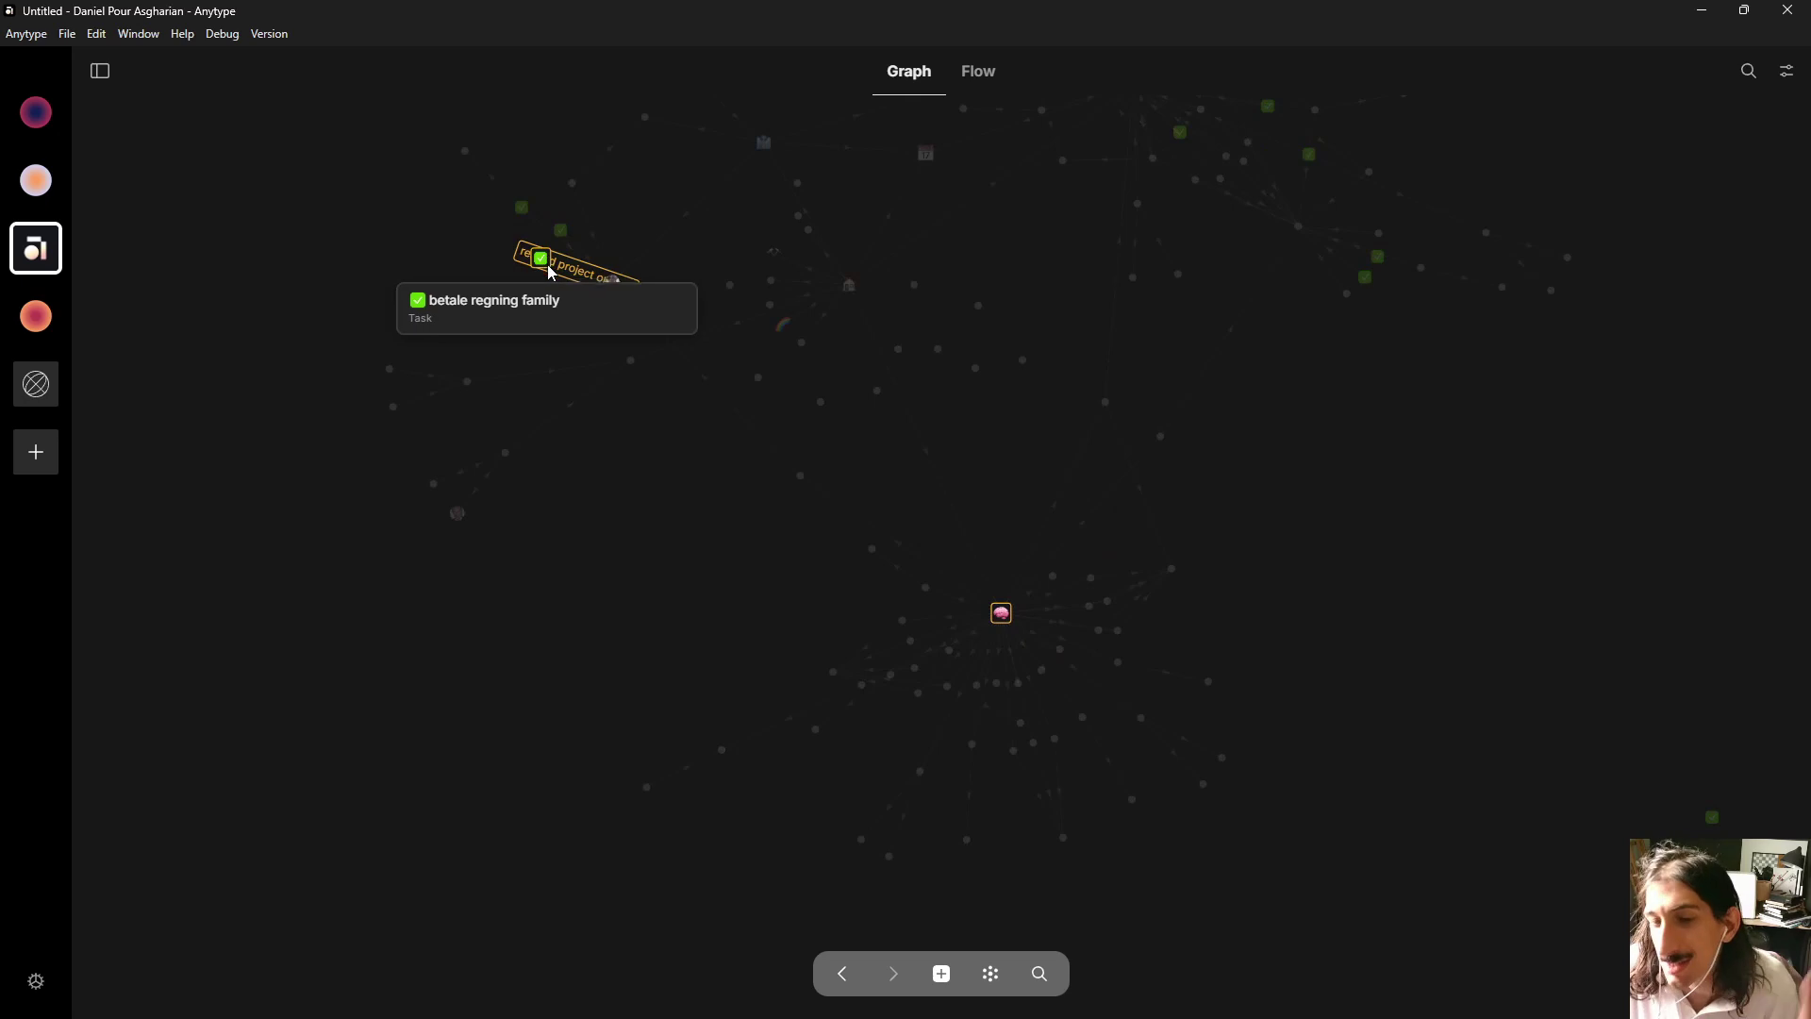
scroll(962, 450, "down", 3)
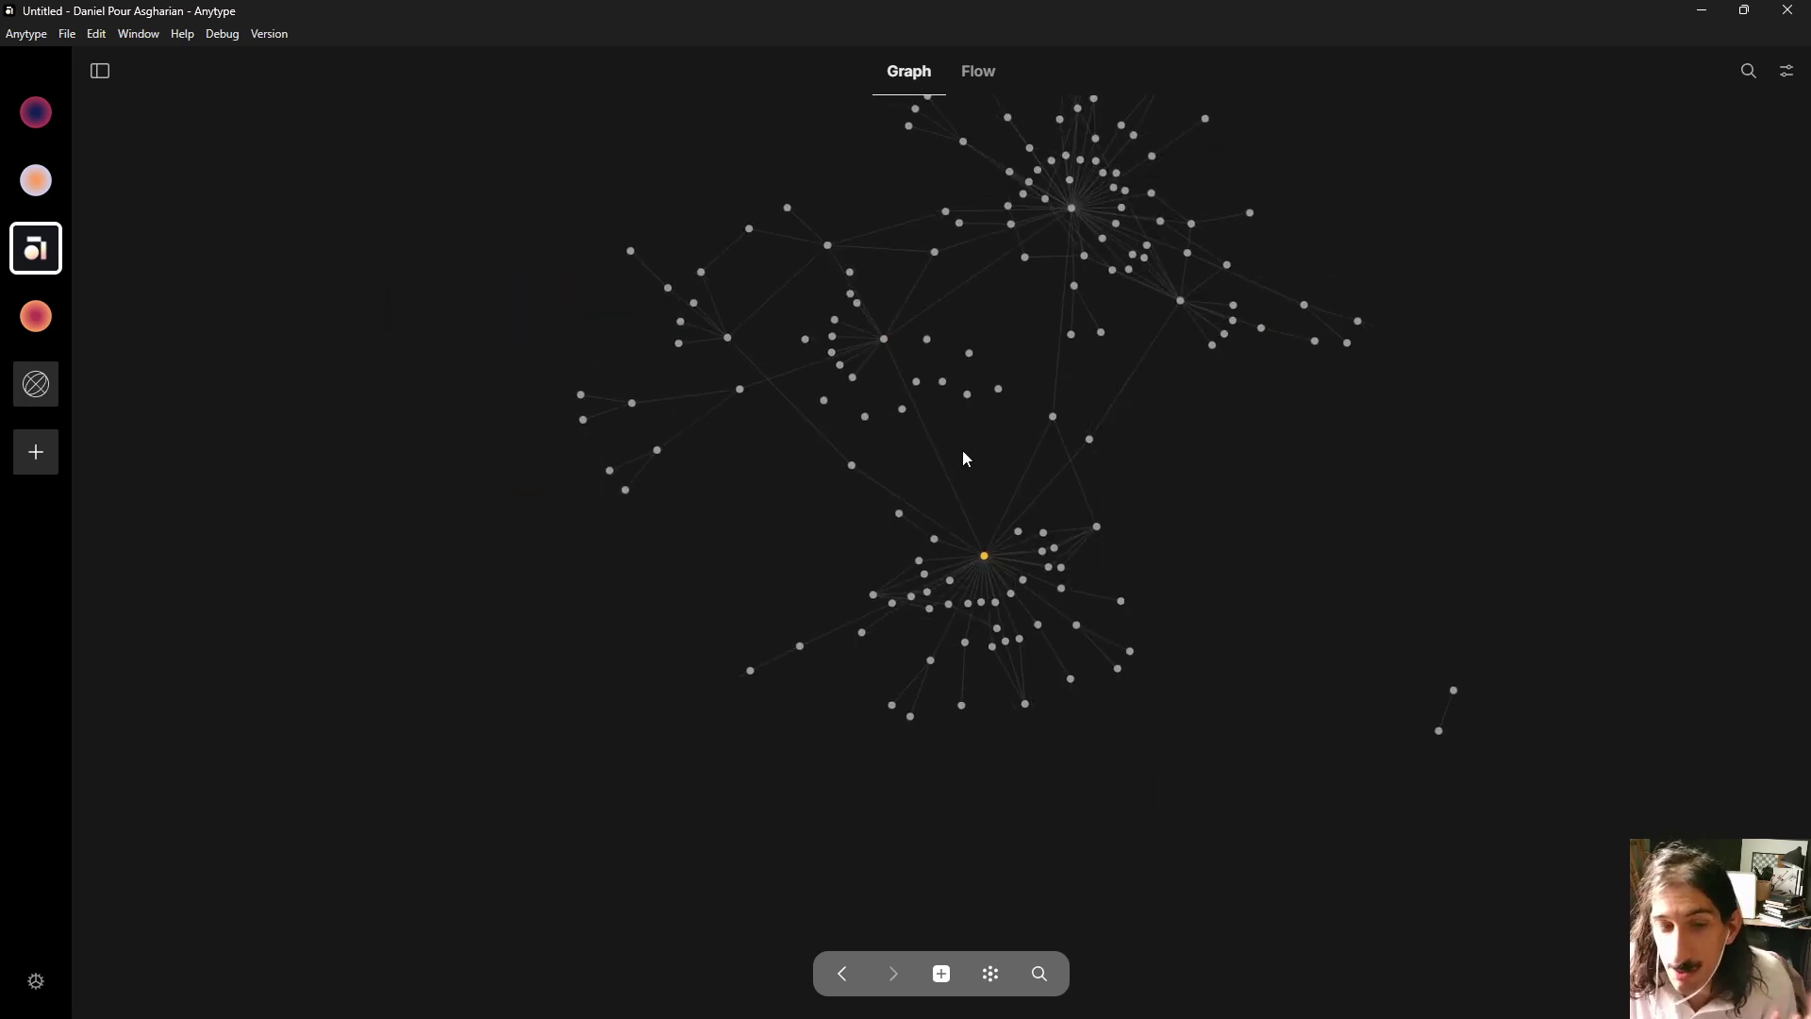
left_click(842, 973)
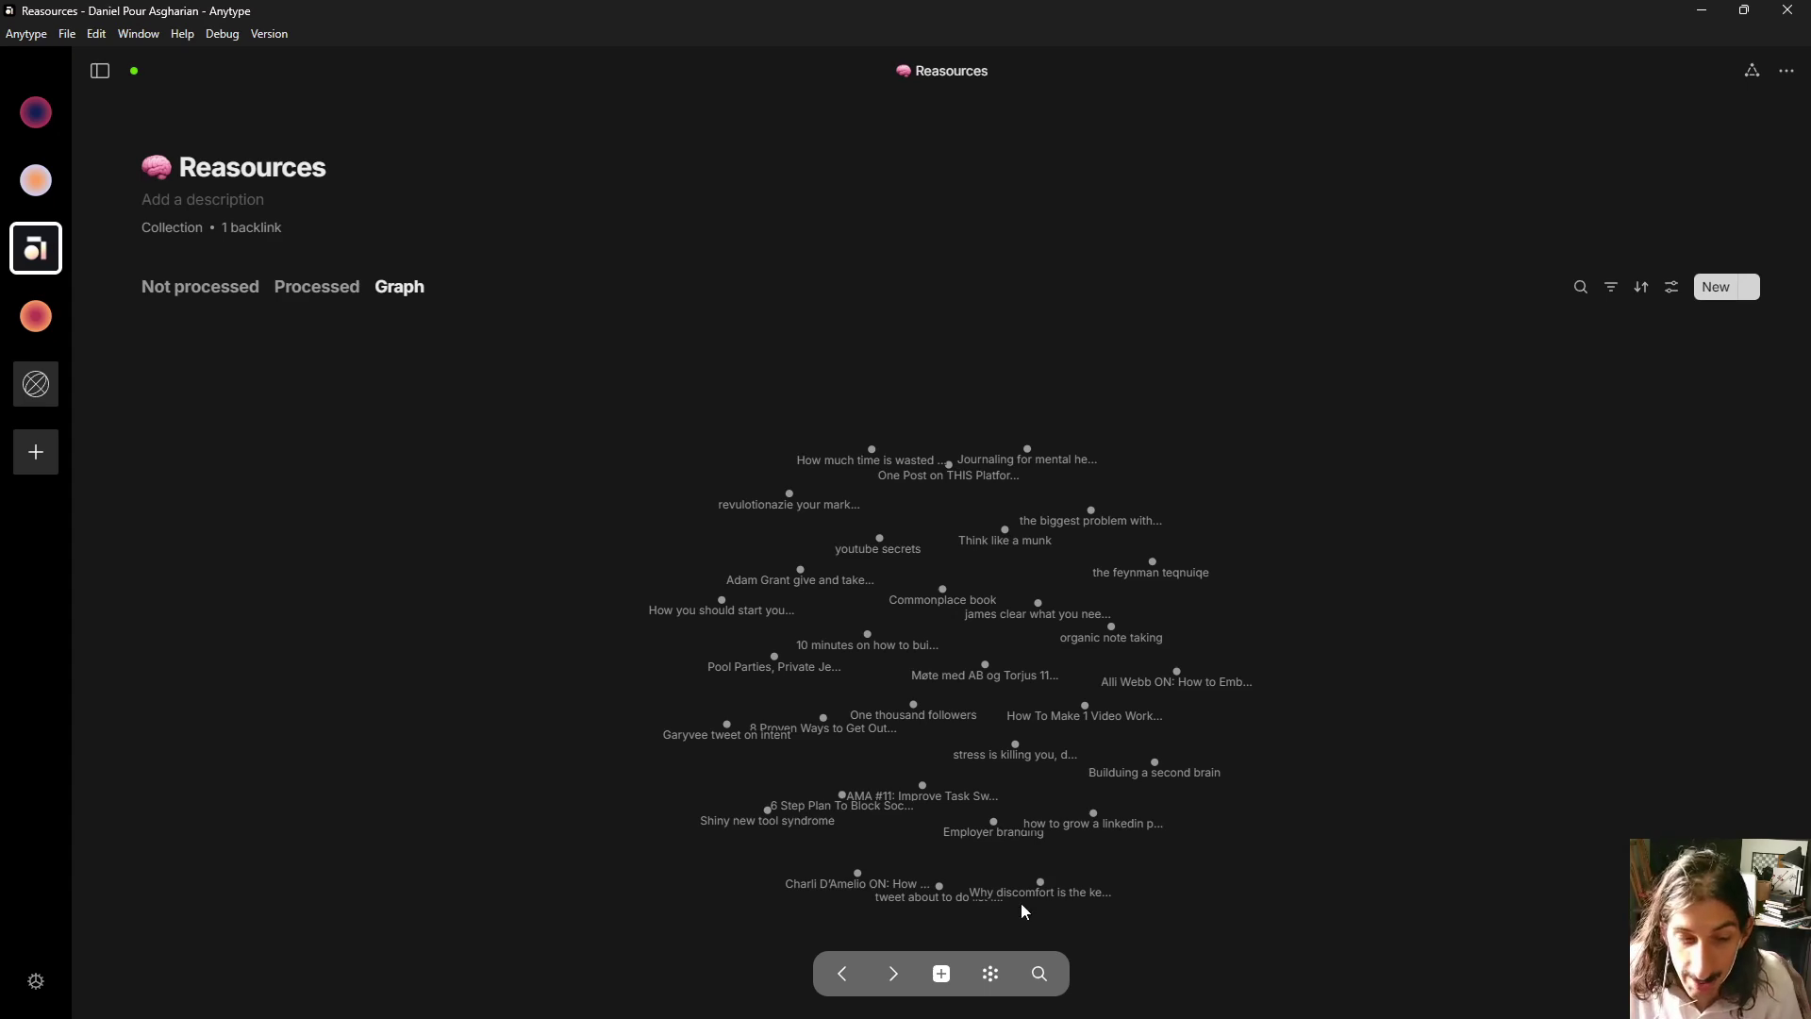
Step: Switch to Reflect in the browser and view the list of all notes and the note map
key("alt+Tab")
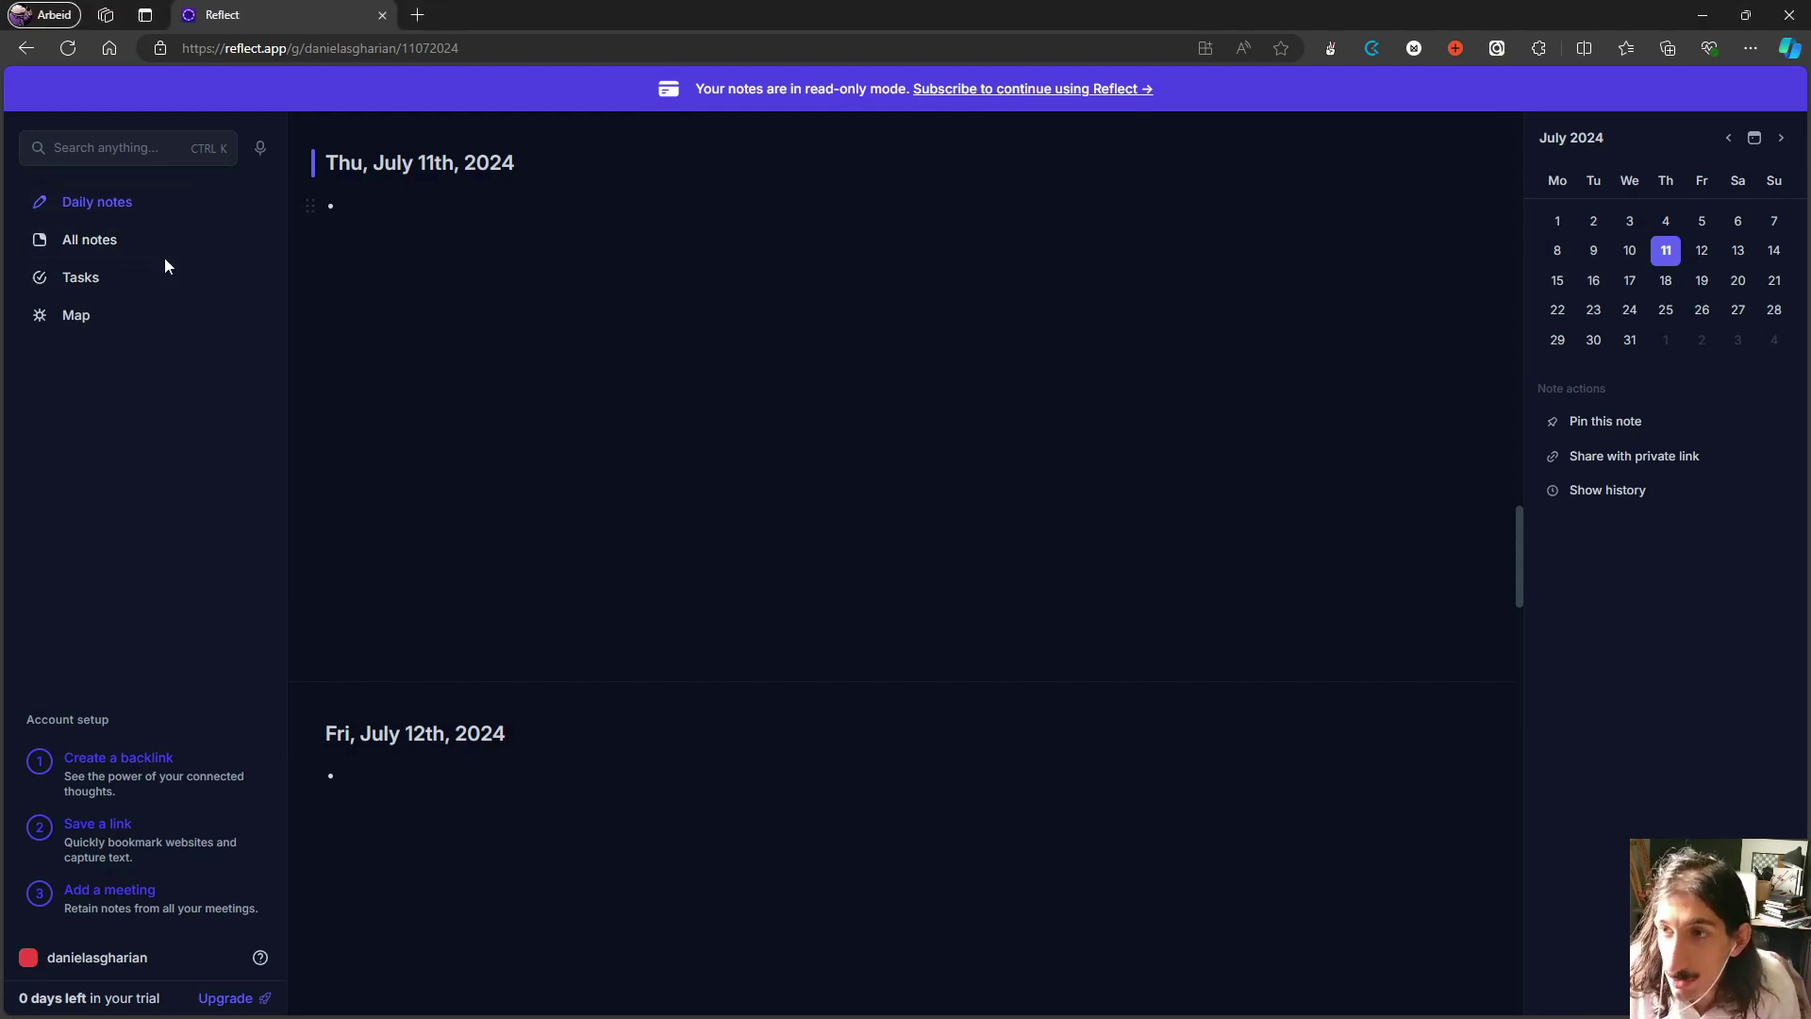
left_click(126, 240)
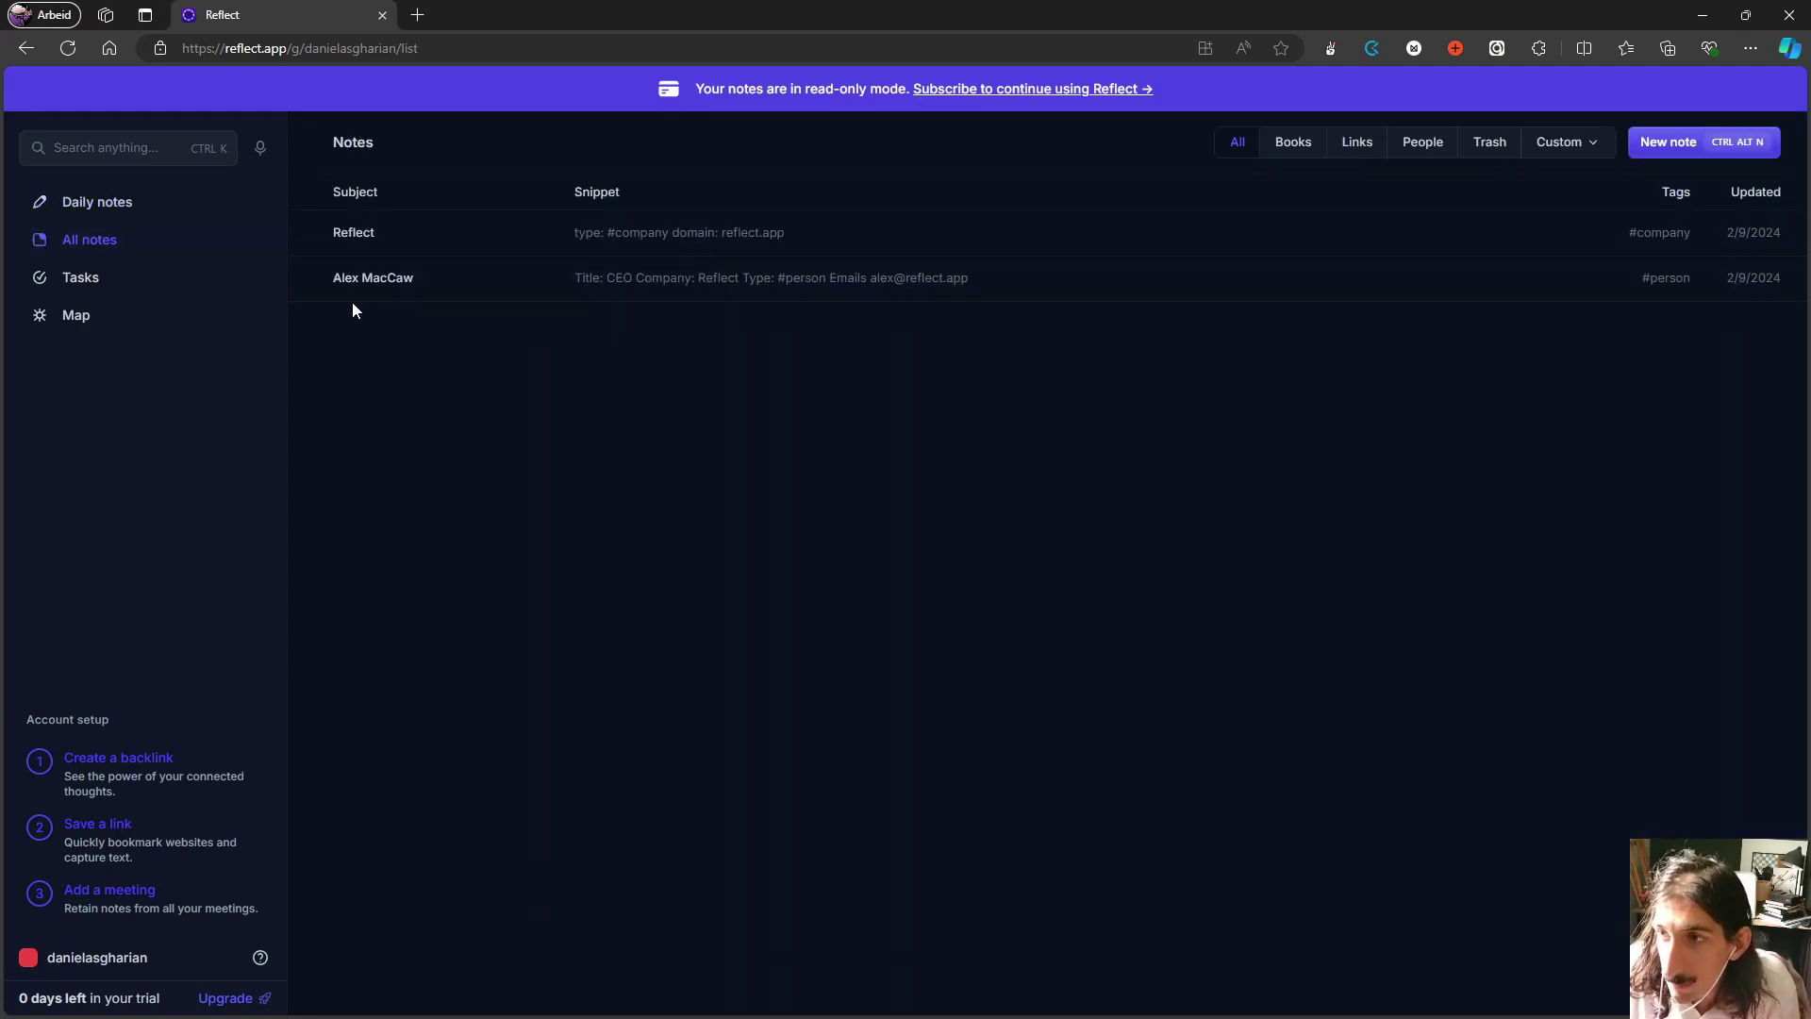
left_click(122, 319)
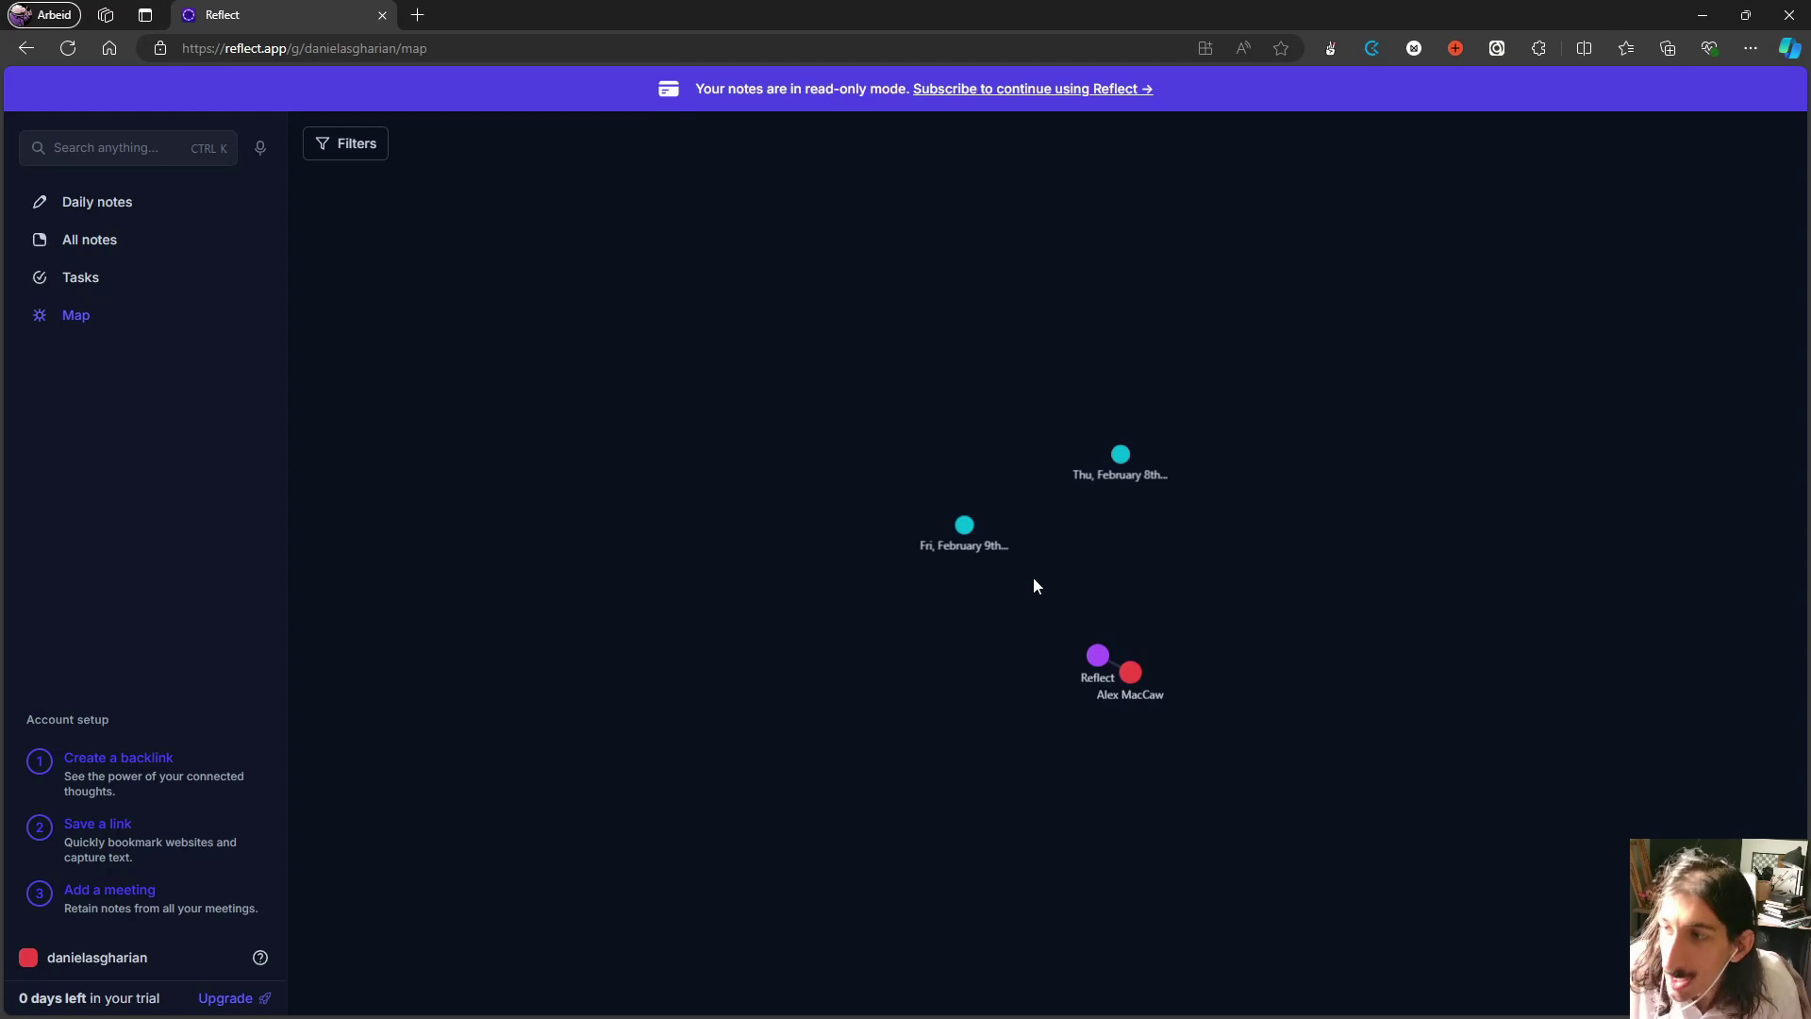
scroll(1126, 581, "down", 5)
left_click_drag(1260, 625, 1133, 606)
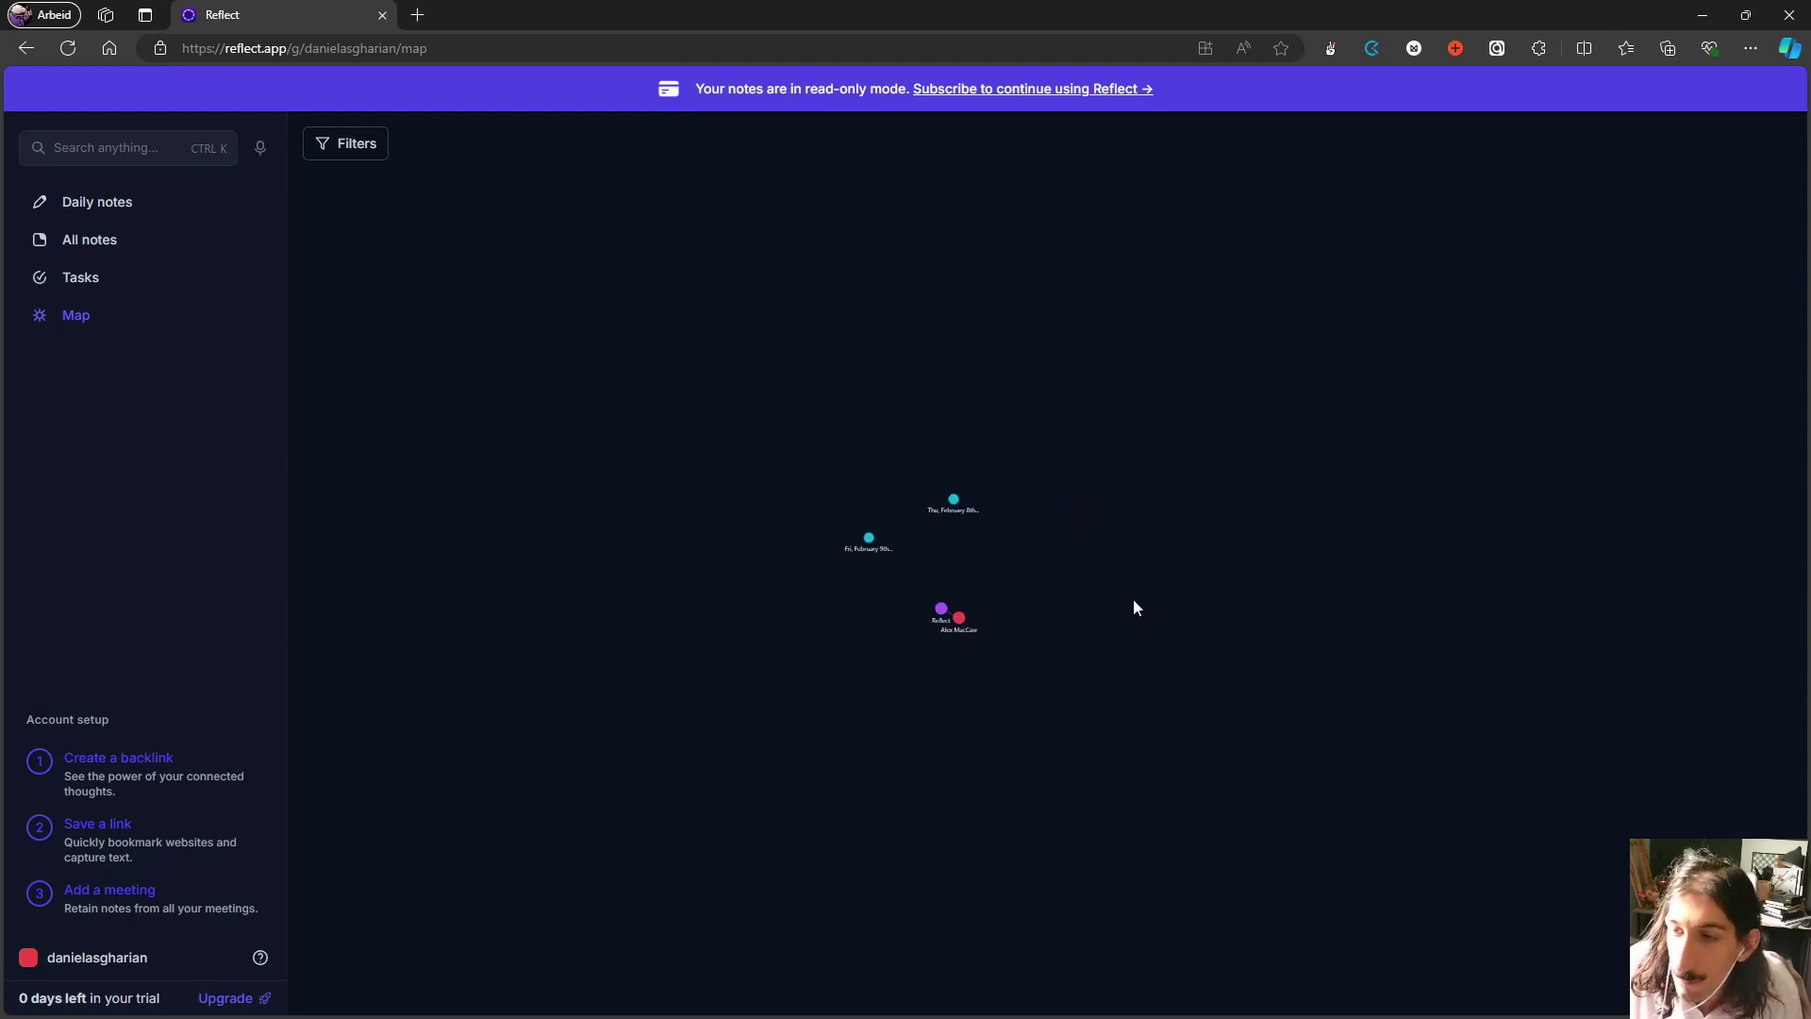
scroll(1092, 596, "up", 3)
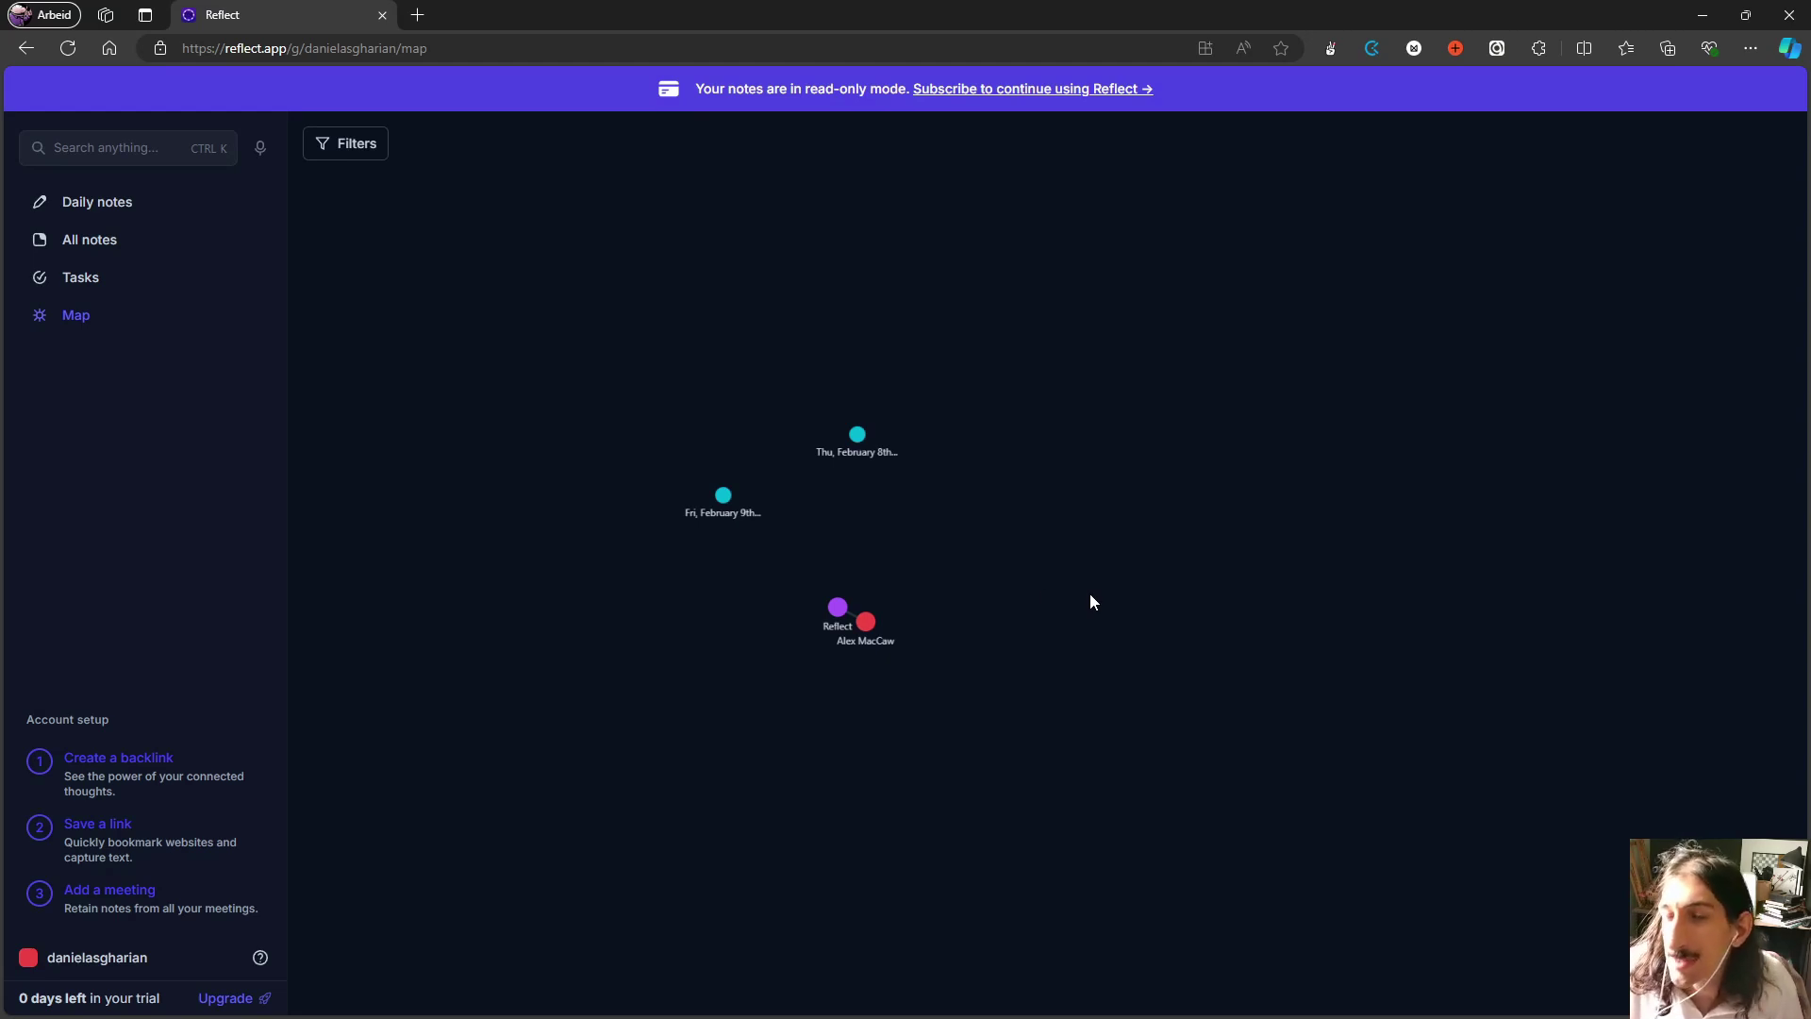
Step: Revisit the list of all notes and the daily notes, and return to the note map
left_click(152, 242)
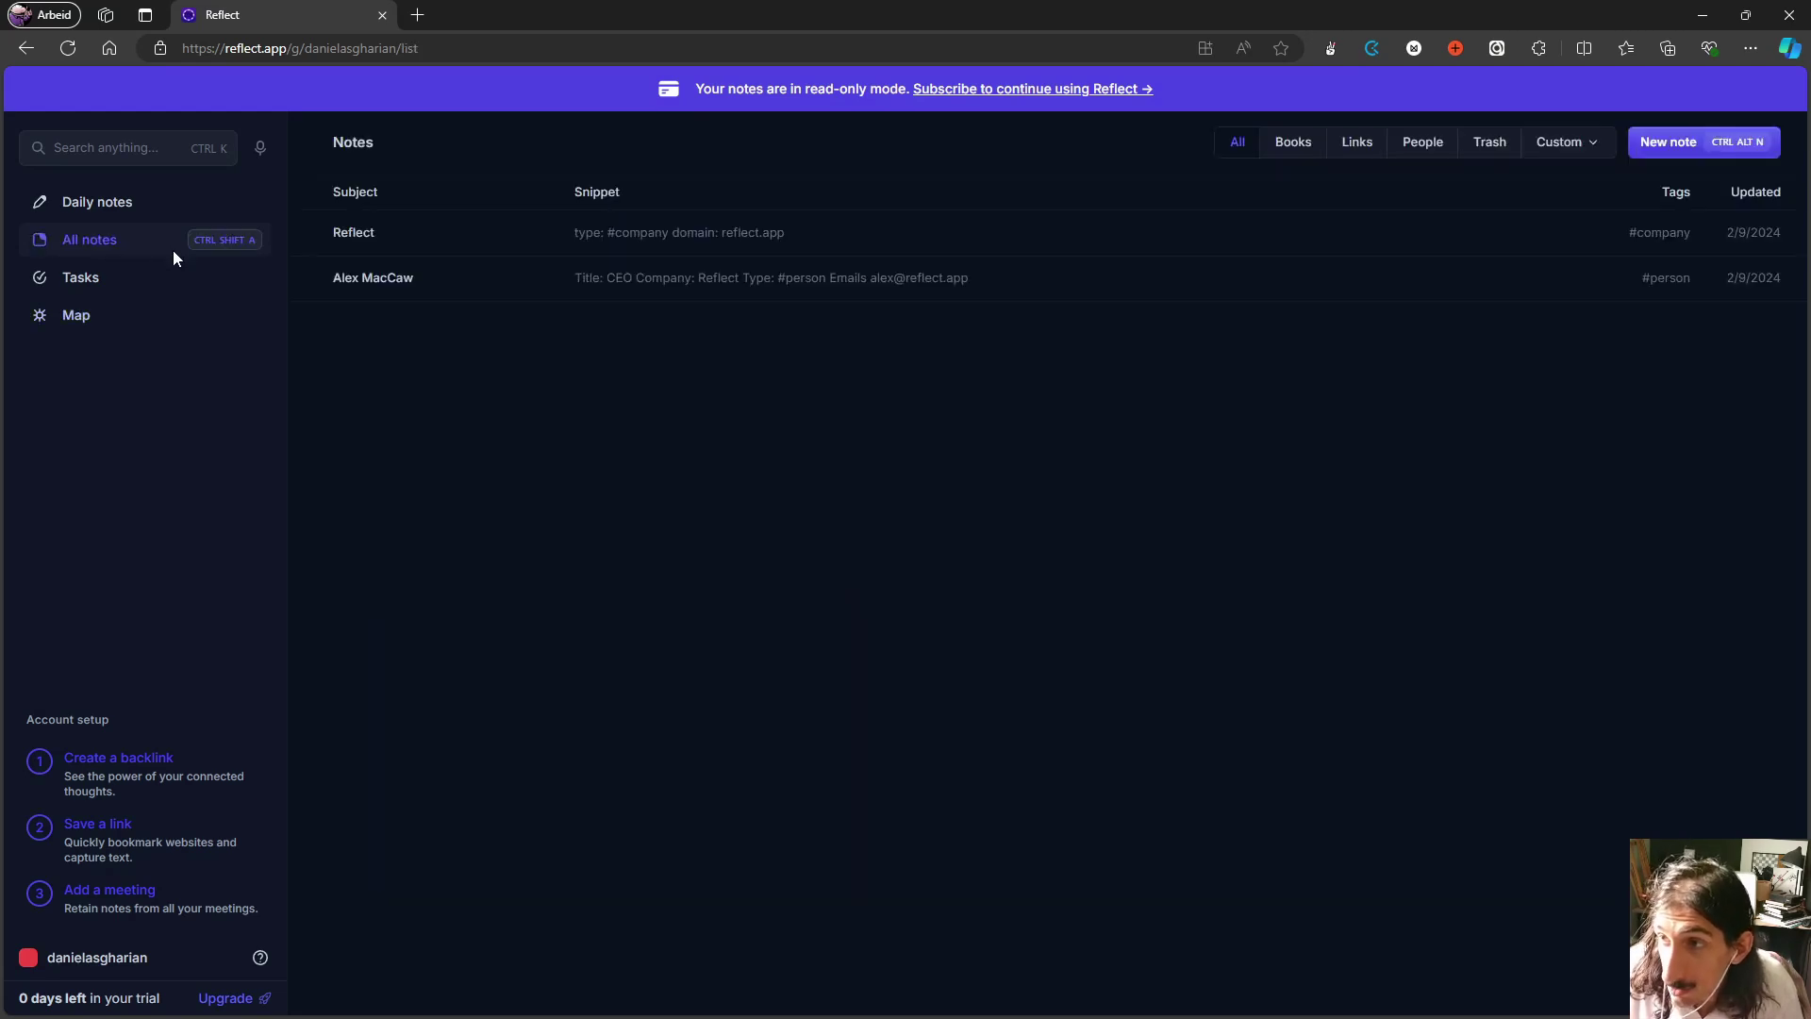
left_click(125, 201)
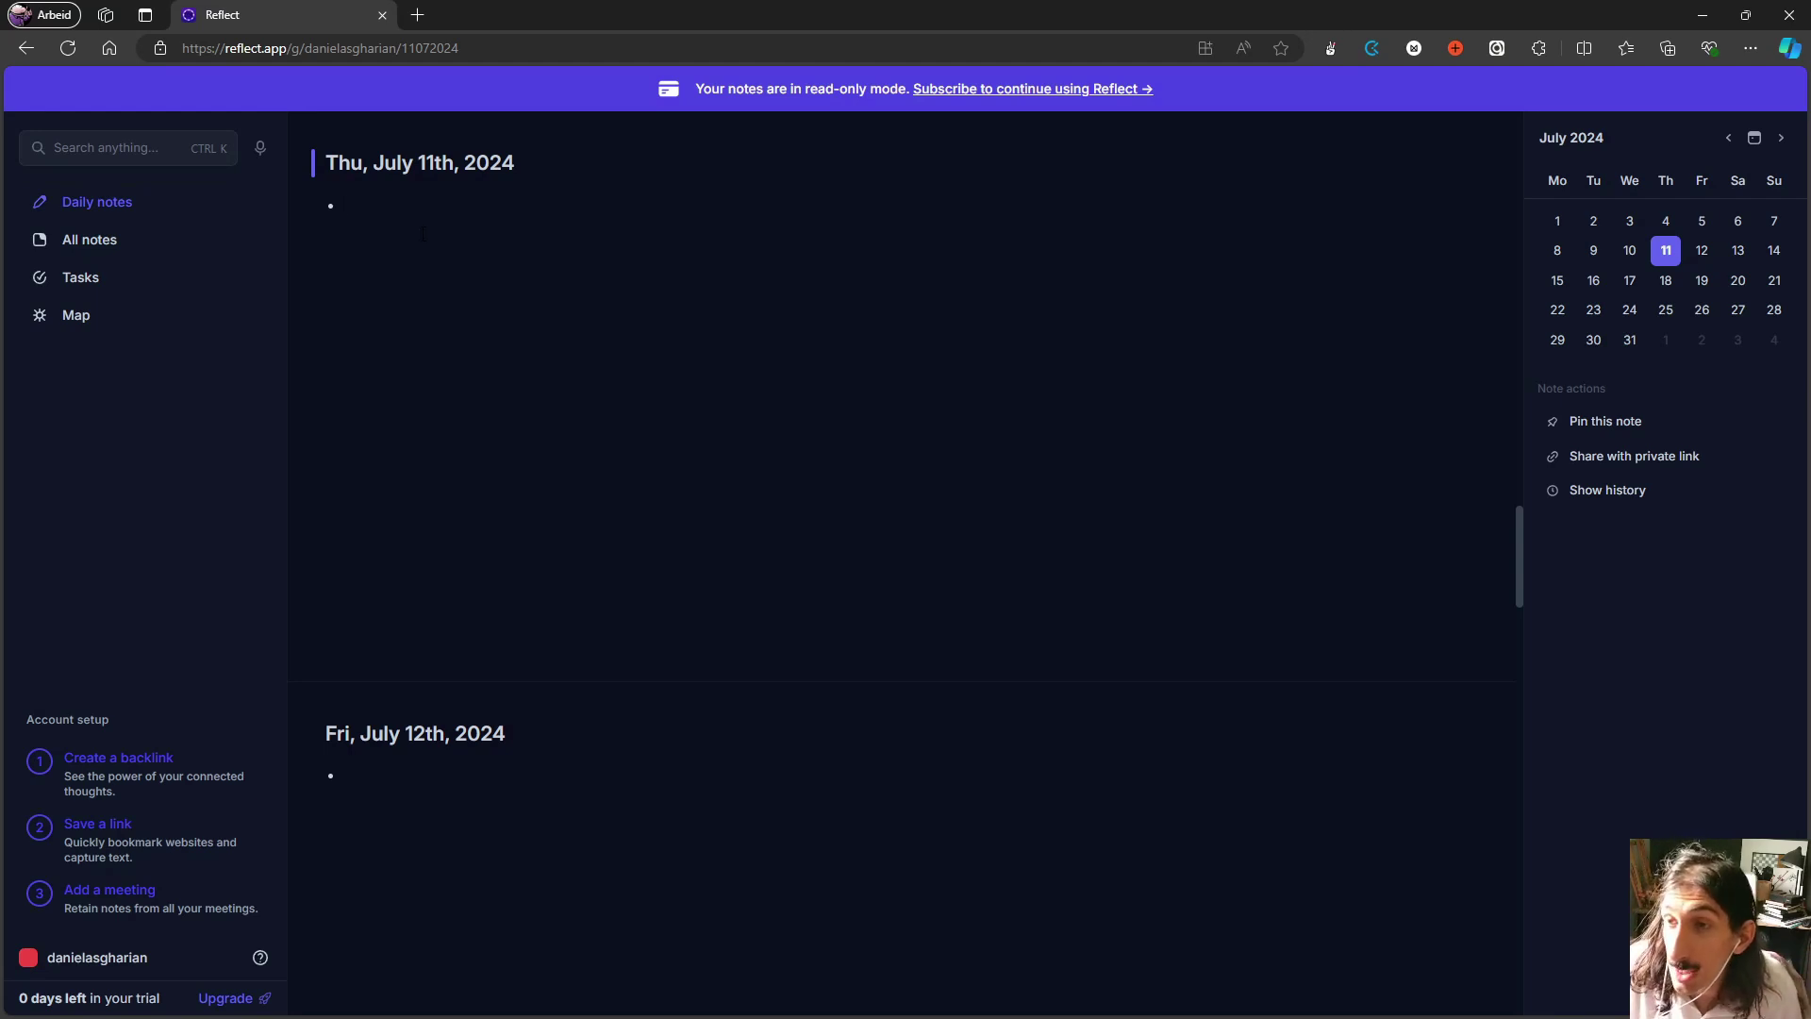
left_click(94, 301)
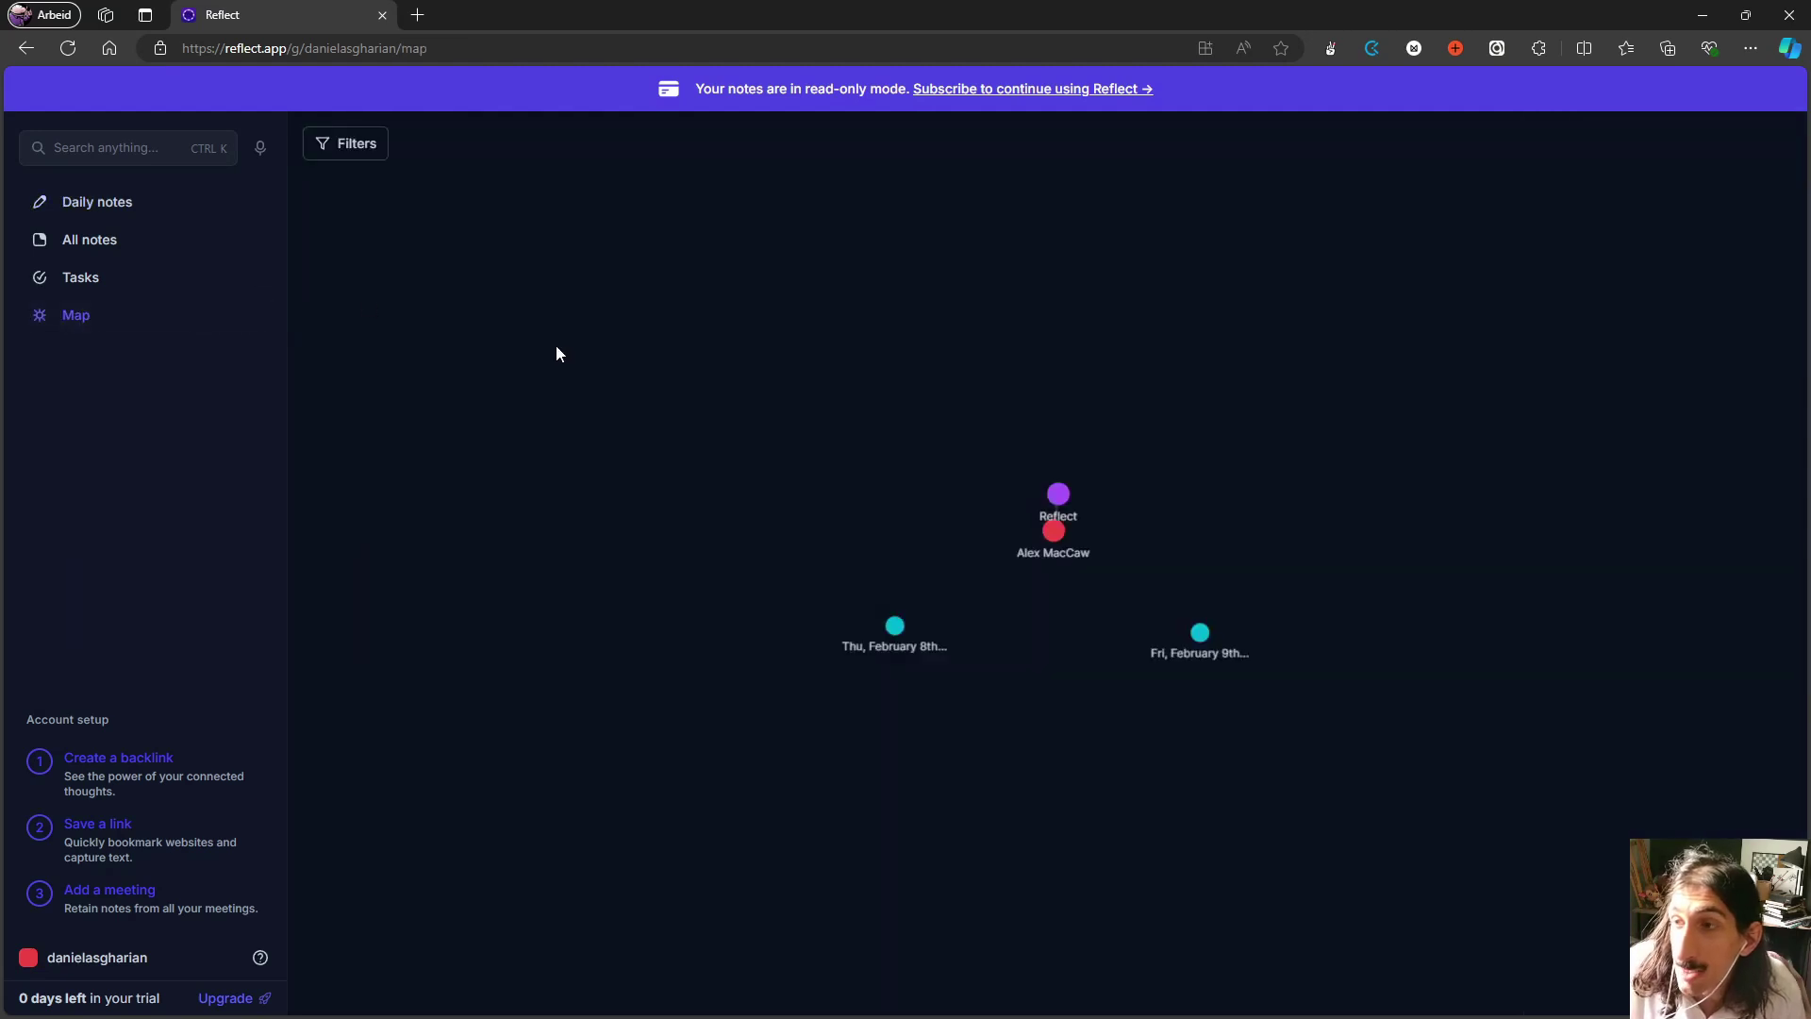
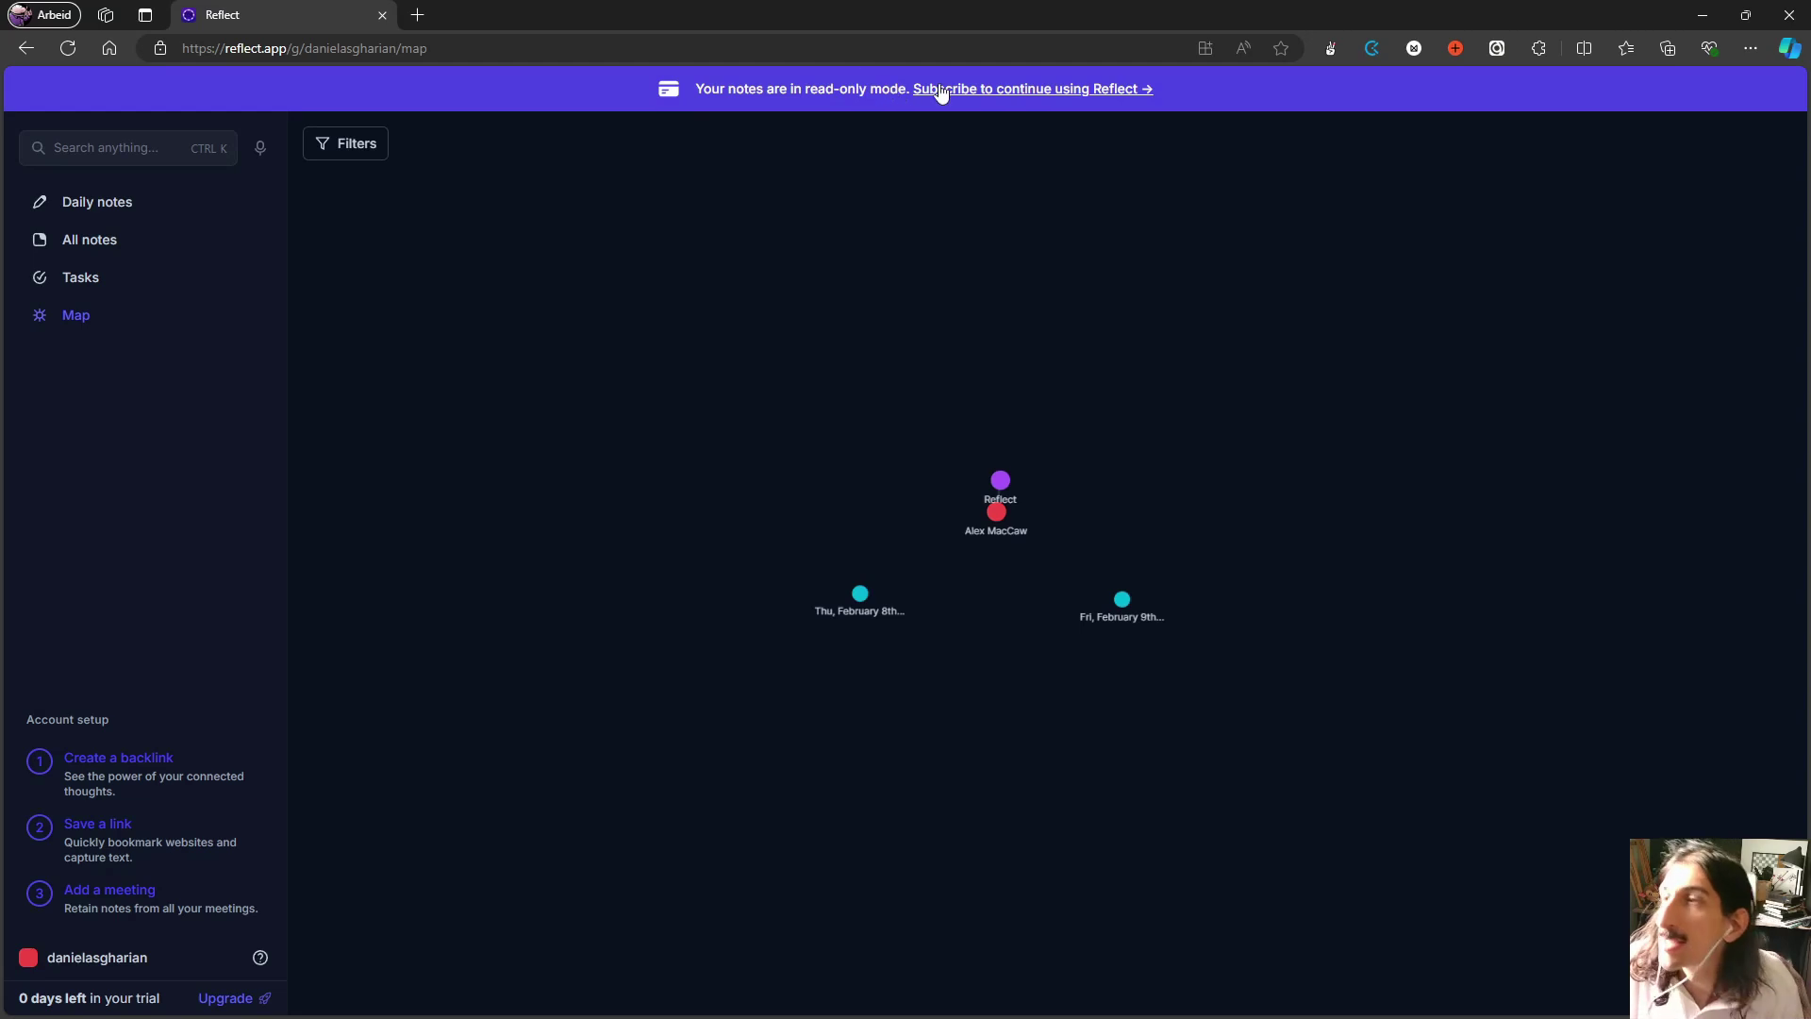
Step: Check the Reflect subscription plan on the billing page and go back to the note map
left_click(241, 1000)
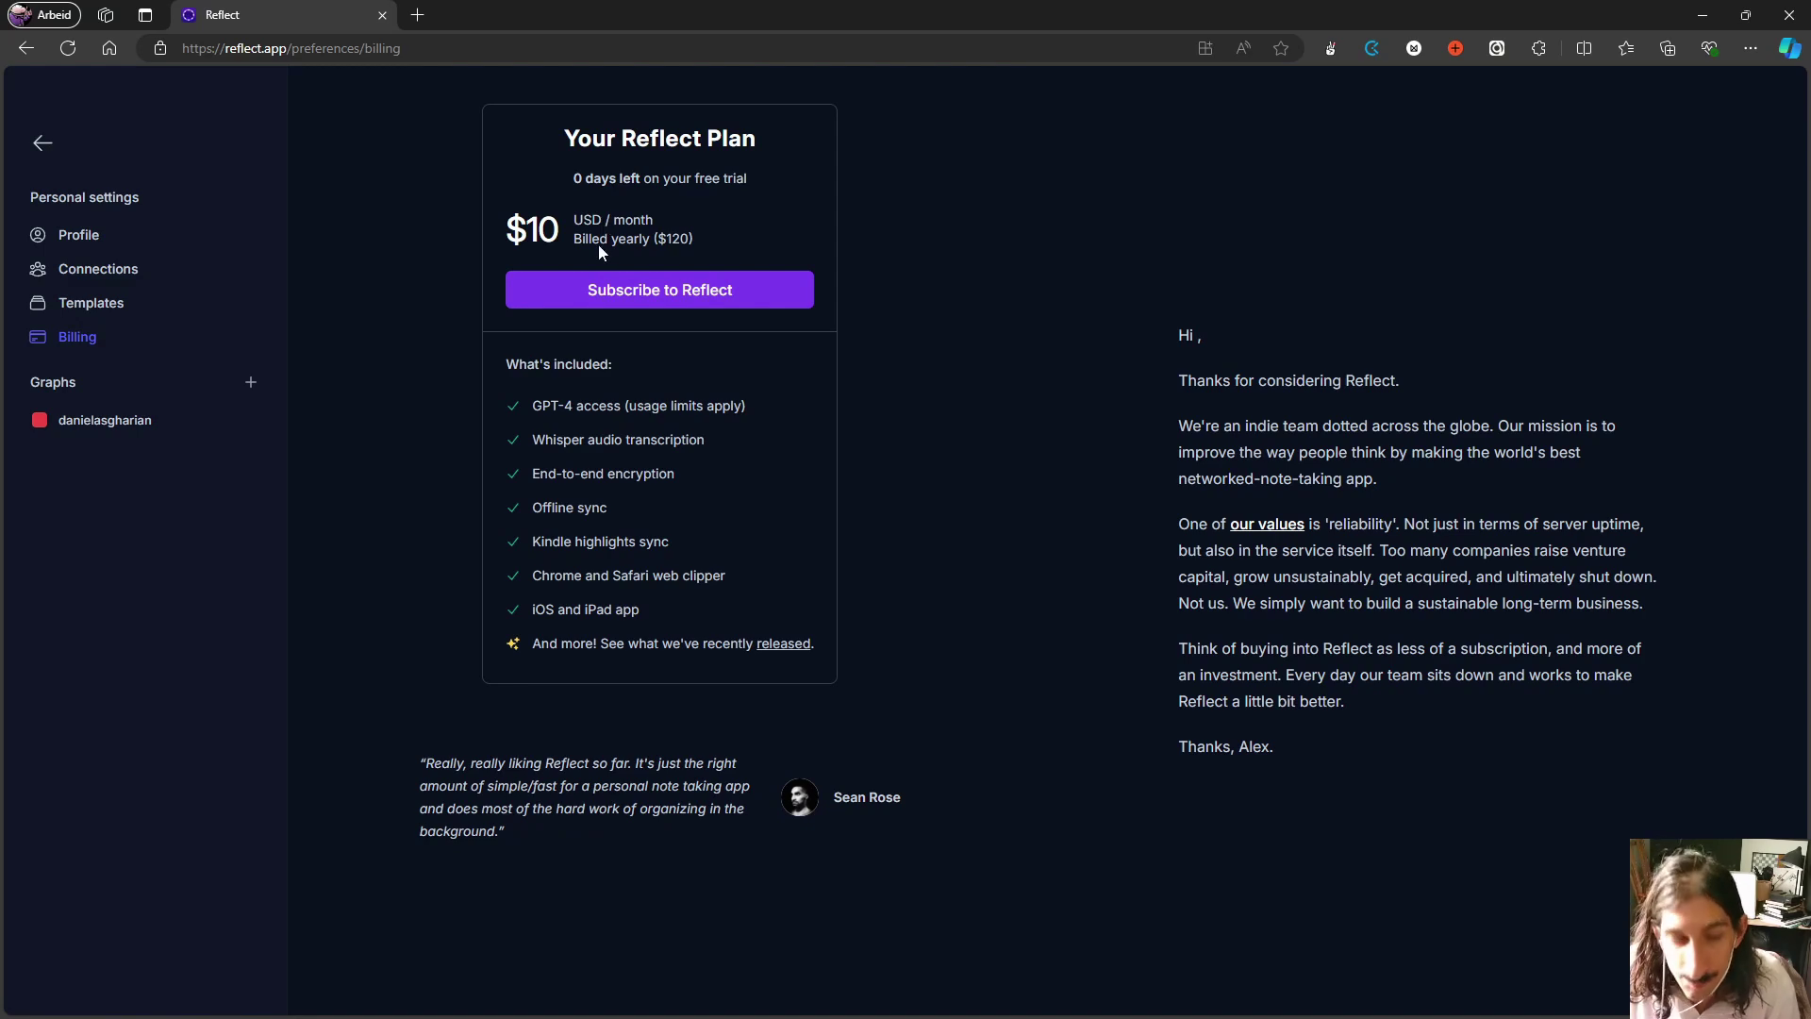
key("alt+Left")
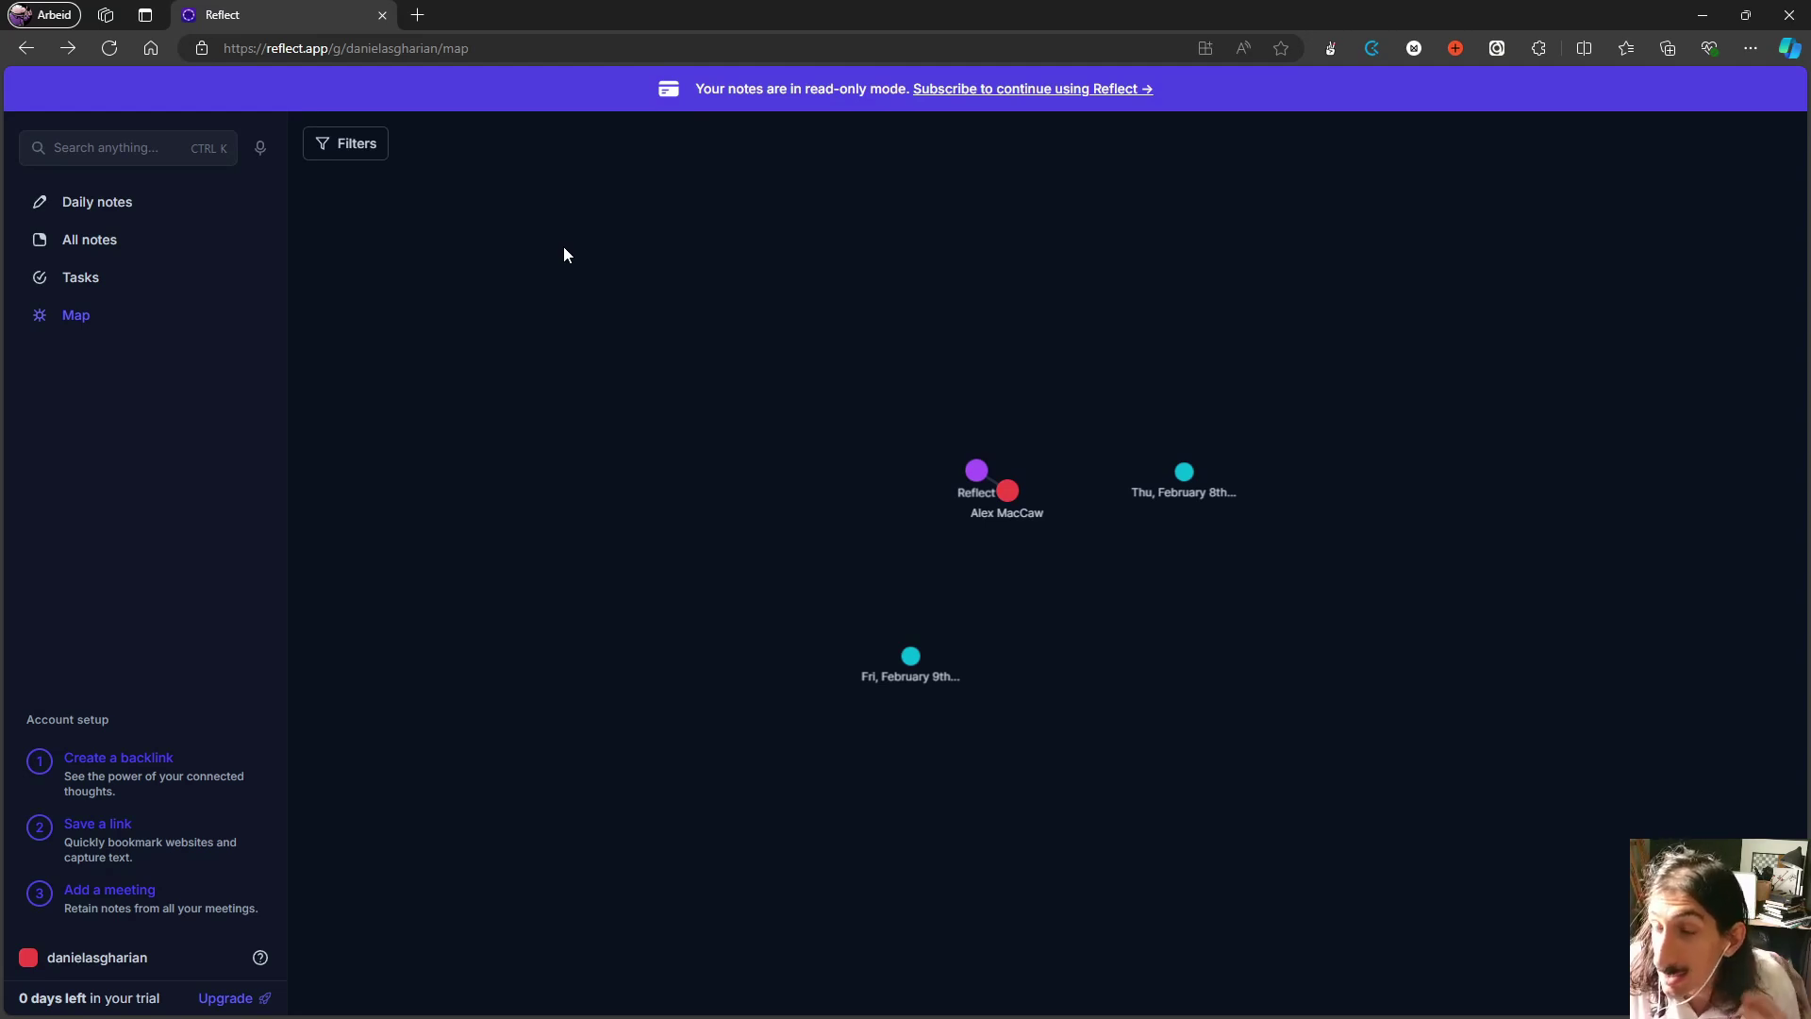
Step: View the daily notes, read the #person note from the list of all notes, and return to the note map
left_click(174, 206)
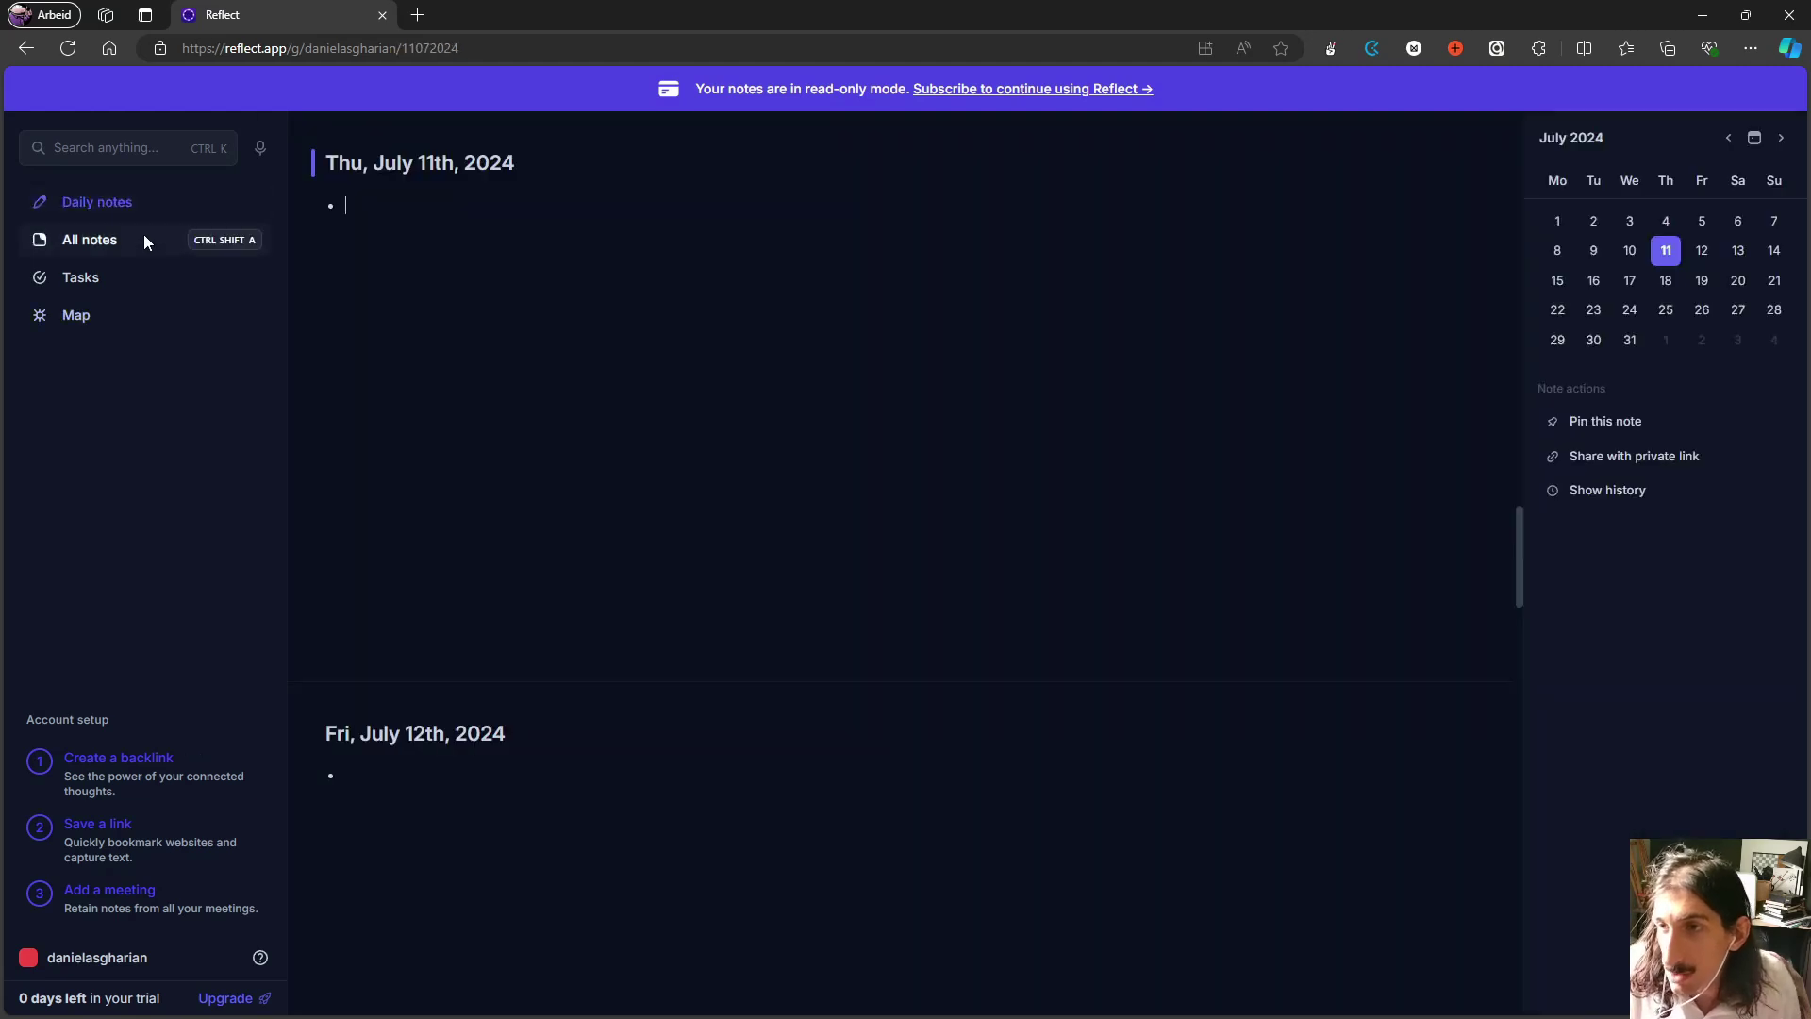
left_click(133, 243)
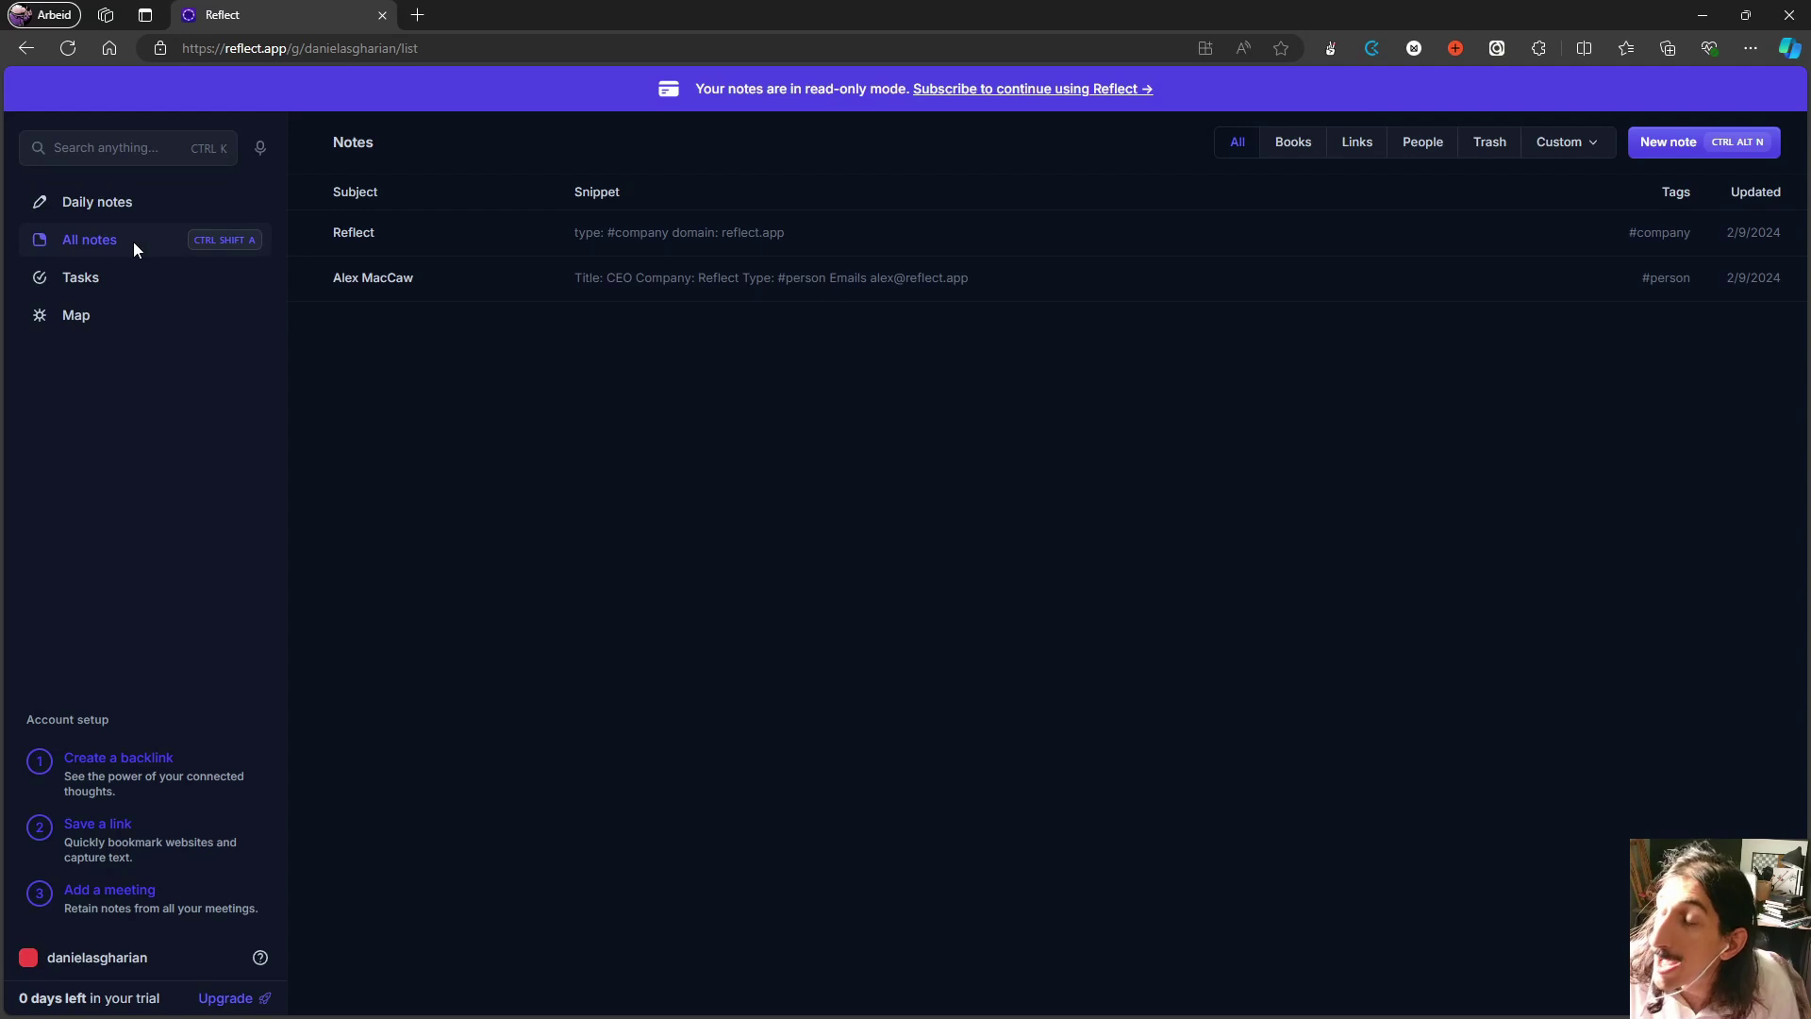
left_click(570, 274)
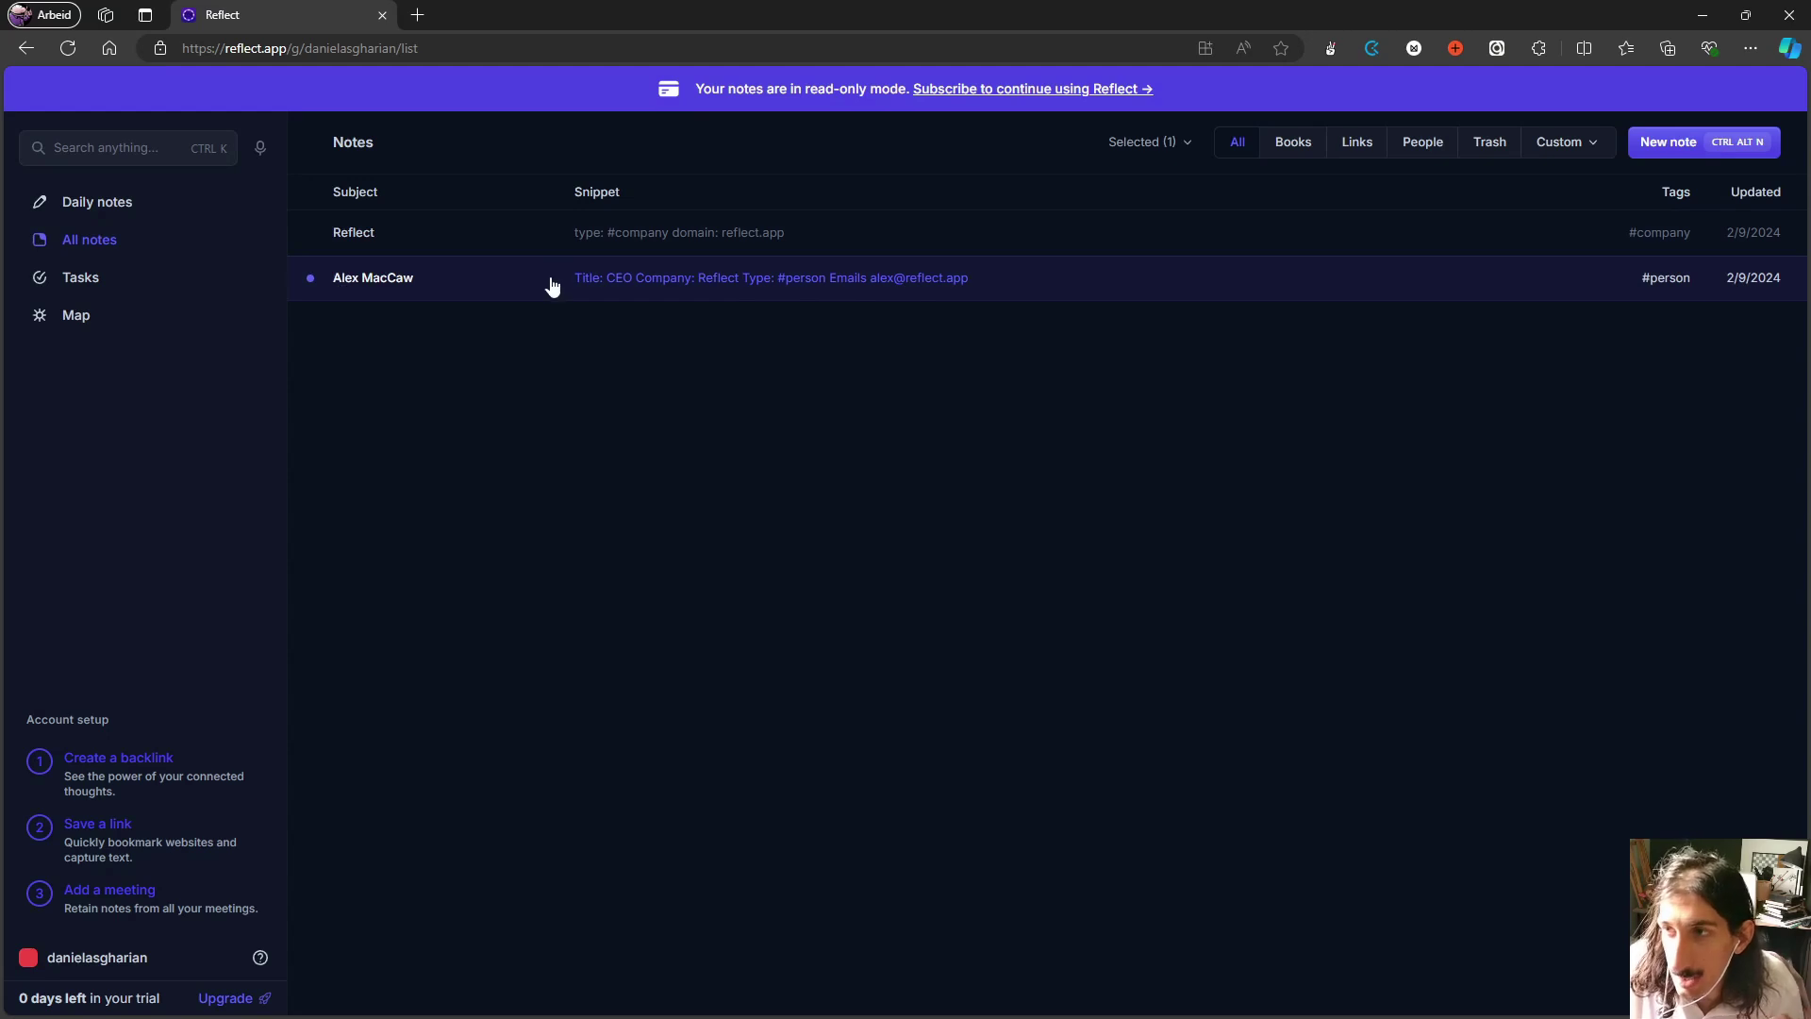
left_click(551, 276)
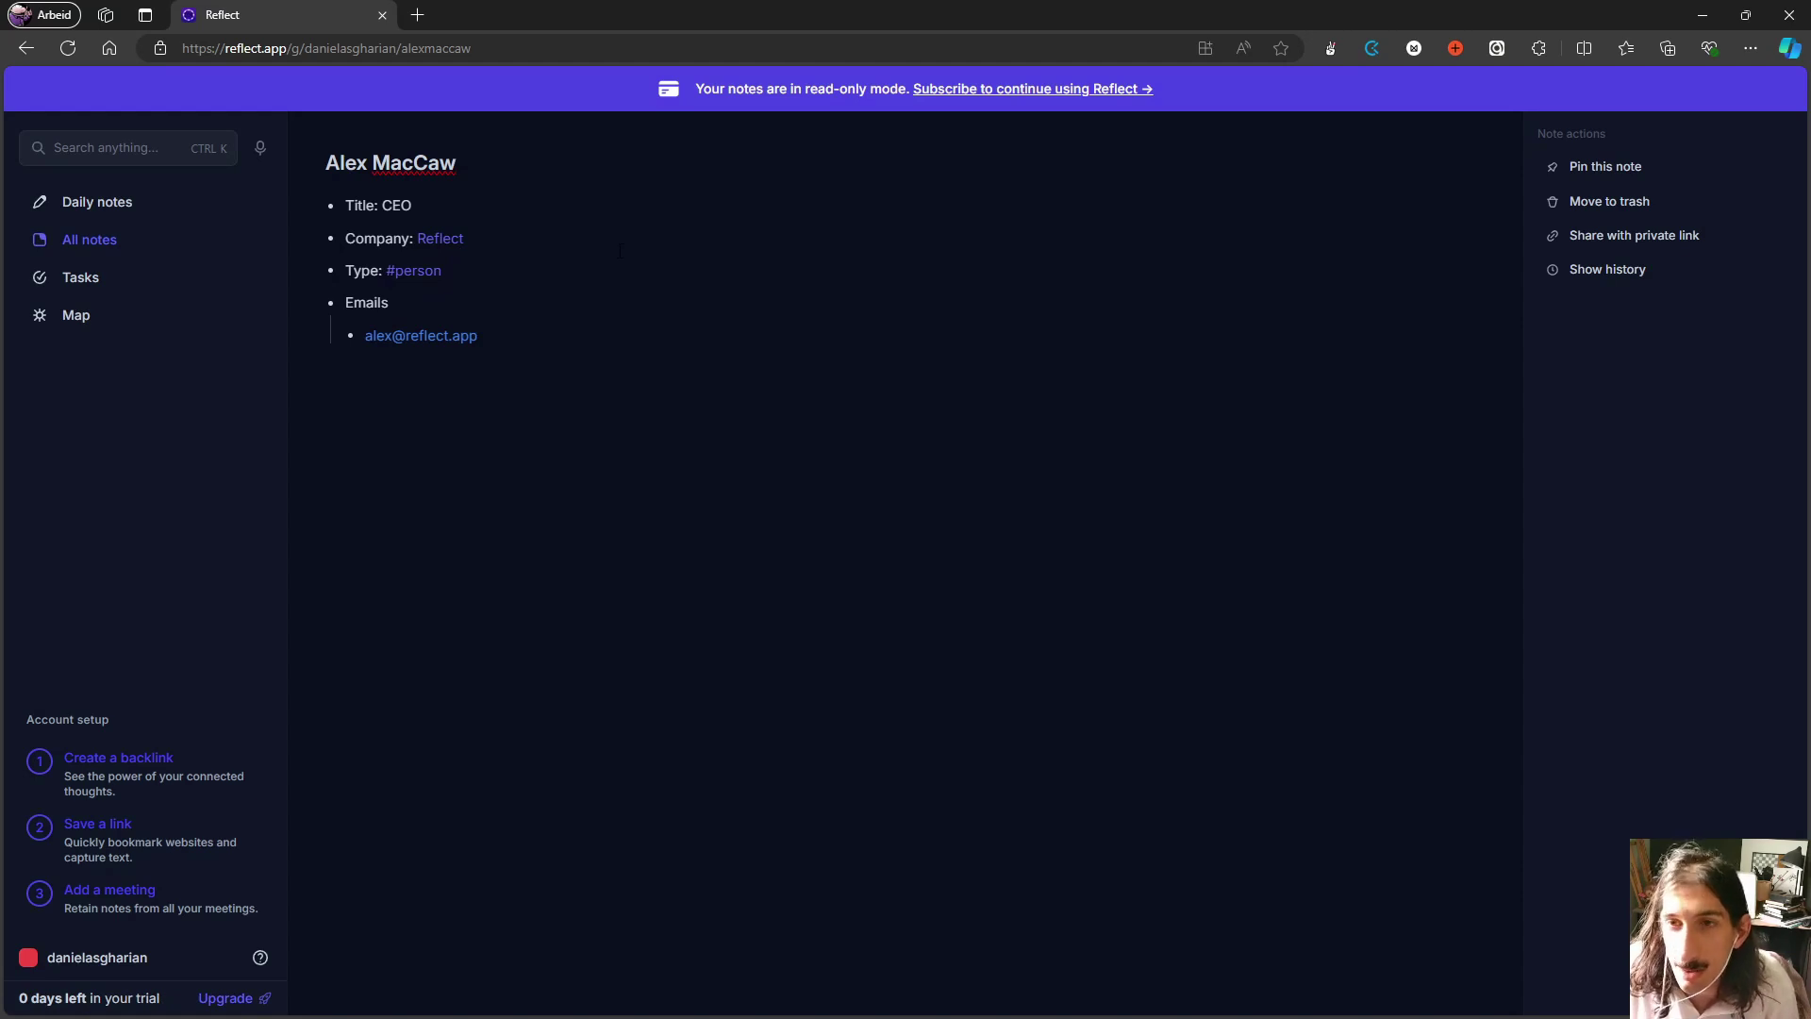
key("alt+Left")
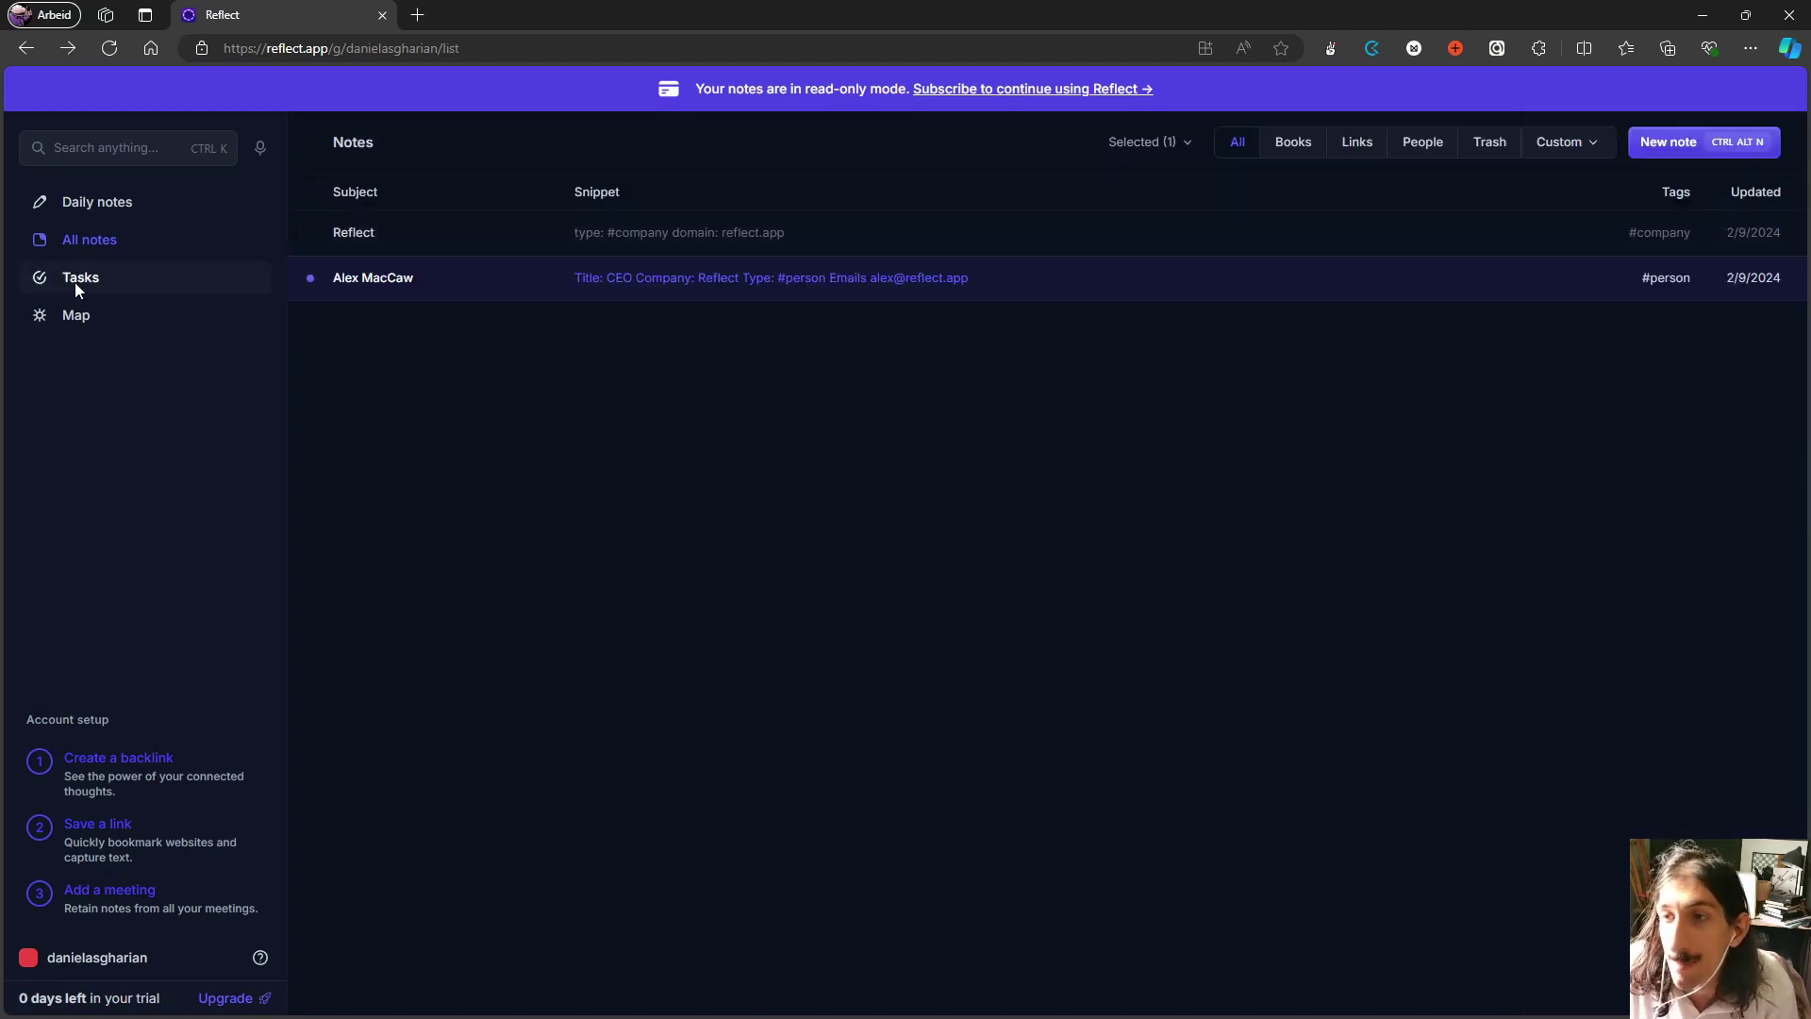
left_click(89, 317)
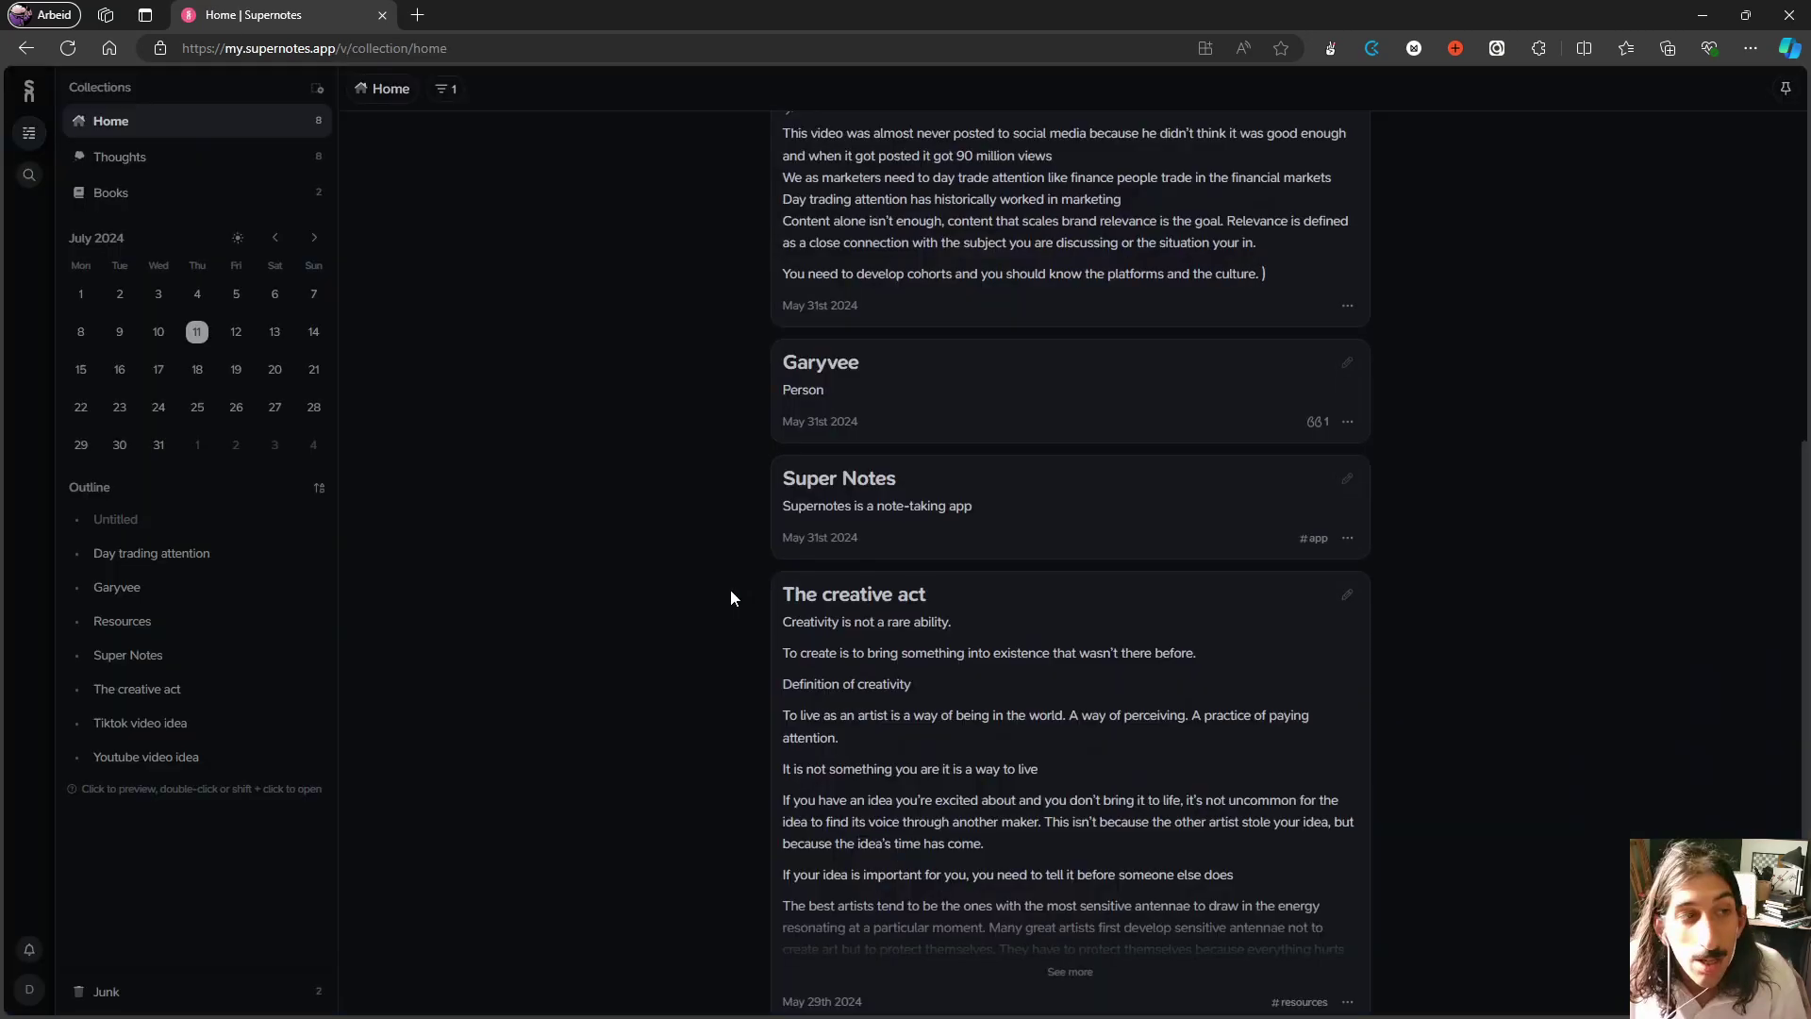
Step: Look through the cards of the Home collection in Supernotes
scroll(776, 600, "up", 15)
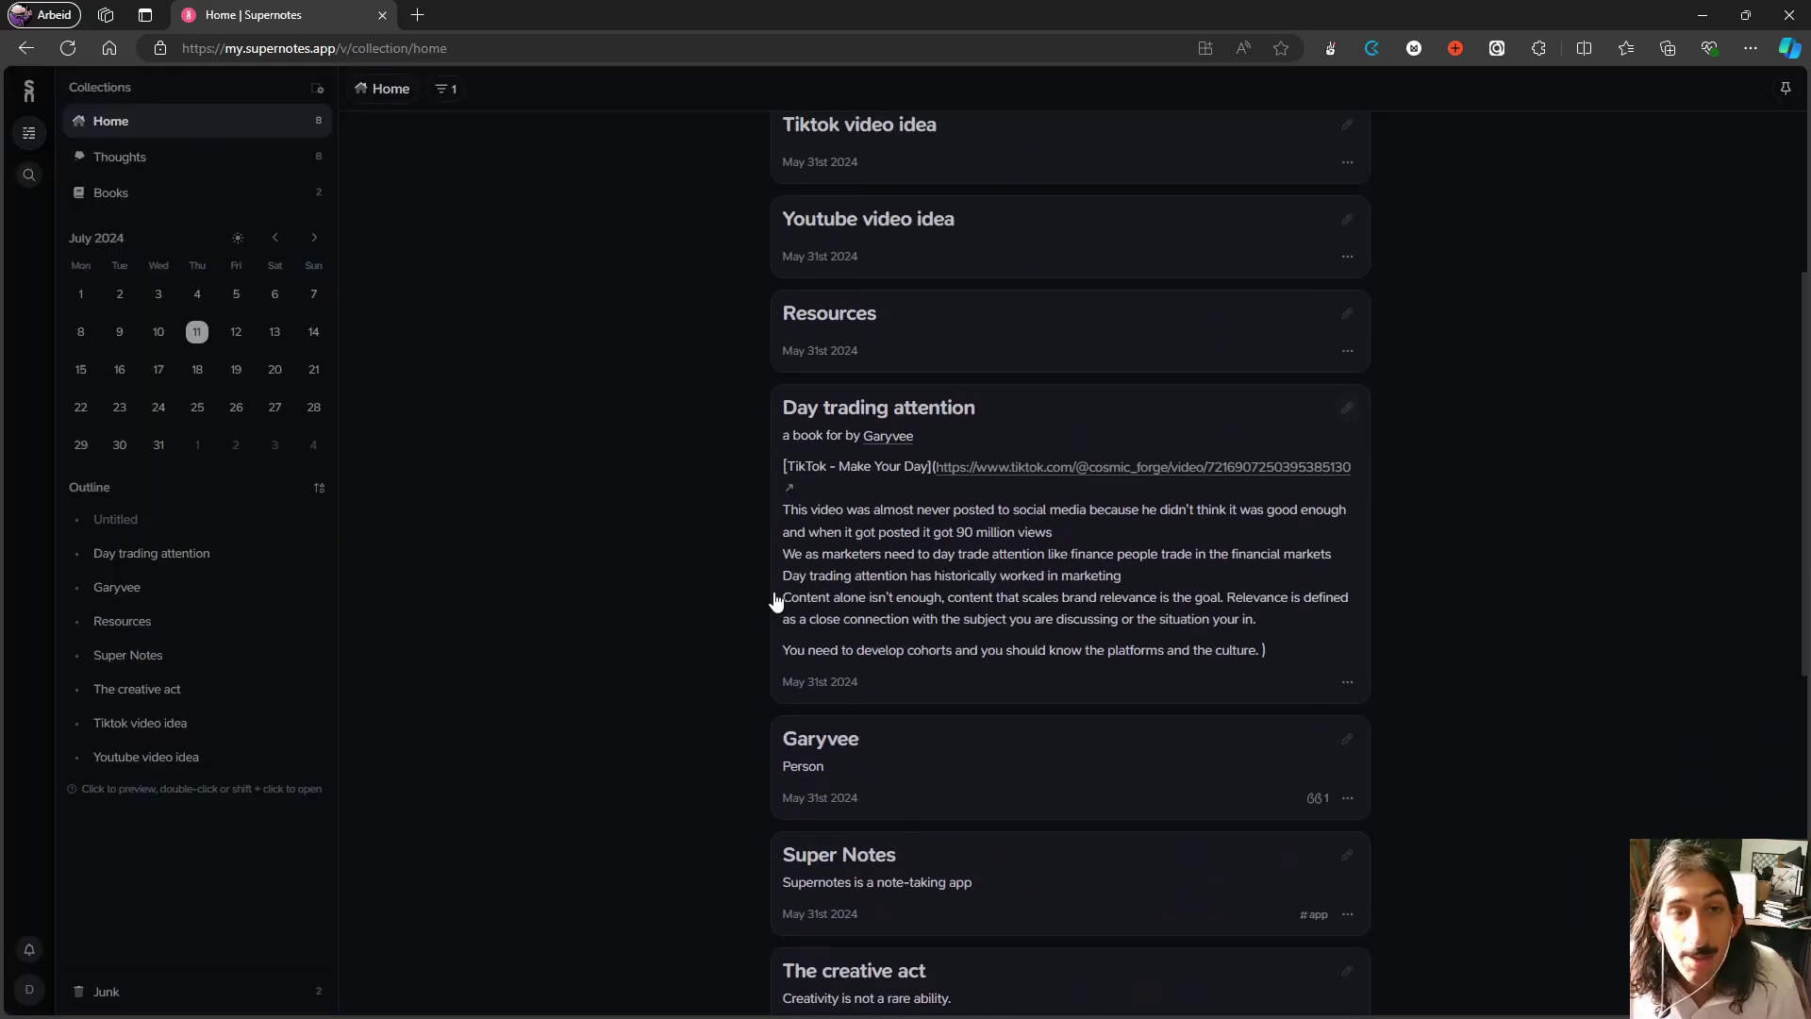
scroll(775, 600, "up", 2)
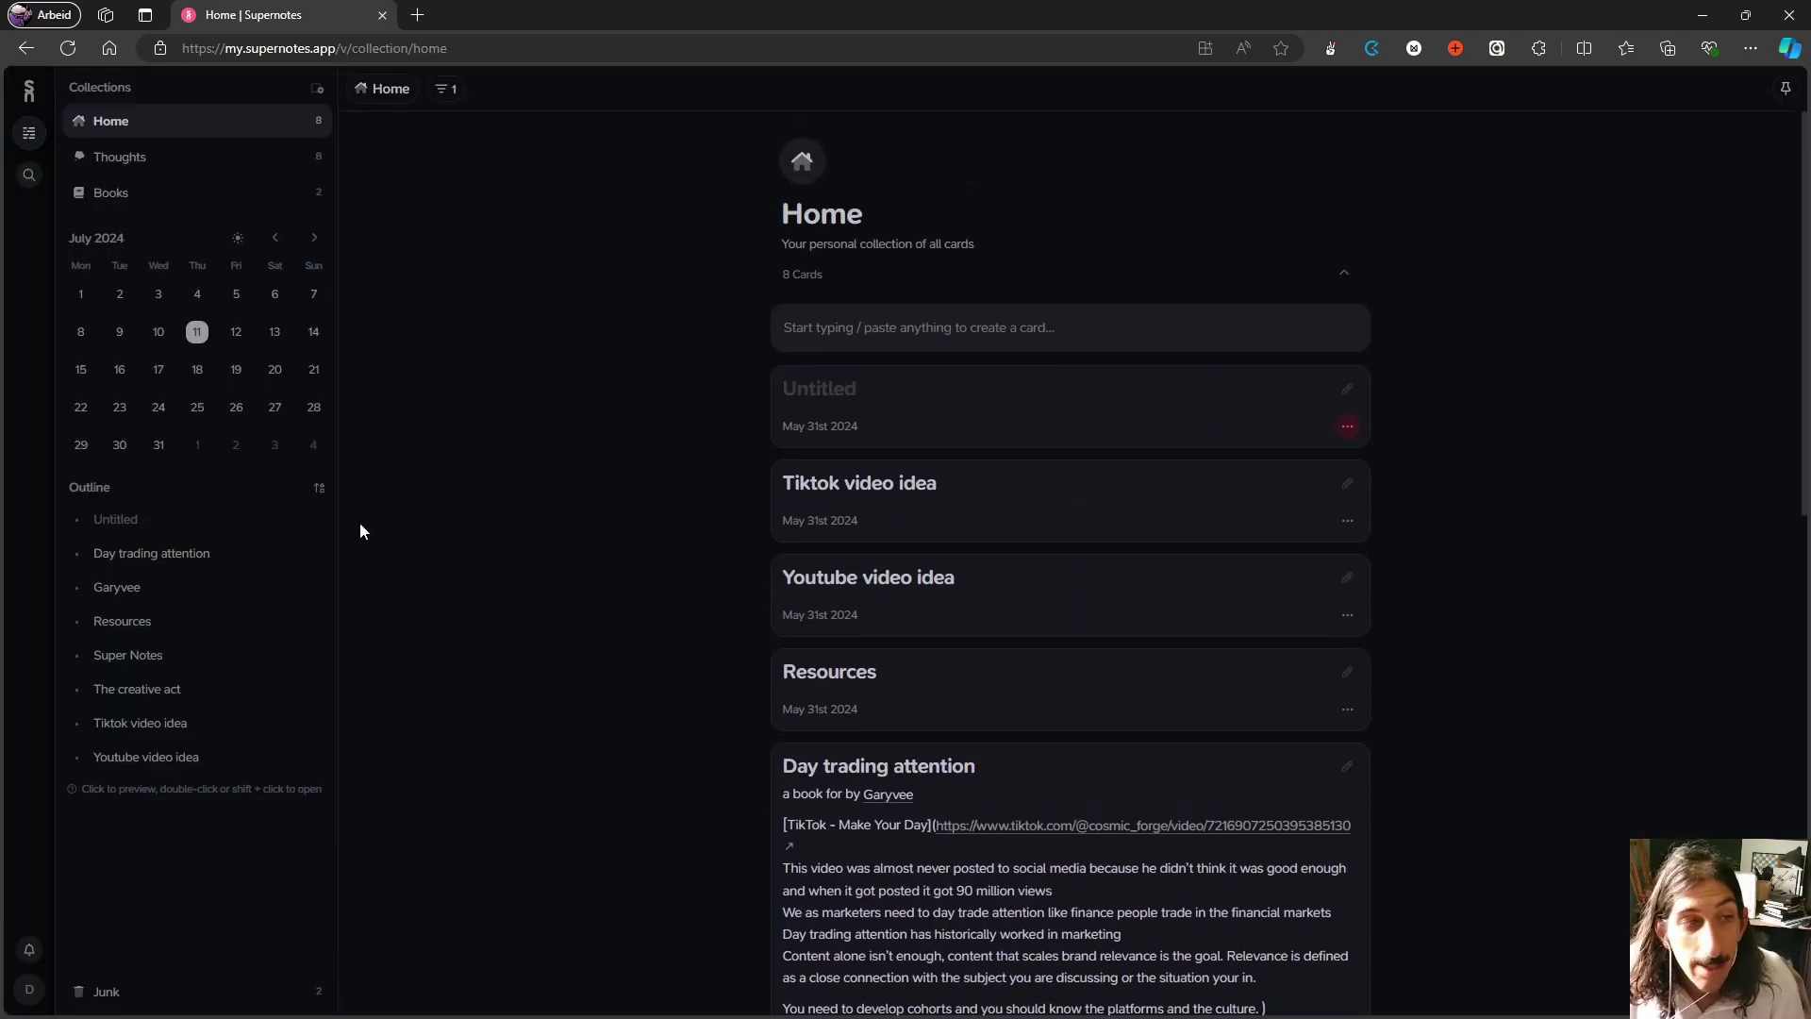
scroll(1003, 598, "down", 10)
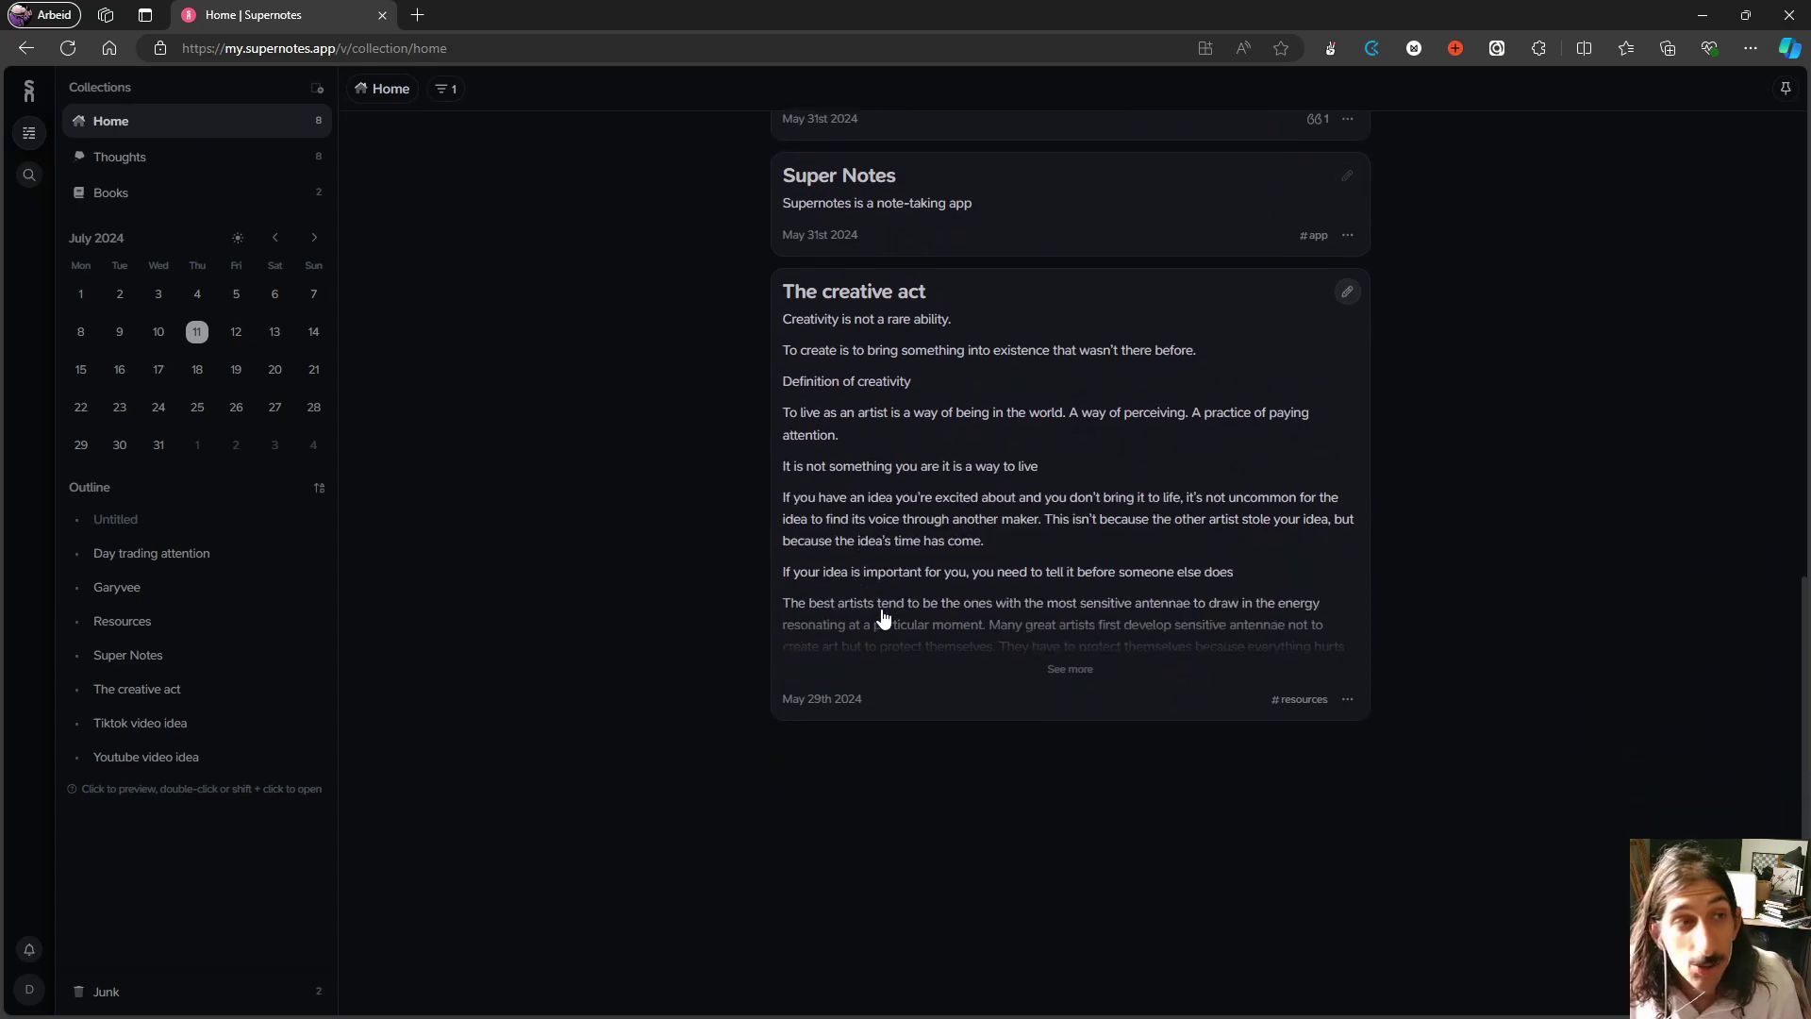
Step: Title the untitled card in the Thoughts collection "ejfk" and insert a link to the Day trading attention card
left_click(223, 162)
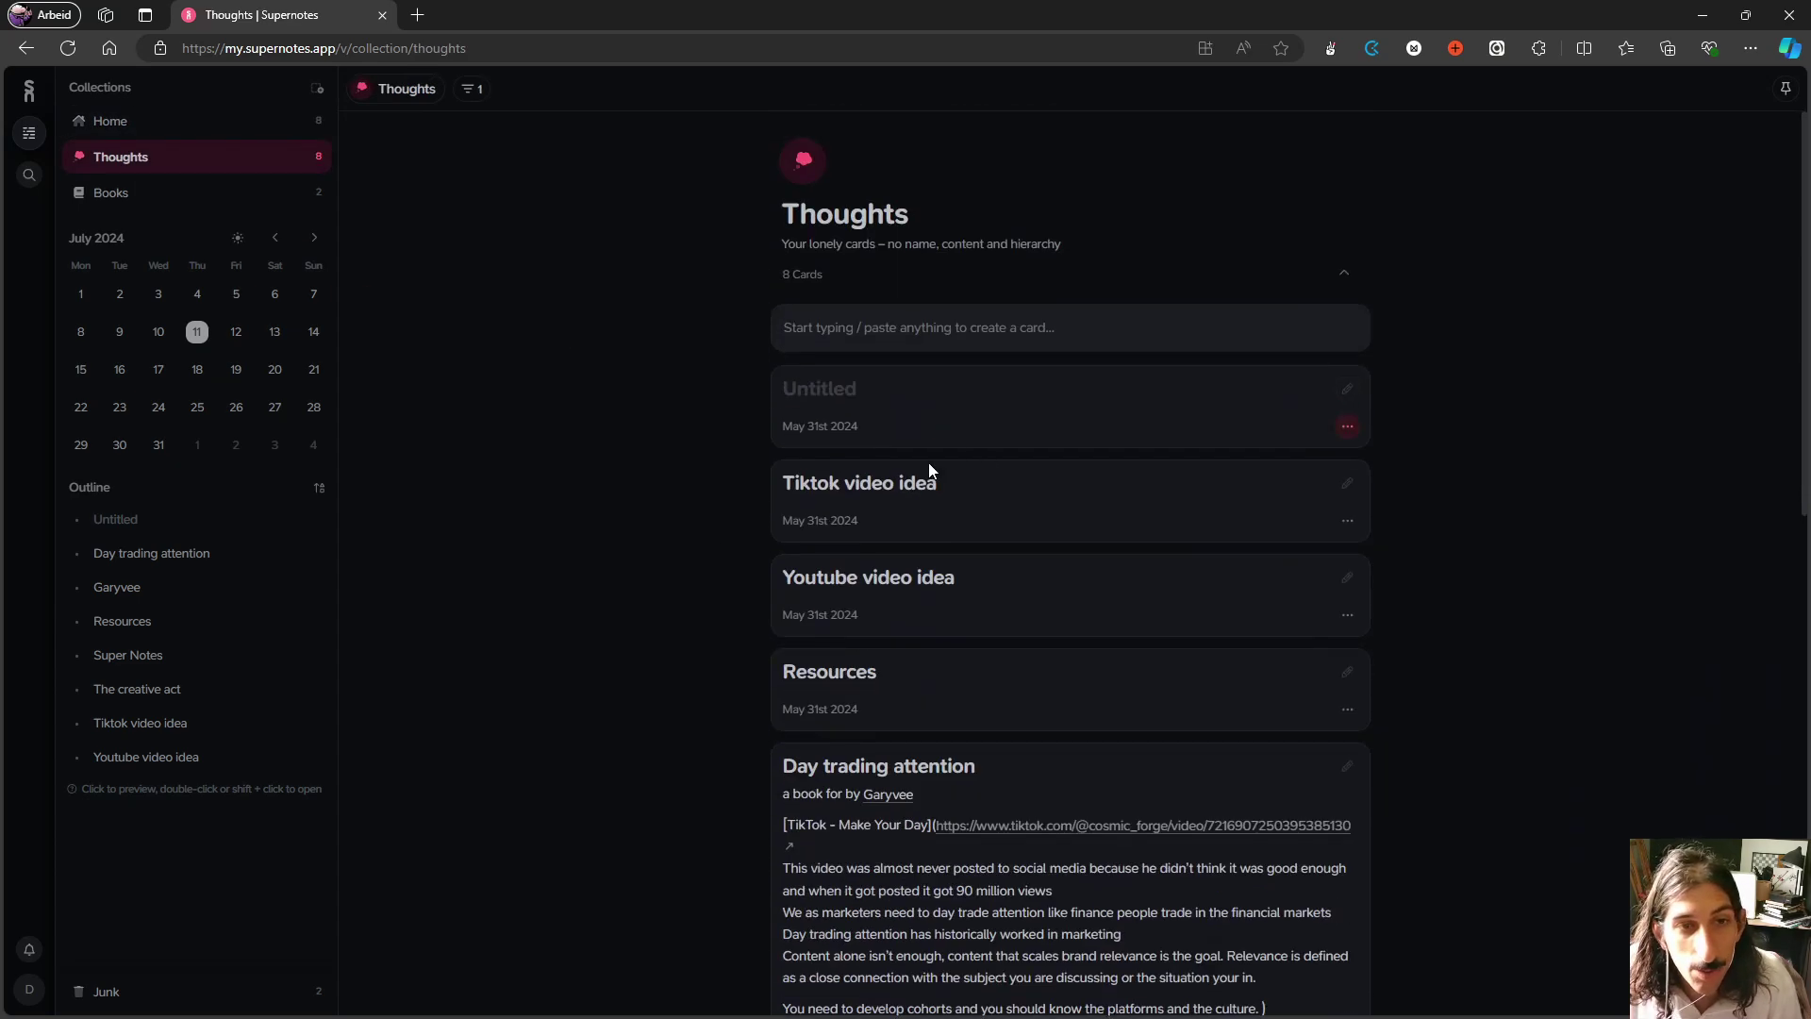
left_click(895, 387)
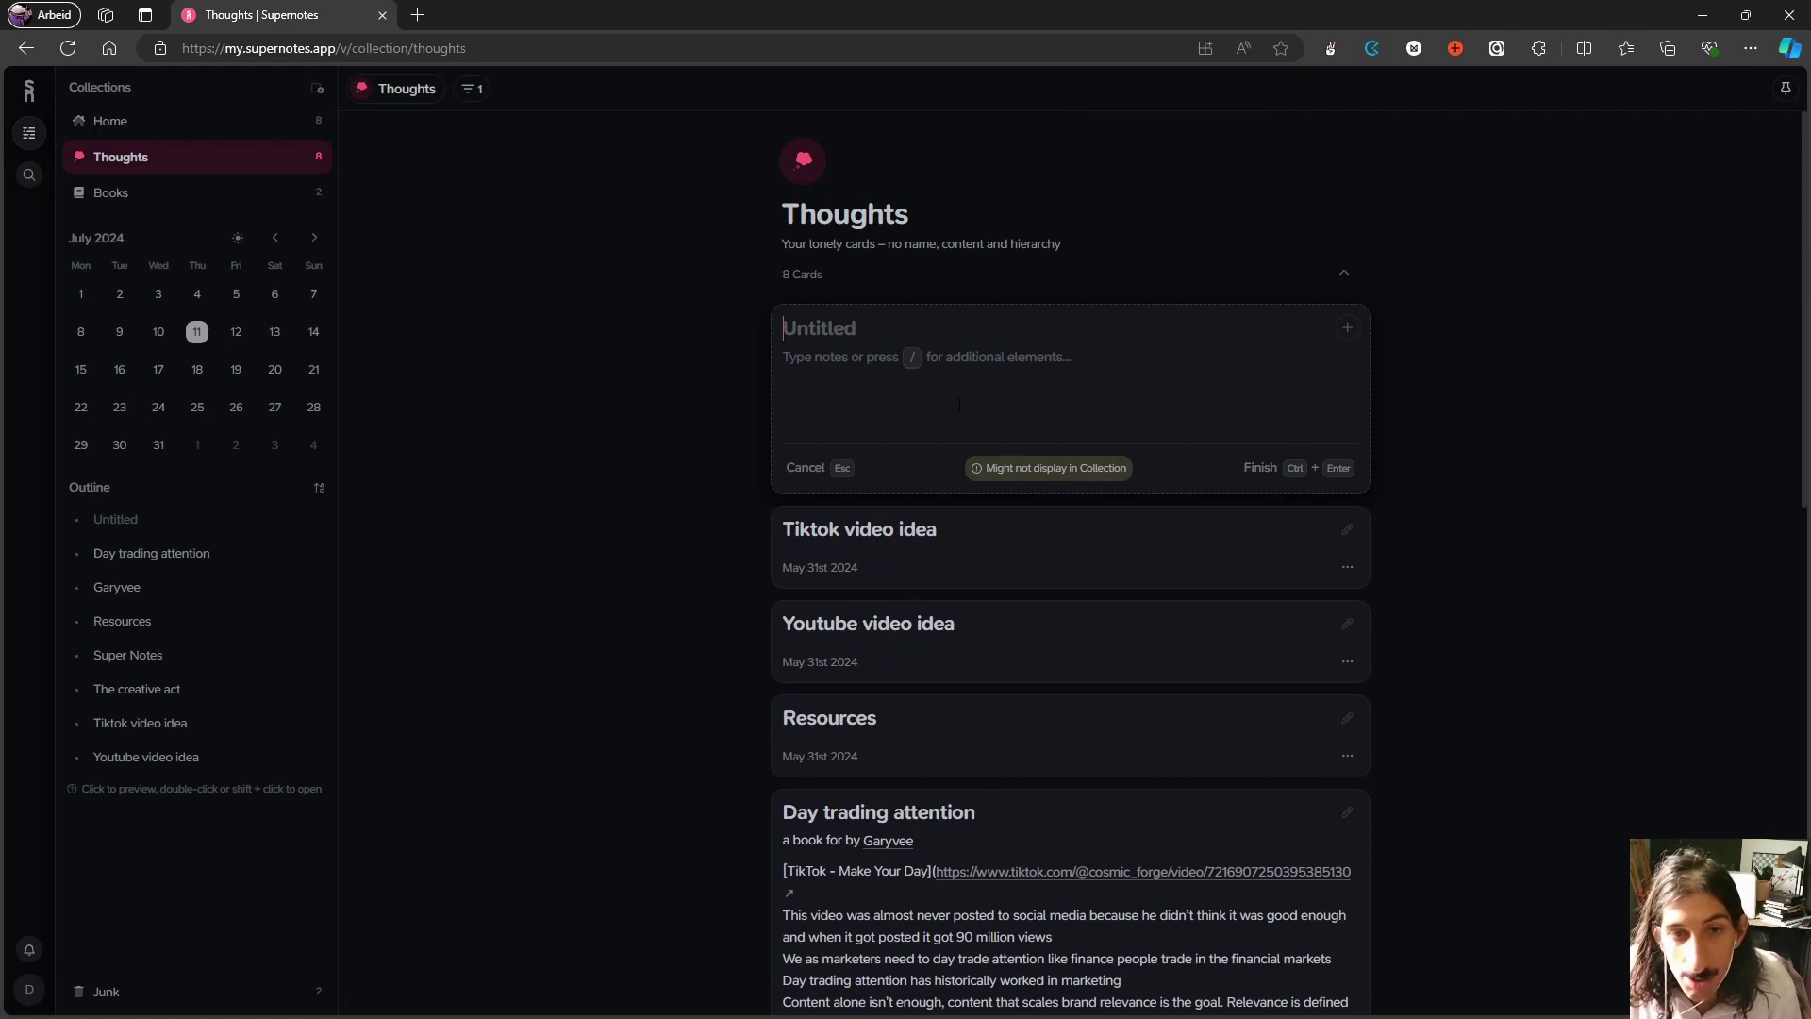
type("ejfk ")
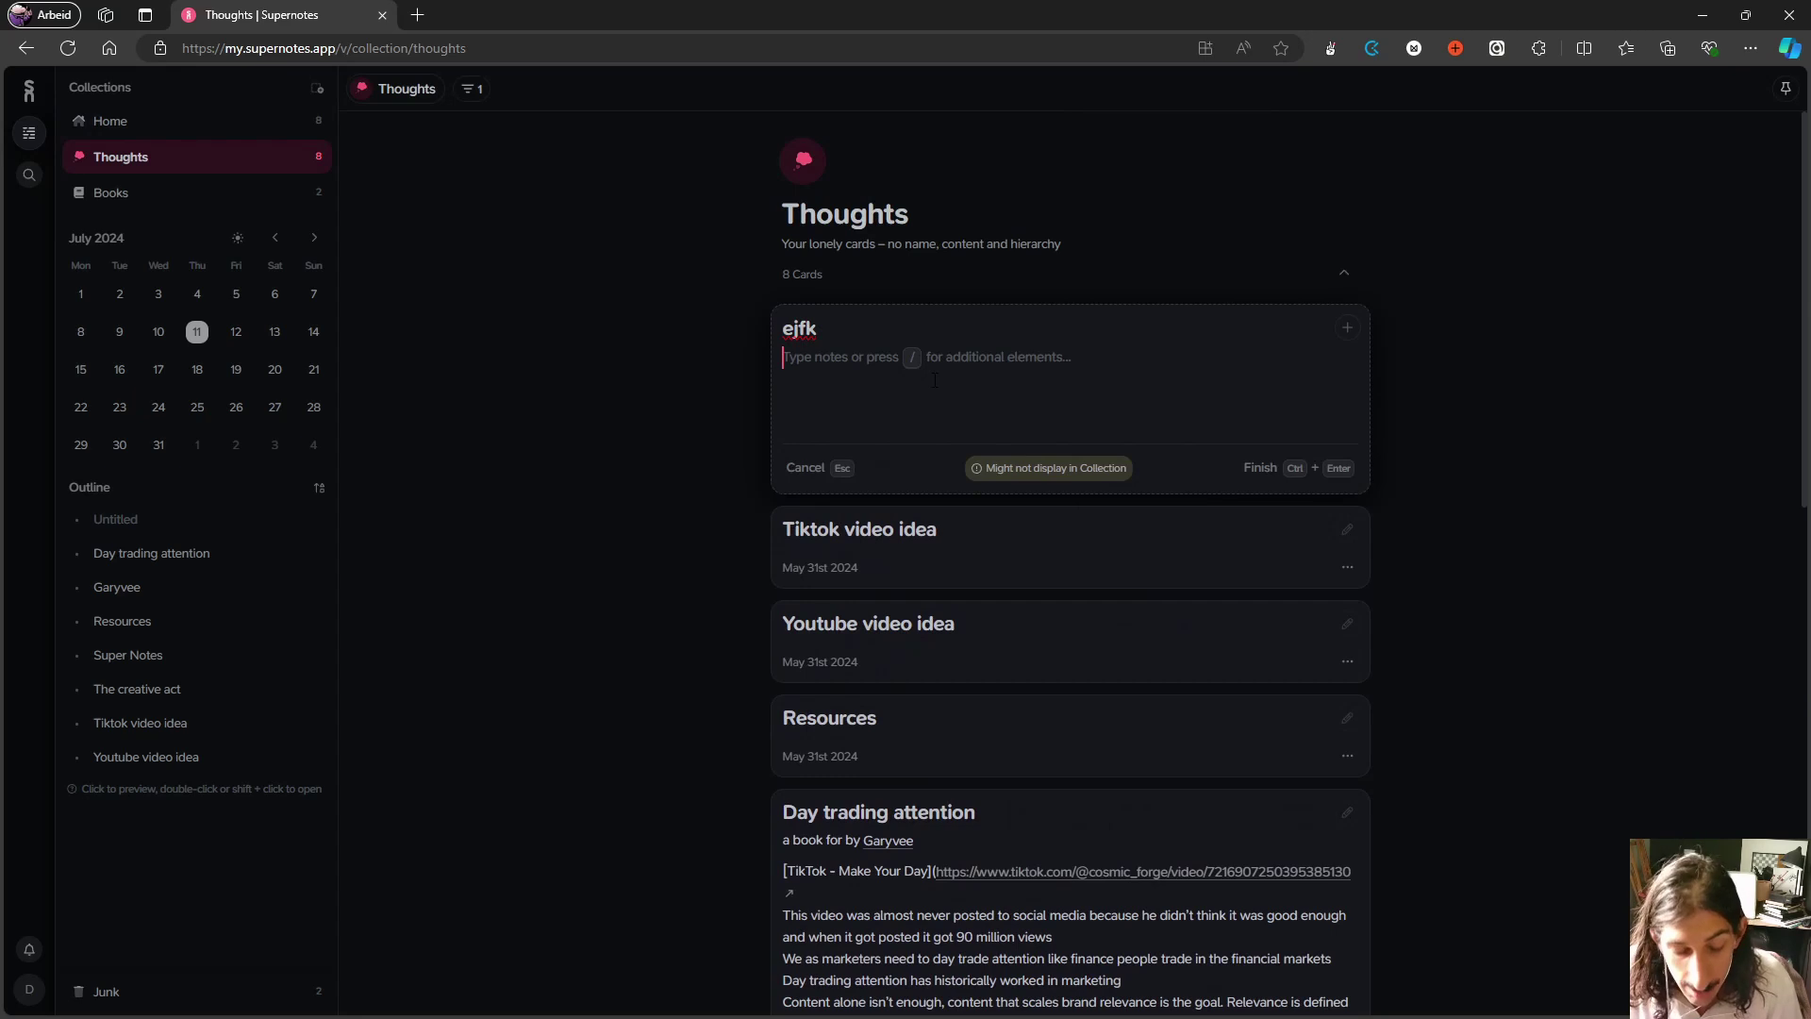
type("[[")
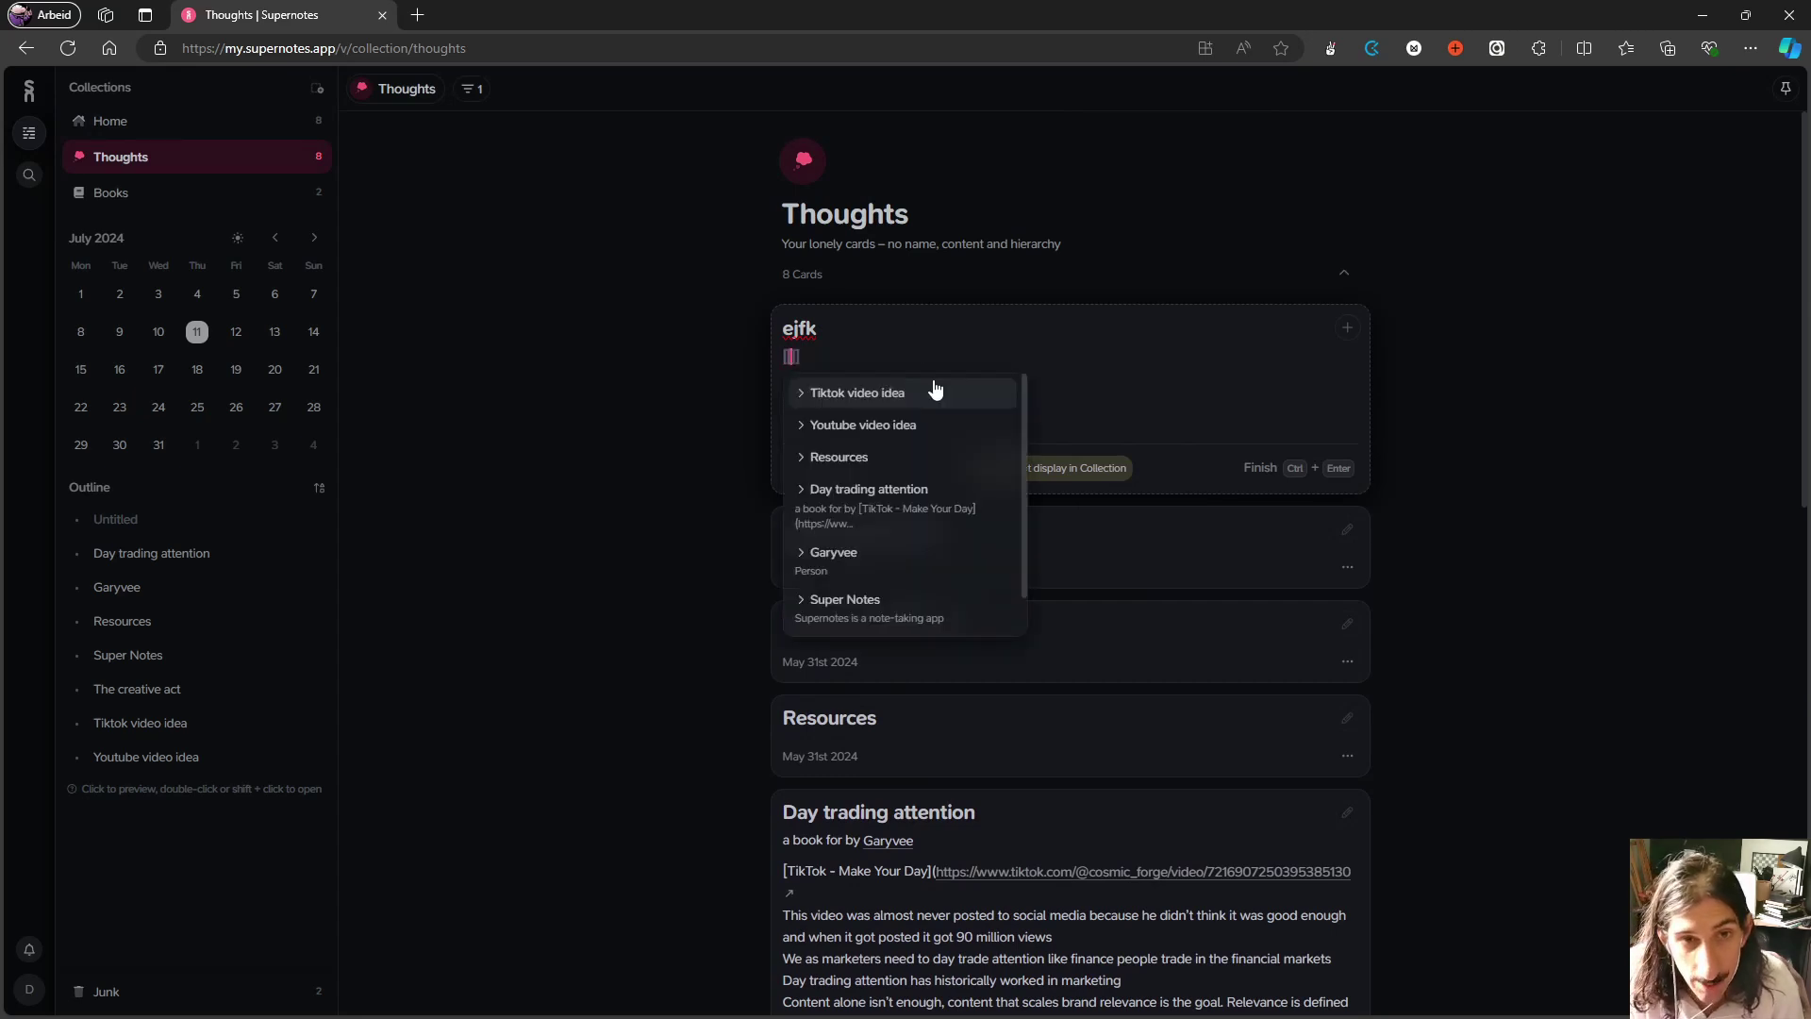
key("Down")
key("Down")
key("Down")
key("Down")
key("Up")
key("Return")
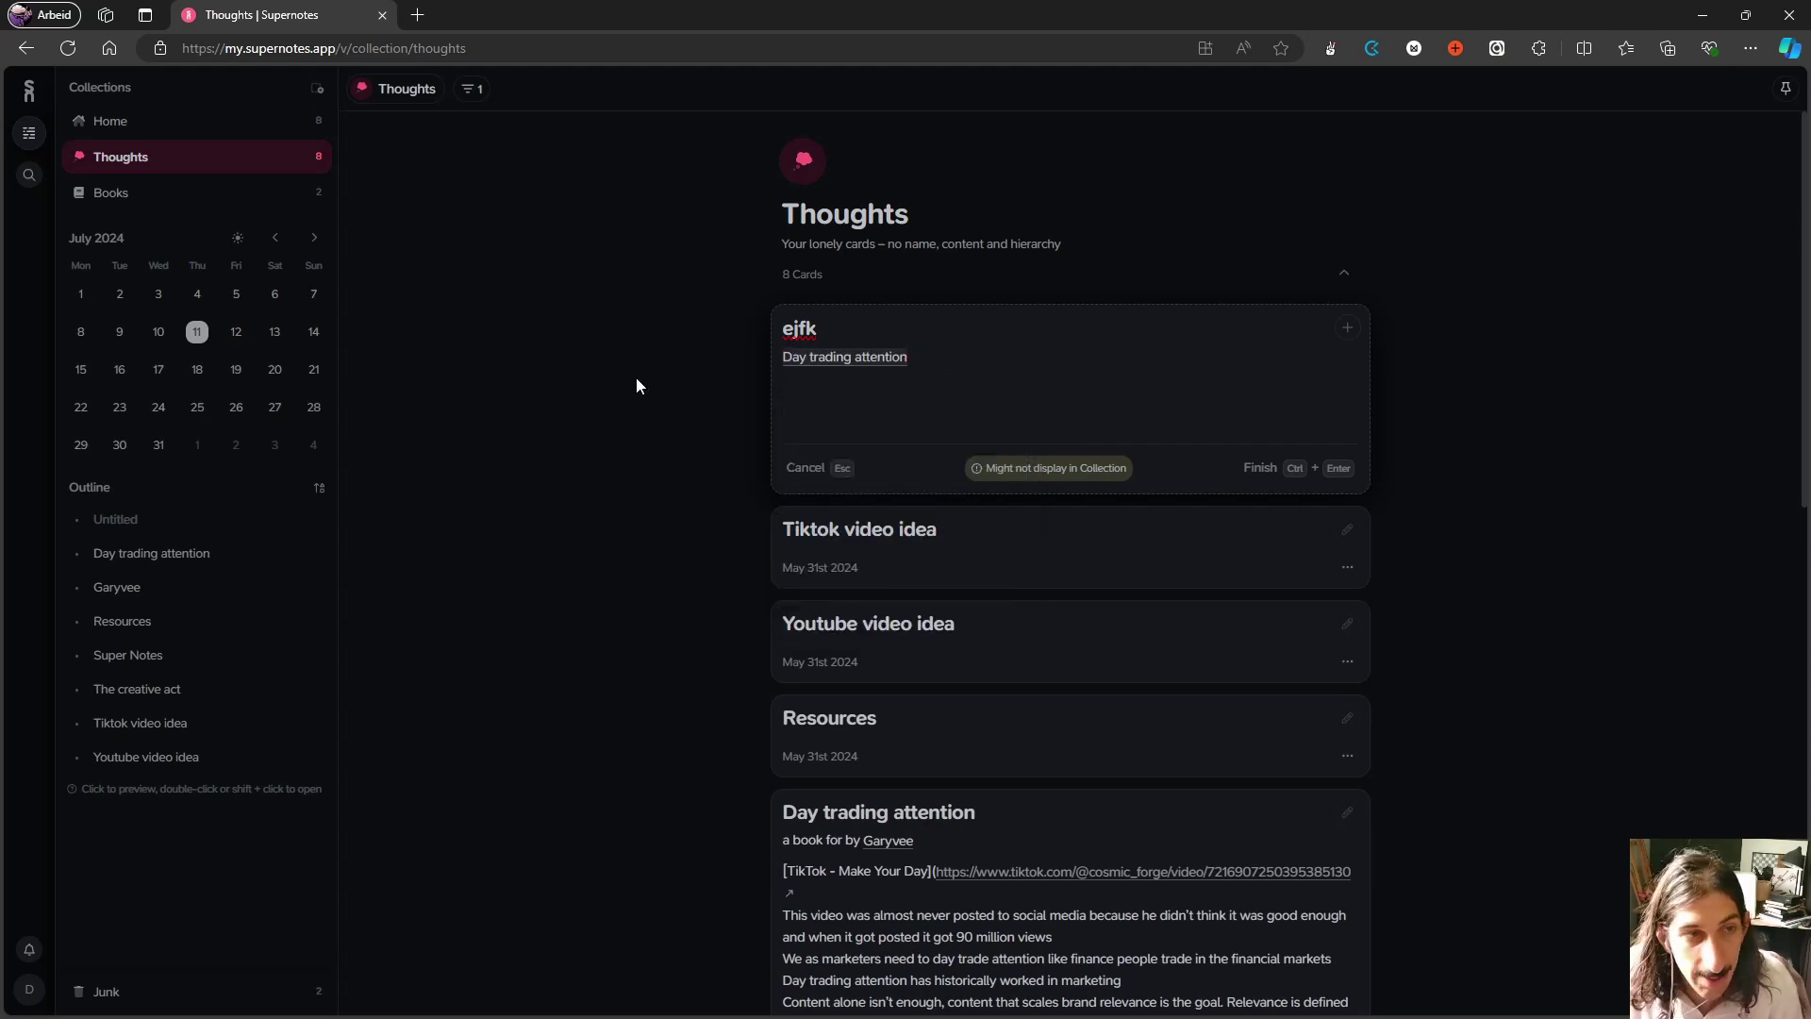
Step: Delete the card link and the title "ejfk" from the card being edited
key("ctrl+a")
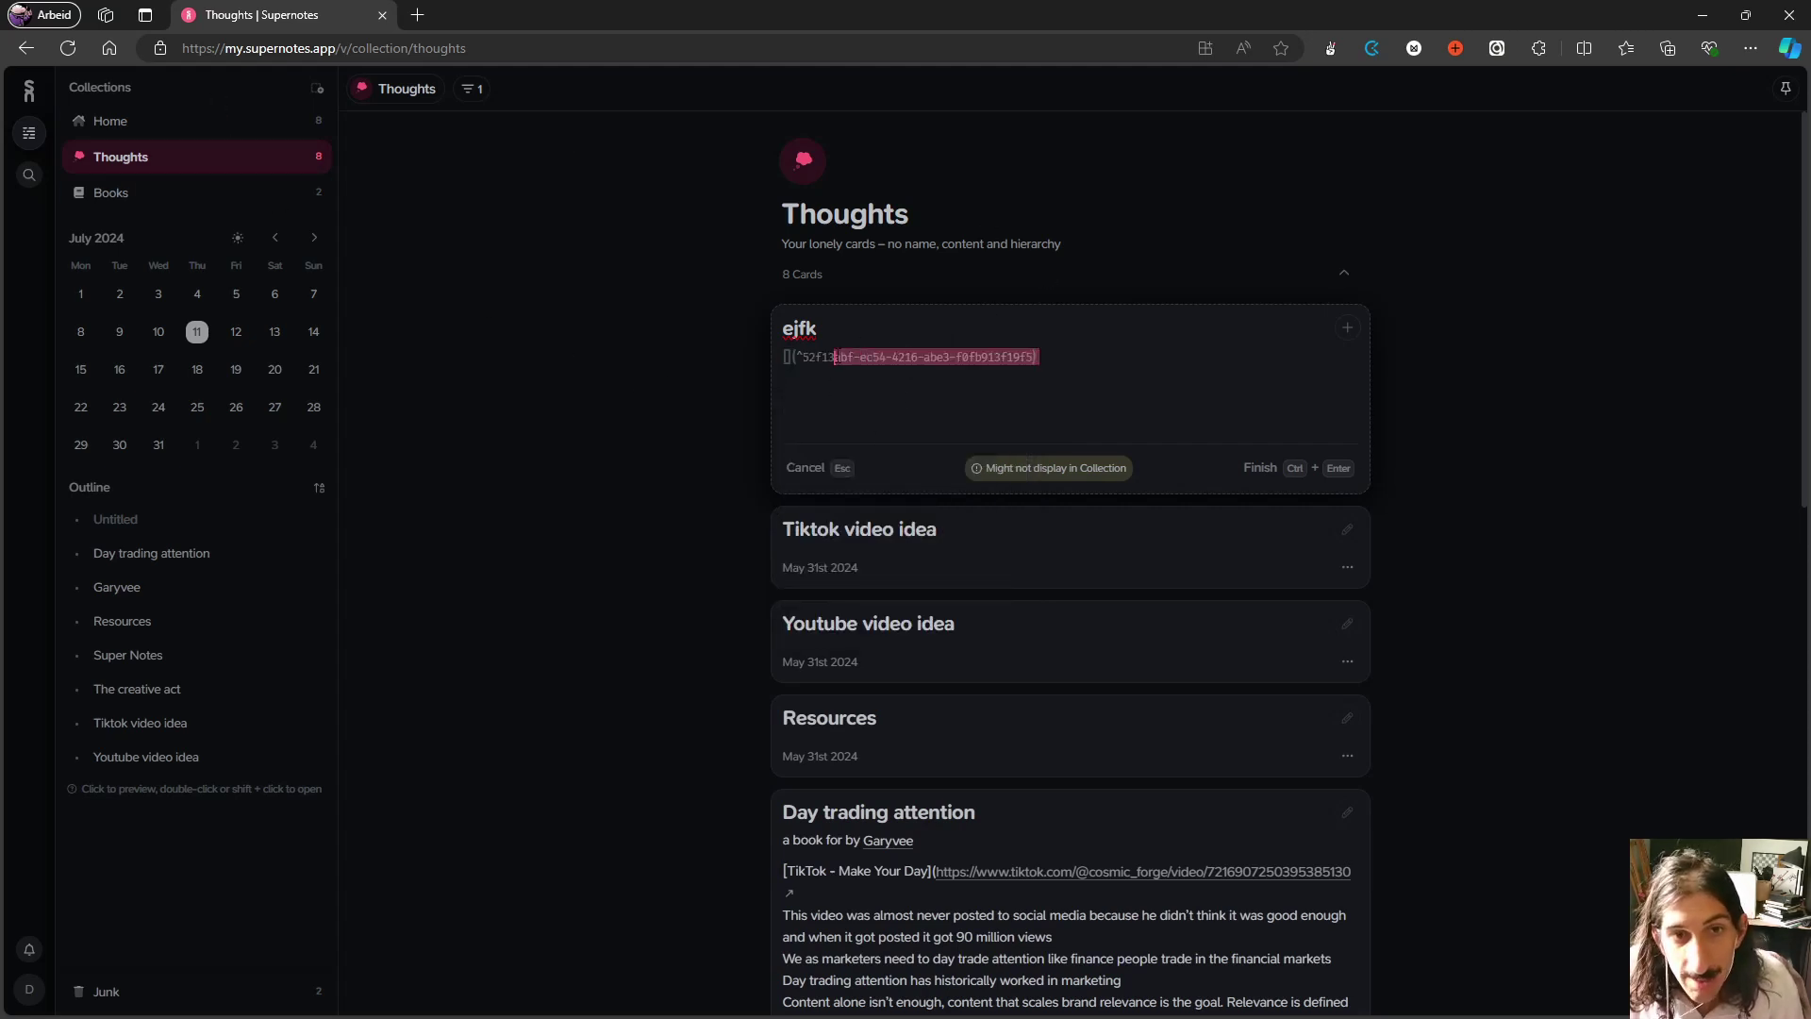
key("BackSpace")
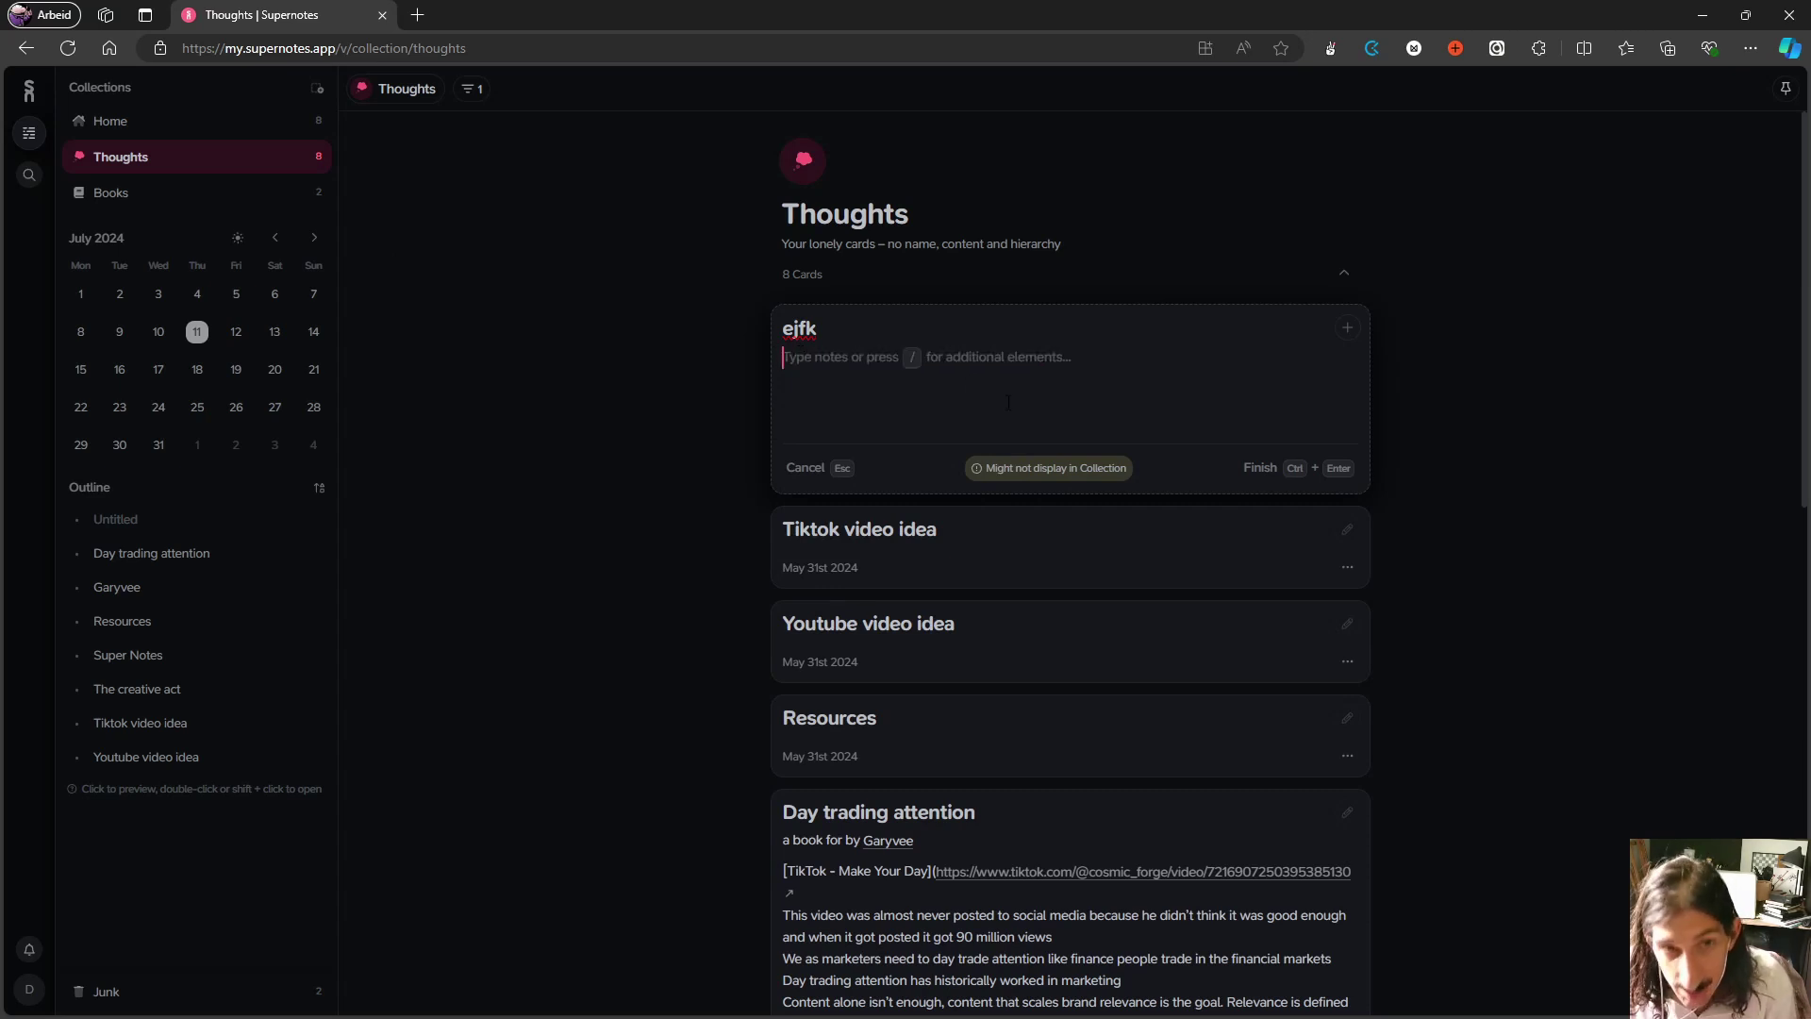
key("ctrl+a")
key("BackSpace")
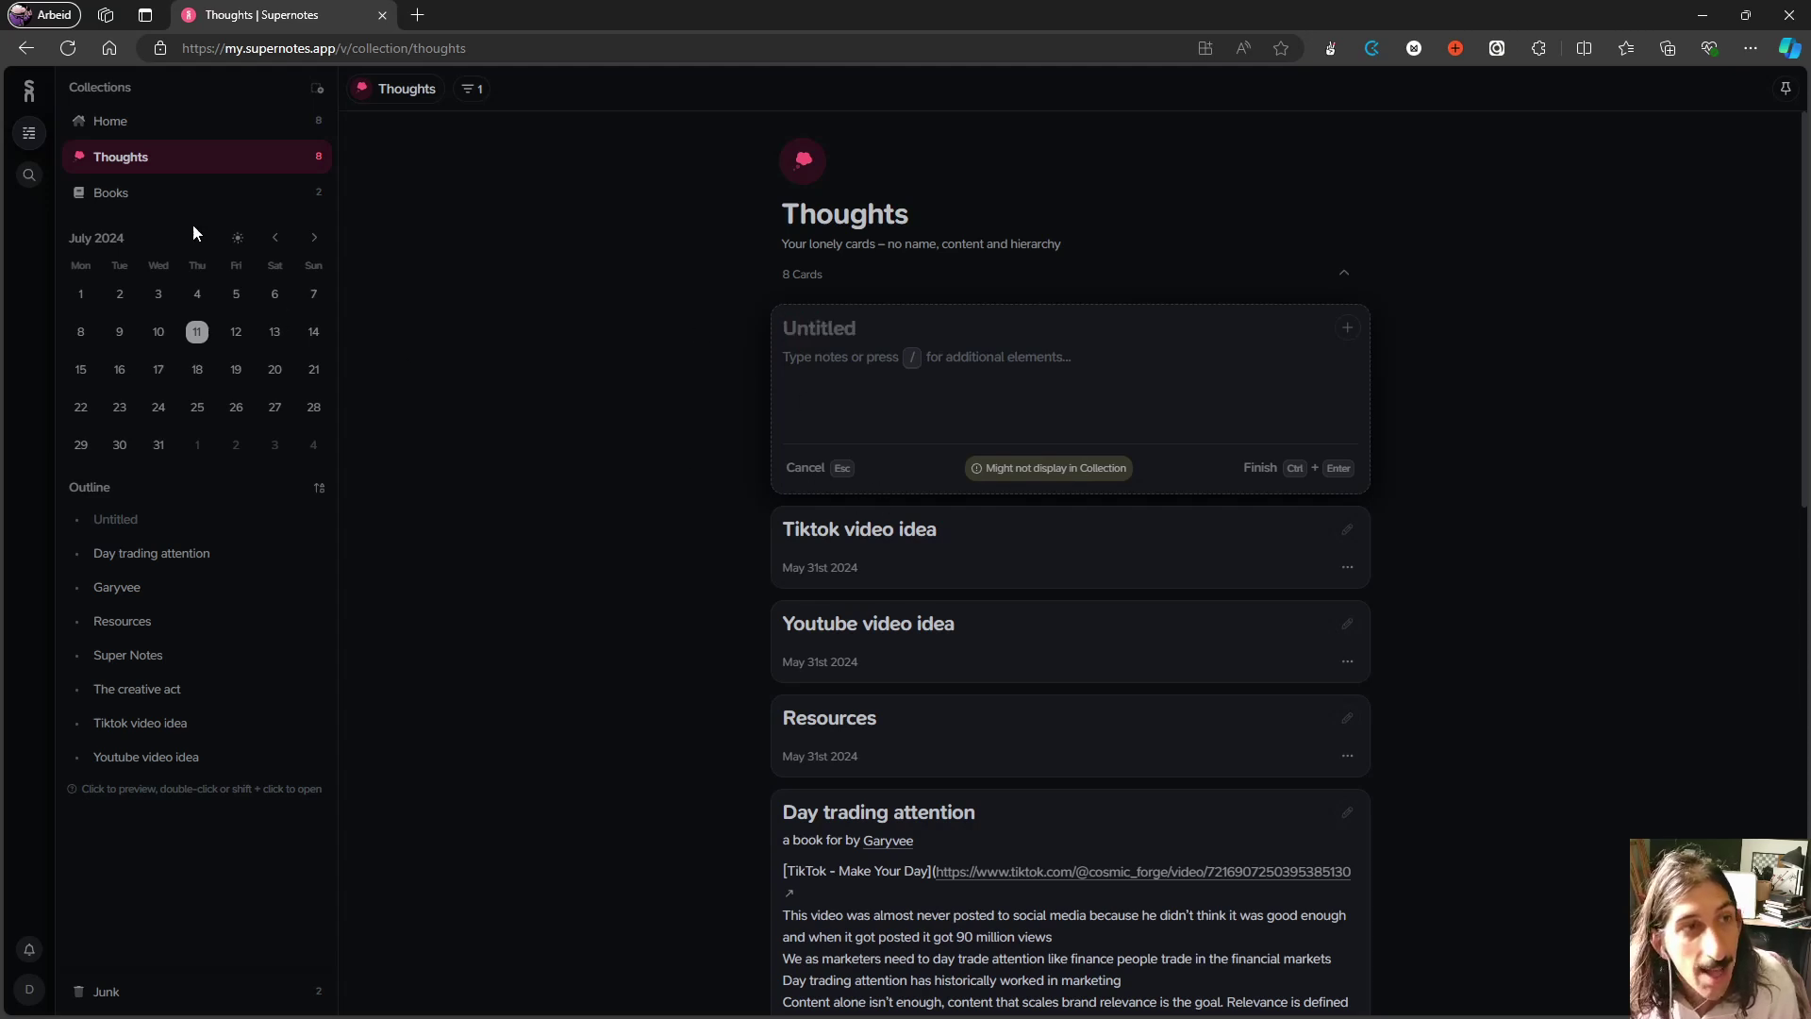
Step: Add a blank line at the end of The creative act card in the Home collection and finish editing it
left_click(151, 123)
scroll(971, 566, "down", 10)
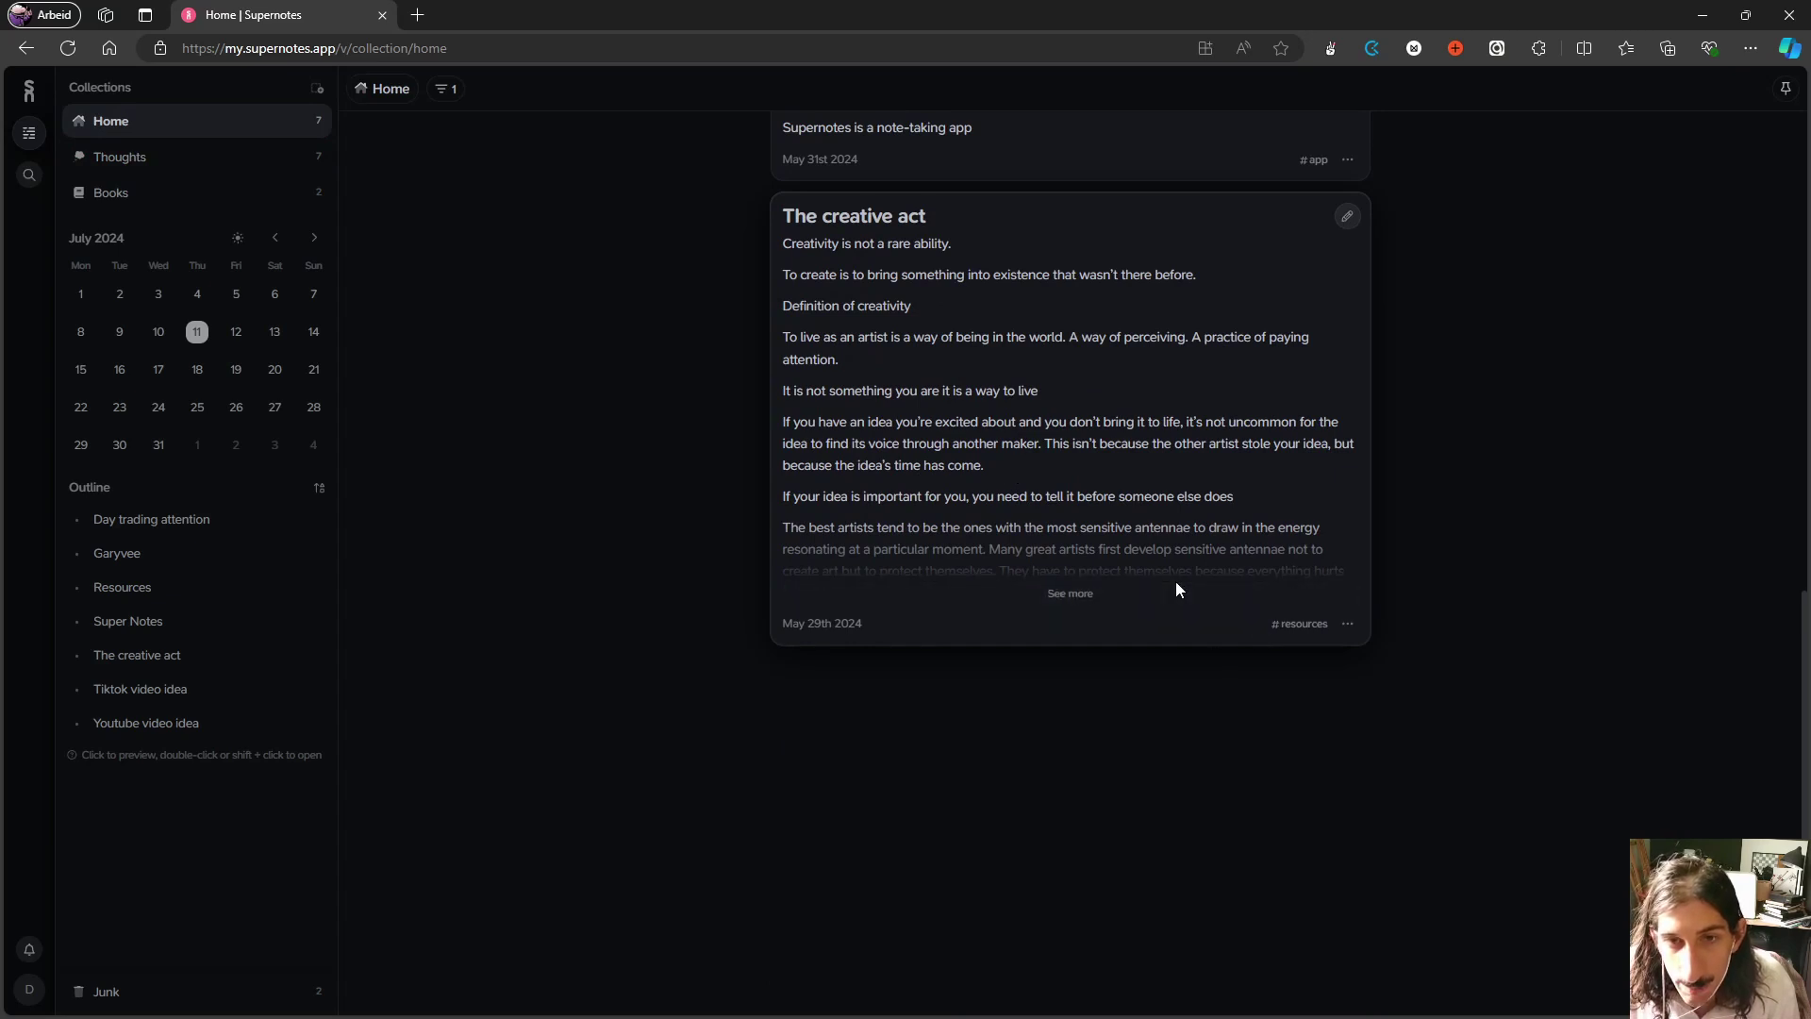
left_click(1349, 220)
scroll(1178, 609, "down", 10)
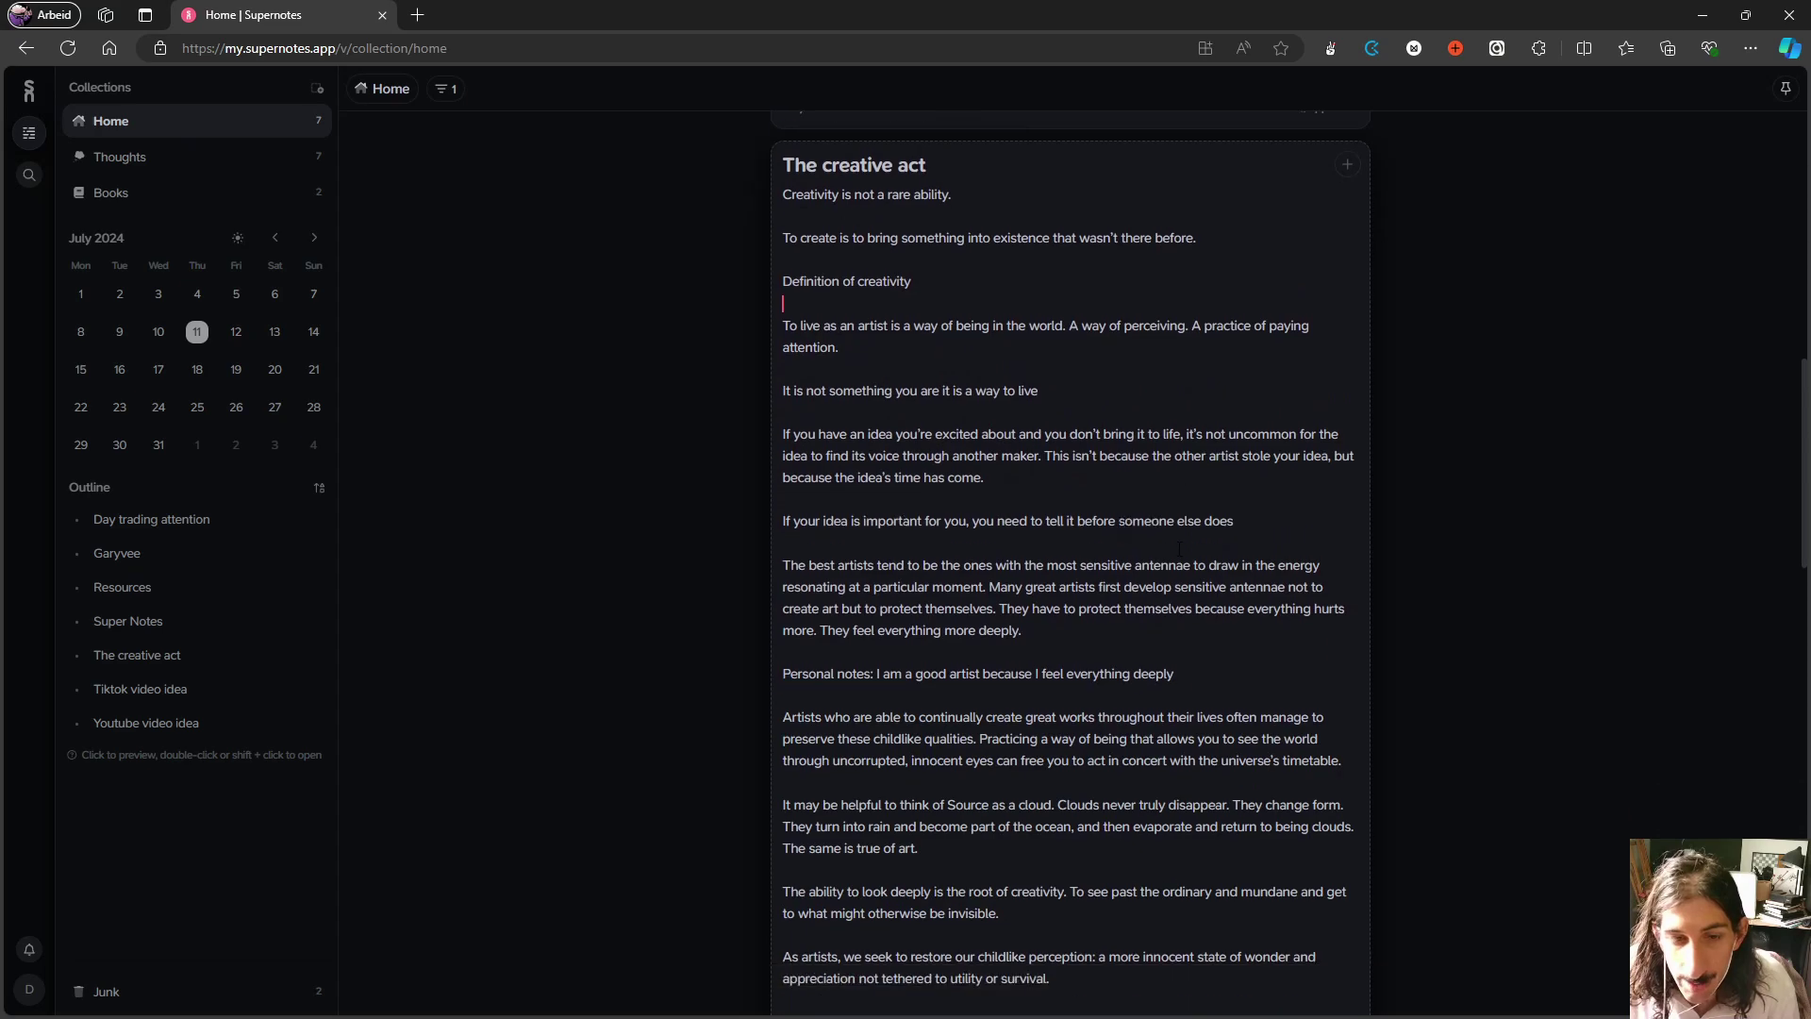
scroll(1177, 609, "down", 12)
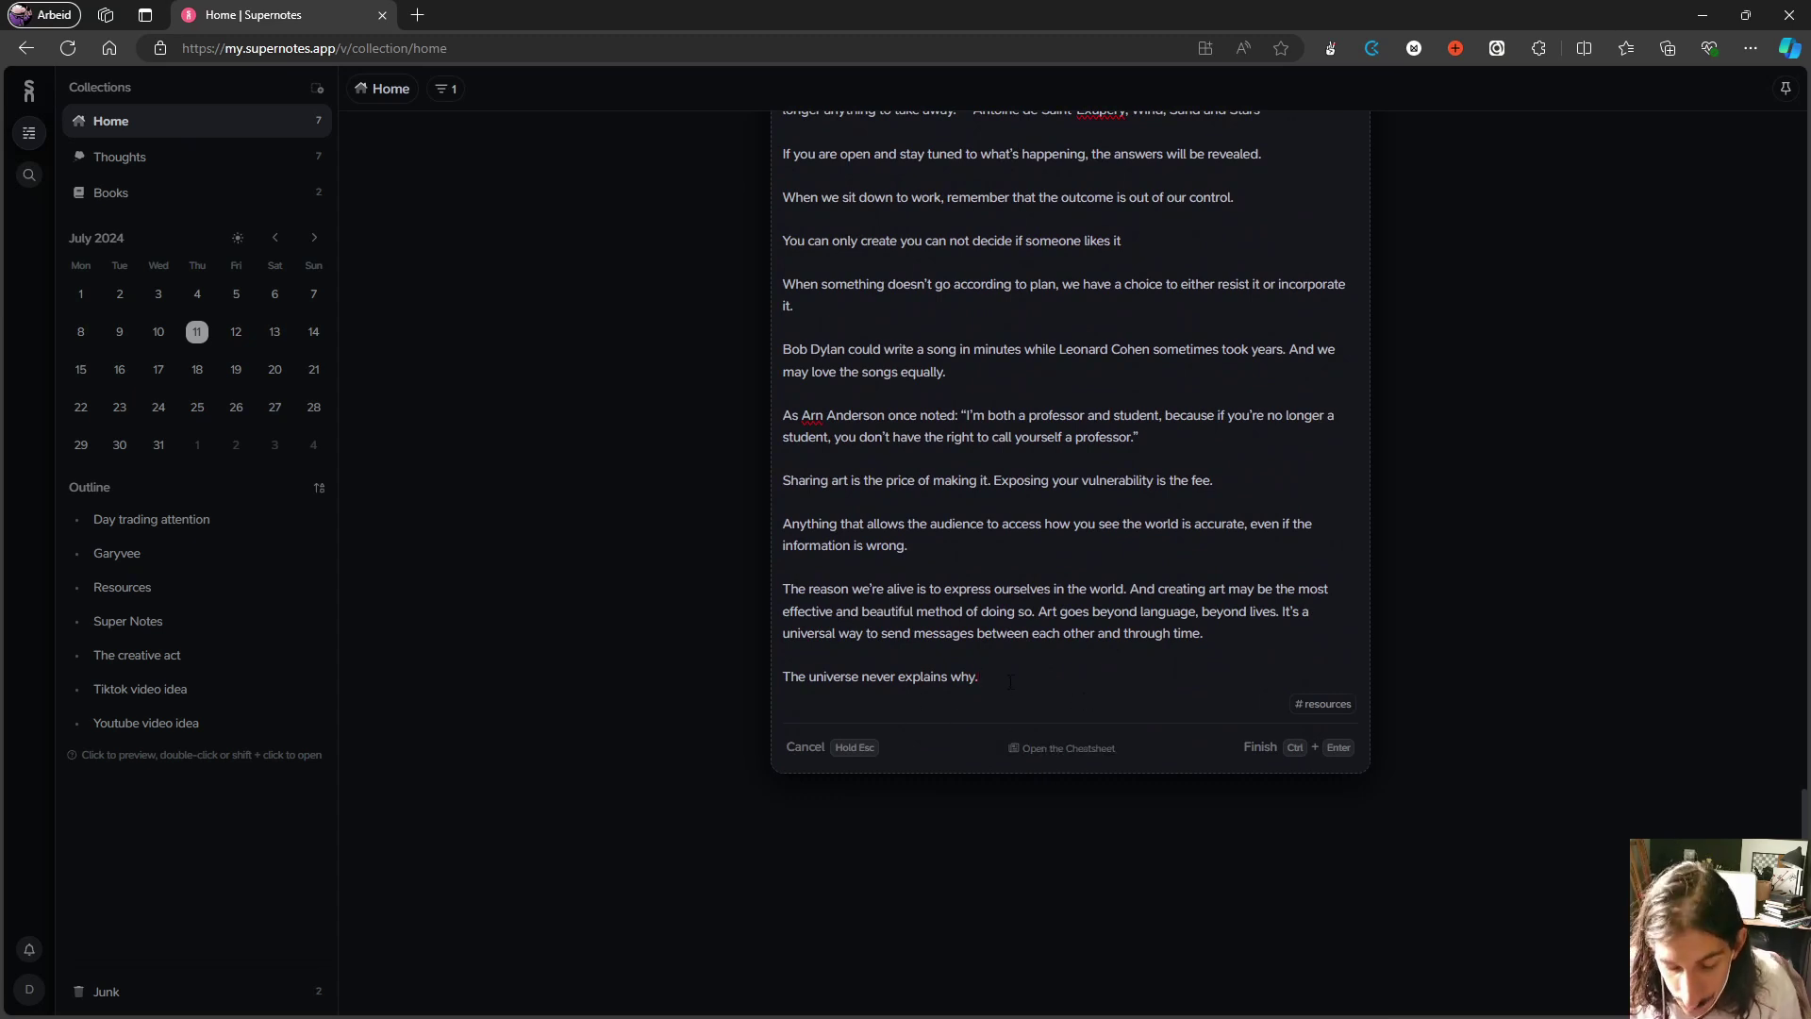
key("Return")
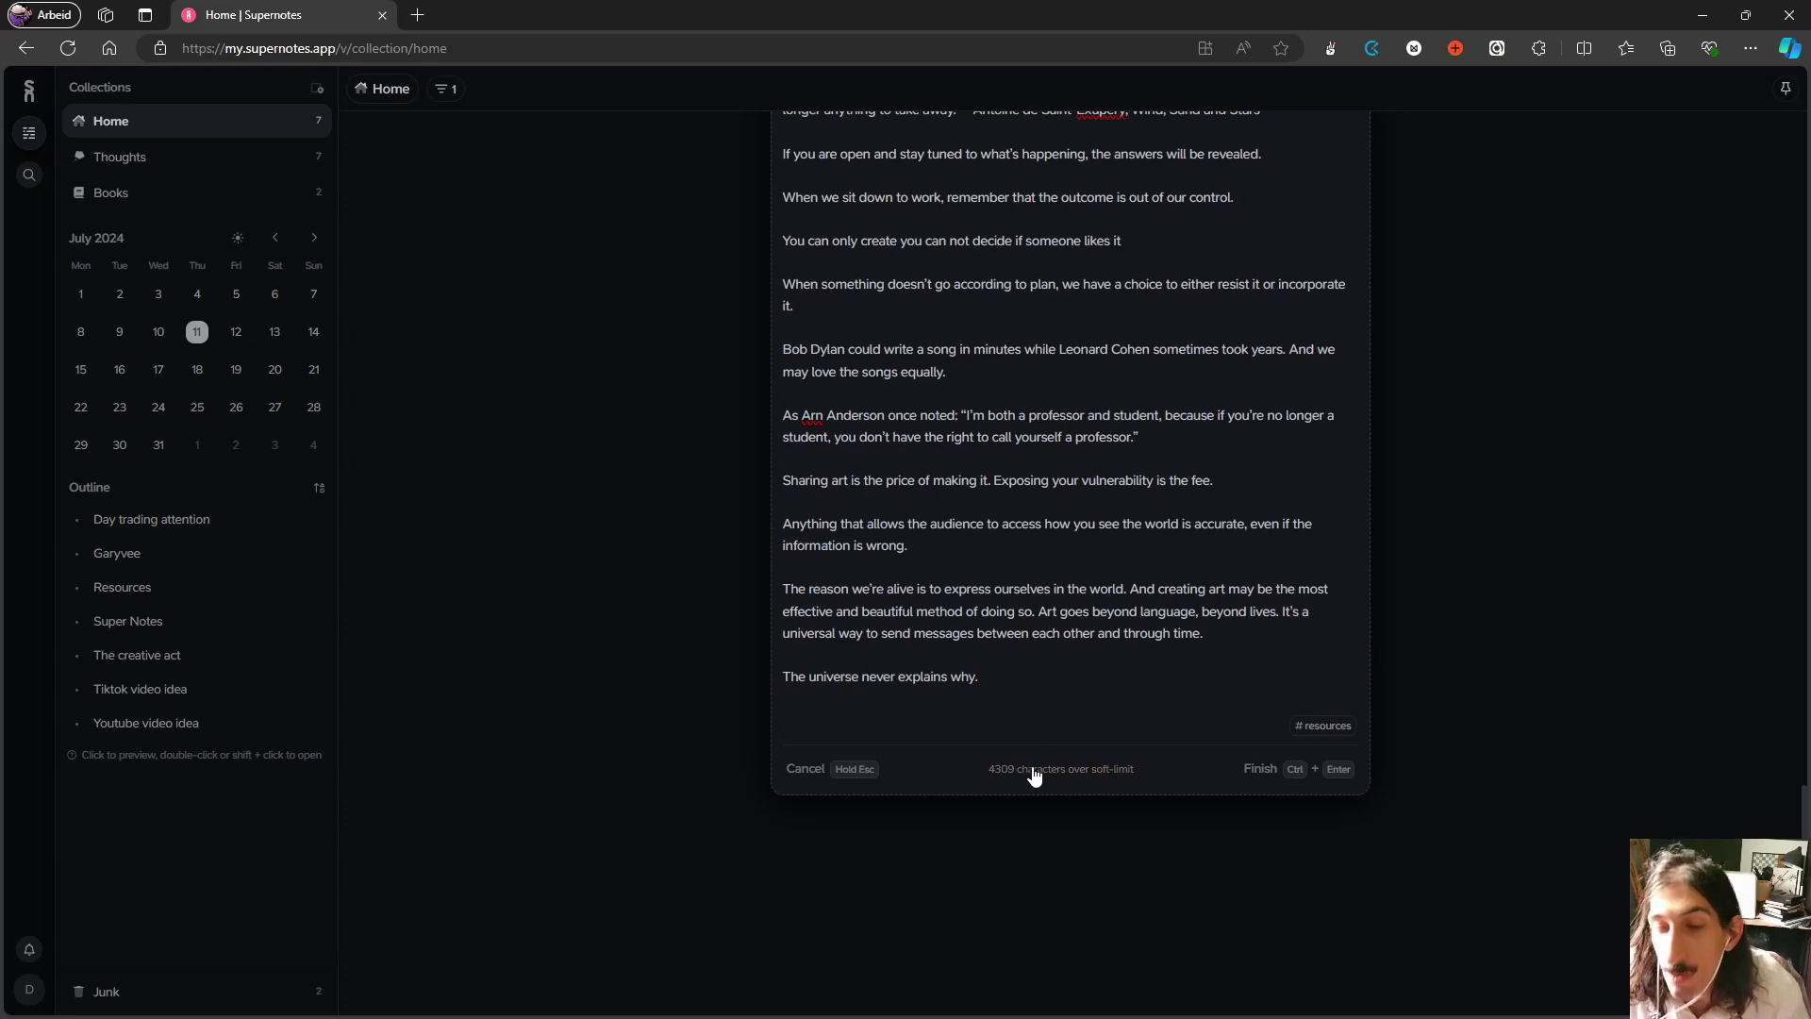
scroll(1051, 756, "up", 4)
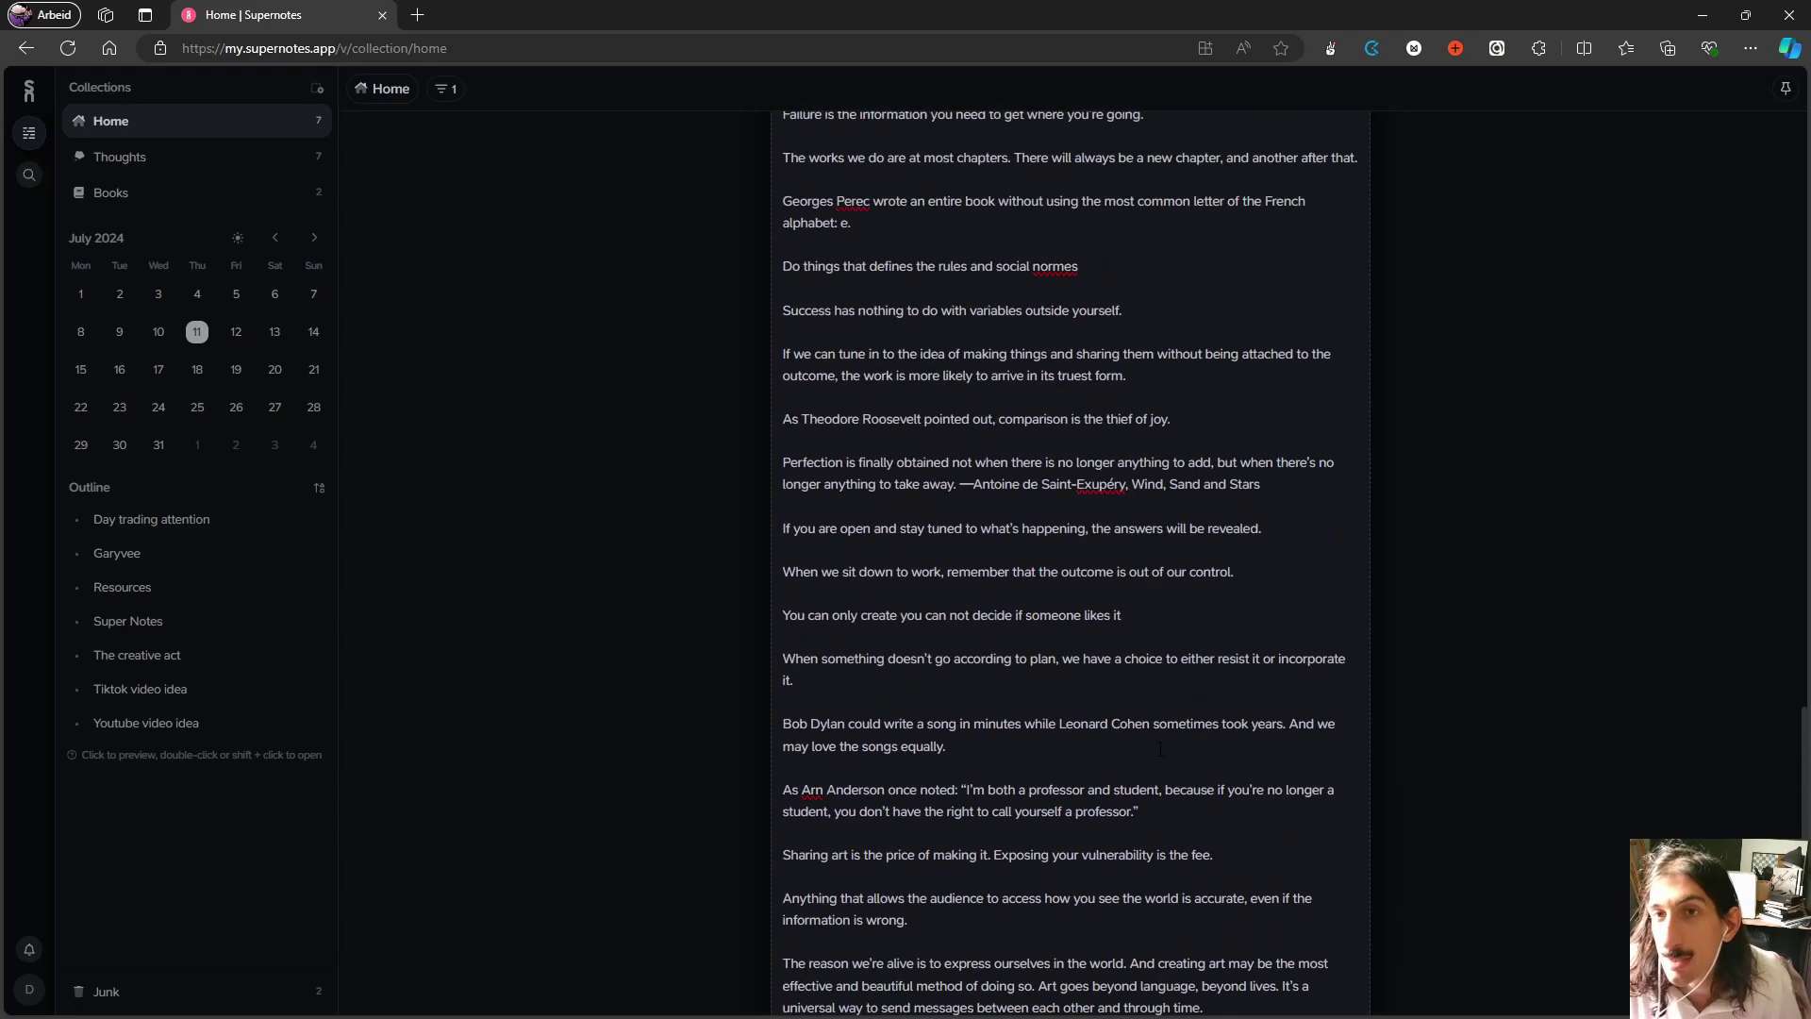
scroll(1160, 748, "up", 4)
key("Escape")
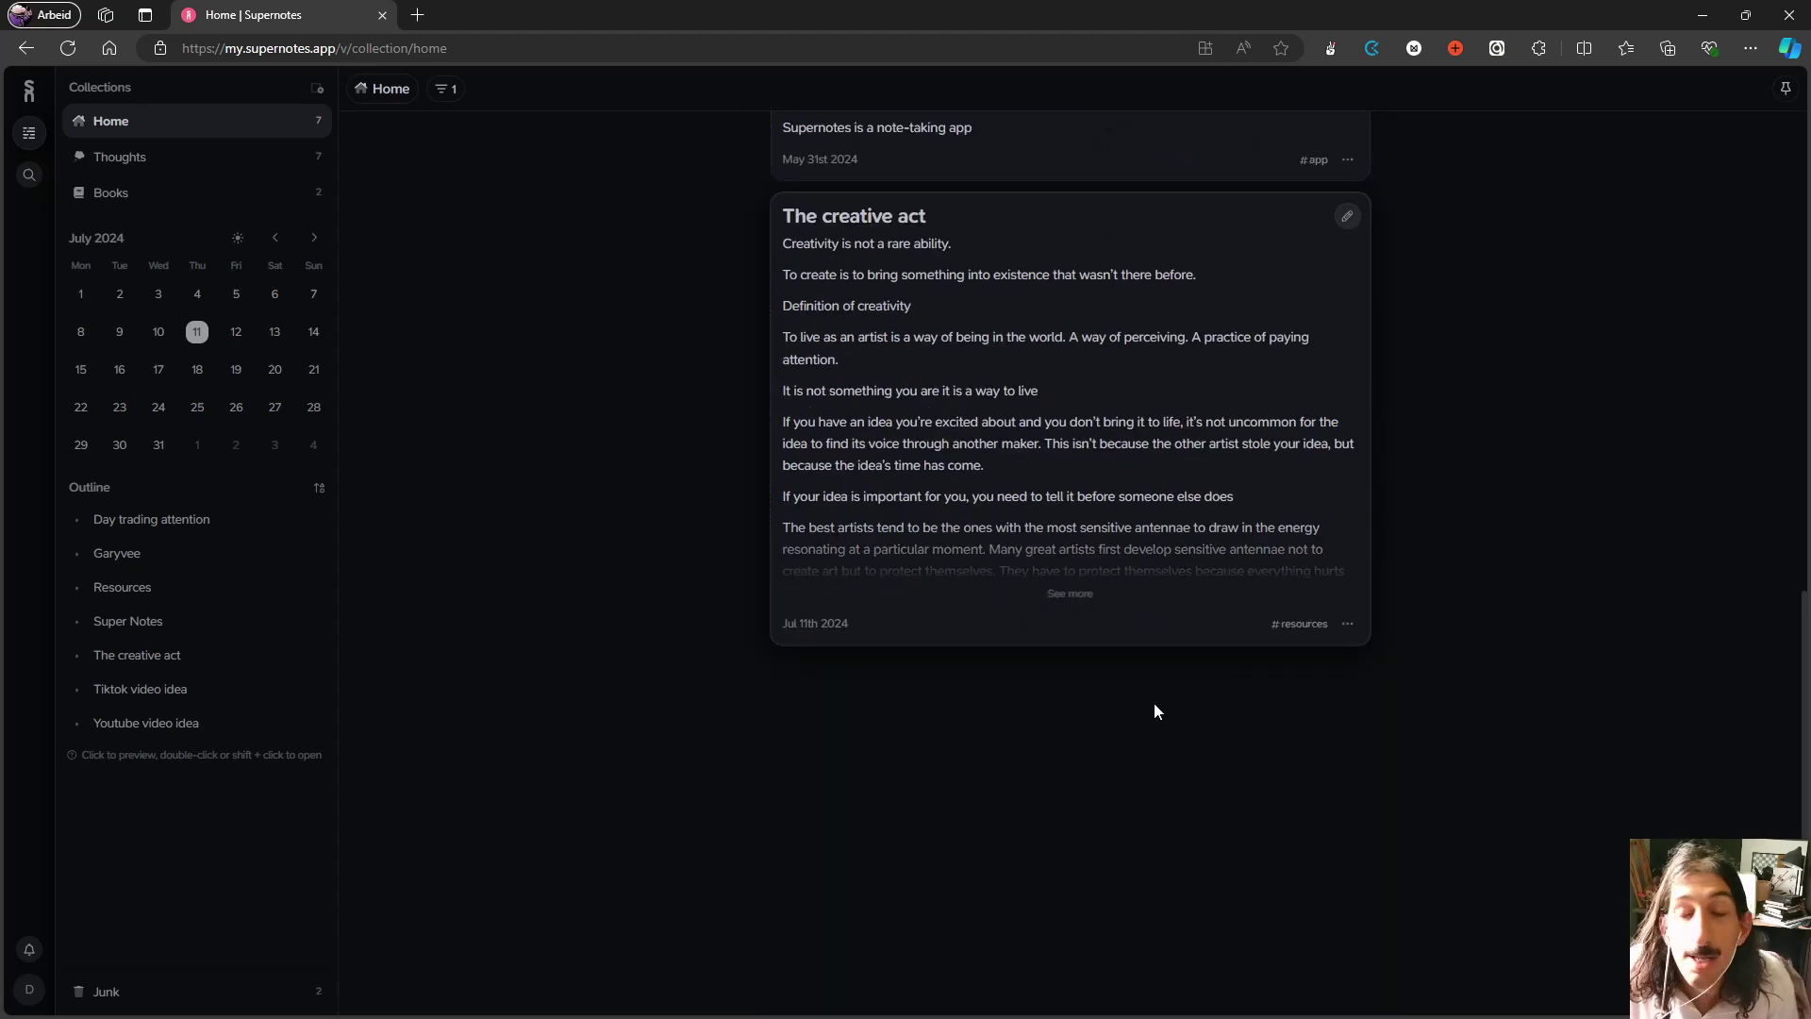
Step: View the Home collection as a graph, examine it in 3D, and return to the 2D graph
scroll(1161, 721, "up", 5)
scroll(1165, 736, "up", 6)
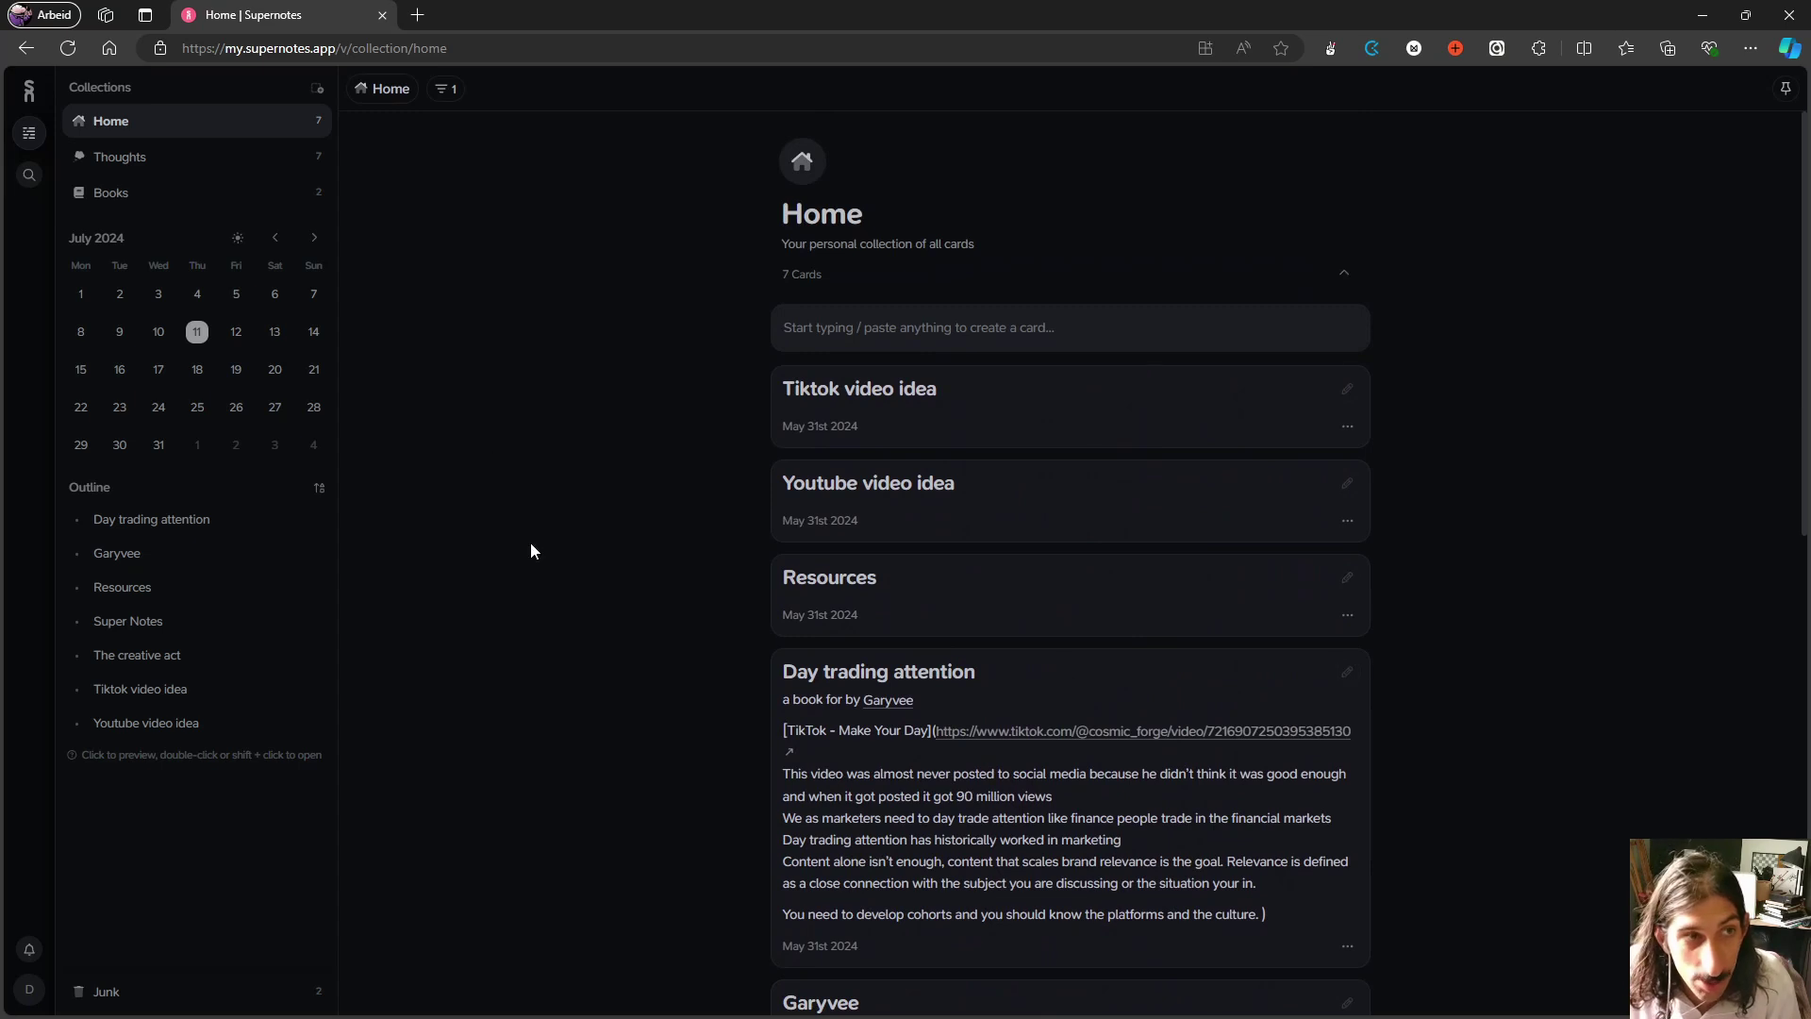
left_click(400, 87)
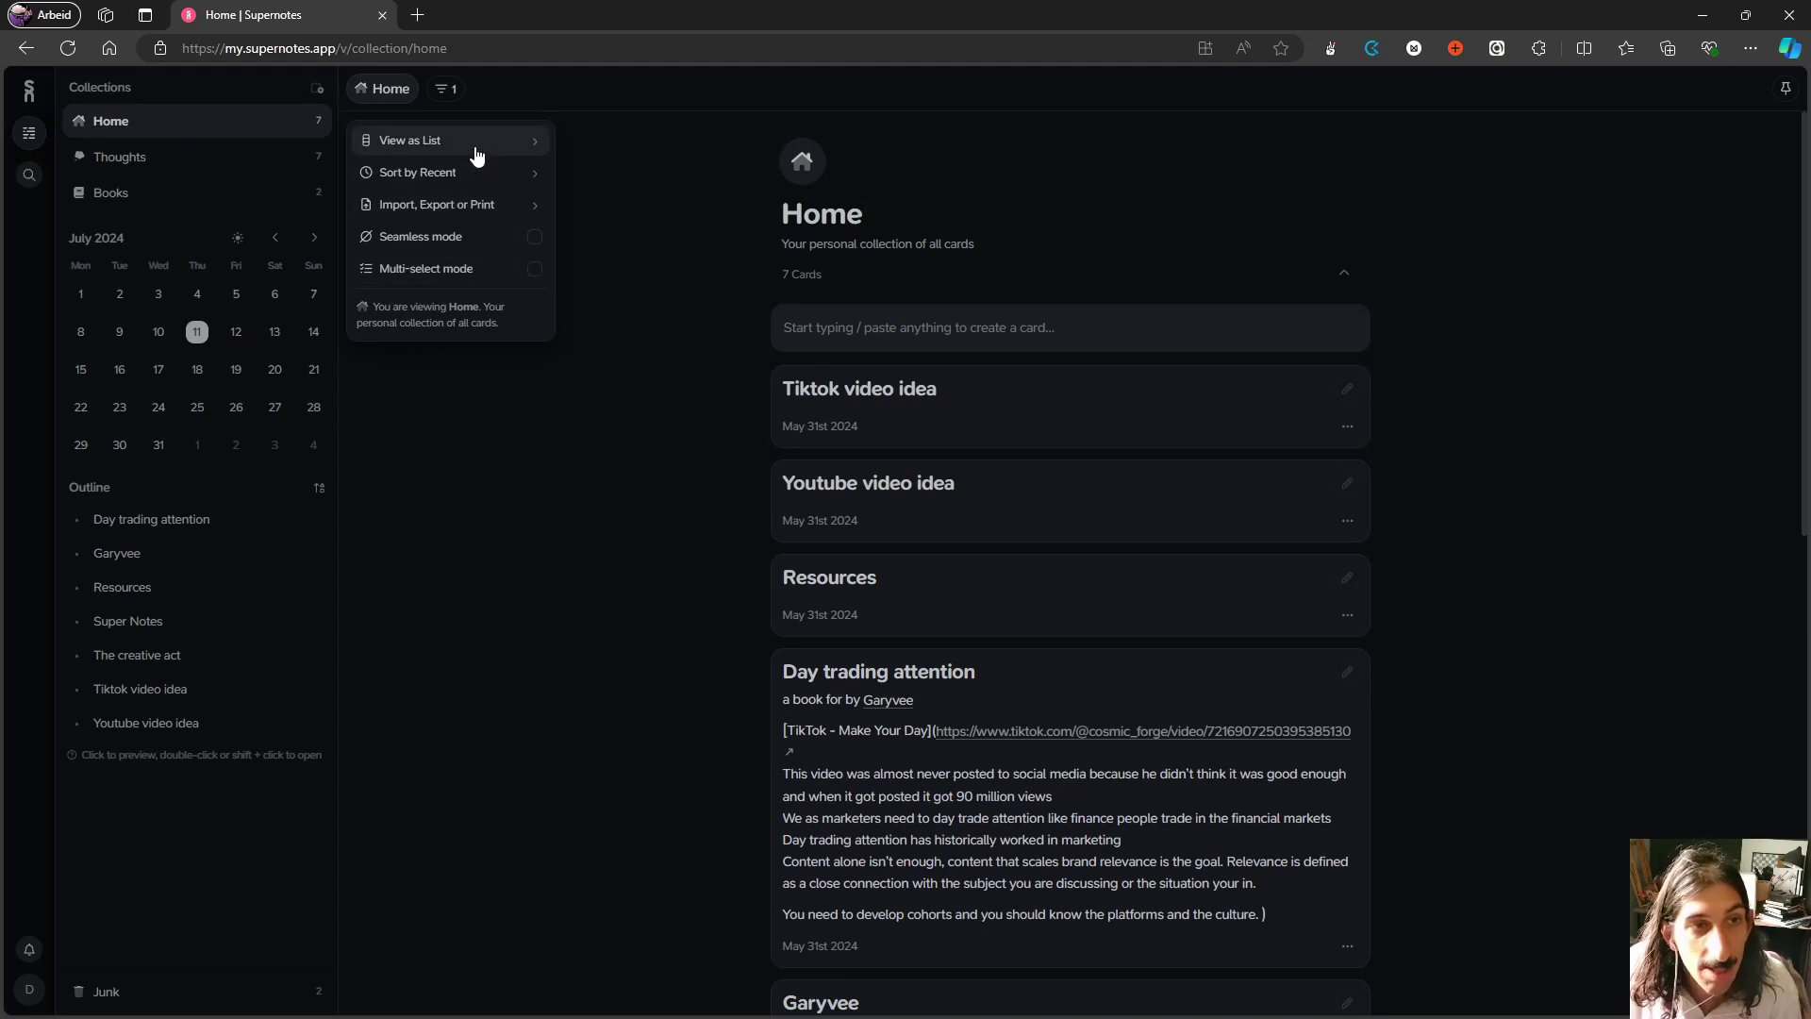
mouse_move(476, 153)
left_click(634, 247)
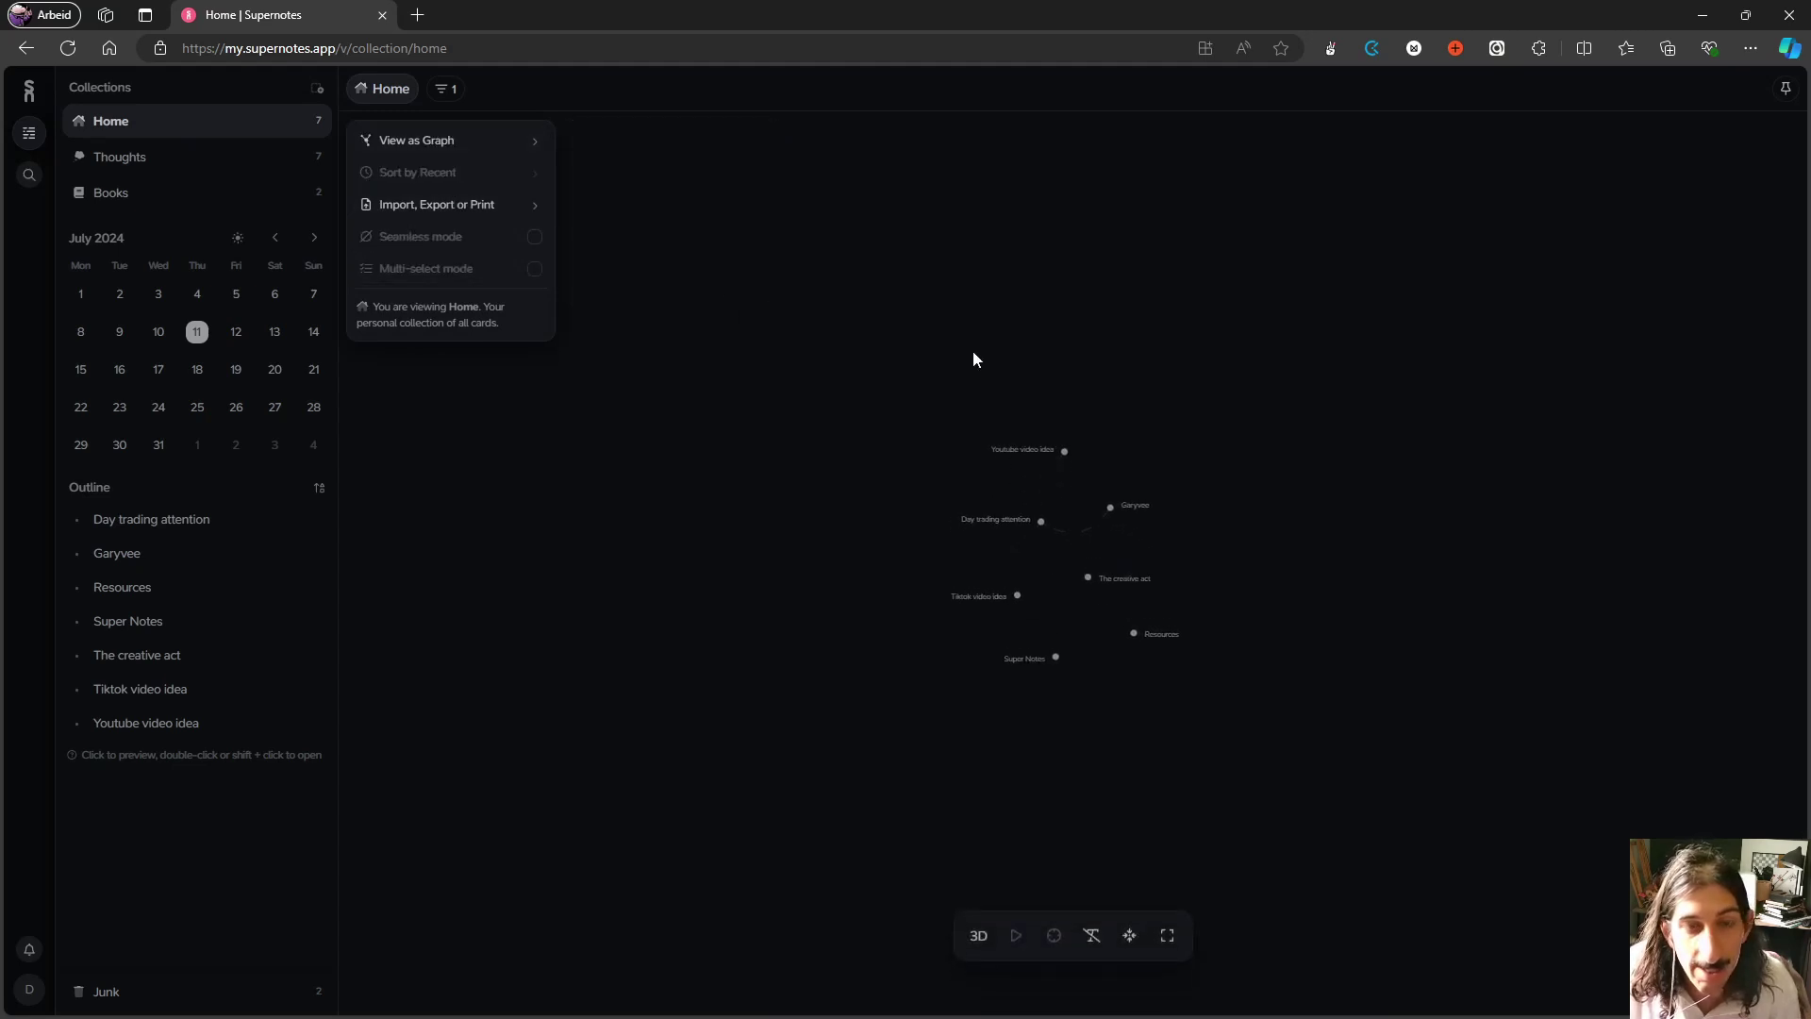
left_click(982, 934)
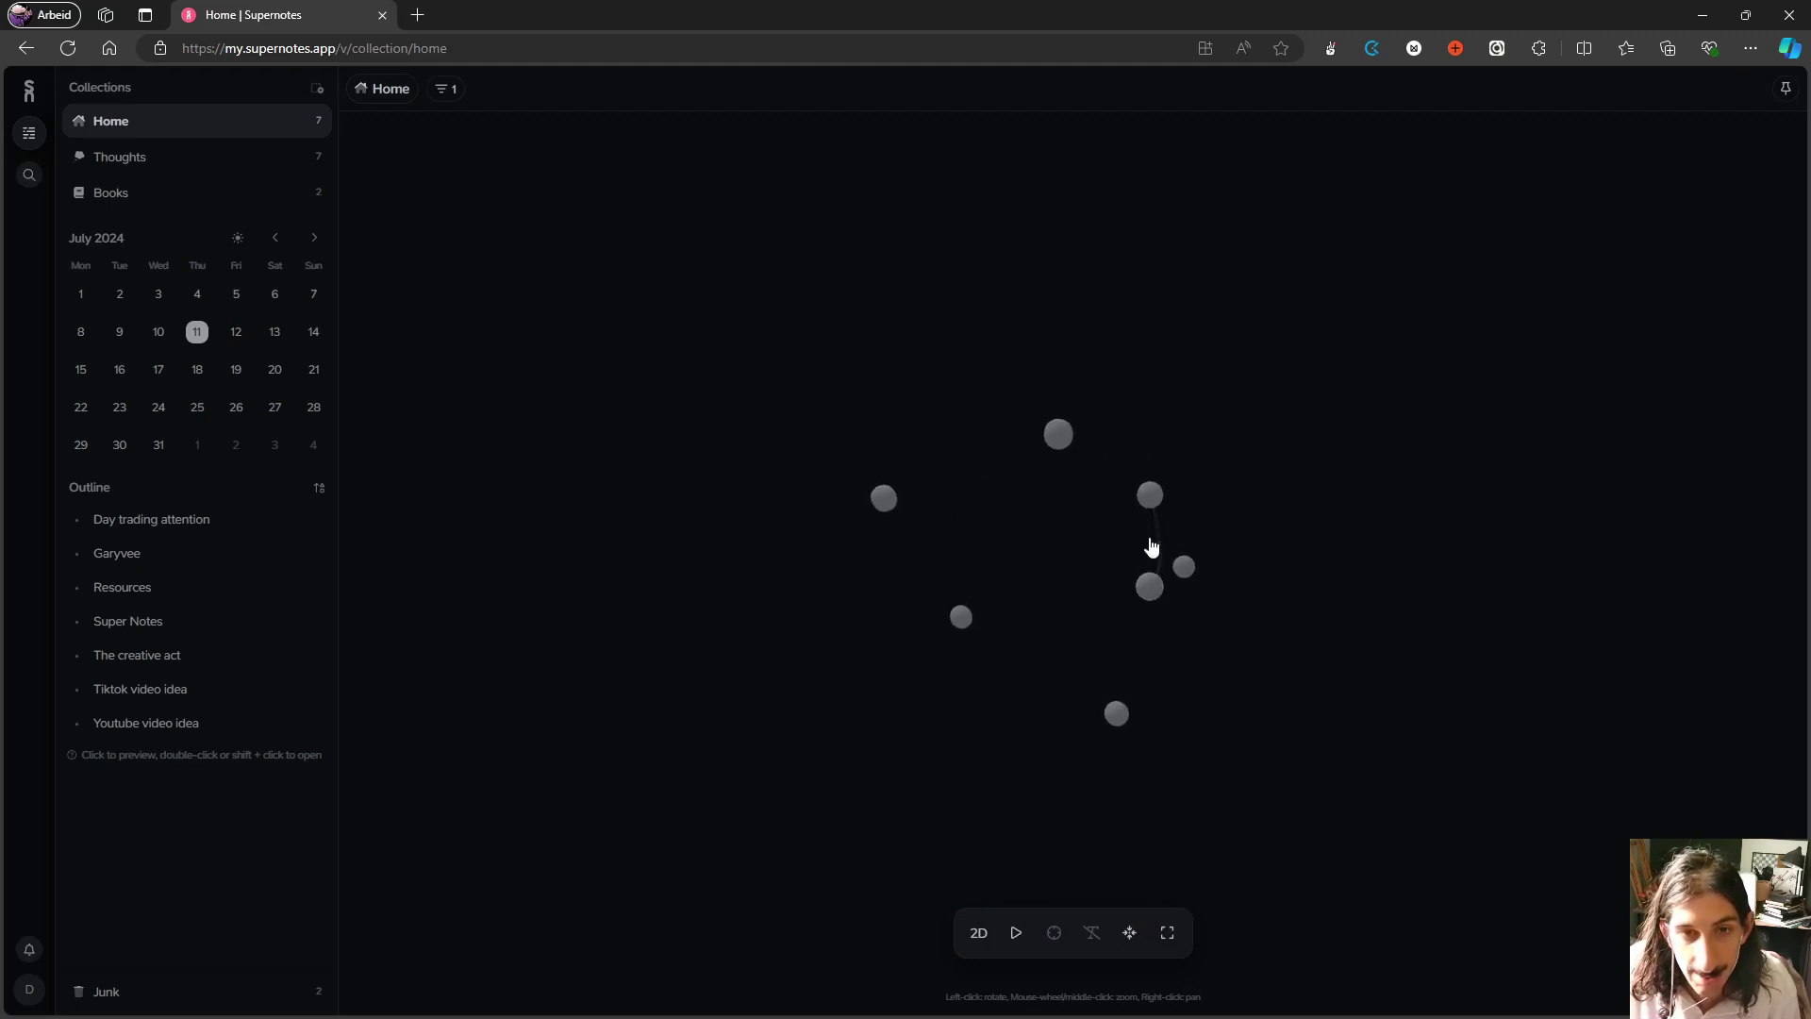
left_click(976, 933)
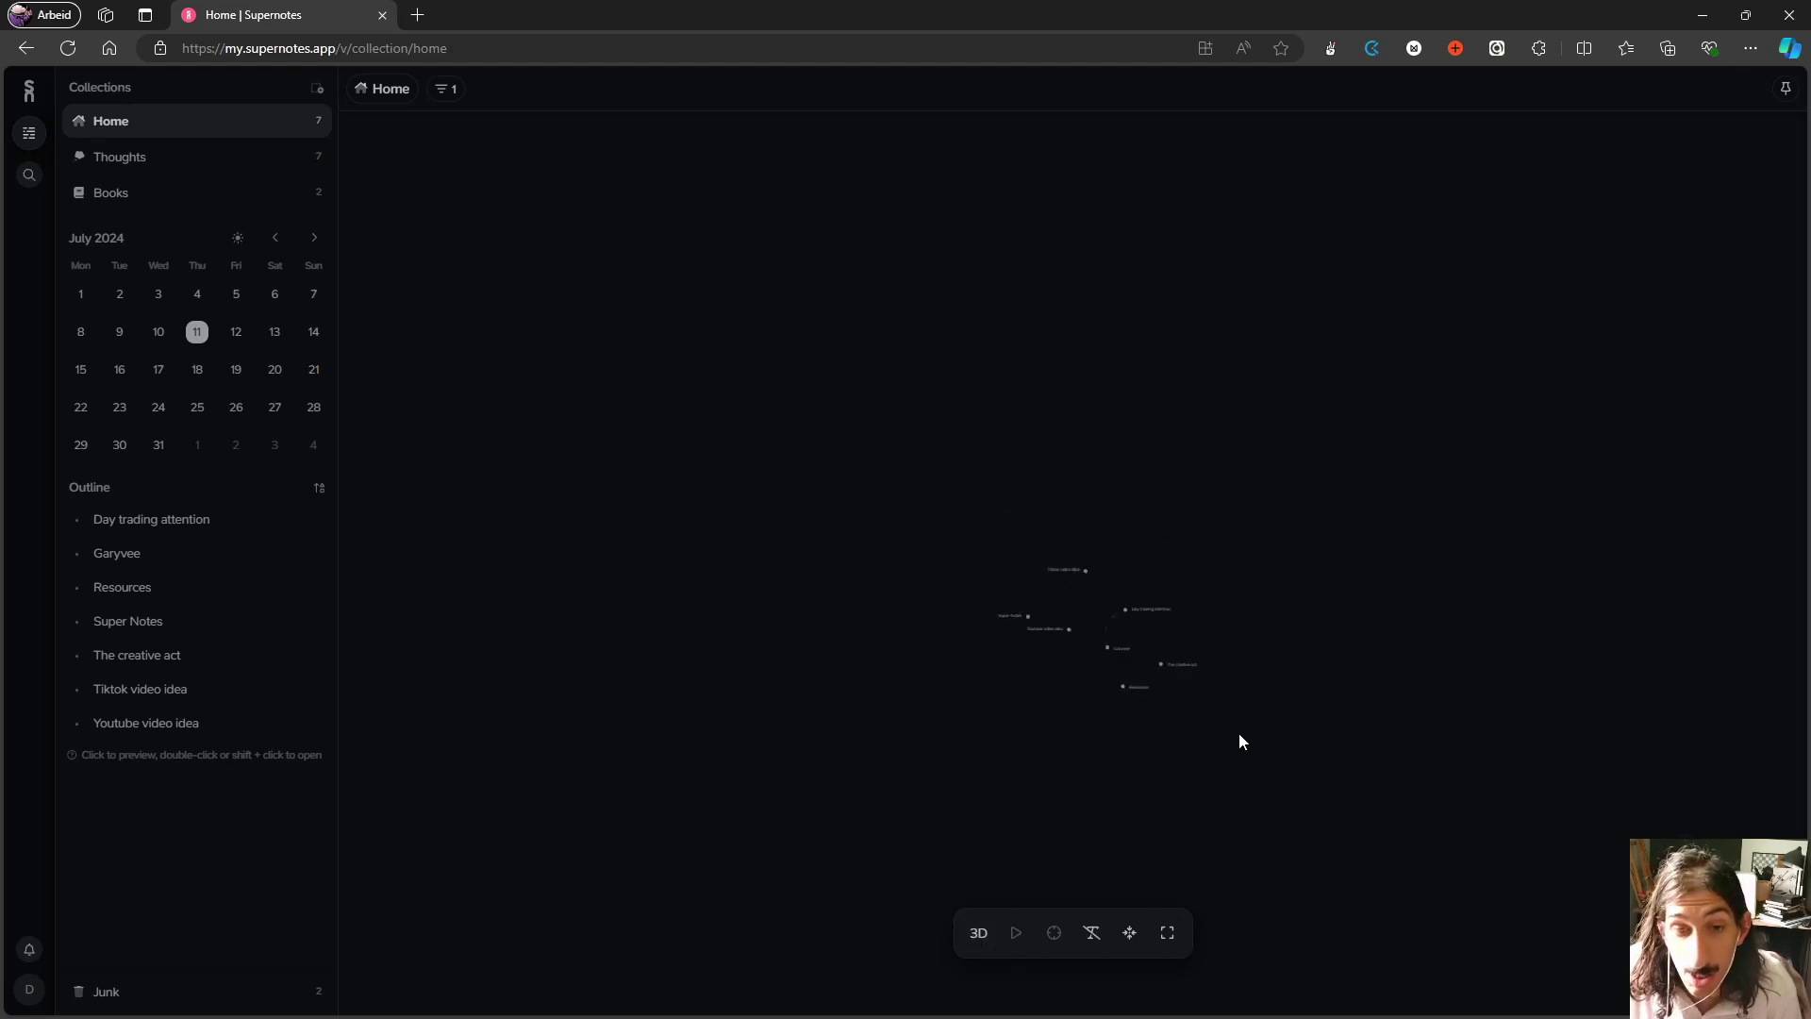
scroll(1115, 715, "up", 3)
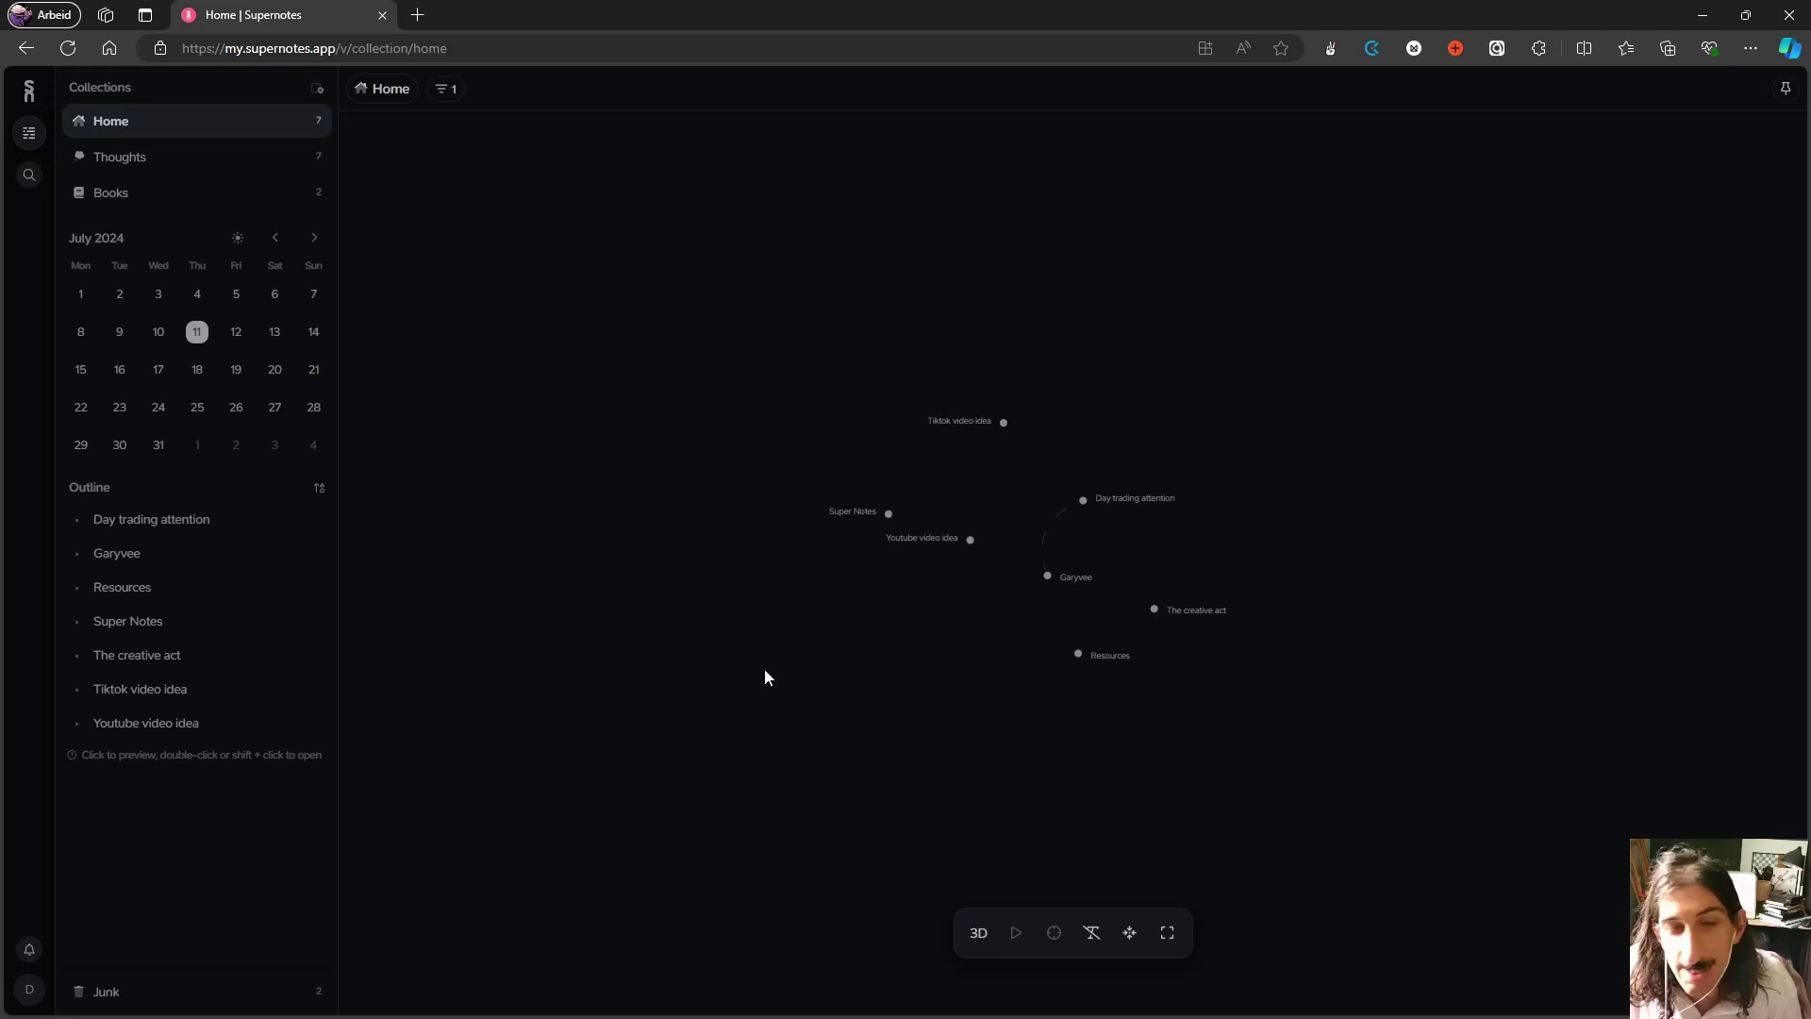
Step: View the Home collection as a Broadsheet and return it to the List view
left_click(404, 92)
mouse_move(435, 137)
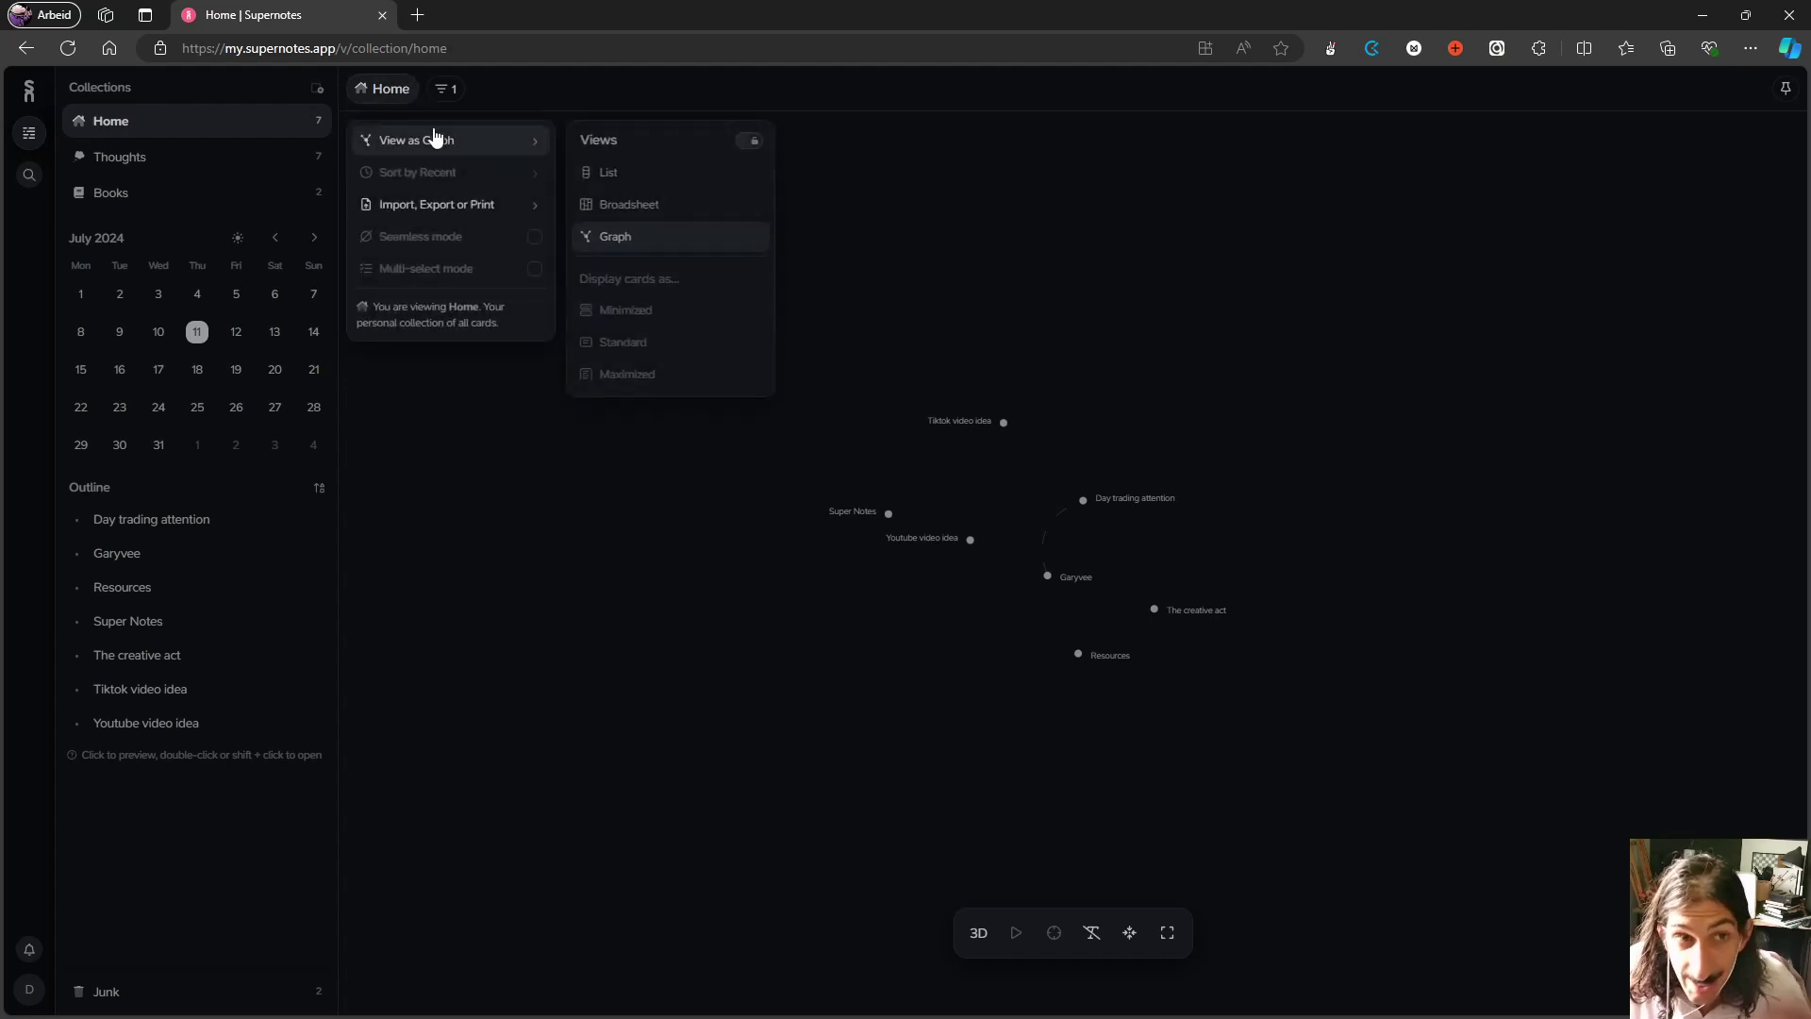
left_click(611, 203)
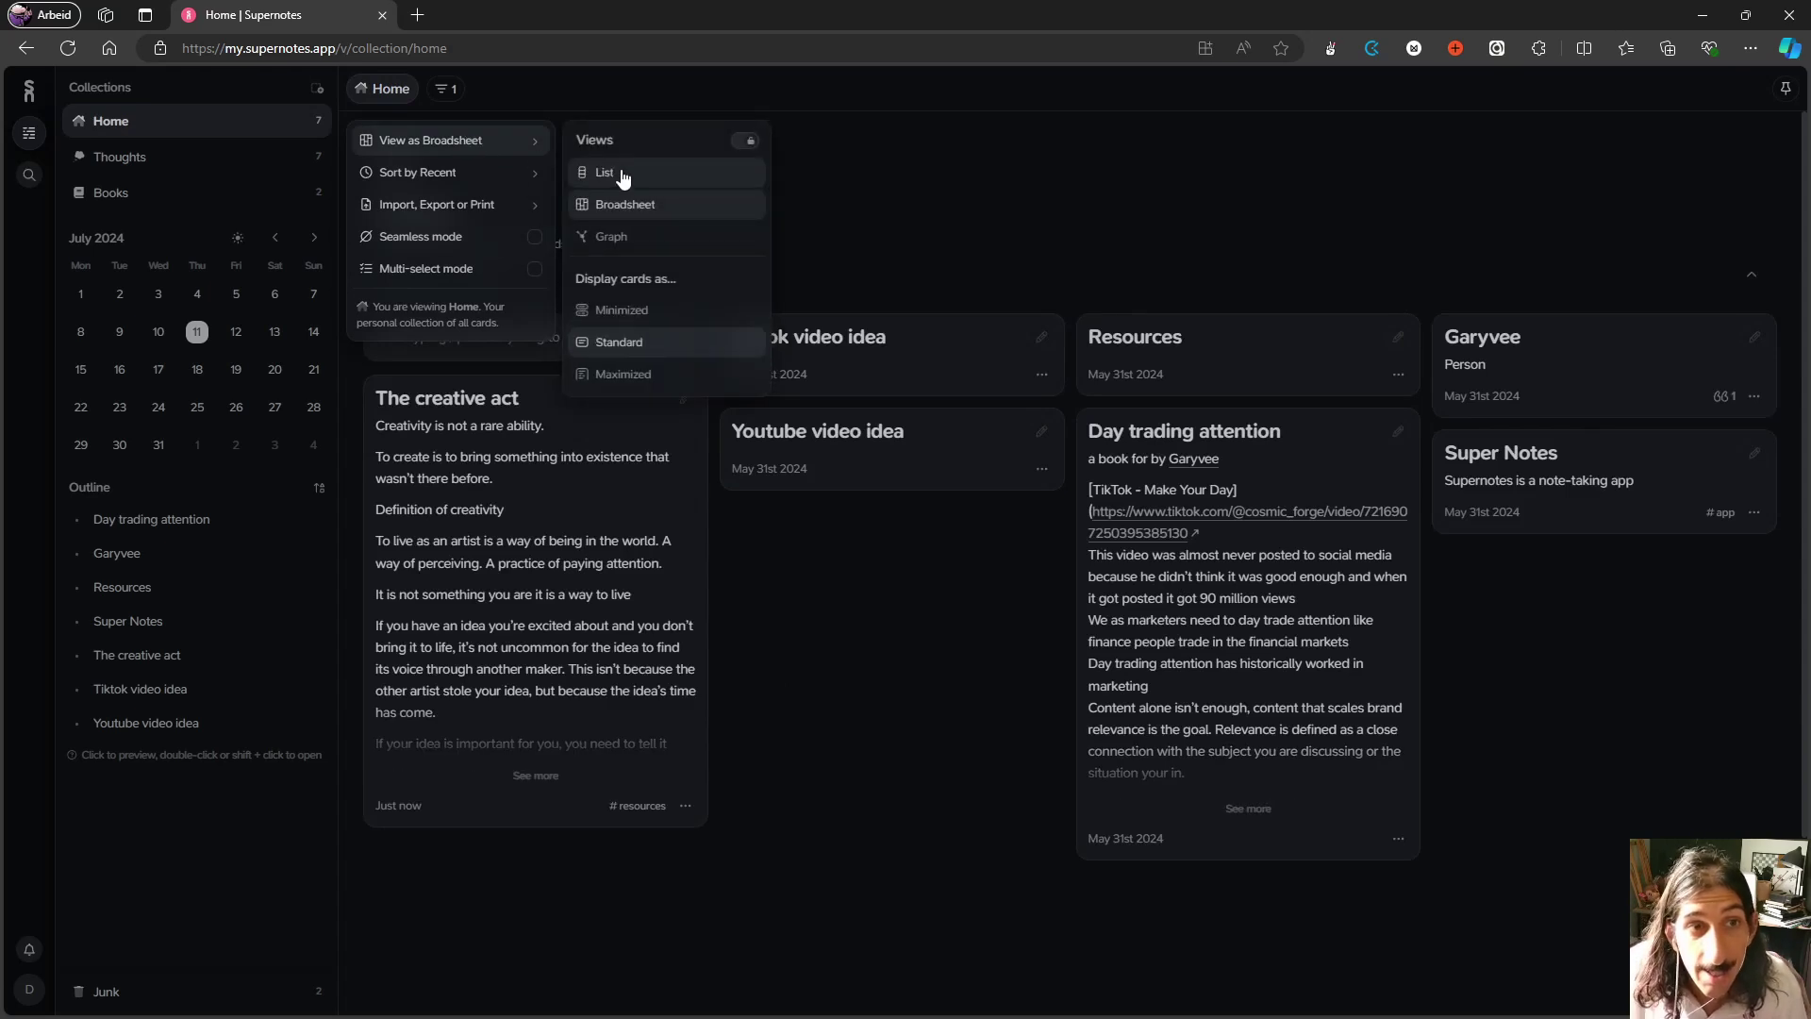
left_click(618, 172)
left_click(1575, 341)
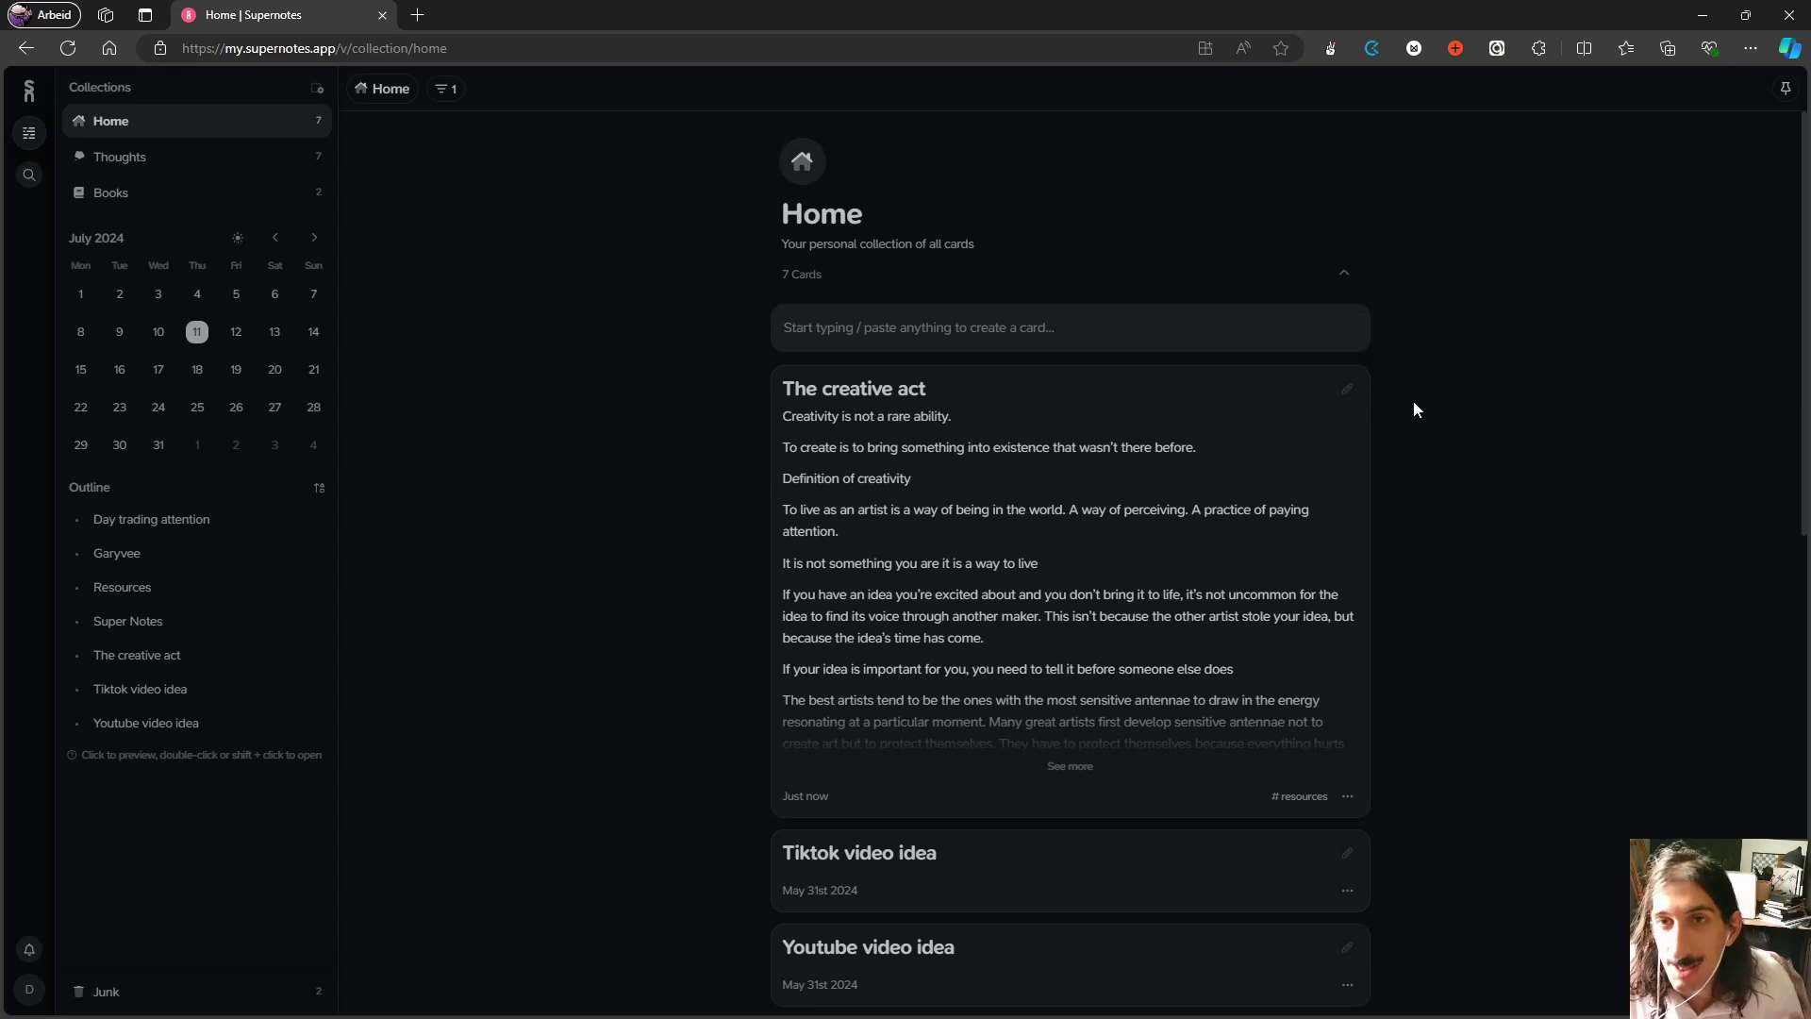
Step: Look through the cards in the Home list and switch to WorkFlowy
scroll(1371, 506, "down", 2)
scroll(1367, 518, "down", 8)
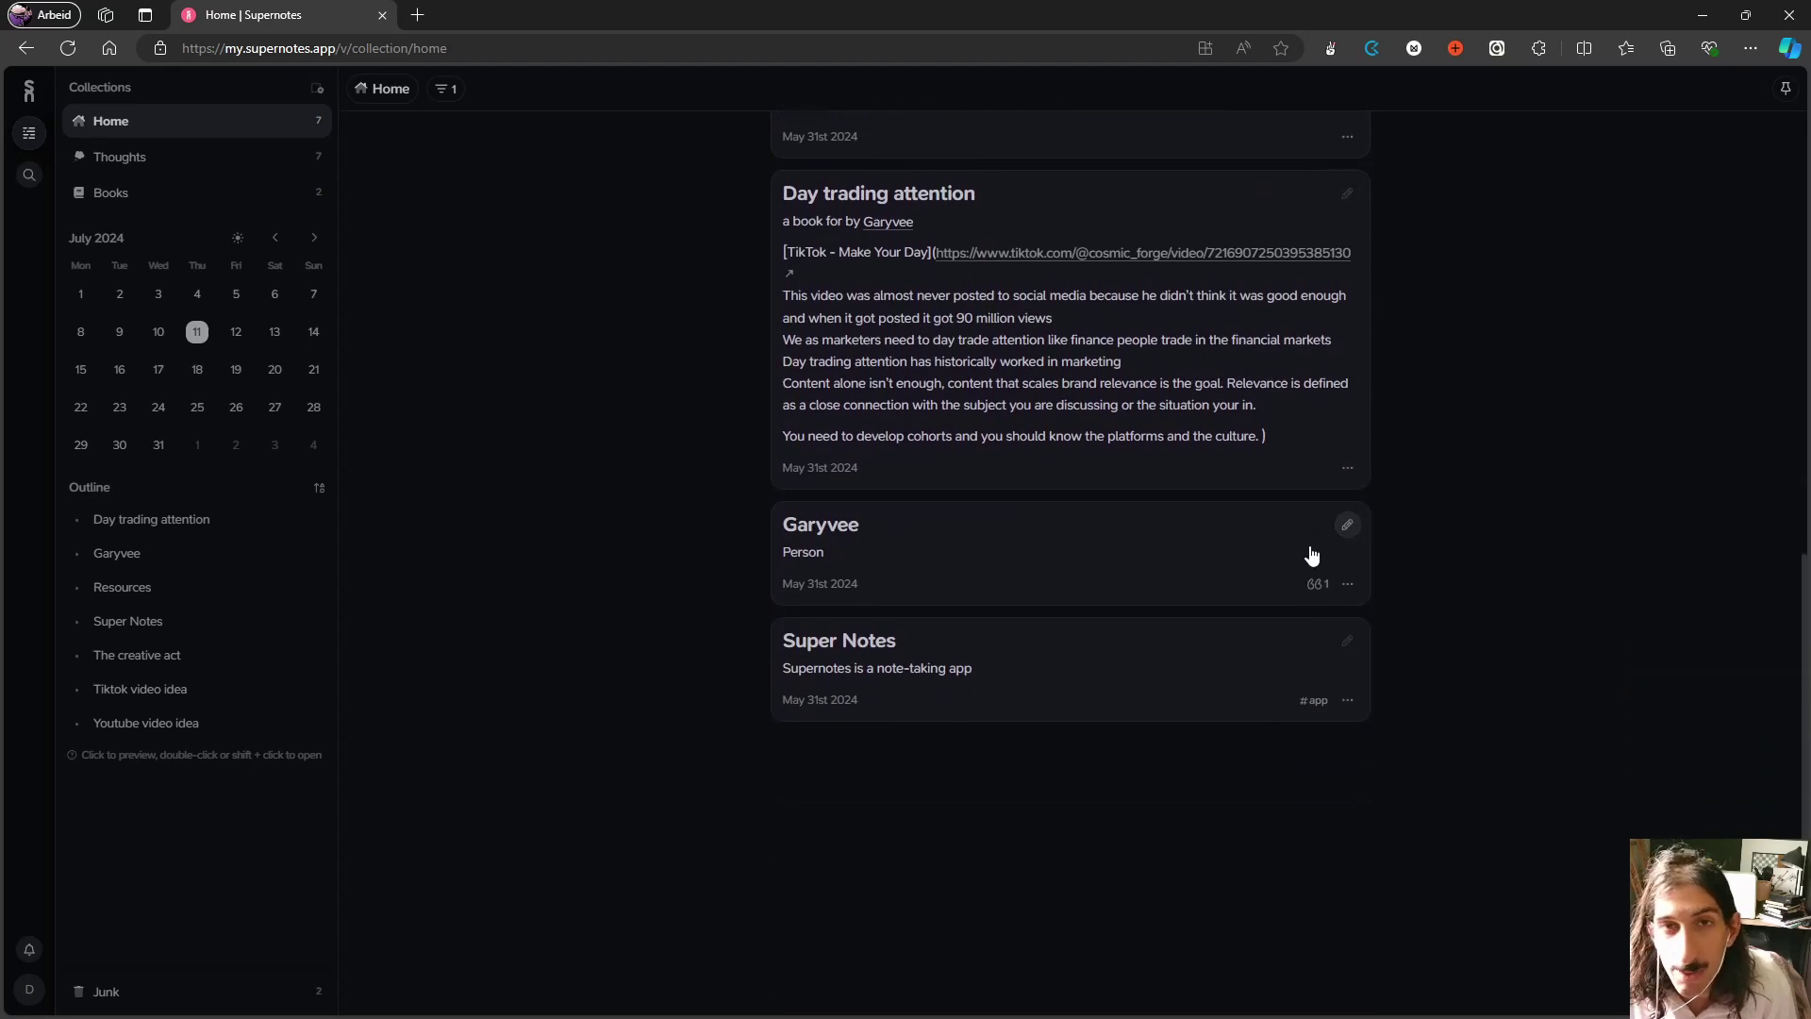
scroll(1404, 529, "up", 10)
scroll(1405, 500, "up", 1)
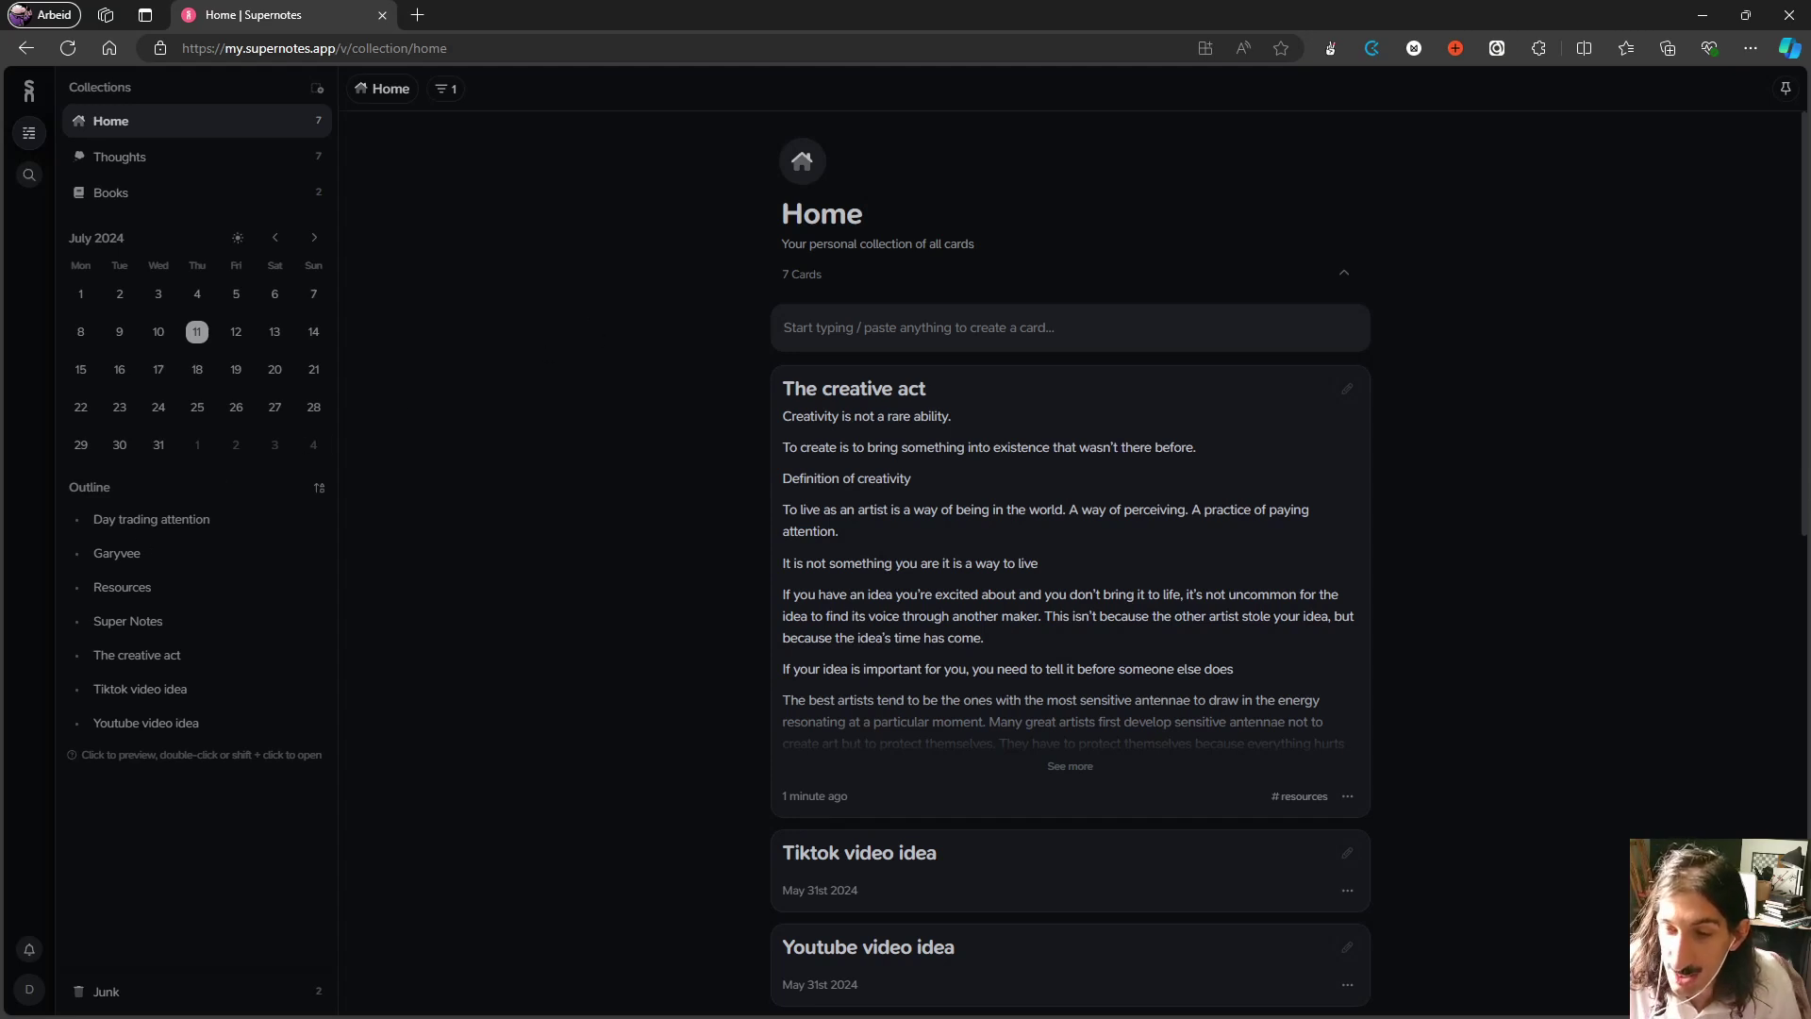
key("alt+Tab")
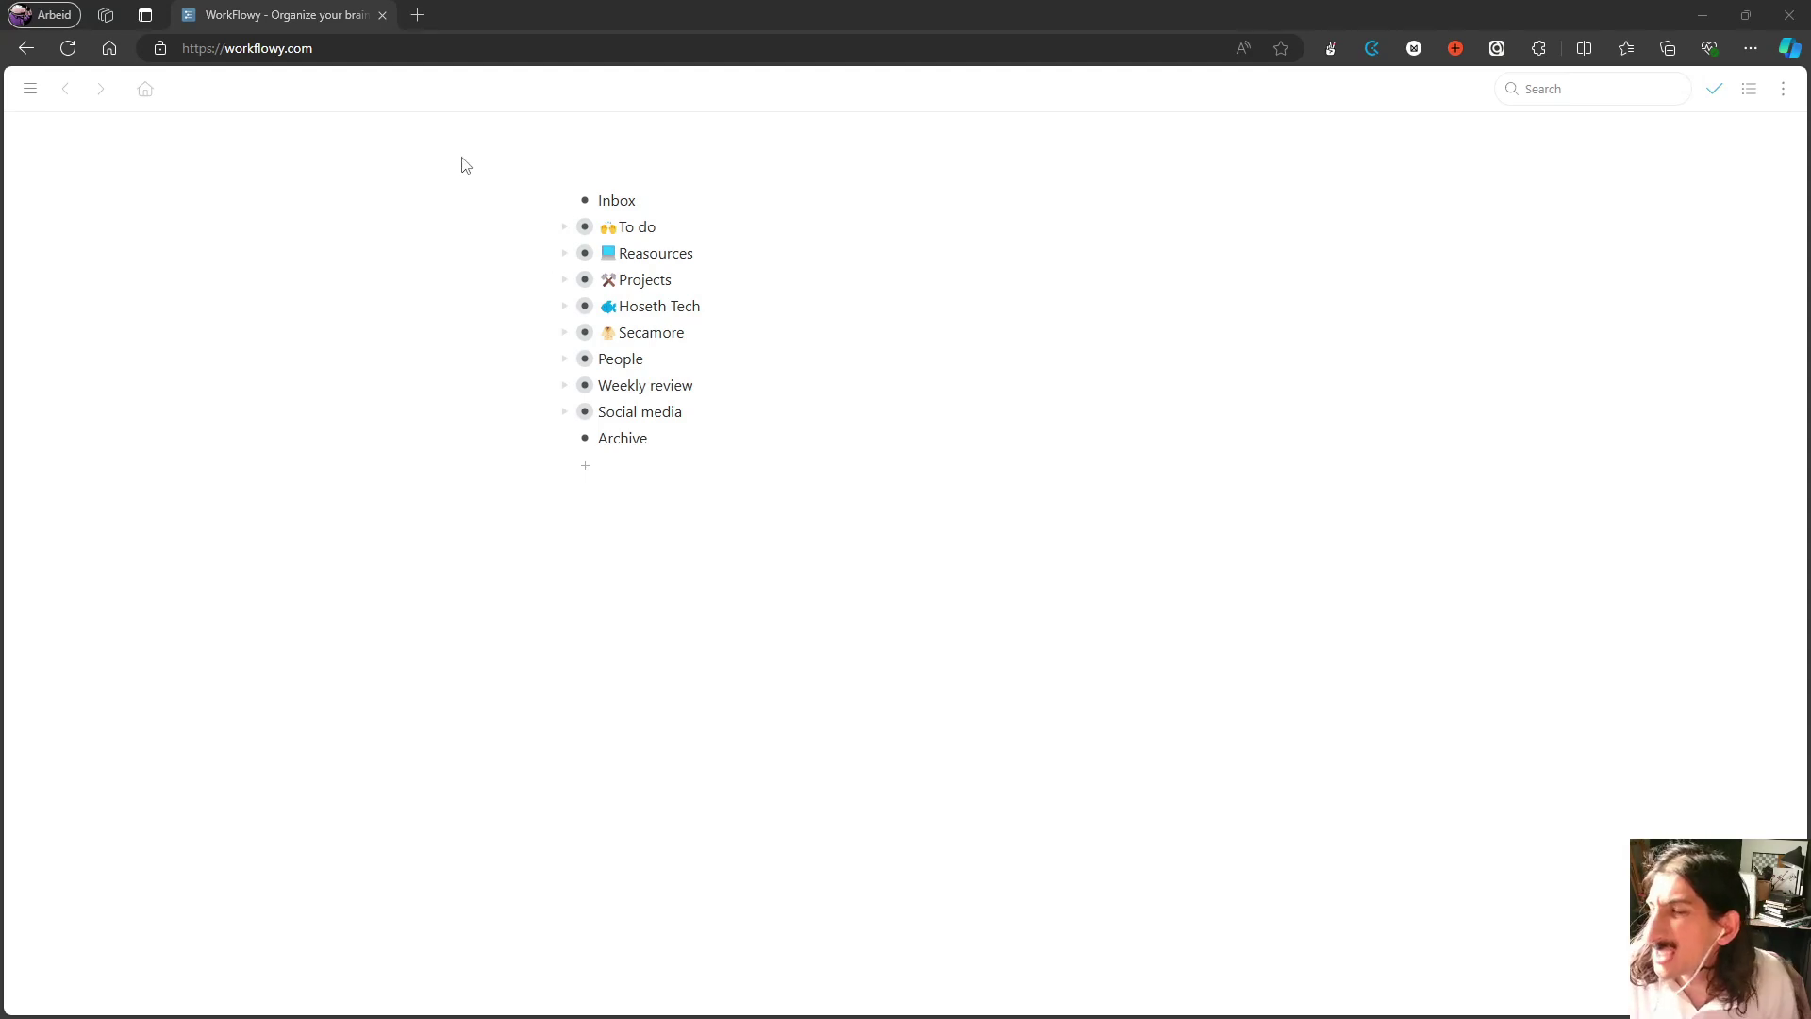
Step: Examine the Reasources list and the backlink on the page of the linked book author, and collapse the list
left_click(566, 254)
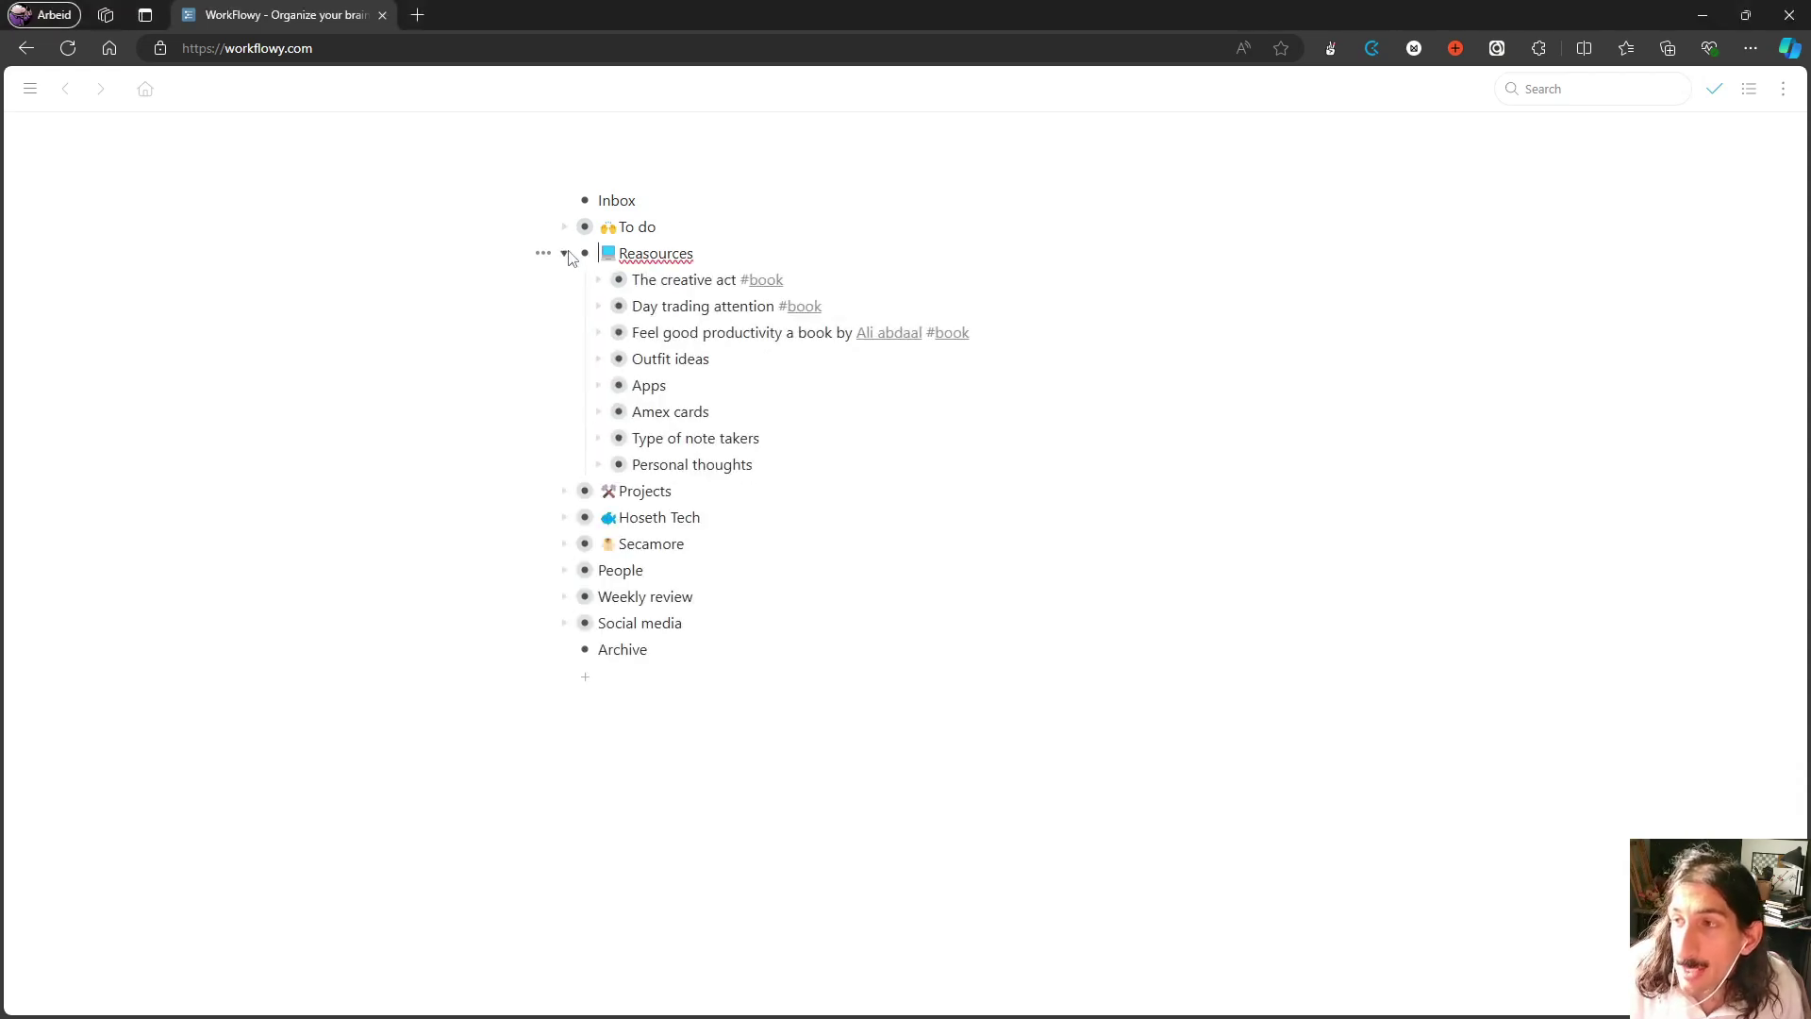
left_click(565, 254)
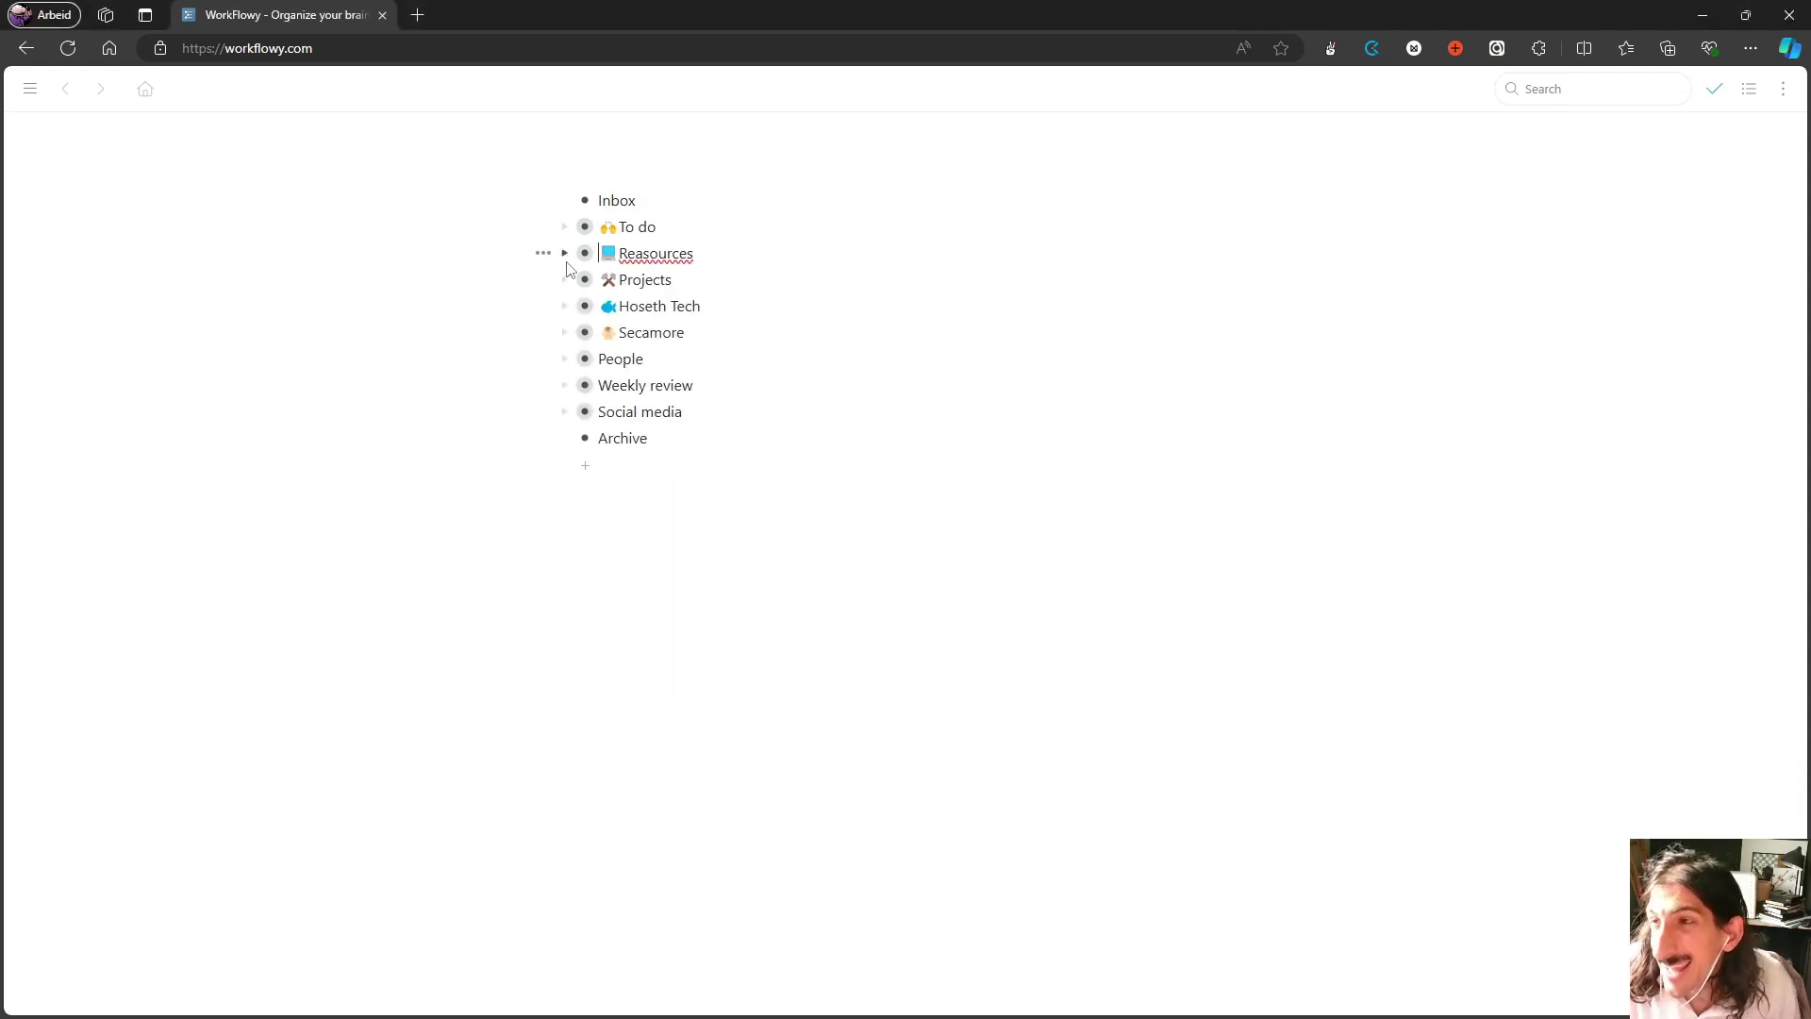
left_click(565, 254)
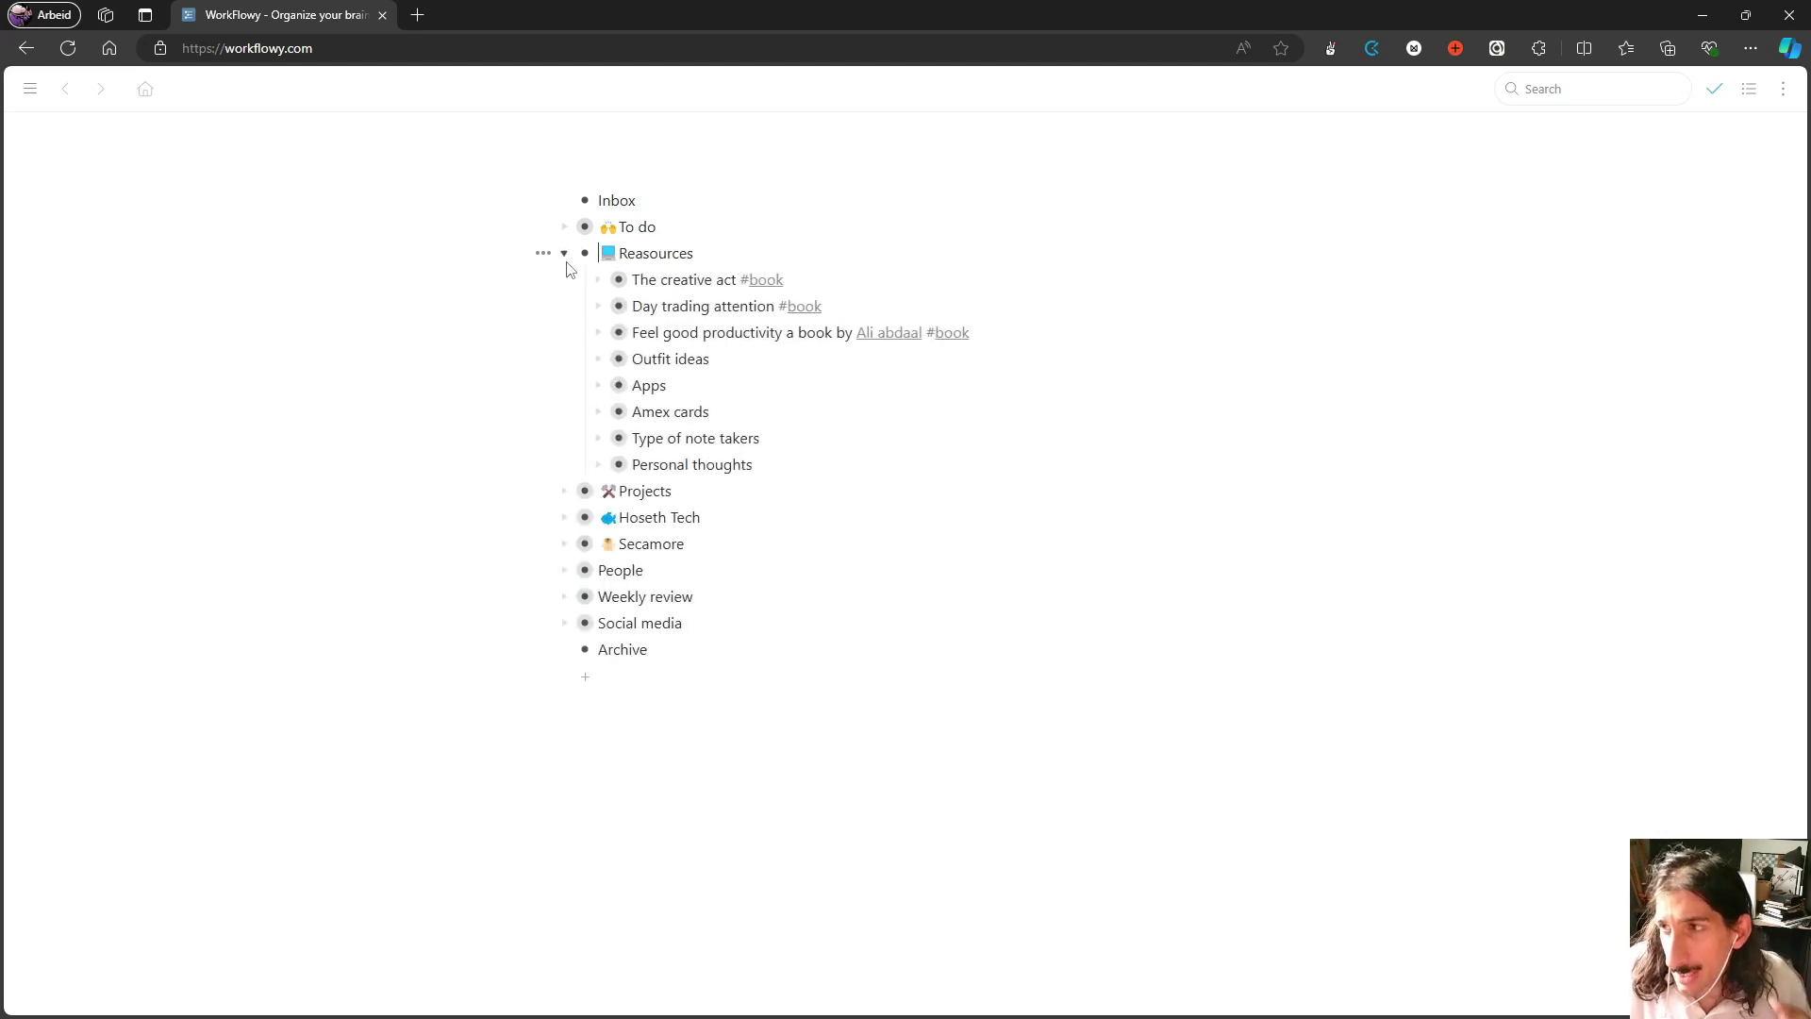
left_click(887, 336)
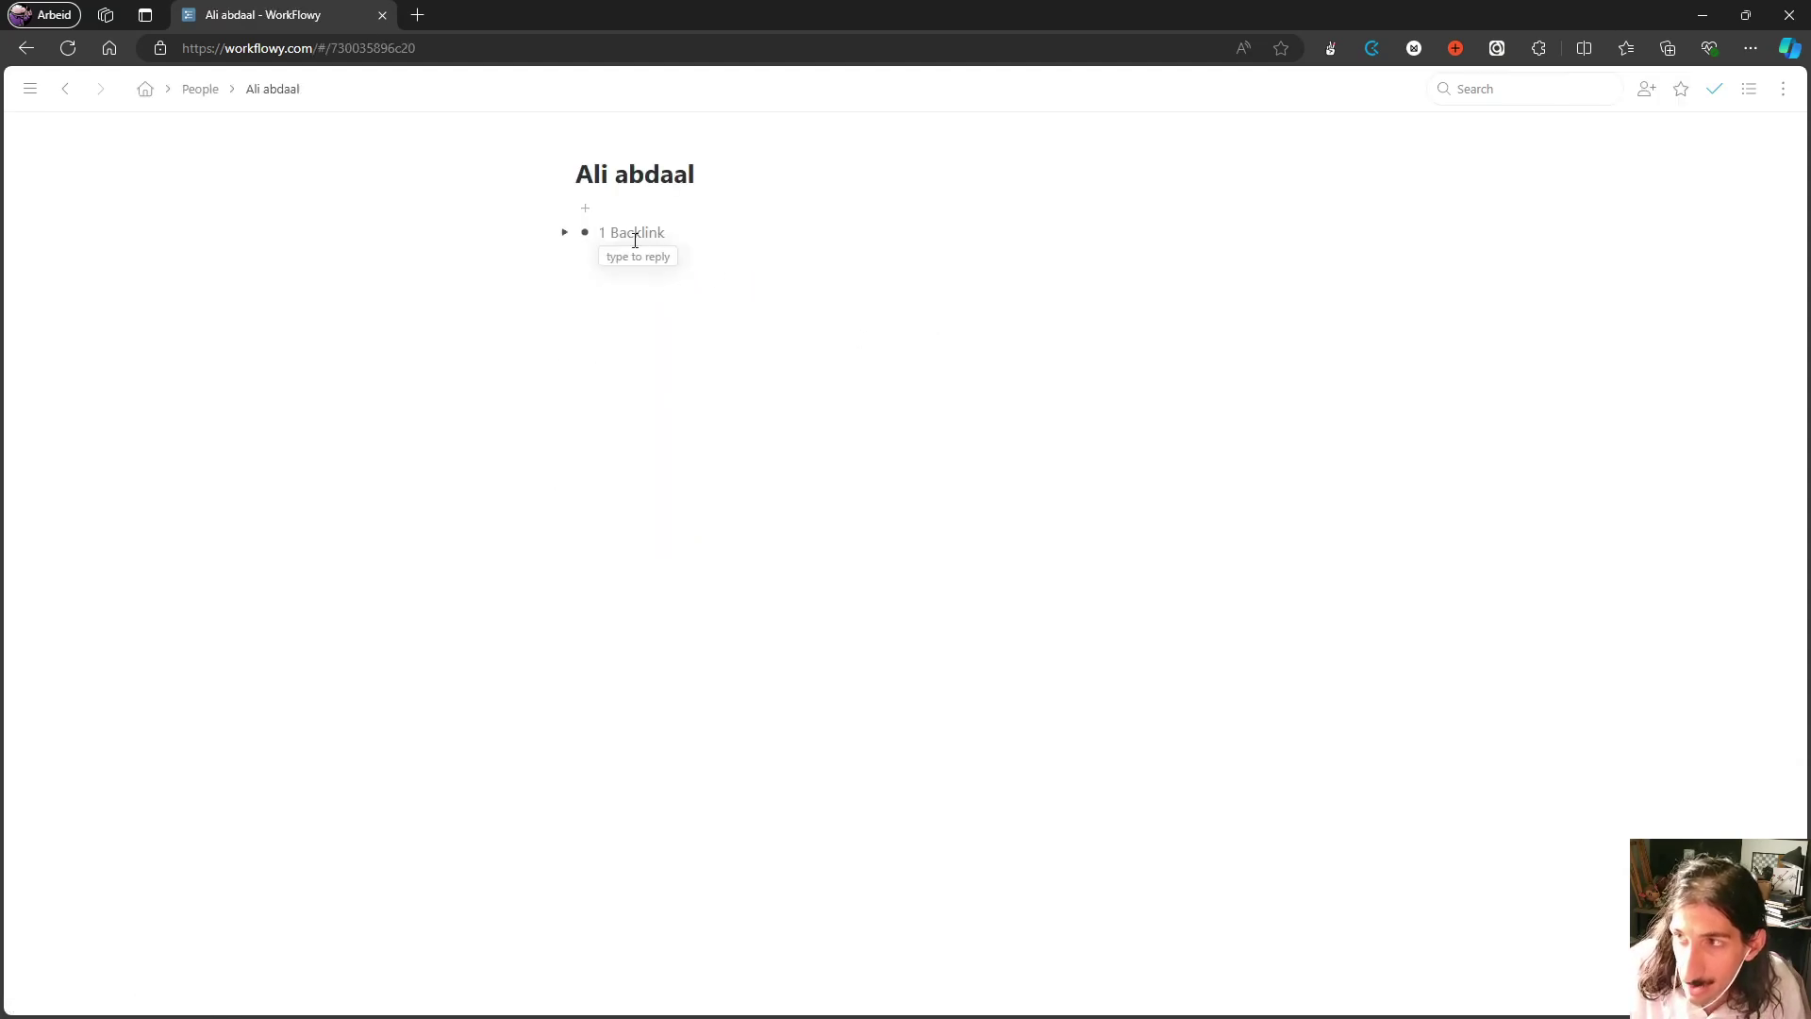
left_click(564, 232)
left_click(562, 234)
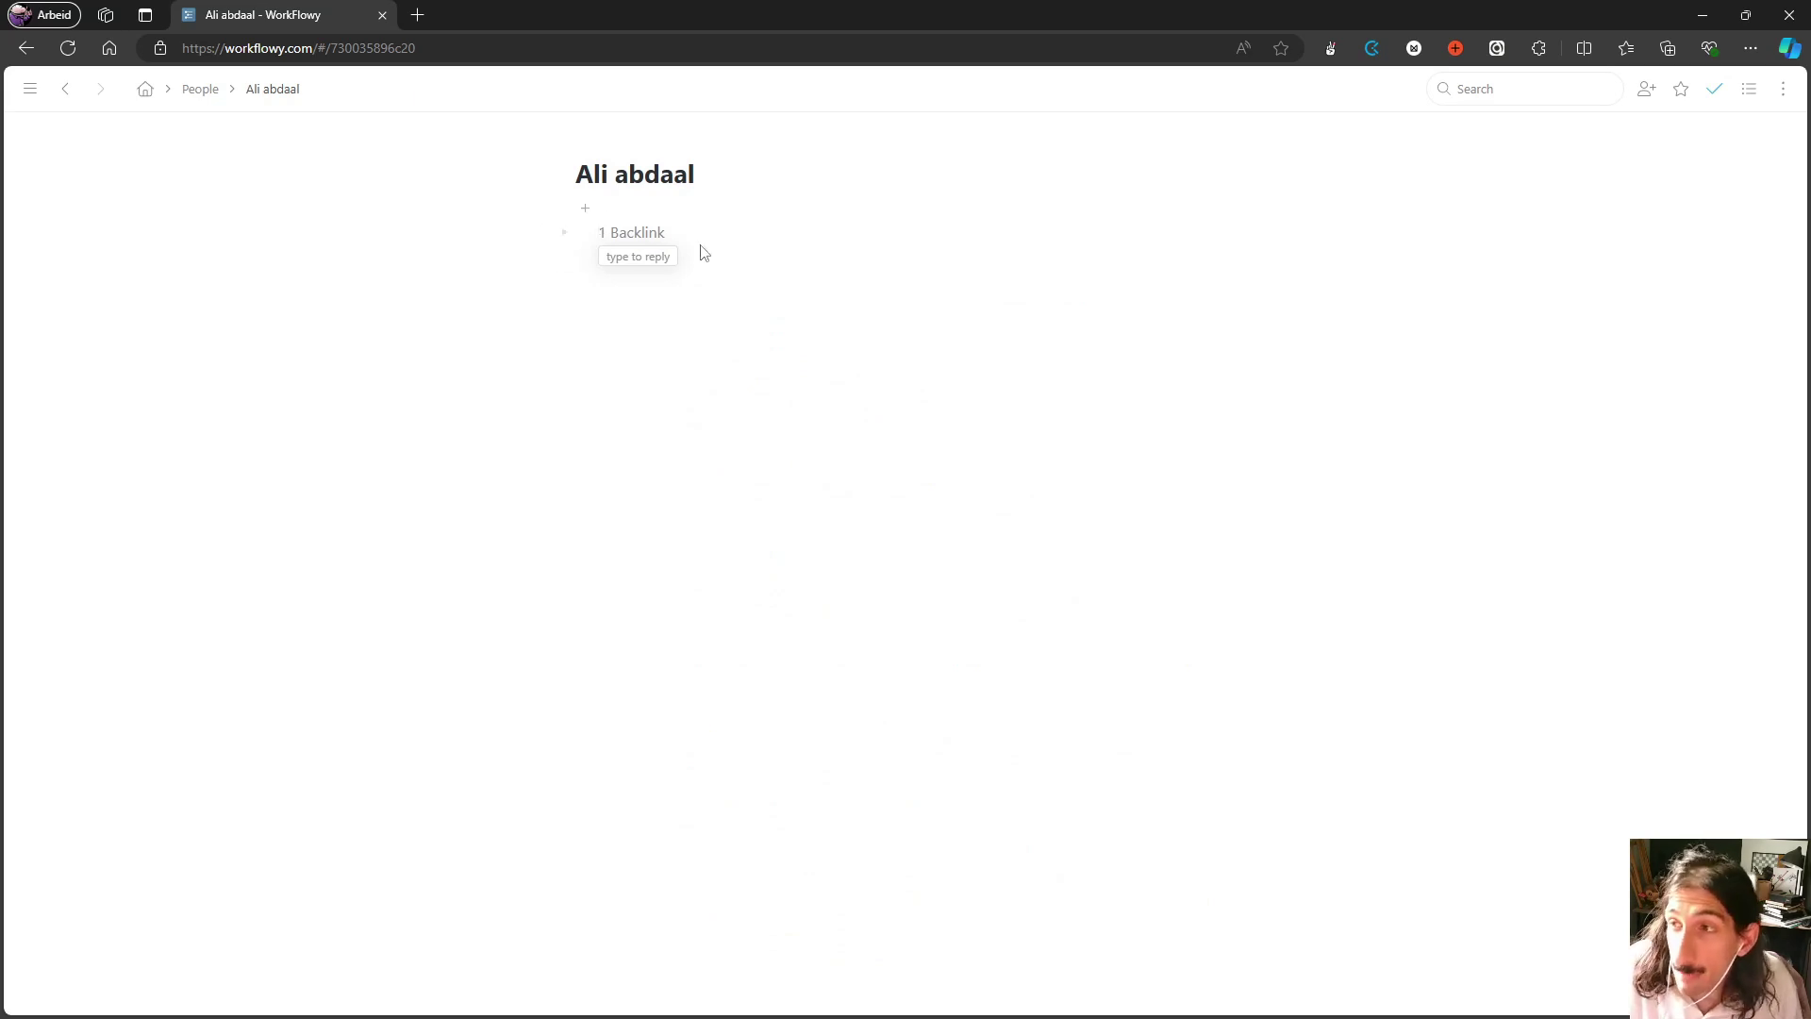
key("alt+Left")
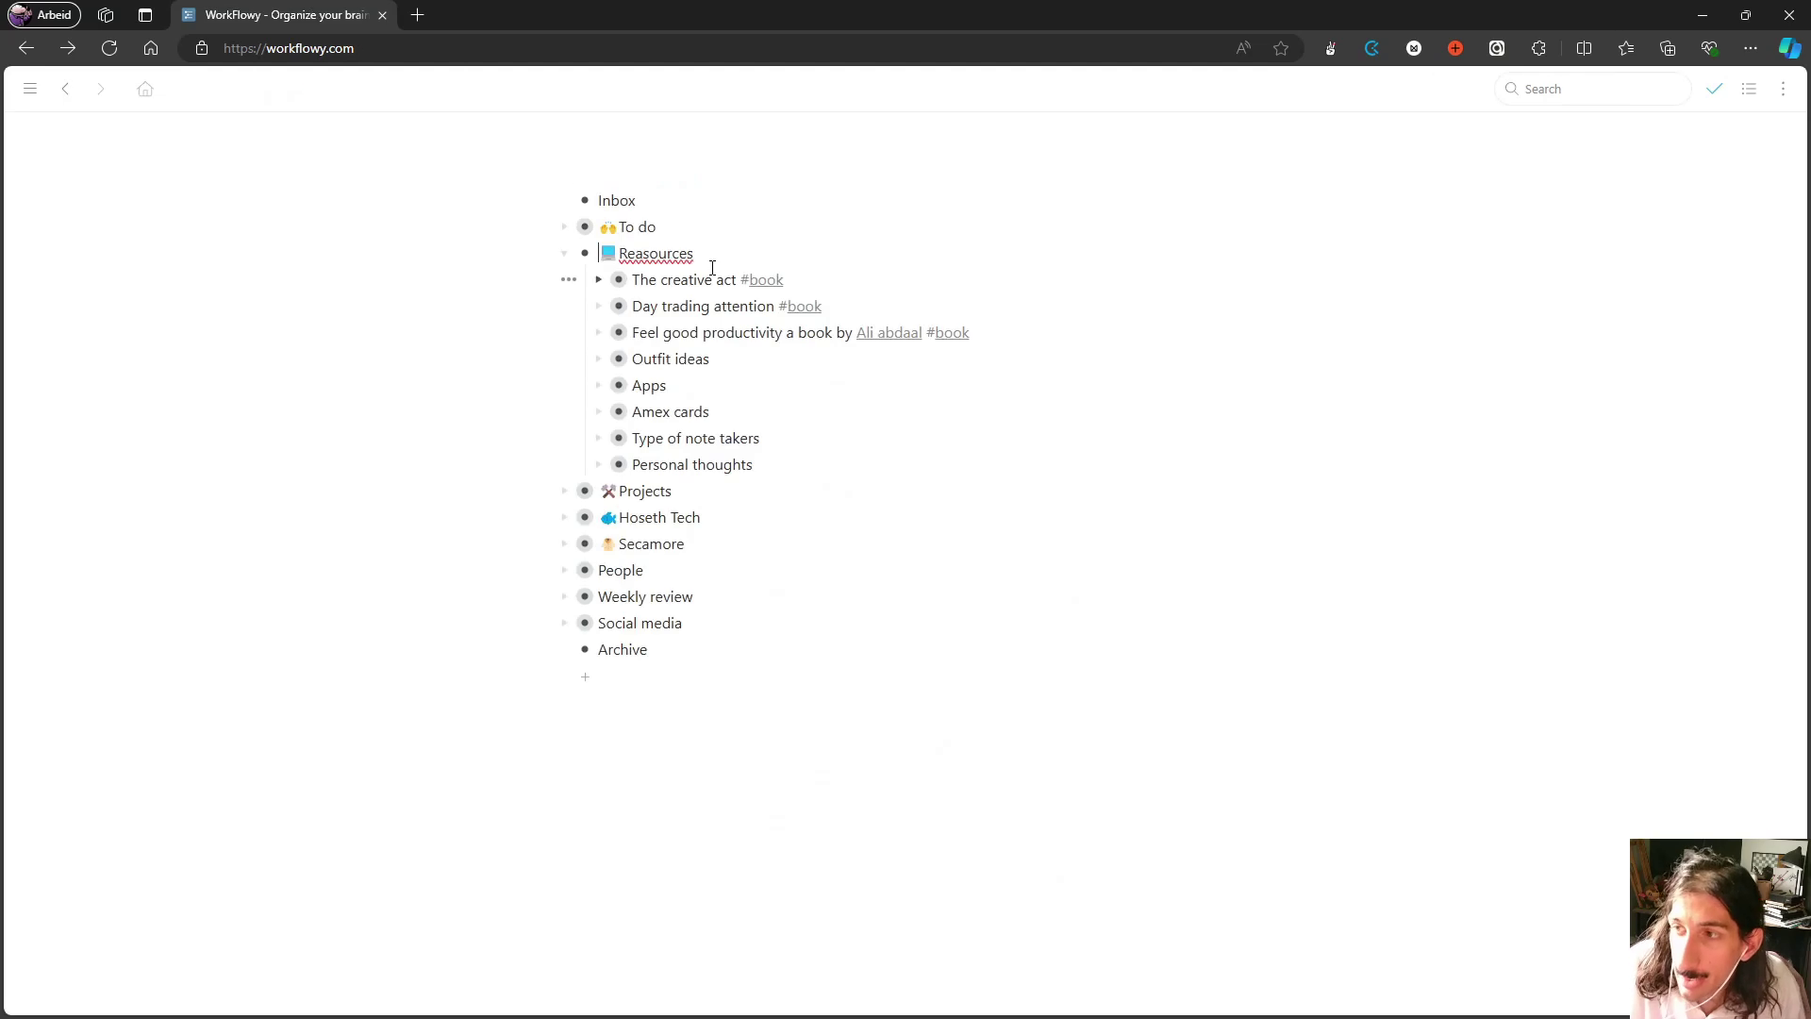
left_click(564, 255)
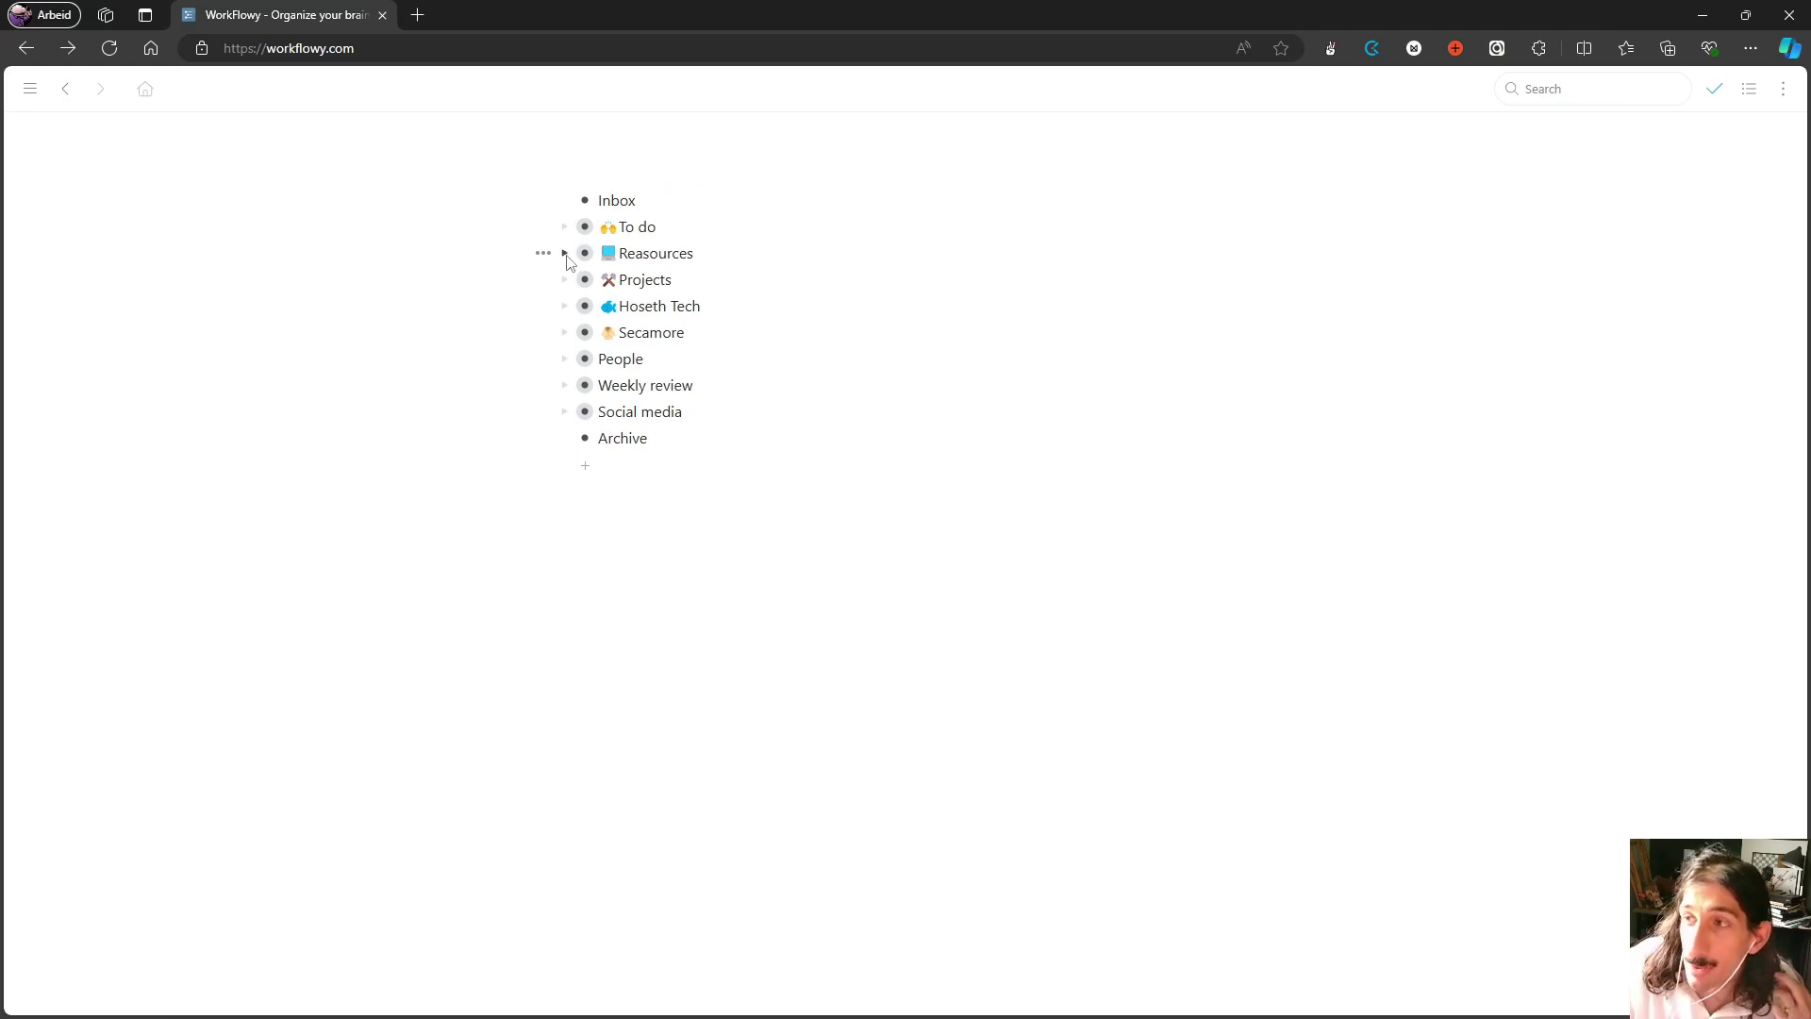
left_click(564, 253)
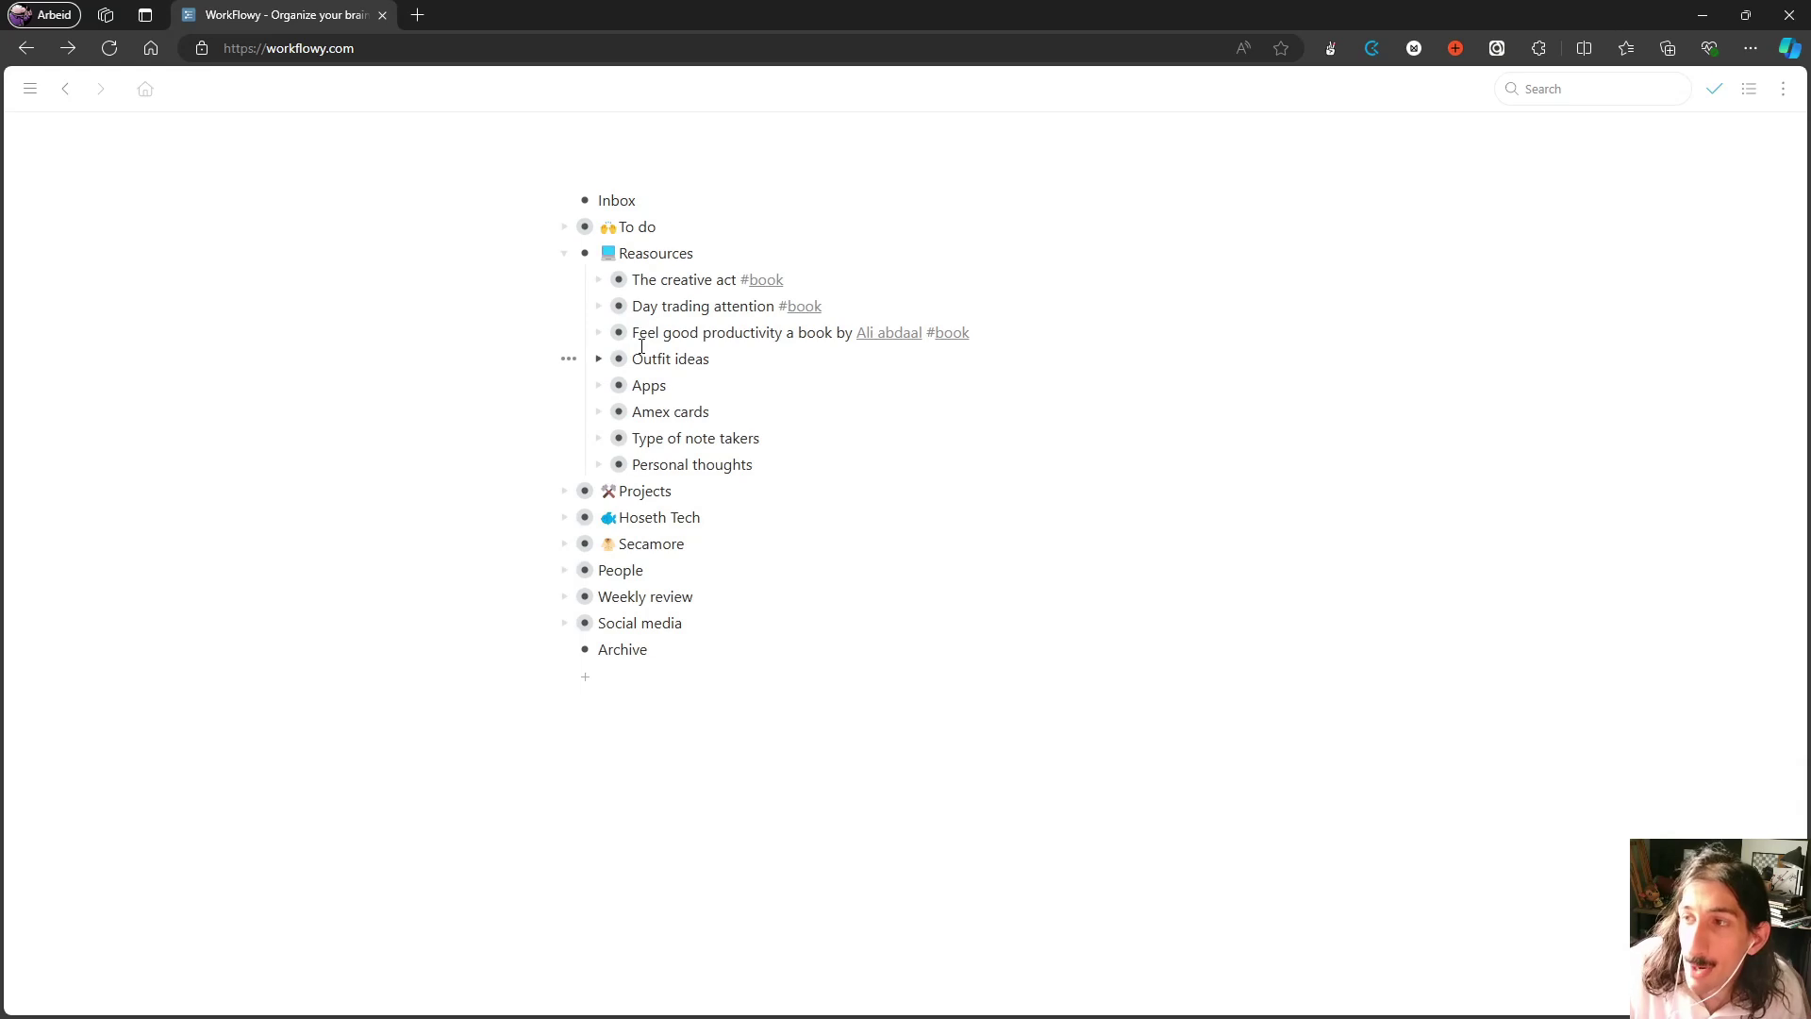
left_click(564, 253)
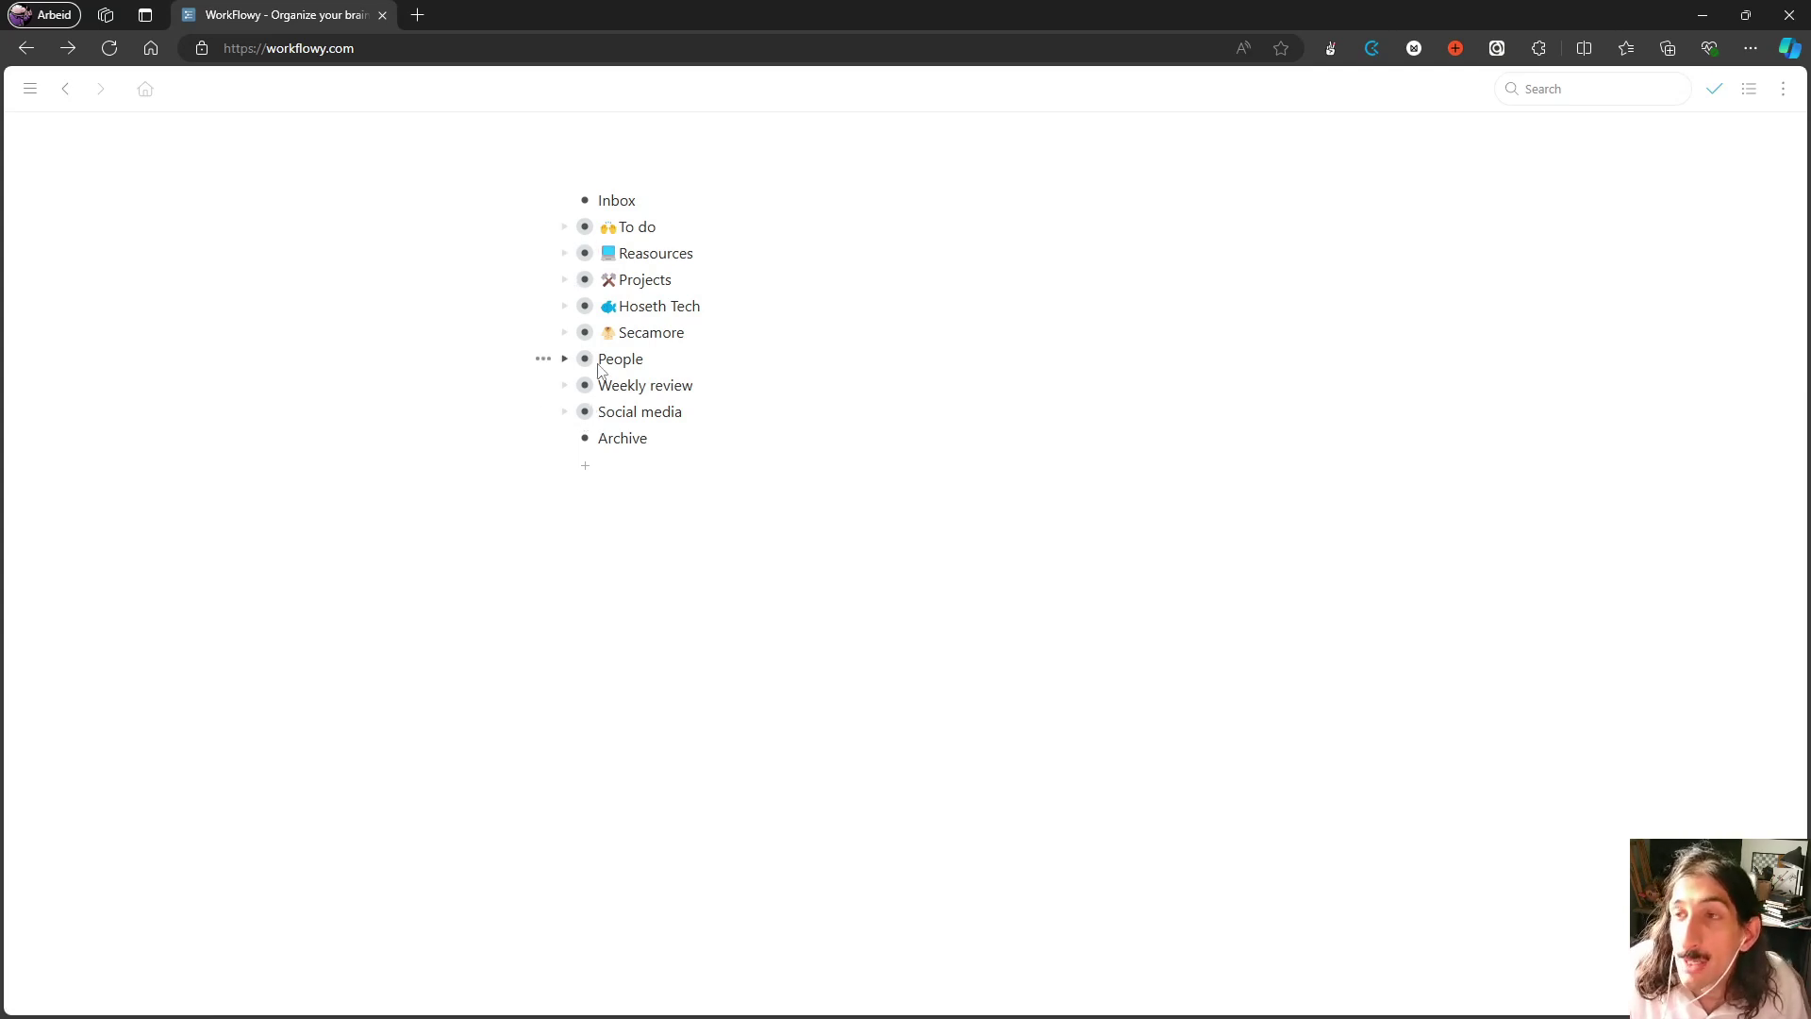
Step: Look through the items under Projects, Secamore and Social media, collapsing each list again
left_click(564, 279)
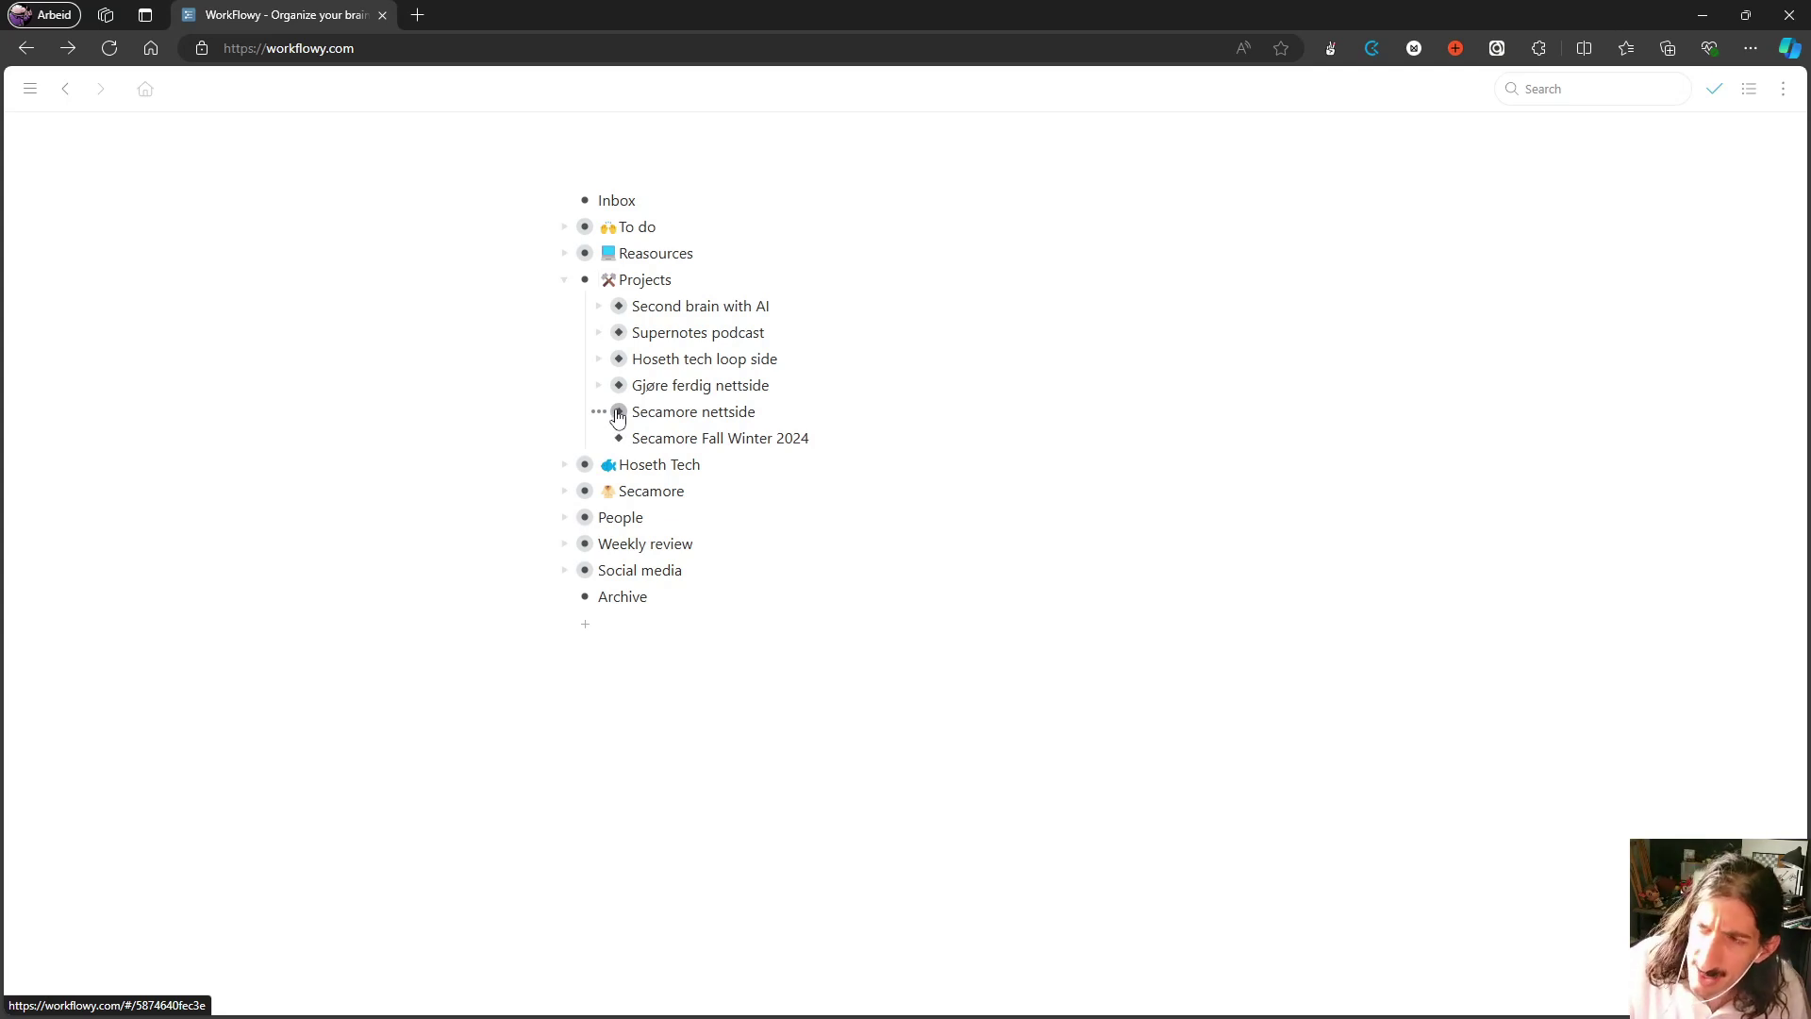
left_click(565, 490)
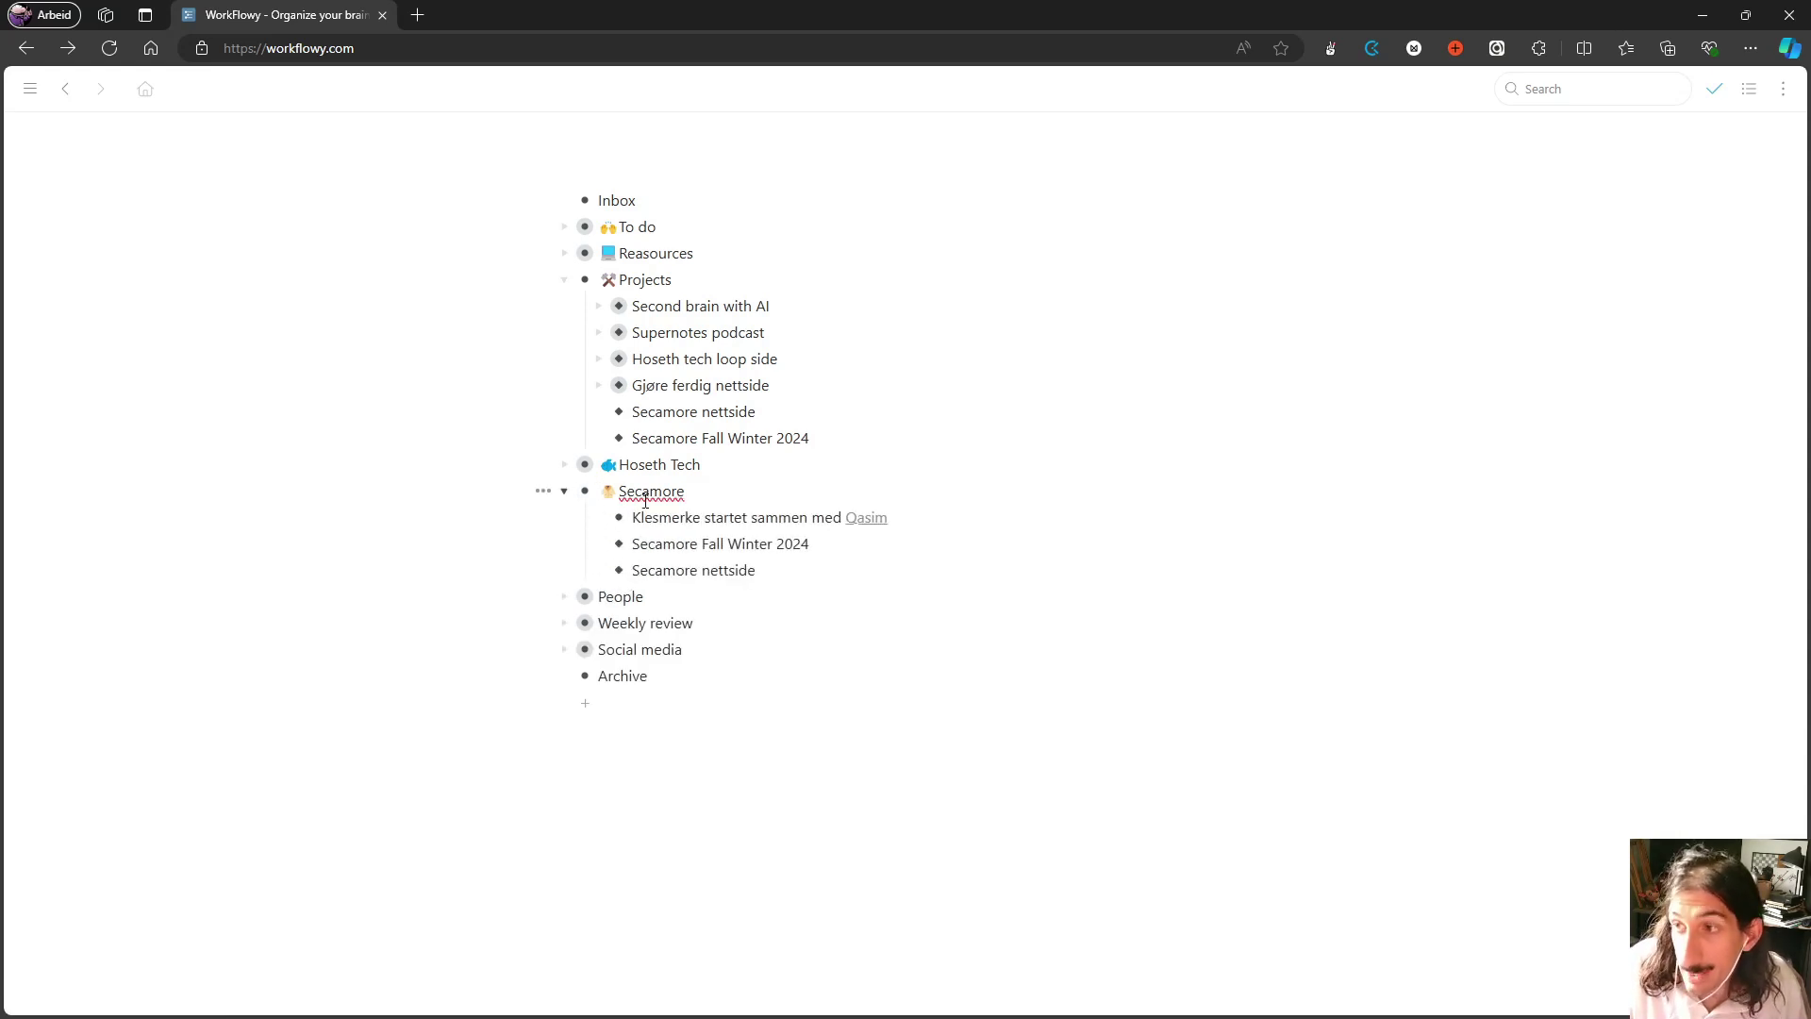
left_click(563, 493)
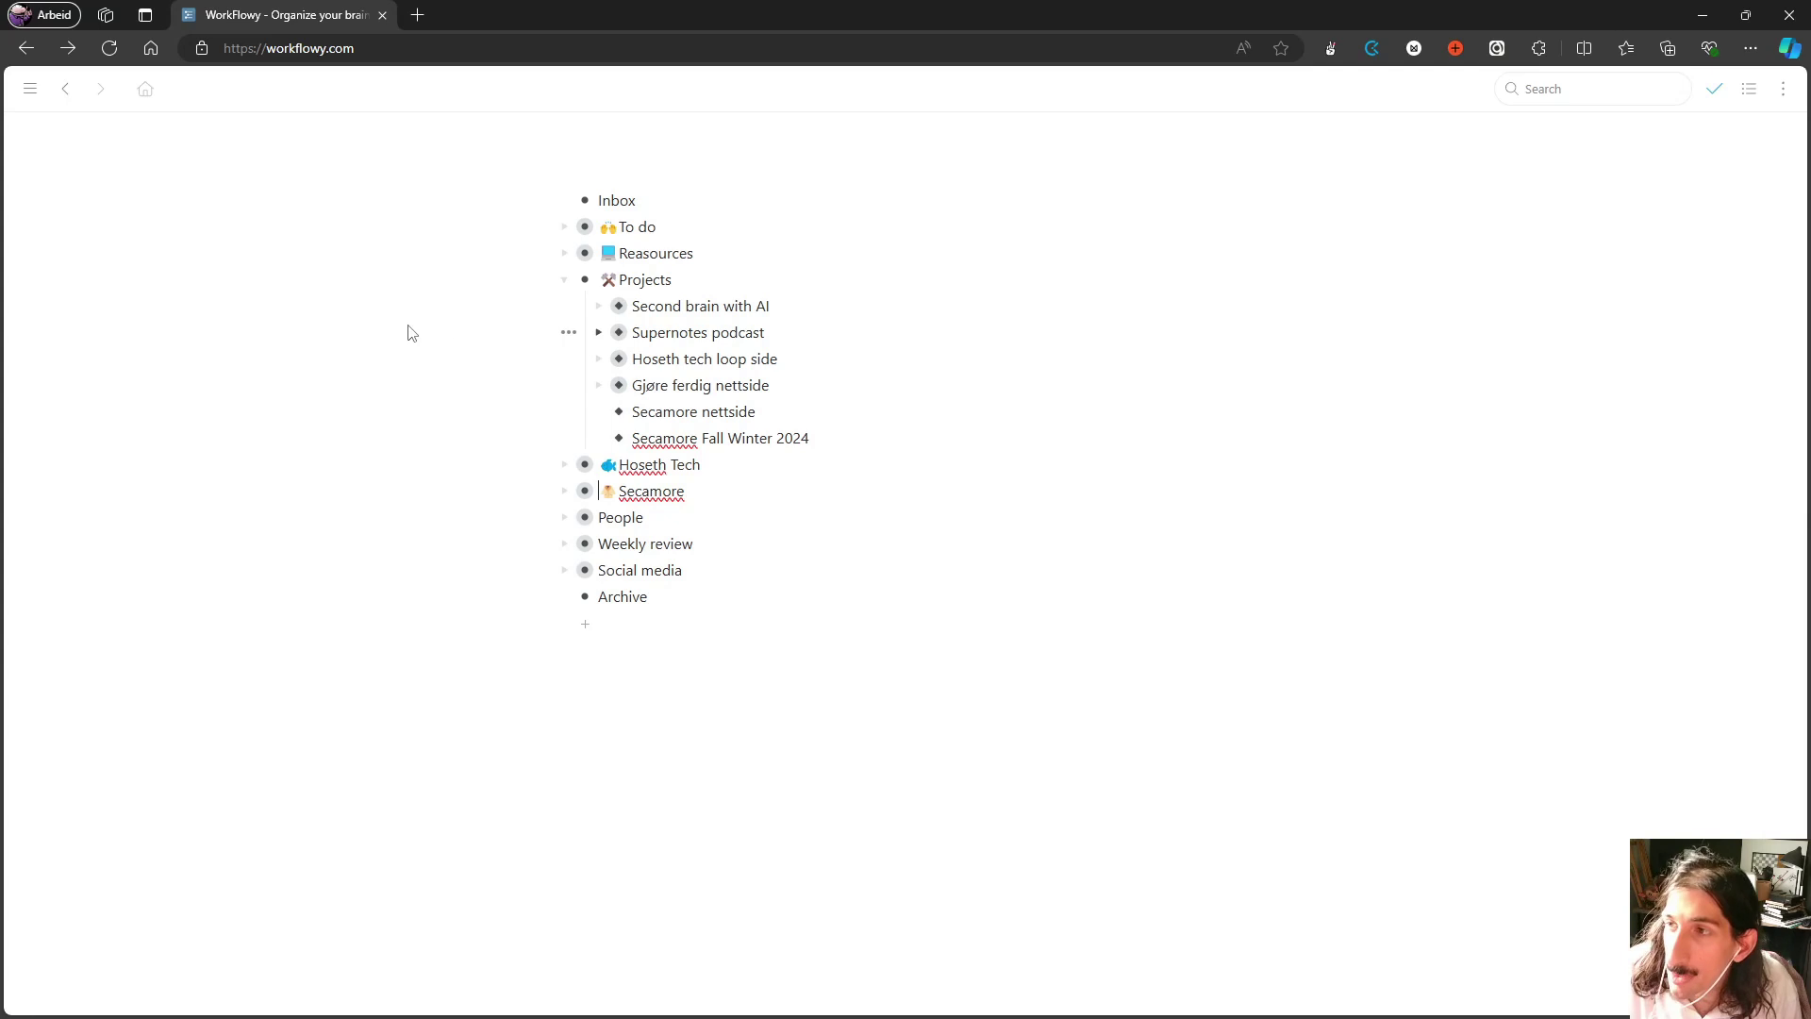
left_click(563, 280)
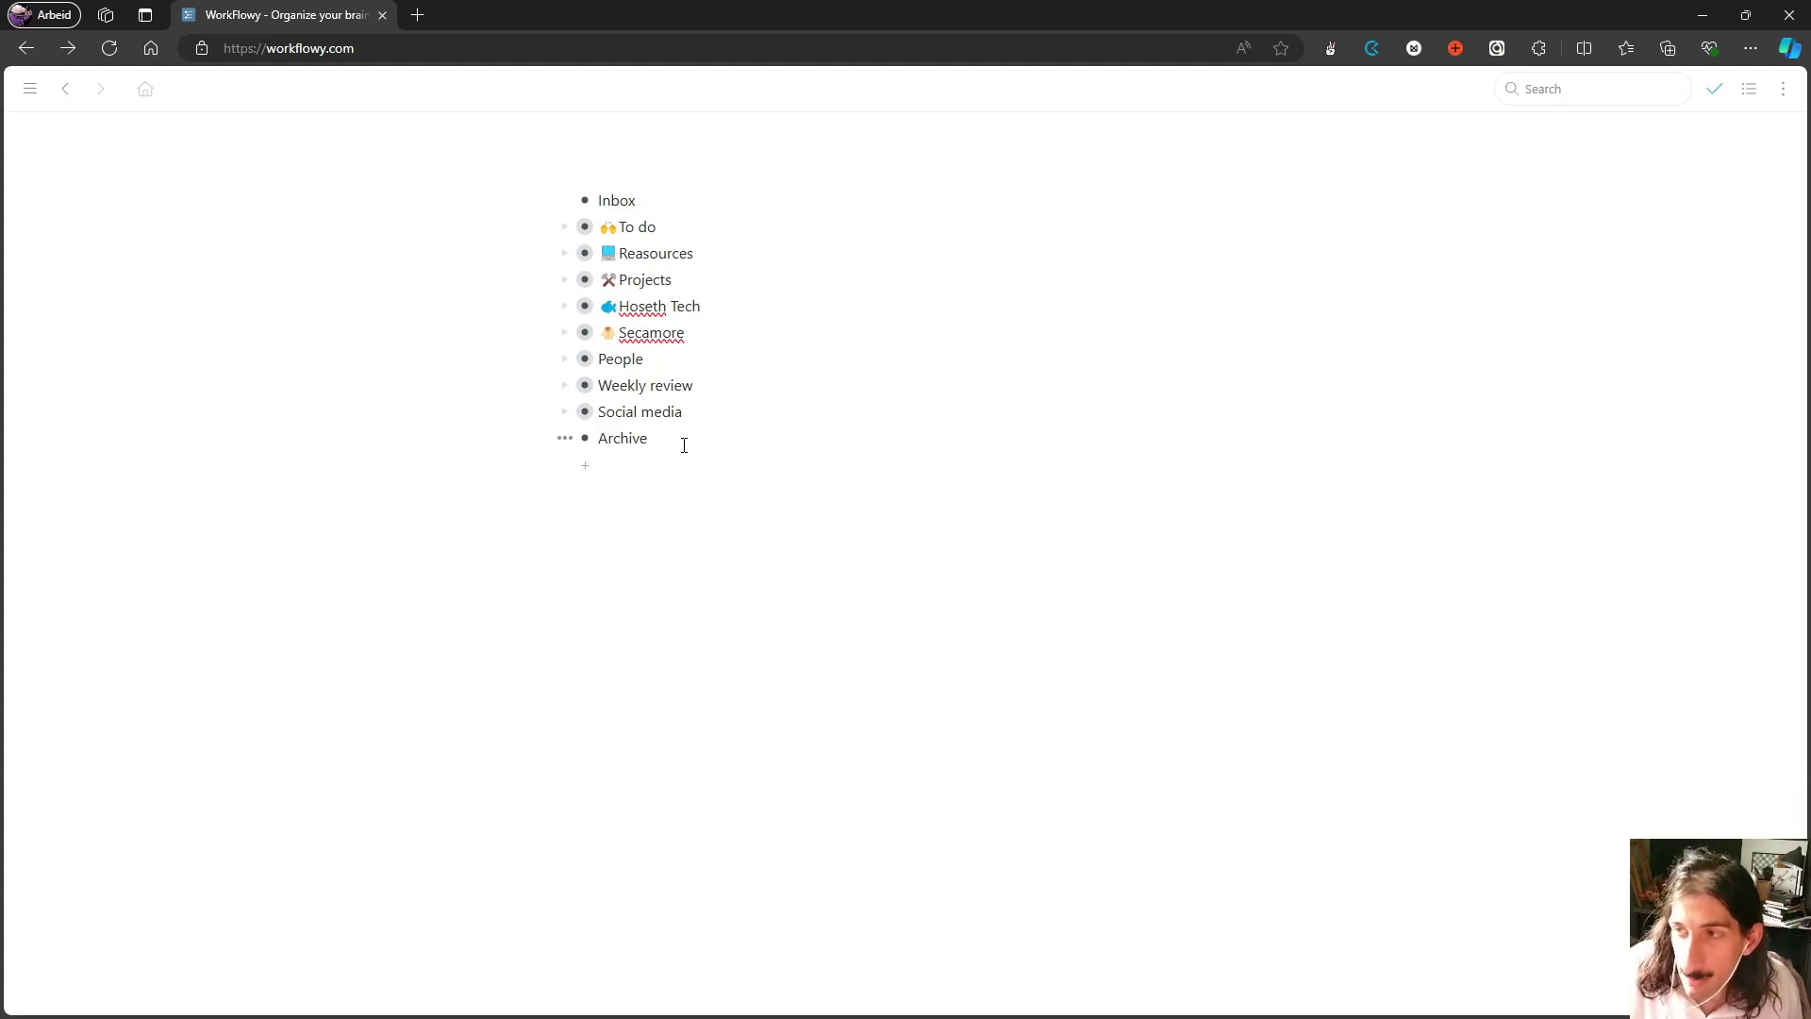
left_click(565, 411)
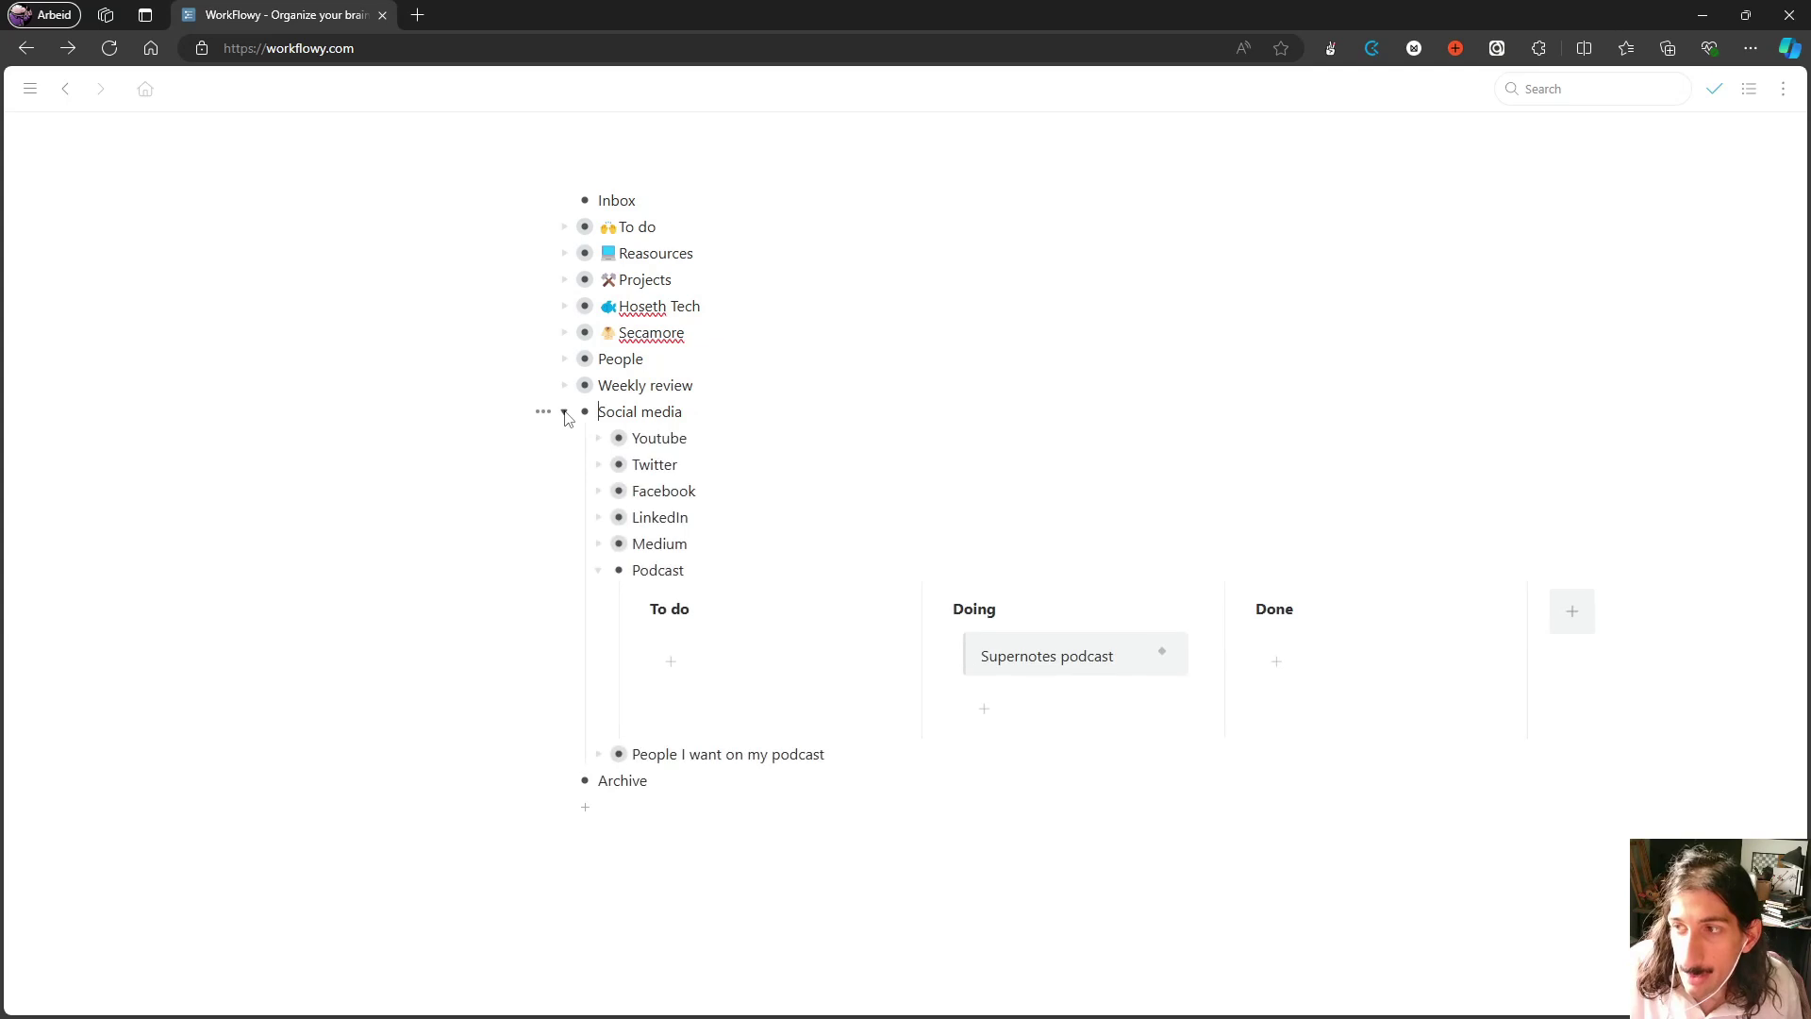
left_click(564, 412)
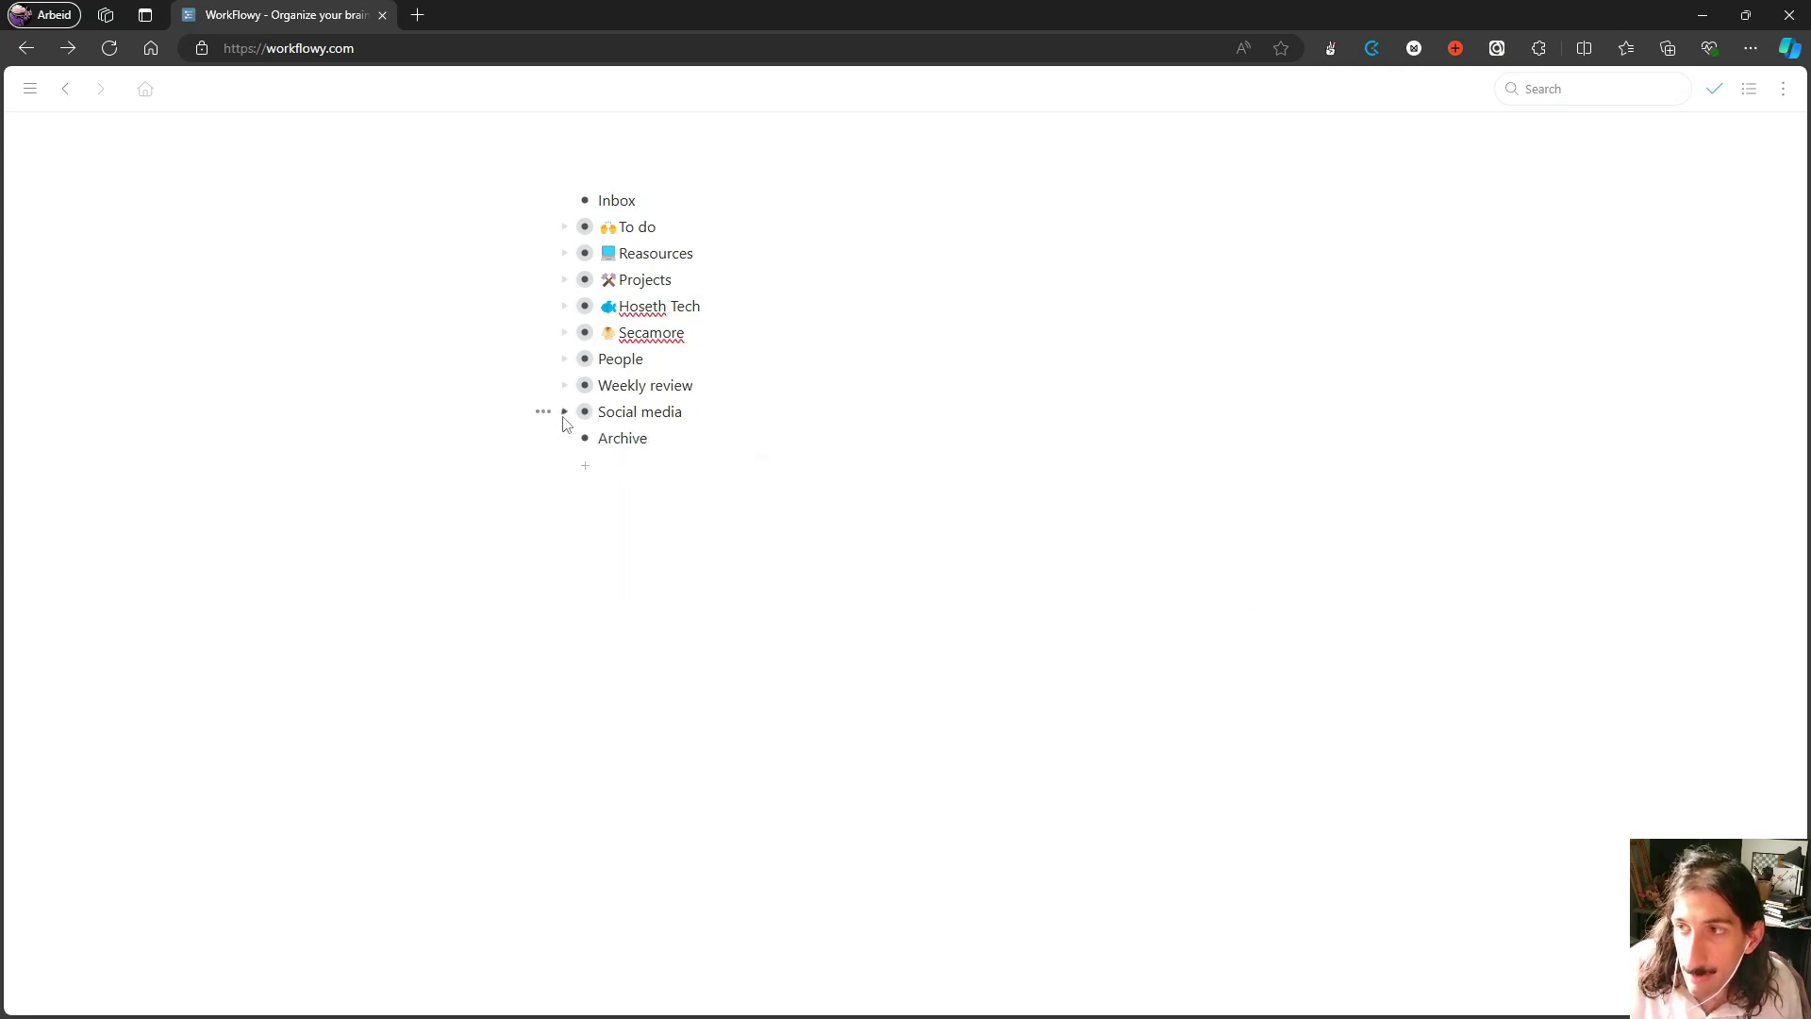
Step: Add an empty bullet under Personal thoughts in Reasources after trying the [[ link lookup in it, and collapse Reasources
left_click(564, 253)
left_click(599, 464)
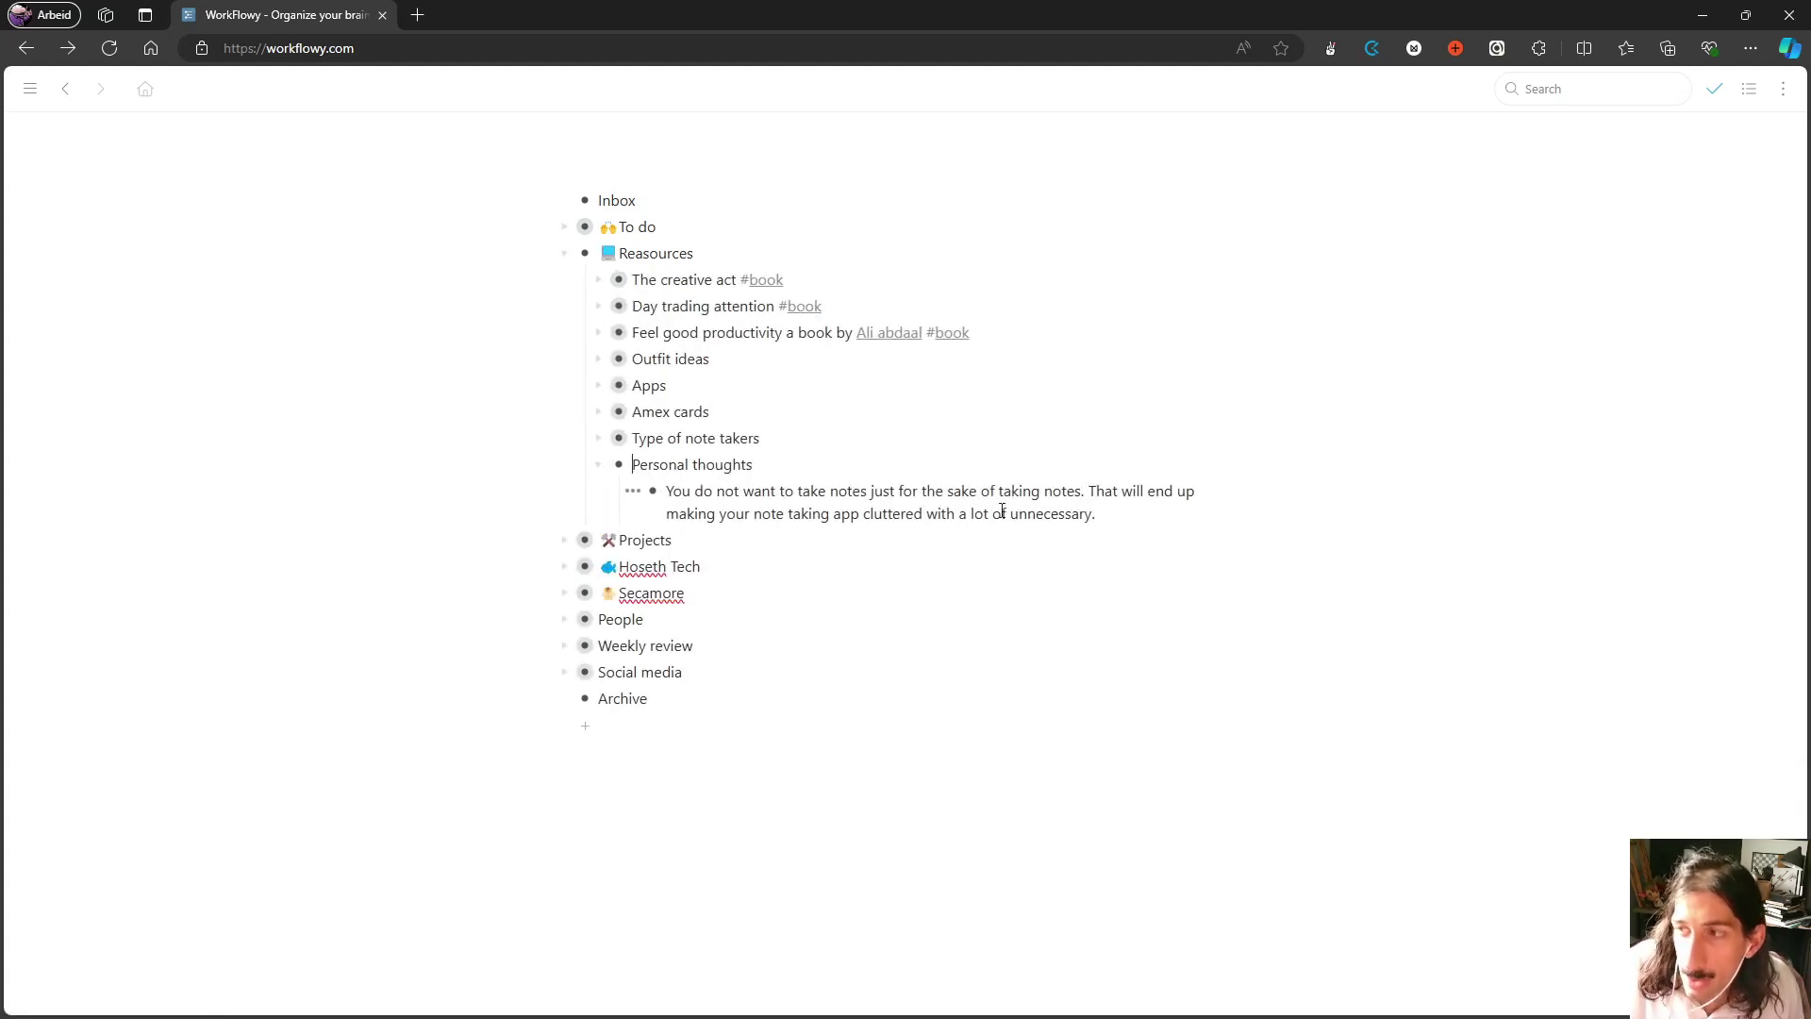
key("Return")
type("[[")
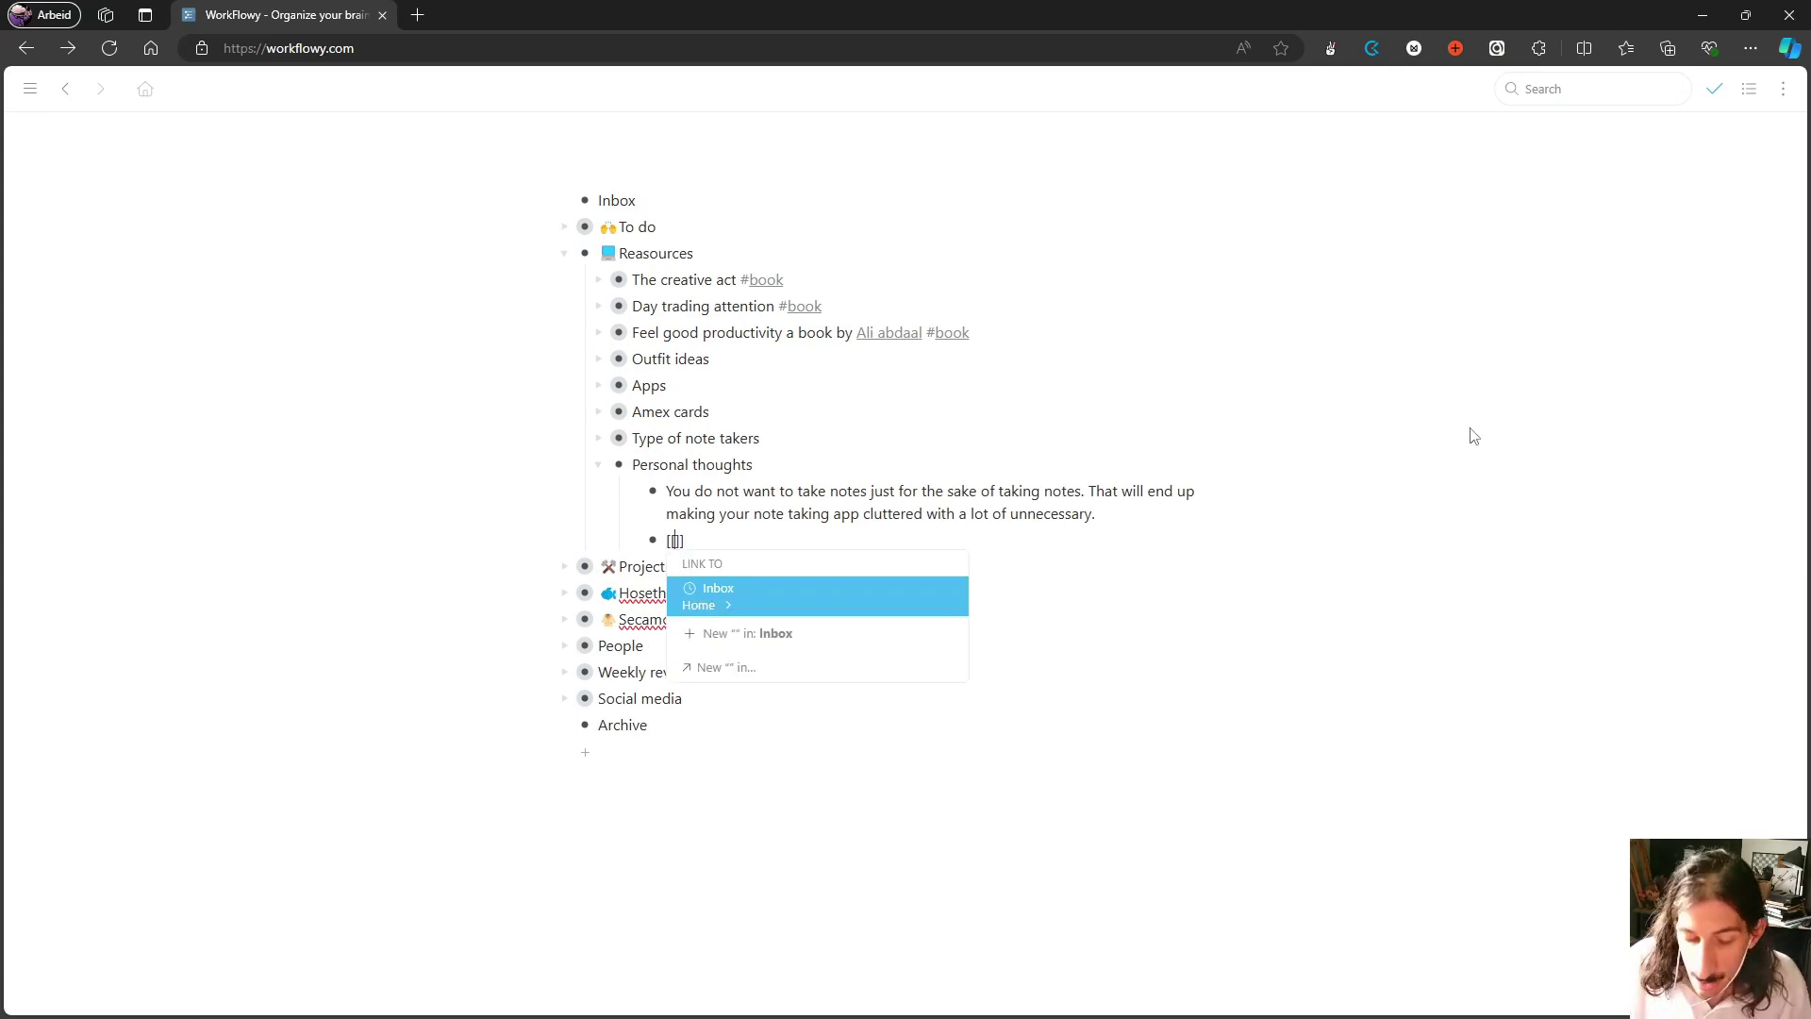
key("BackSpace")
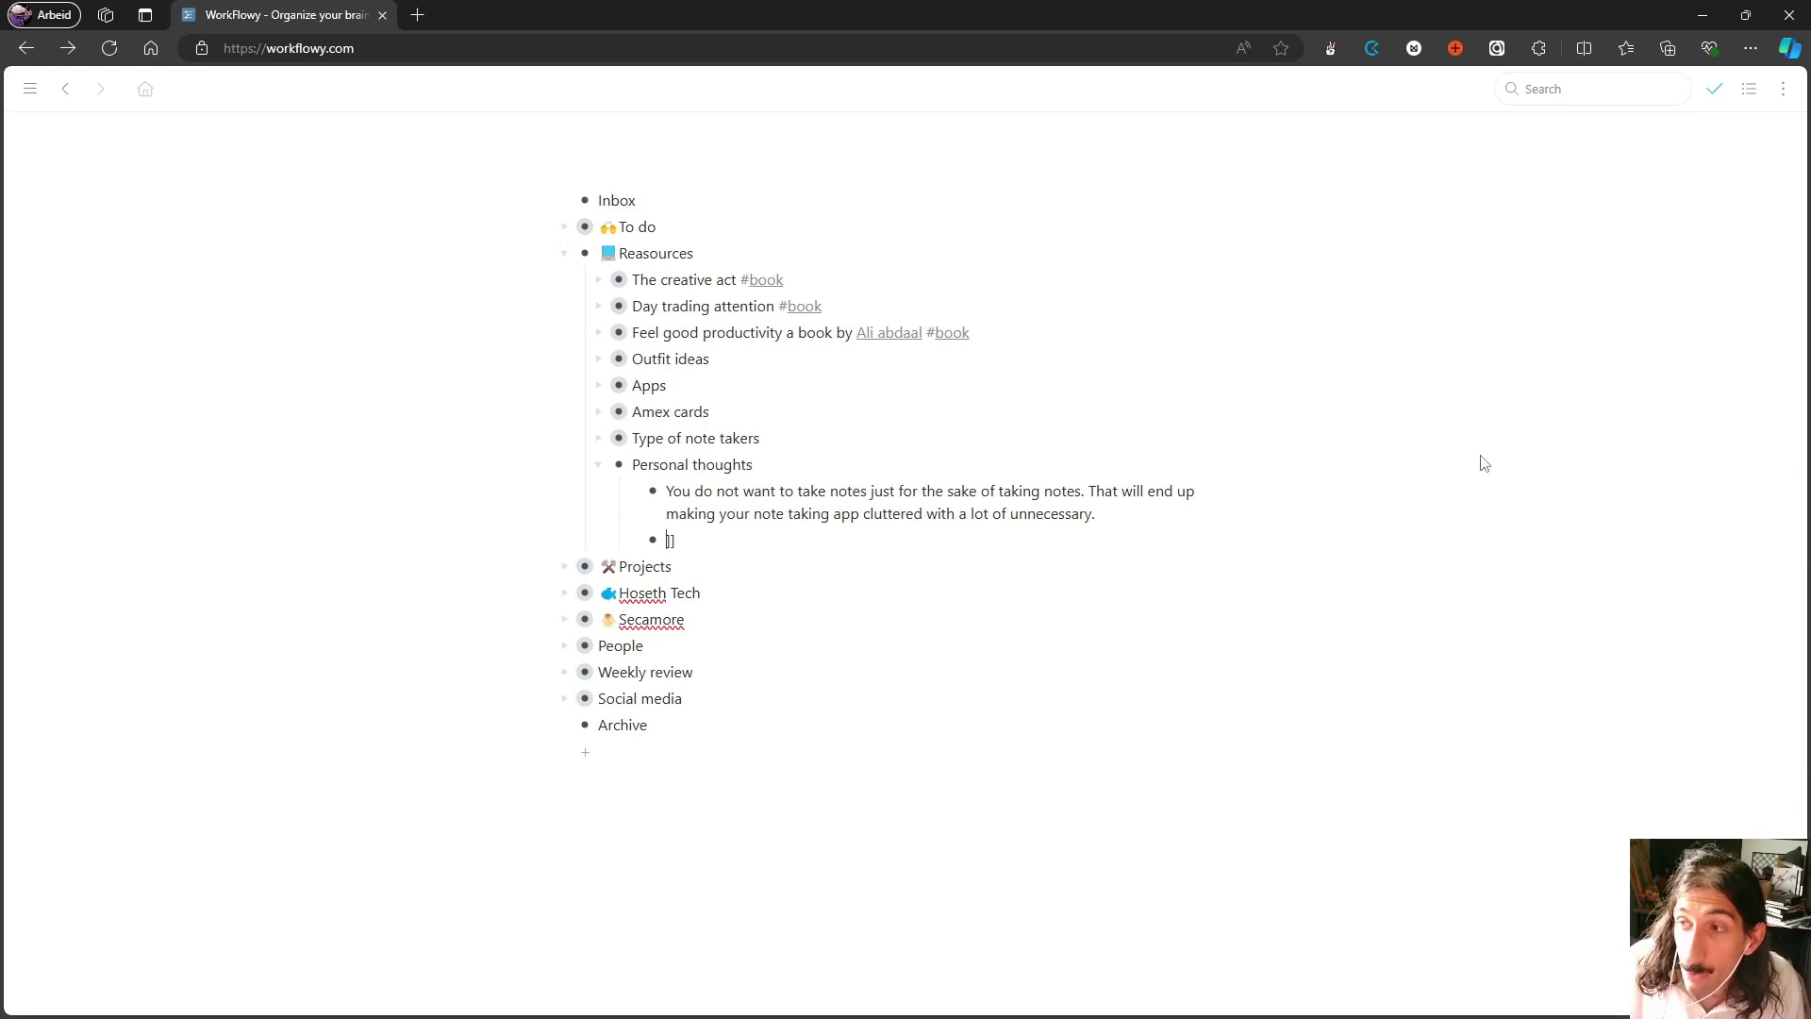
key("BackSpace")
key("BackSpace")
key("BackSpace")
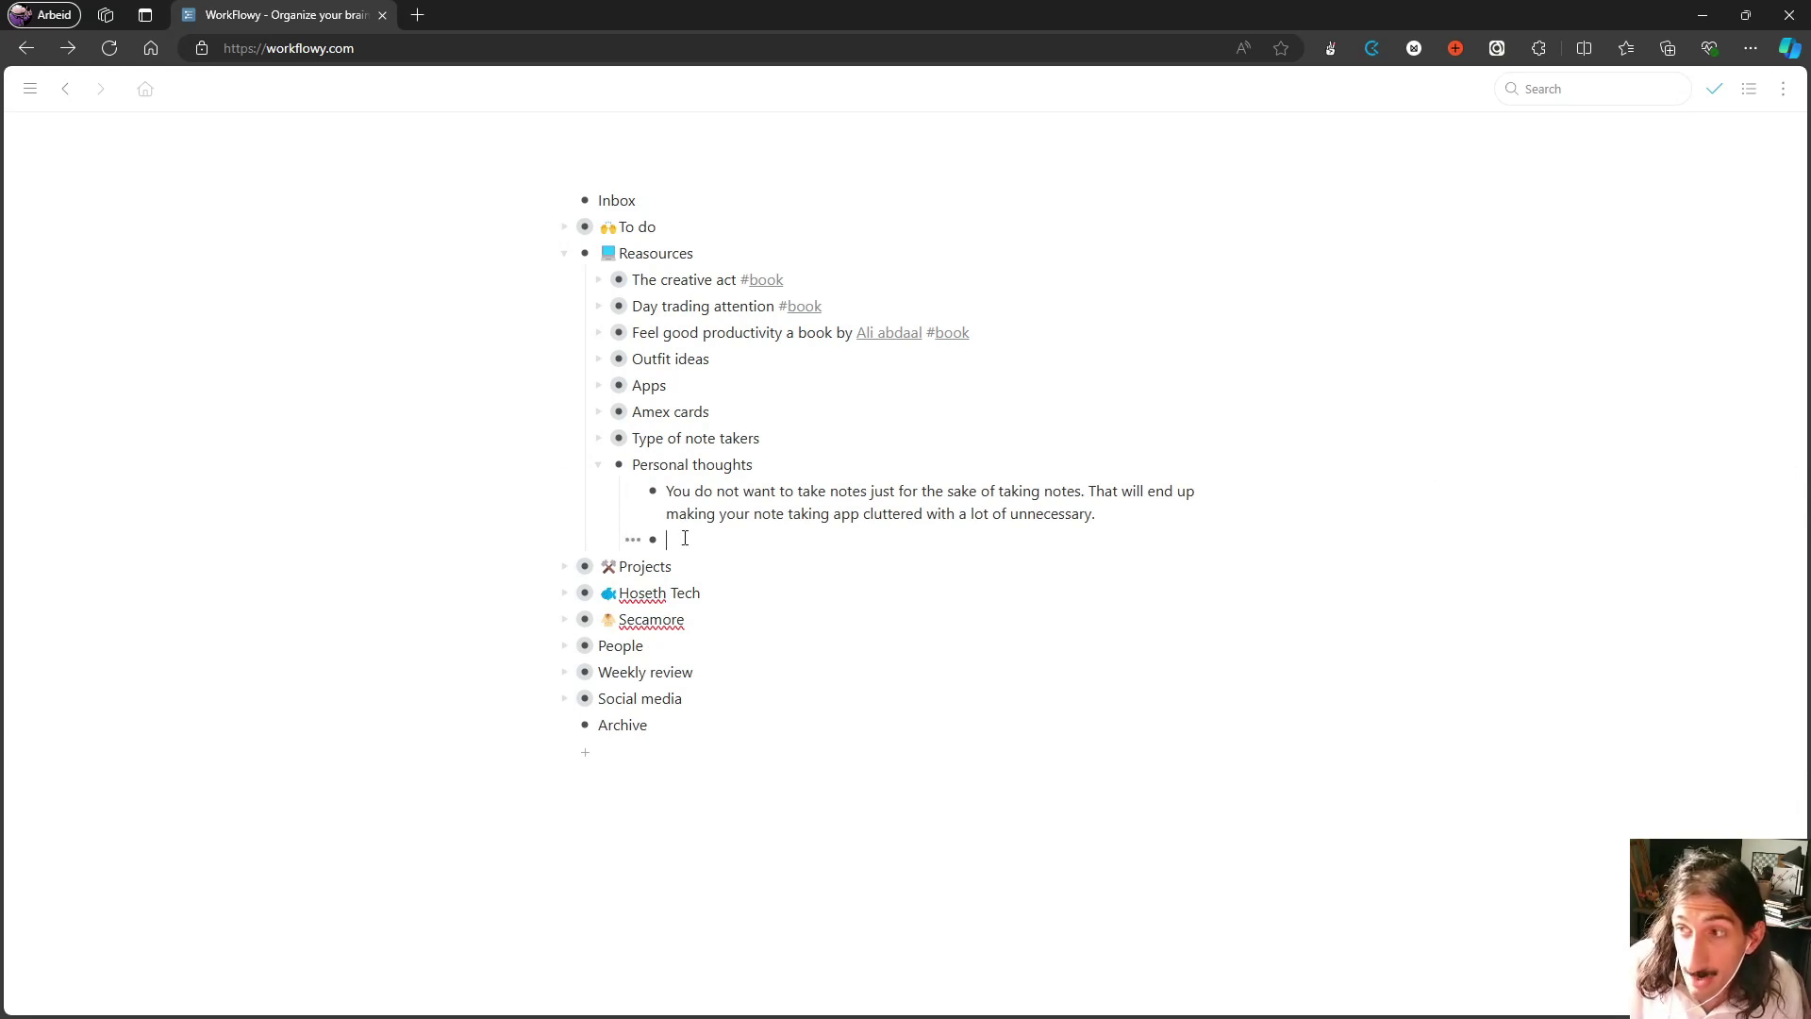
left_click(564, 253)
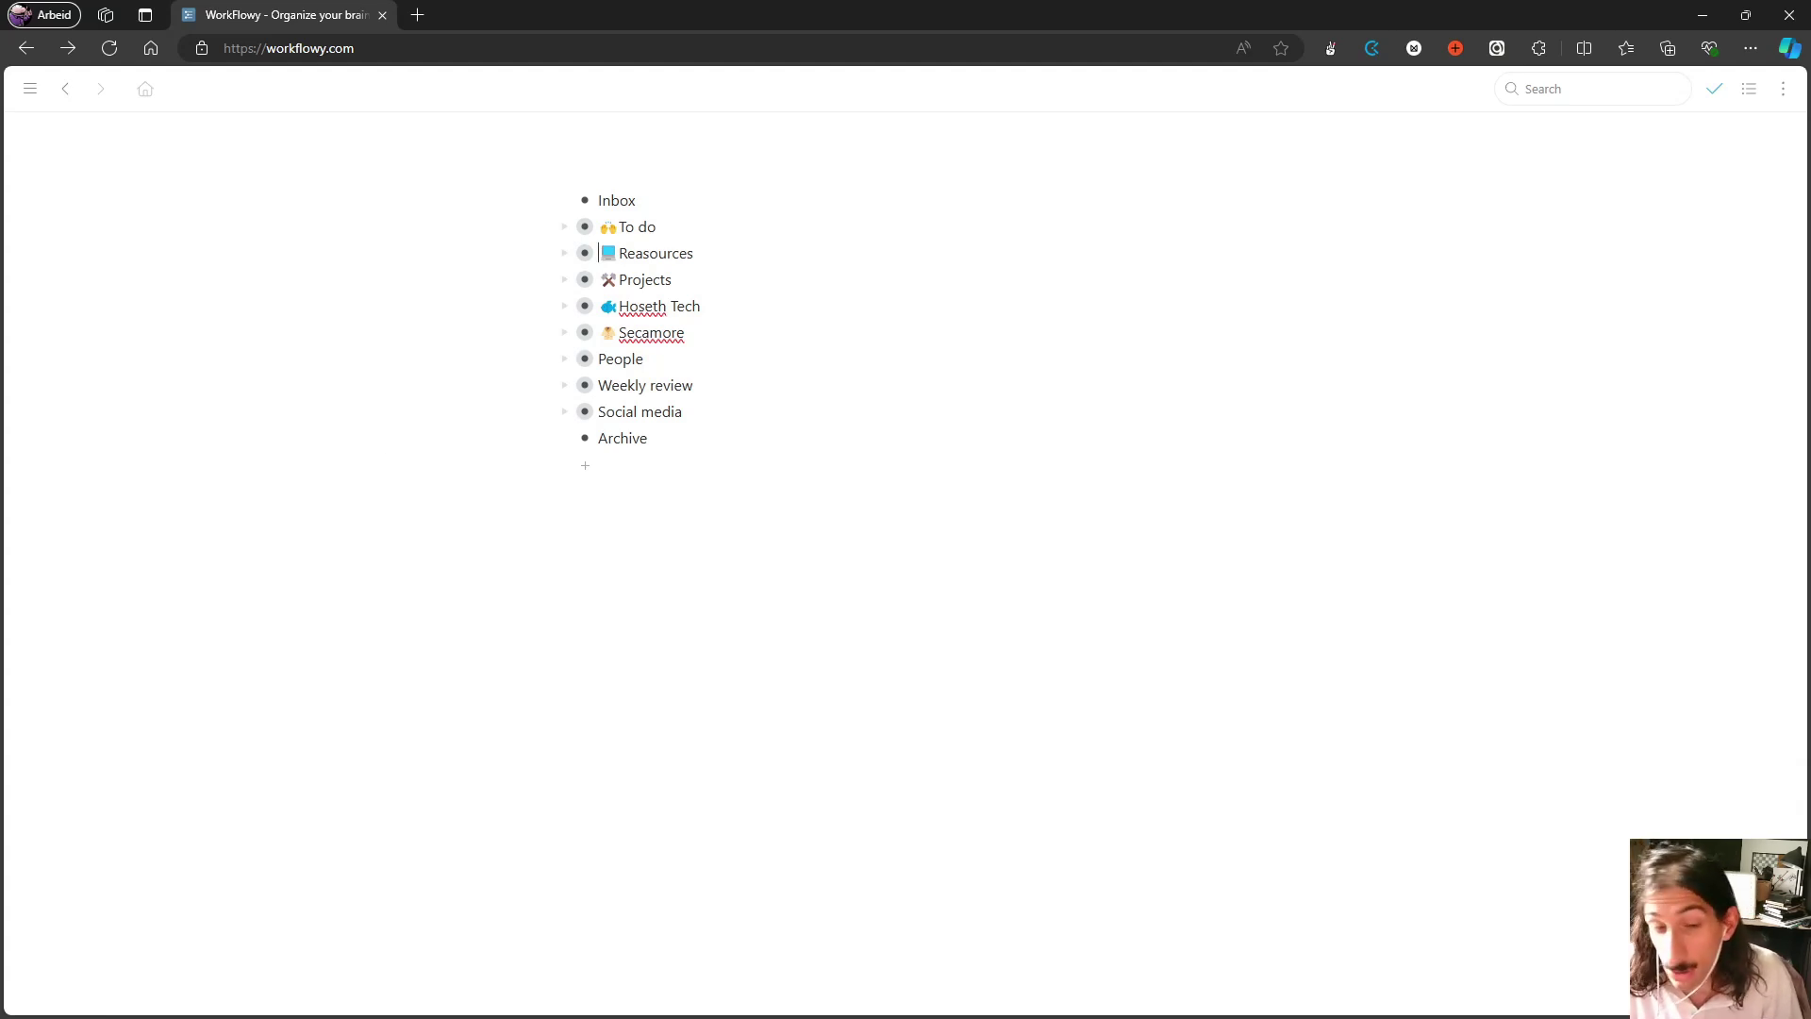
Step: Switch to Tana, check the Capture a note entry for 8 Jul, and open today's daily note
key("alt+Tab")
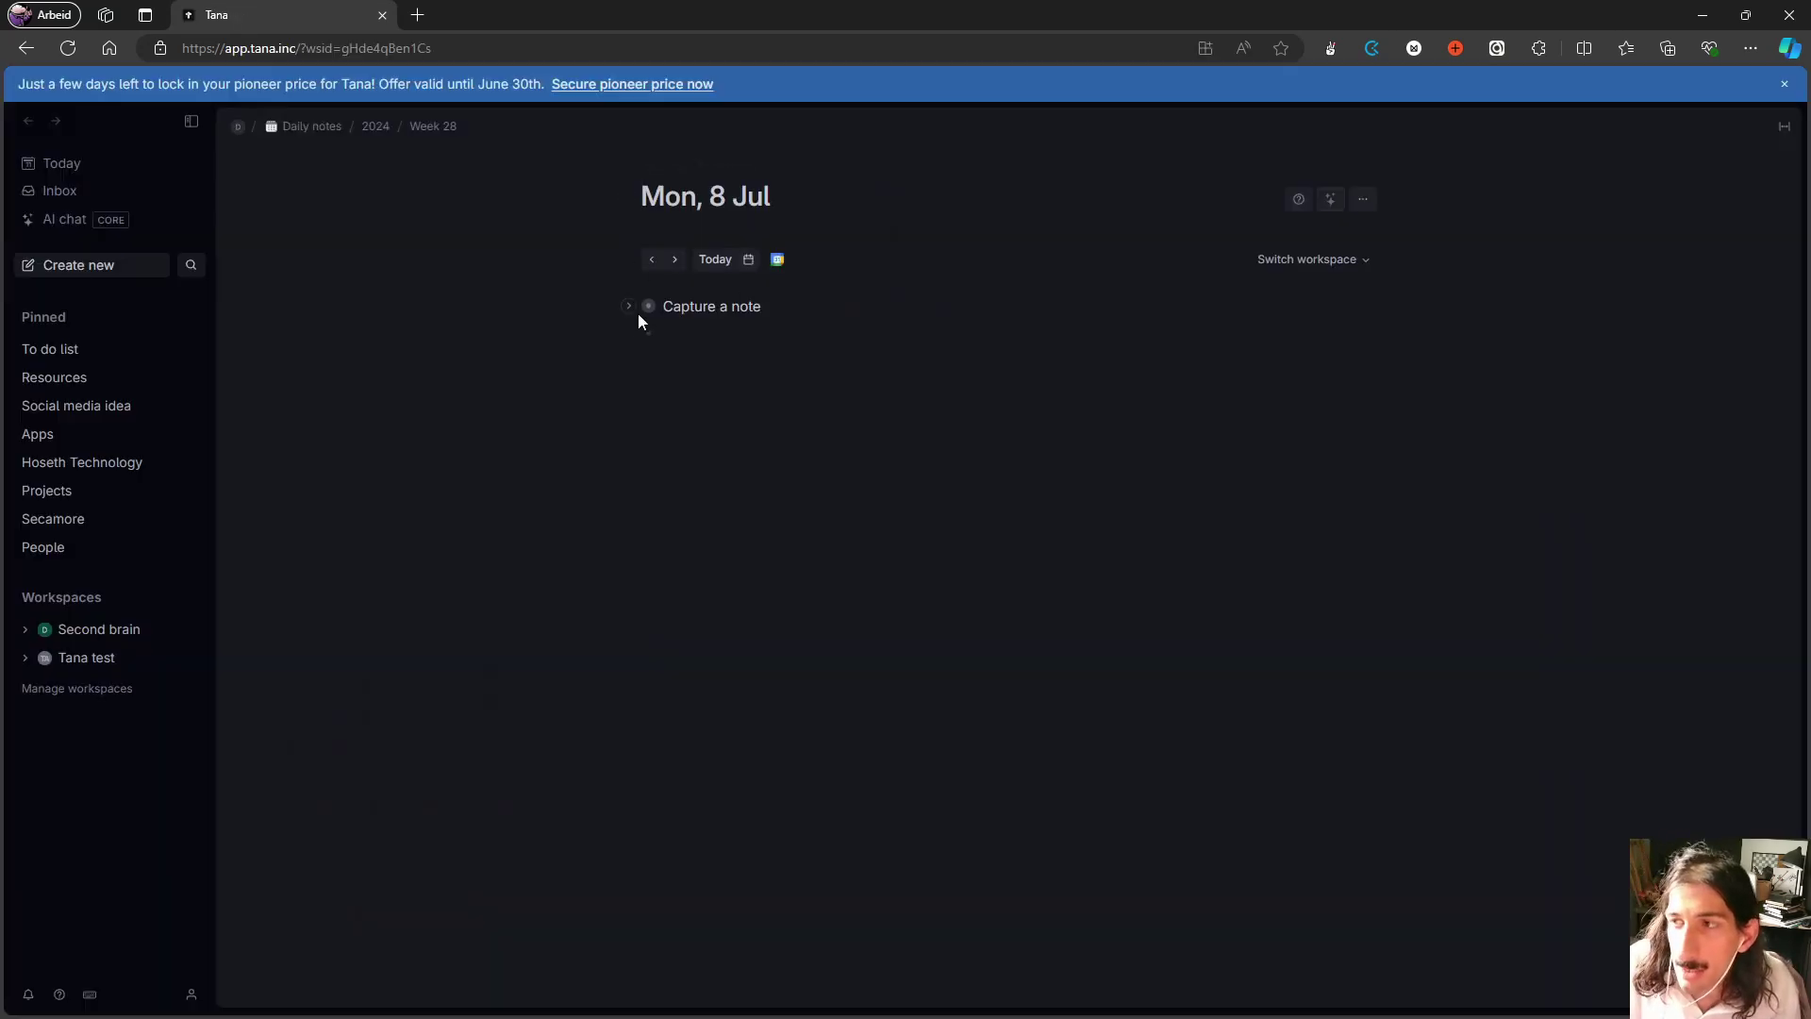
left_click(627, 309)
left_click(628, 309)
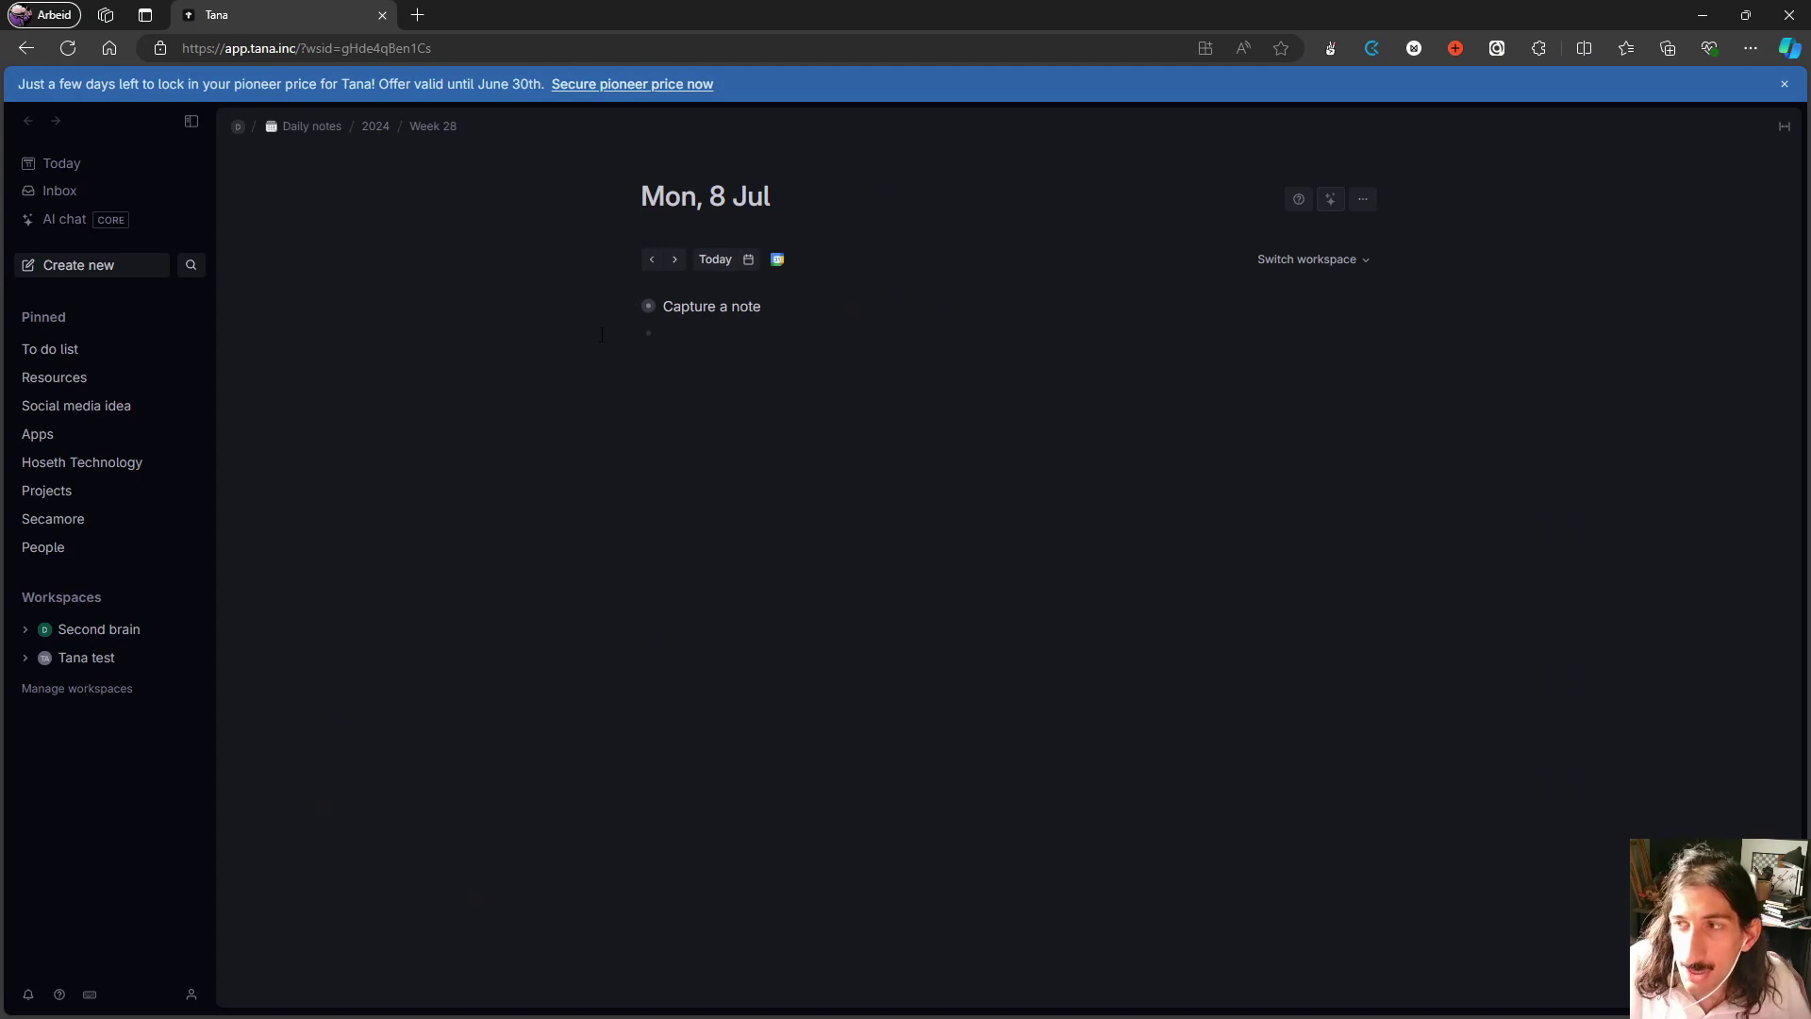
left_click(104, 170)
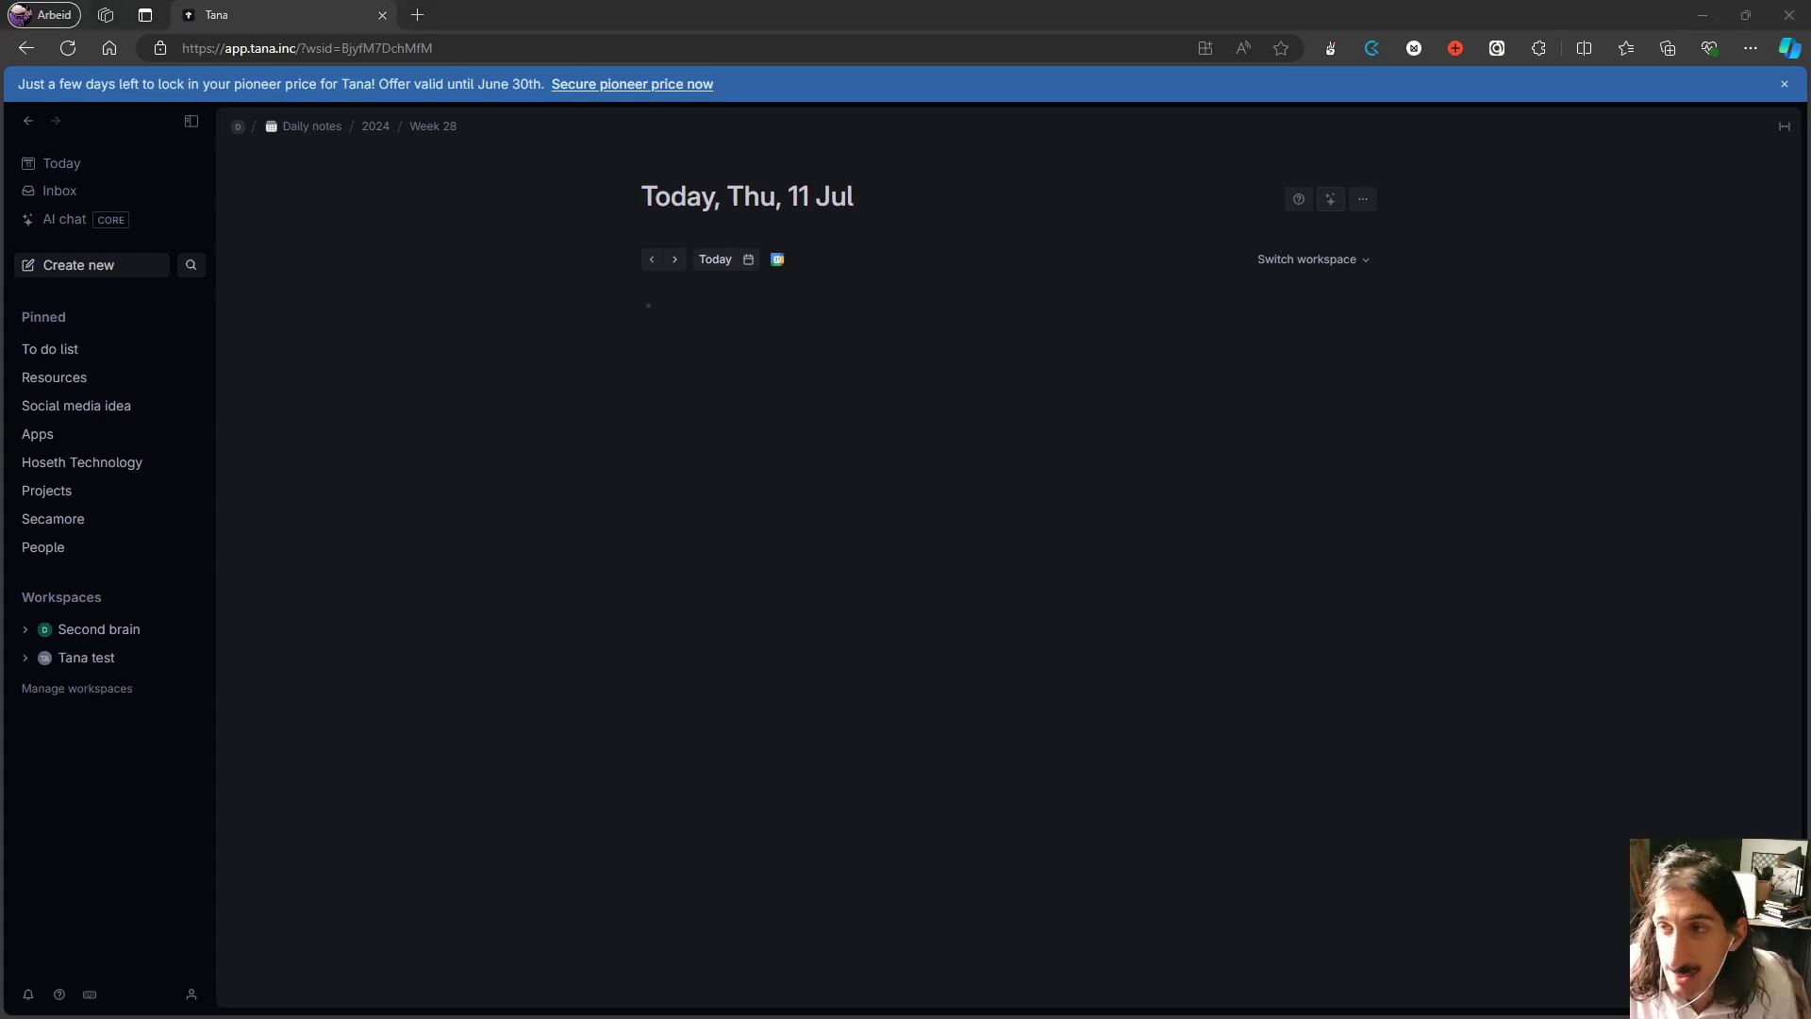
Step: Try writing the sample text "fkgfjkfjg" in today's daily note and erase it
left_click(686, 304)
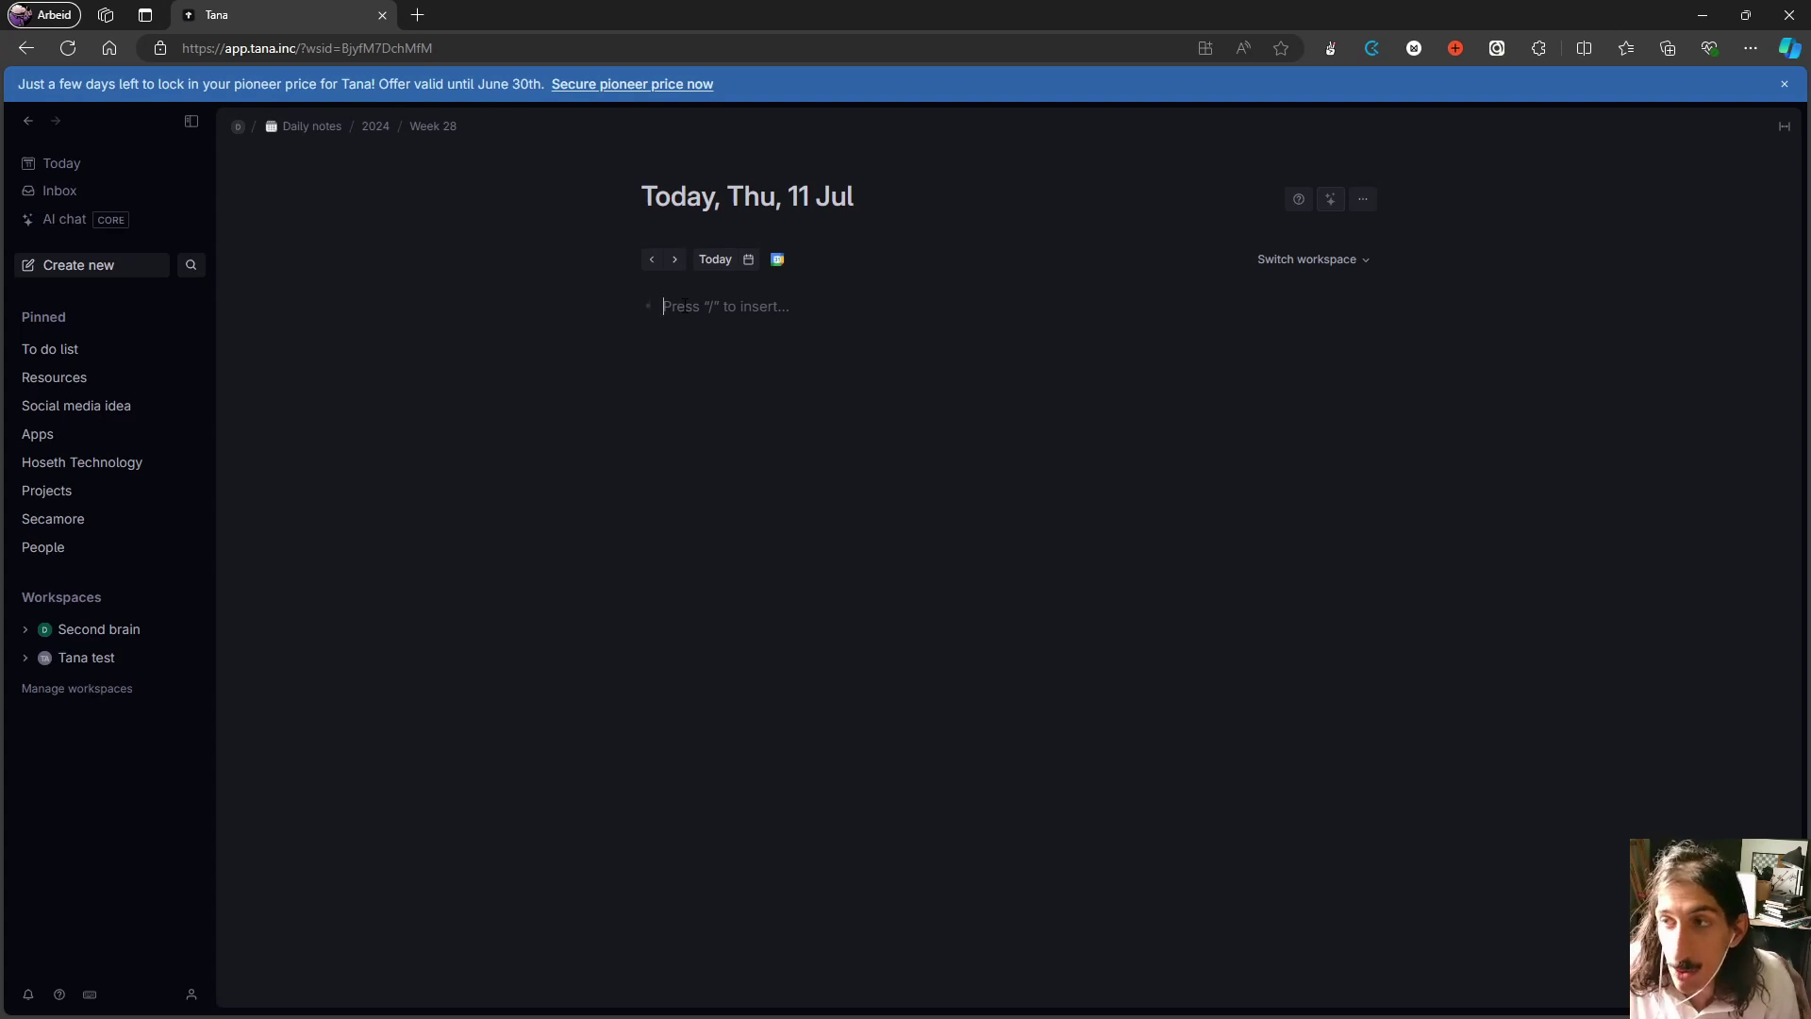
type("jgkjkgf")
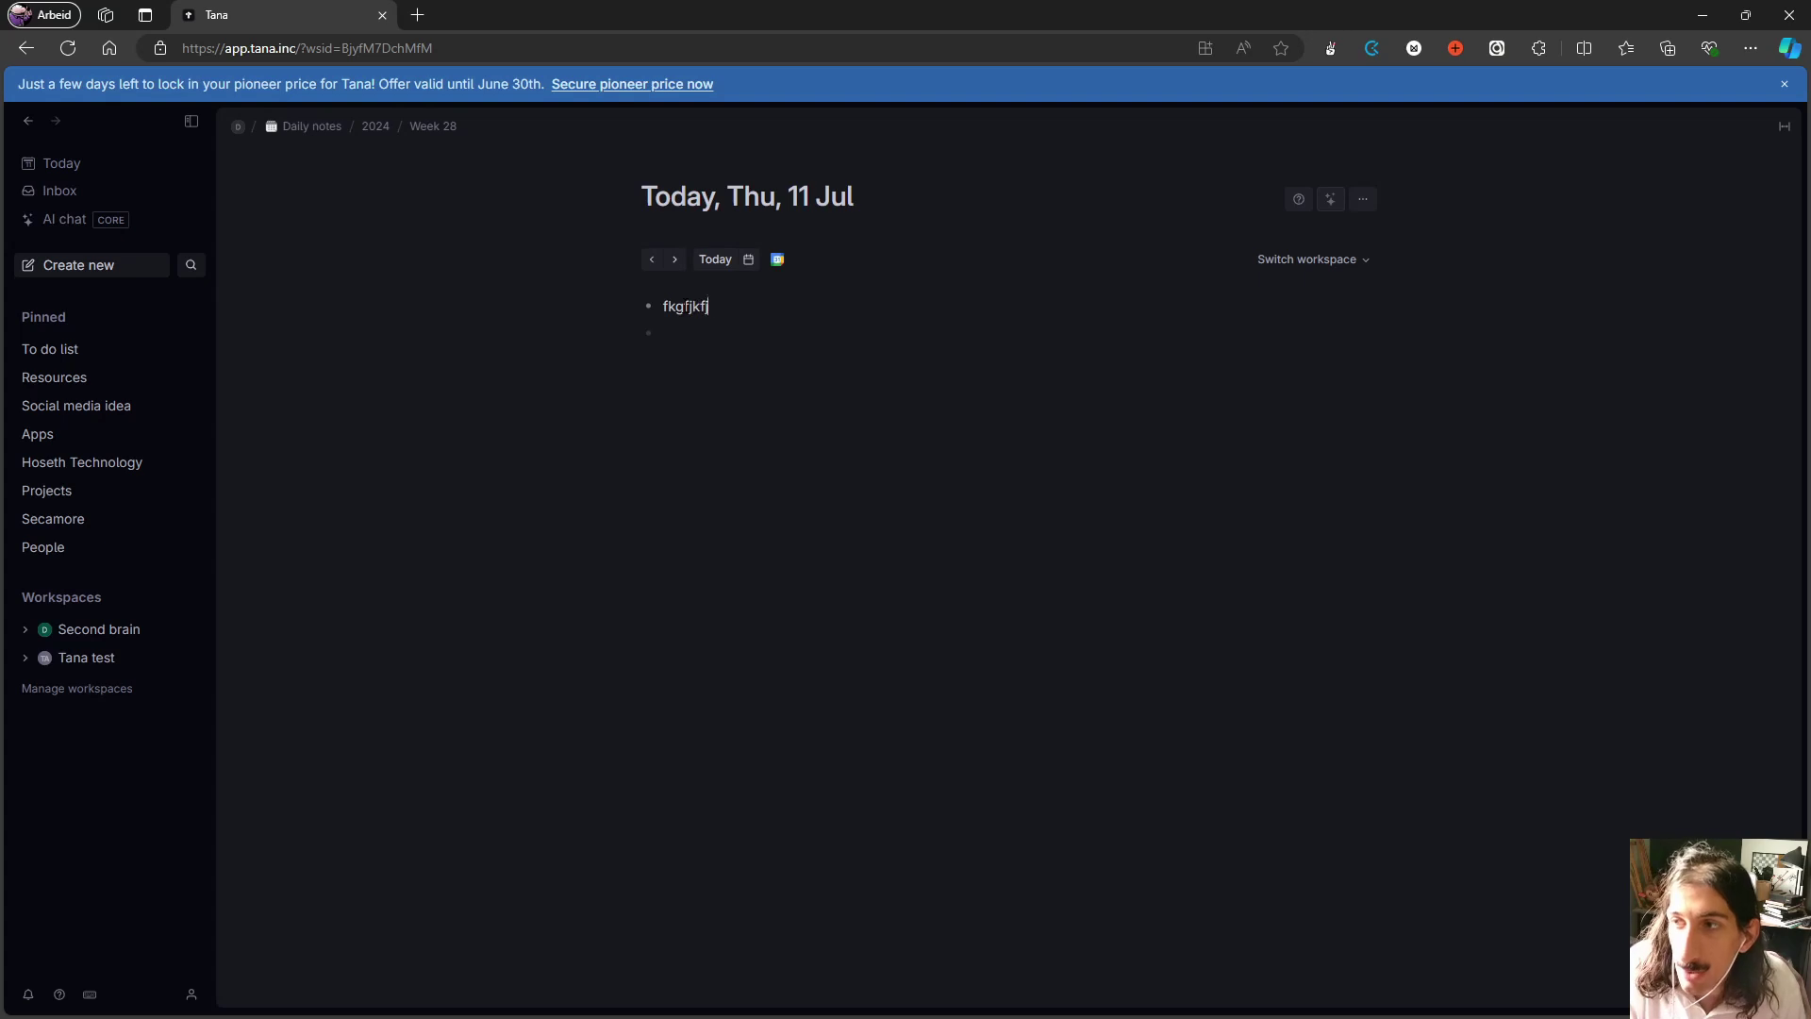
key("BackSpace")
key("BackSpace")
key("BackSpace")
key("BackSpace")
key("BackSpace")
key("BackSpace")
key("BackSpace")
key("BackSpace")
key("BackSpace")
key("BackSpace")
key("BackSpace")
key("BackSpace")
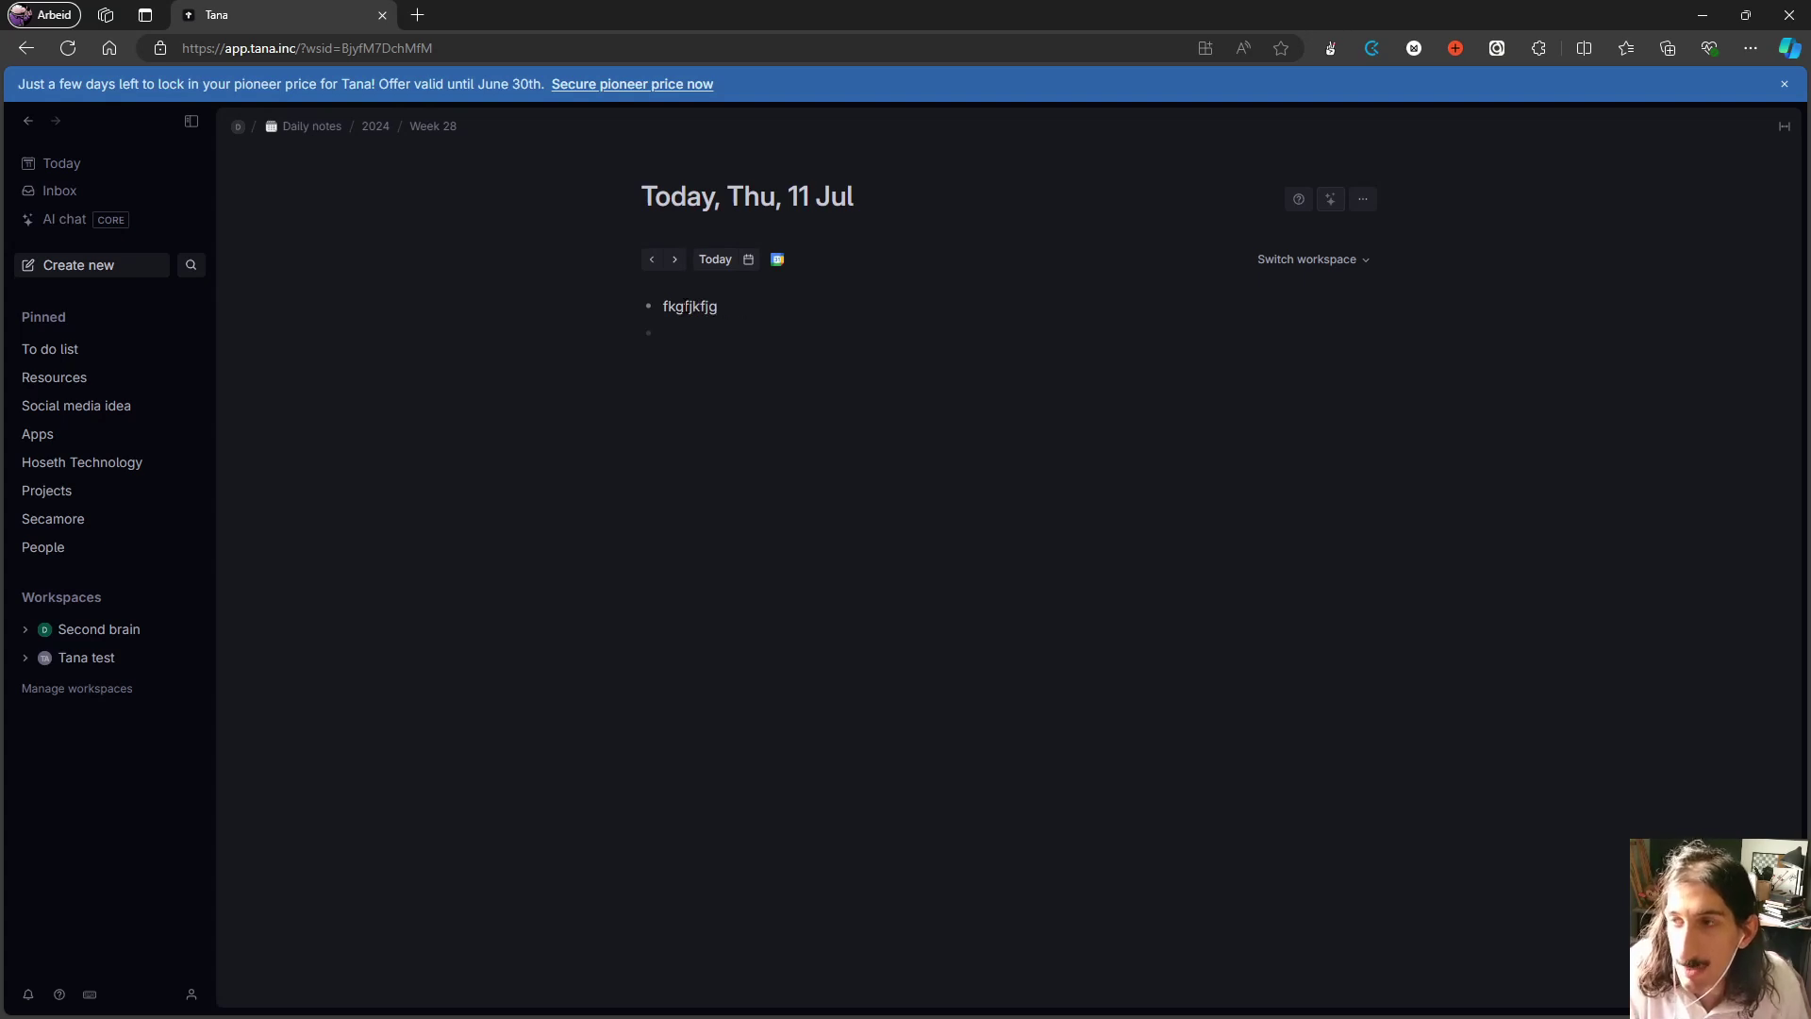
key("BackSpace")
key("BackSpace")
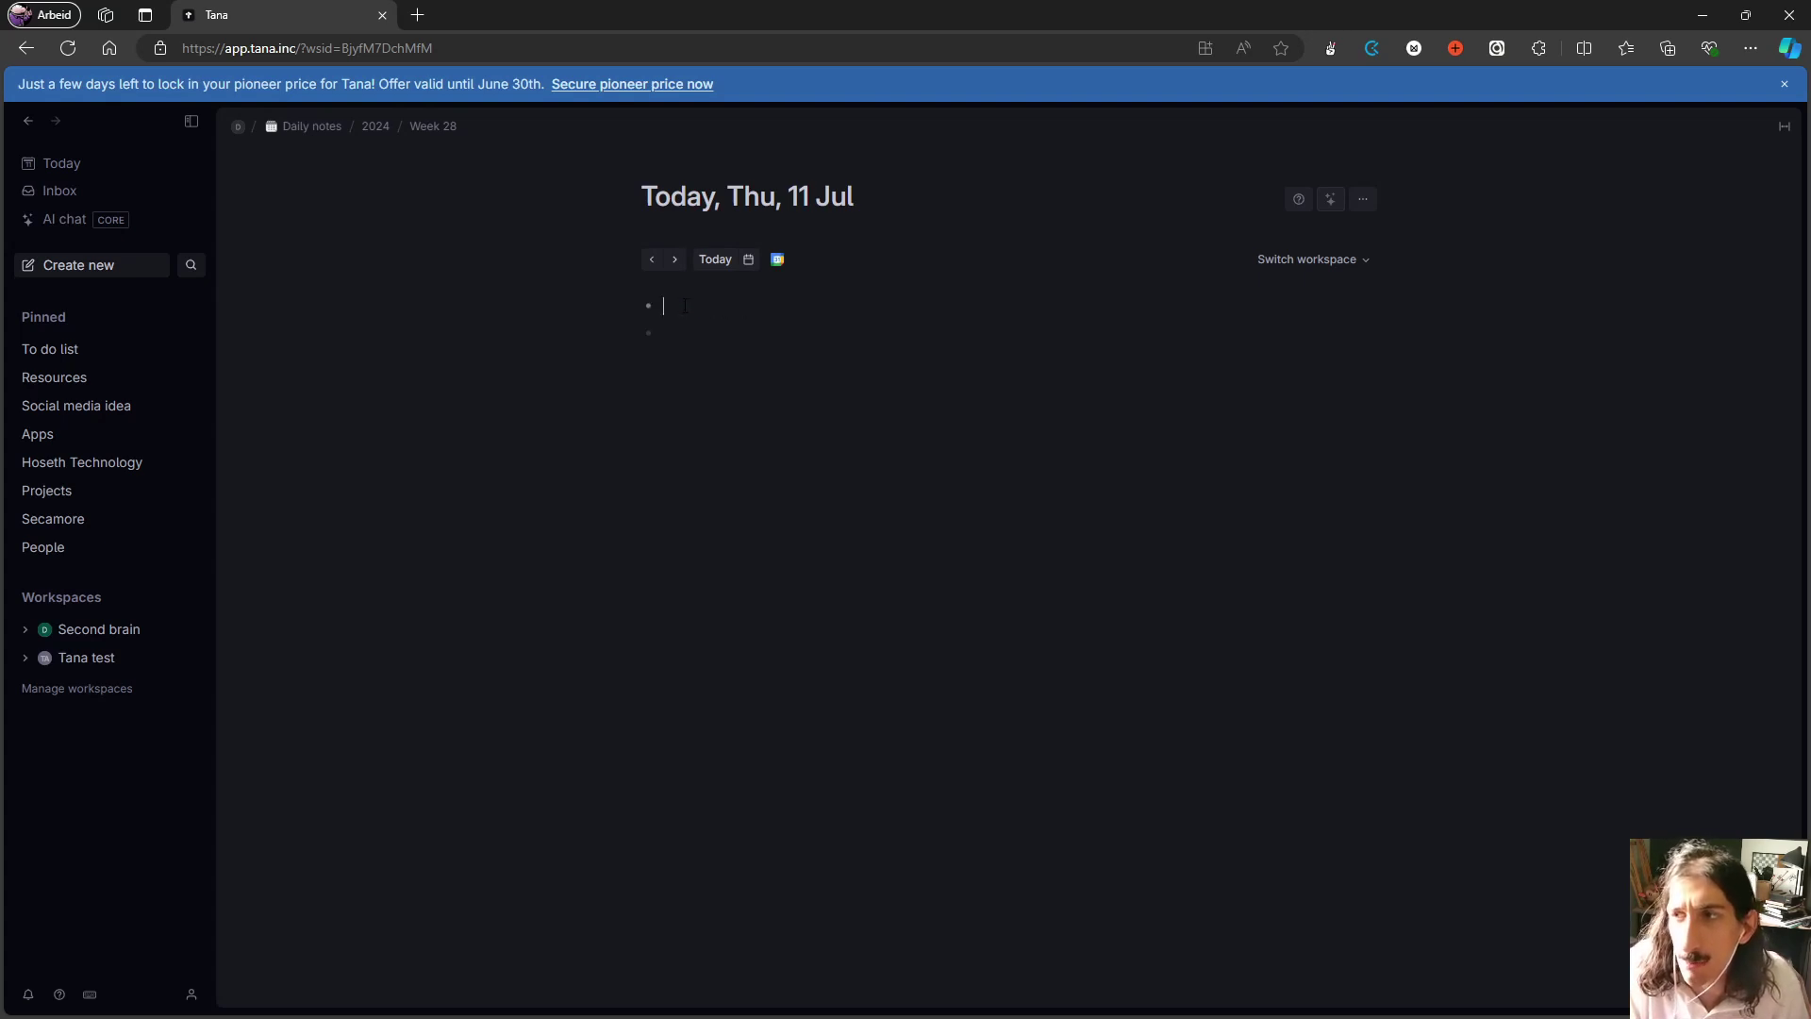
Step: View the social media posts listed in Social media idea, and try the [[ link lookup in today's daily note, clearing it again
left_click(94, 415)
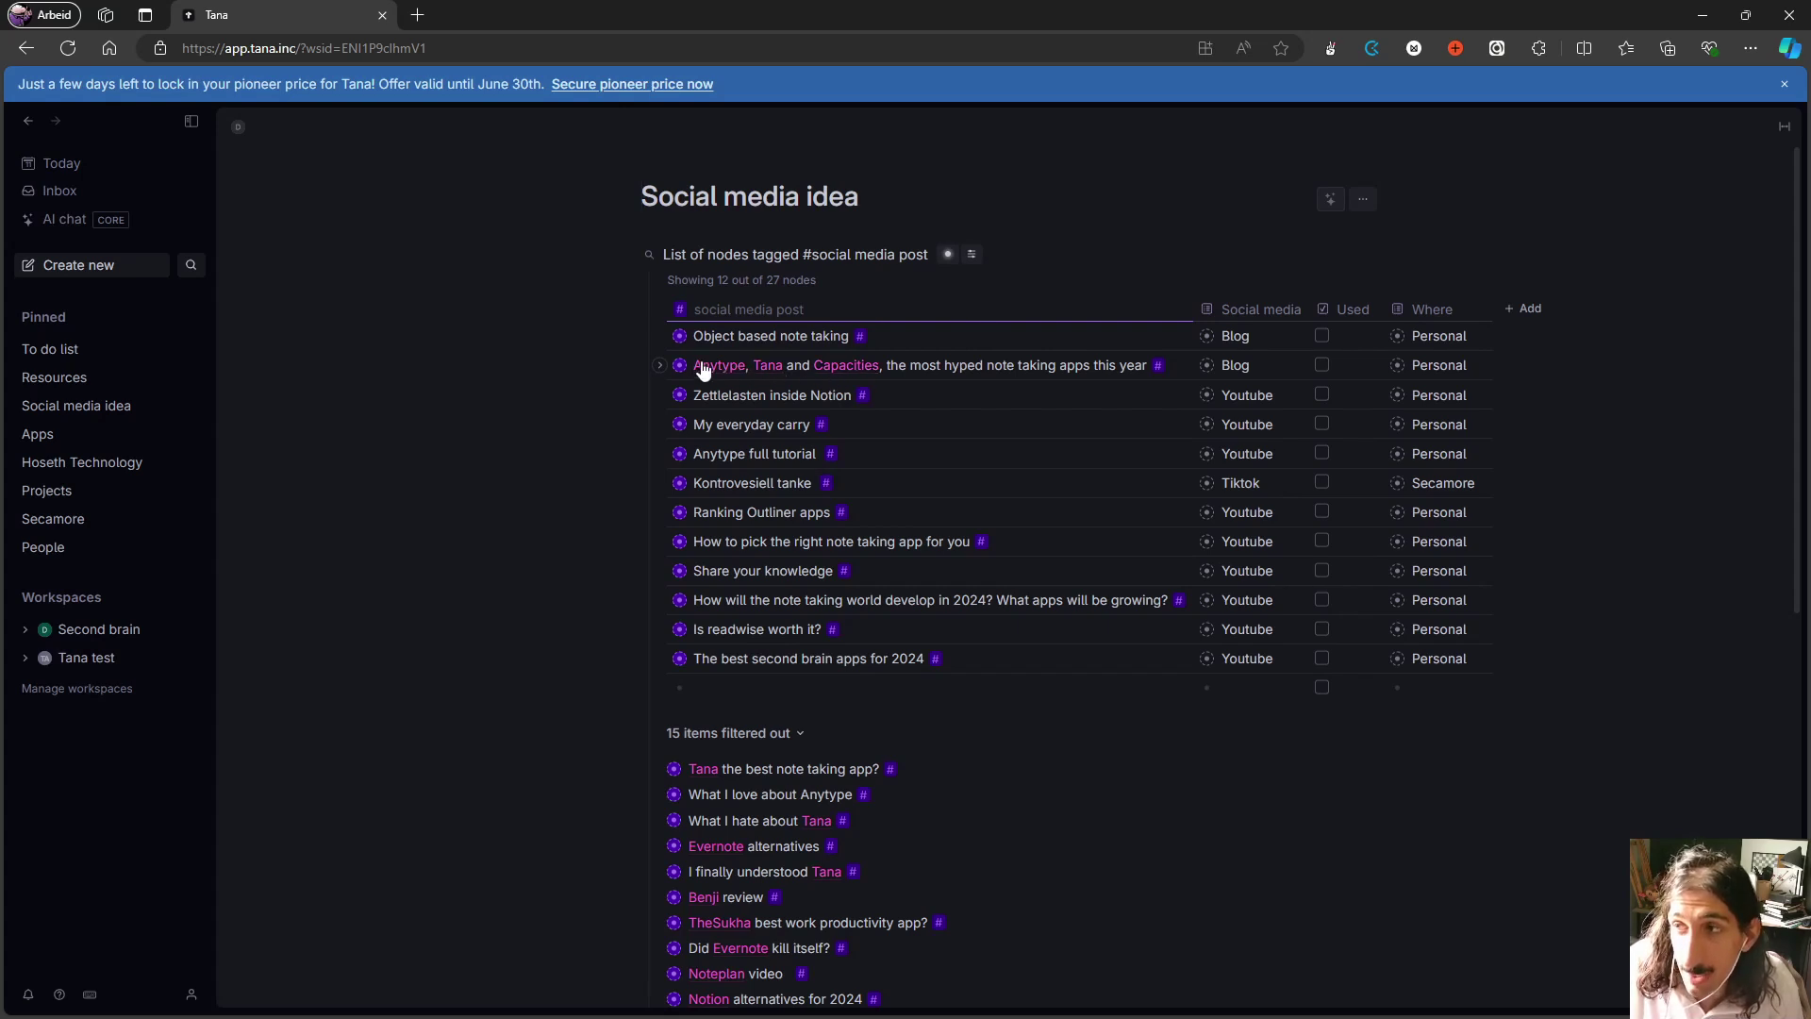
left_click(91, 167)
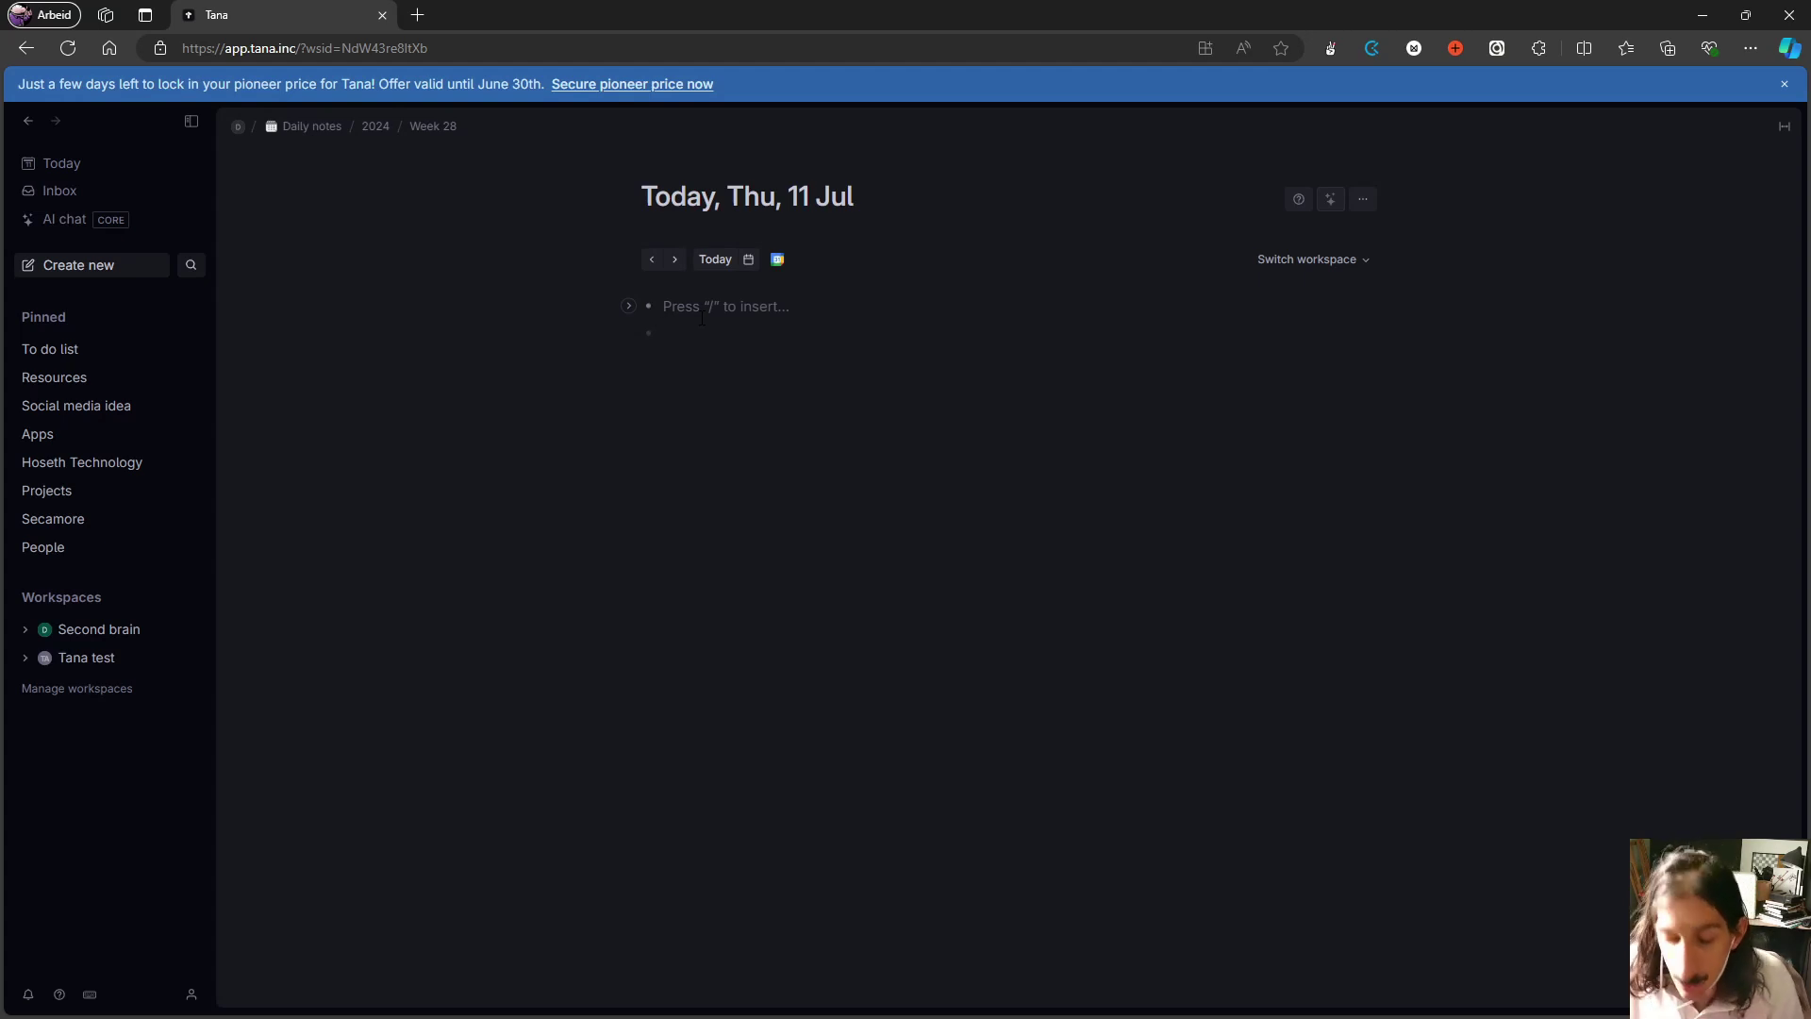
type("[[")
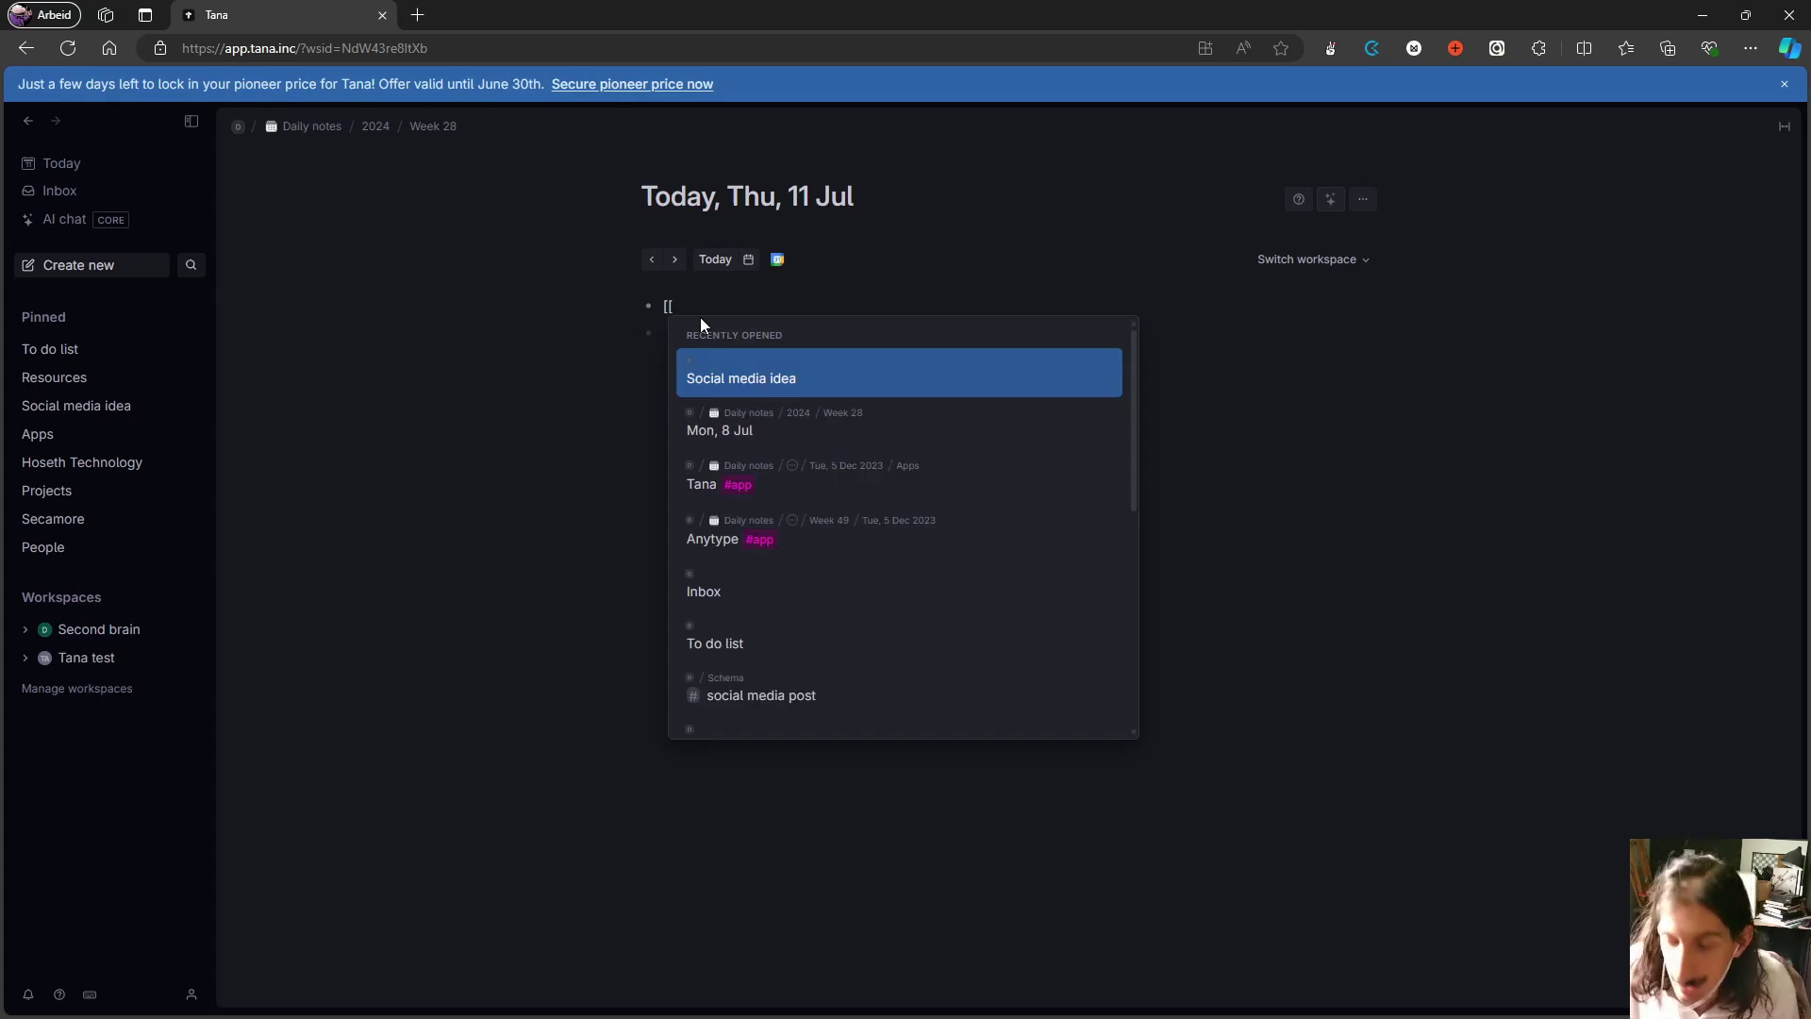
key("BackSpace")
key("BackSpace")
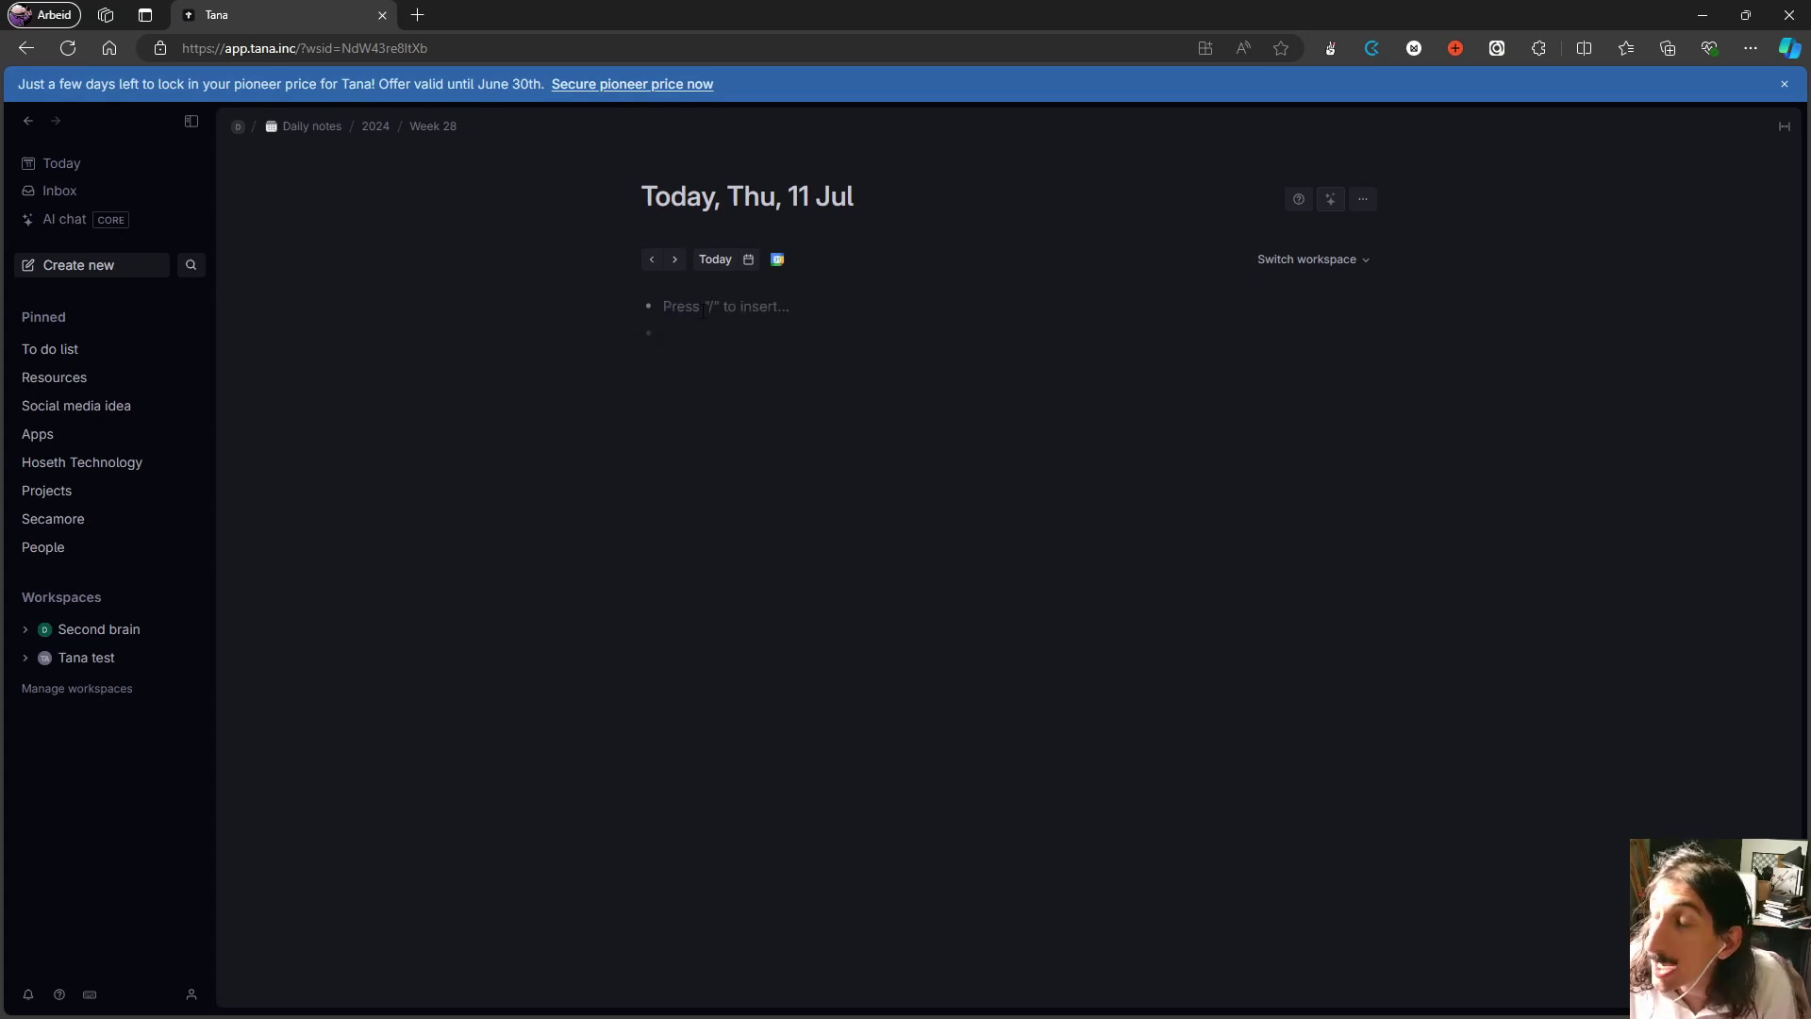